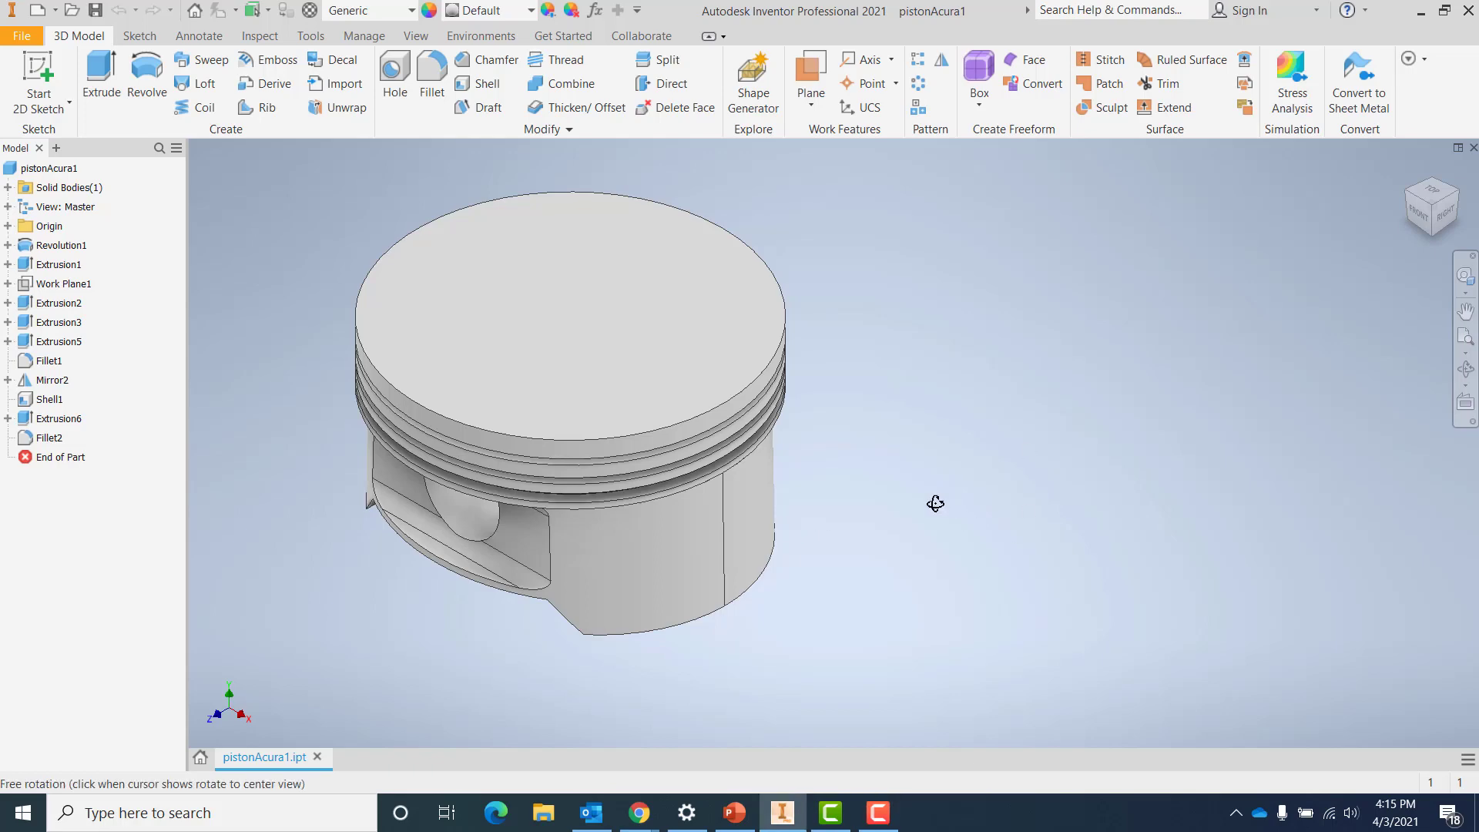
# Create a new drawing from the English ANSI (in).idw template
pyautogui.moveTo(934, 502); pyautogui.dragTo(894, 452)
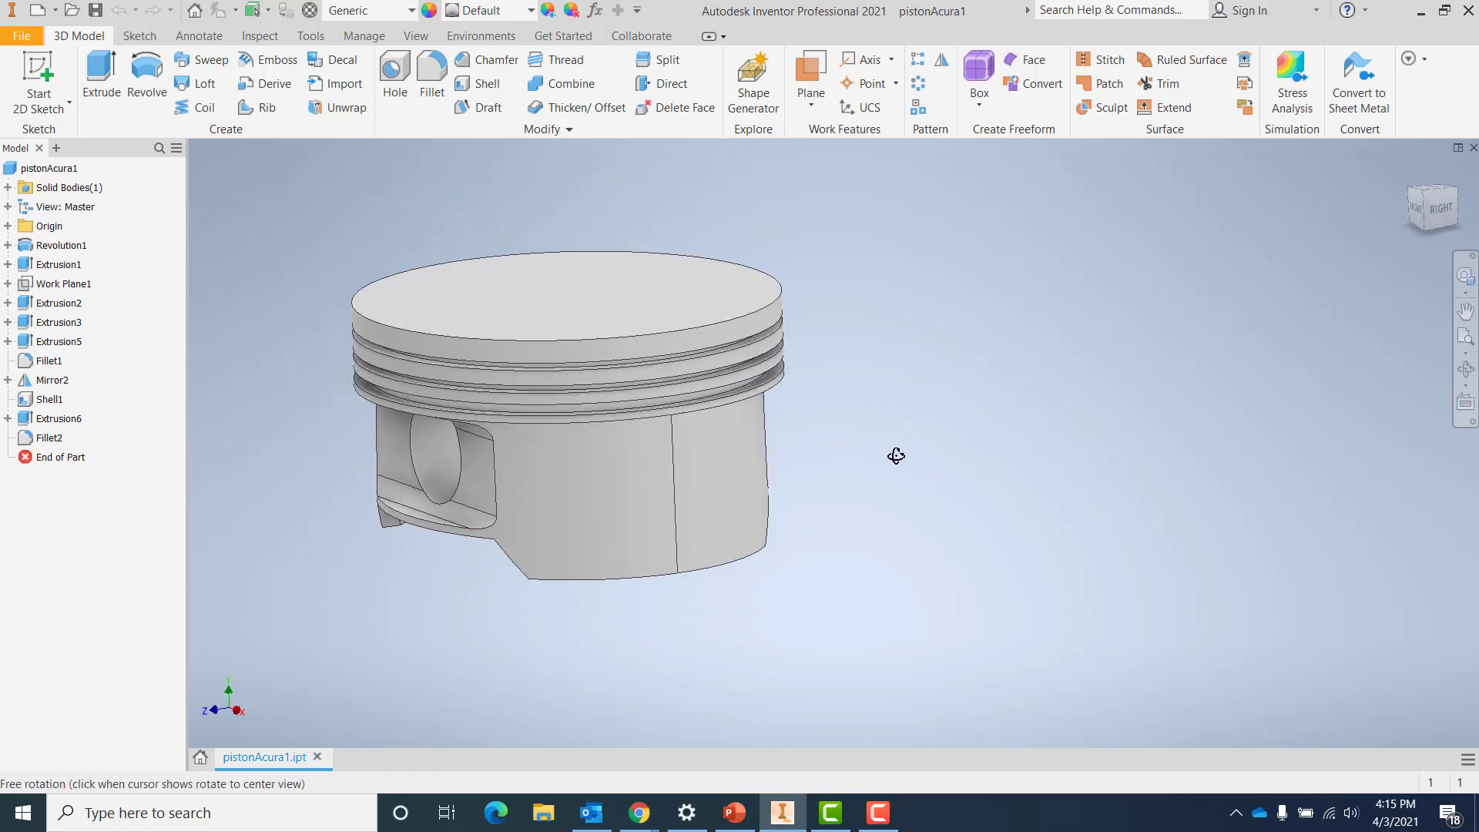
pyautogui.click(23, 36)
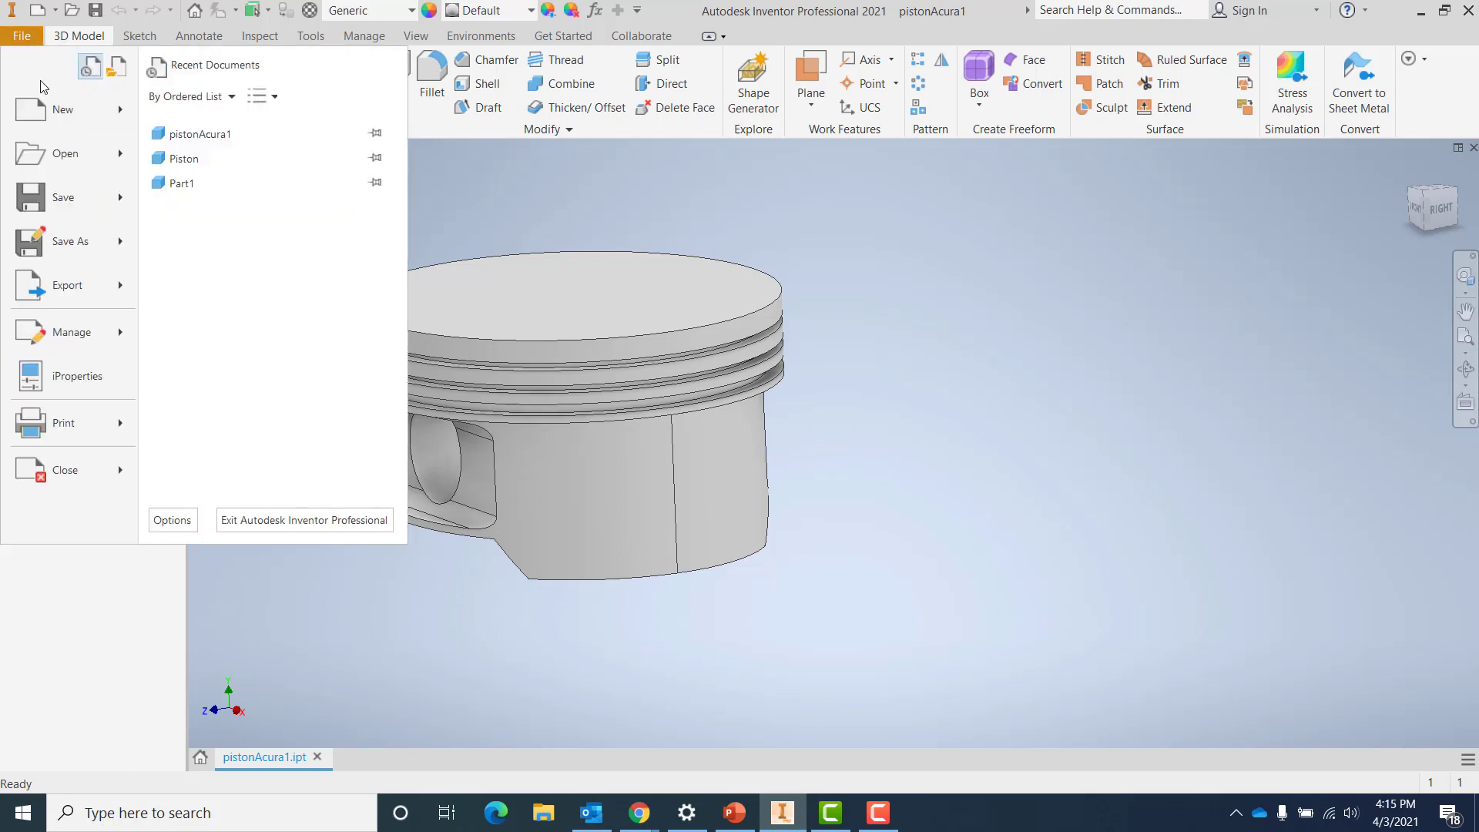
pyautogui.moveTo(52, 111)
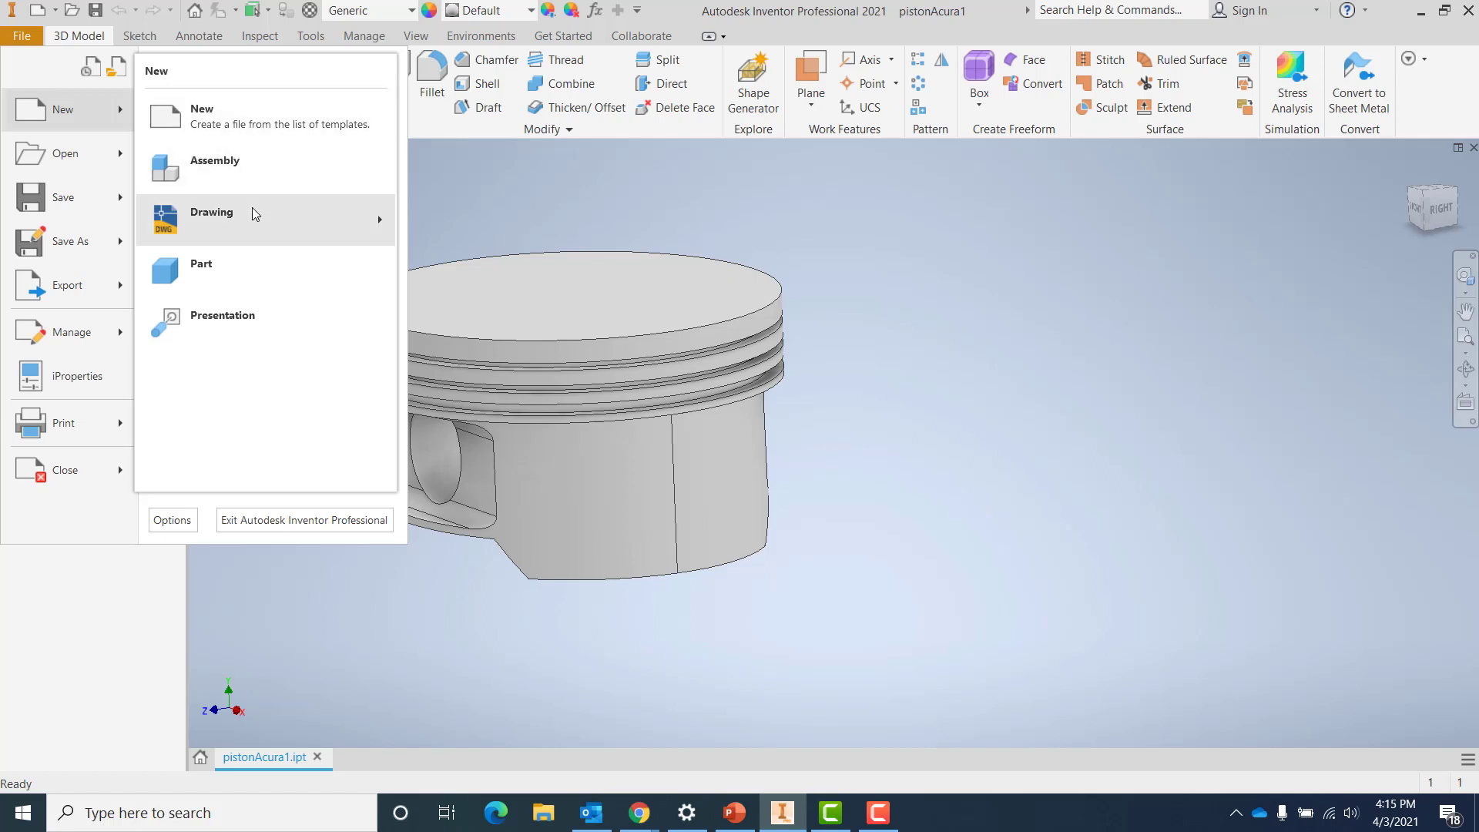
pyautogui.moveTo(255, 213)
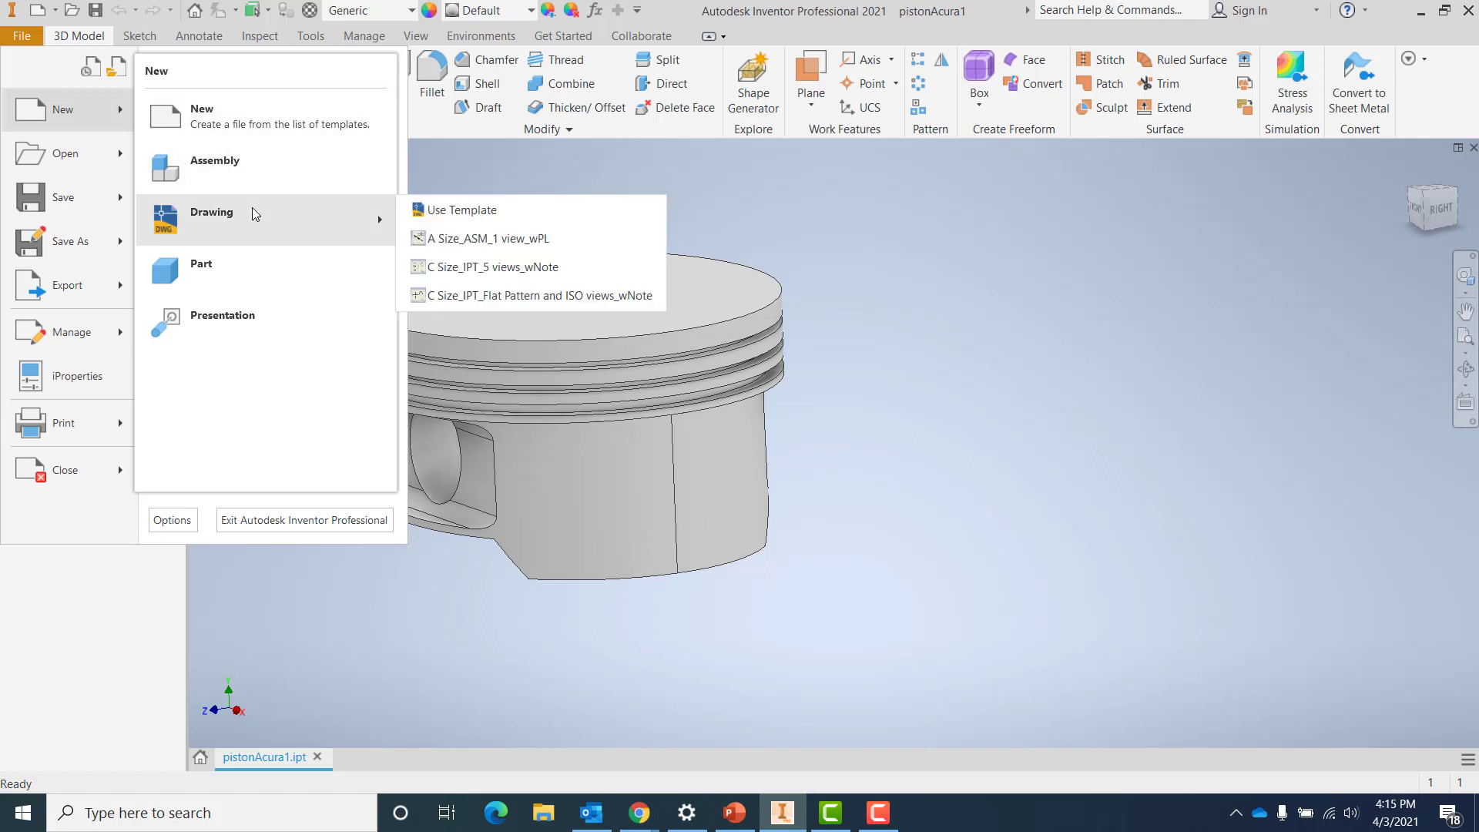
pyautogui.click(255, 124)
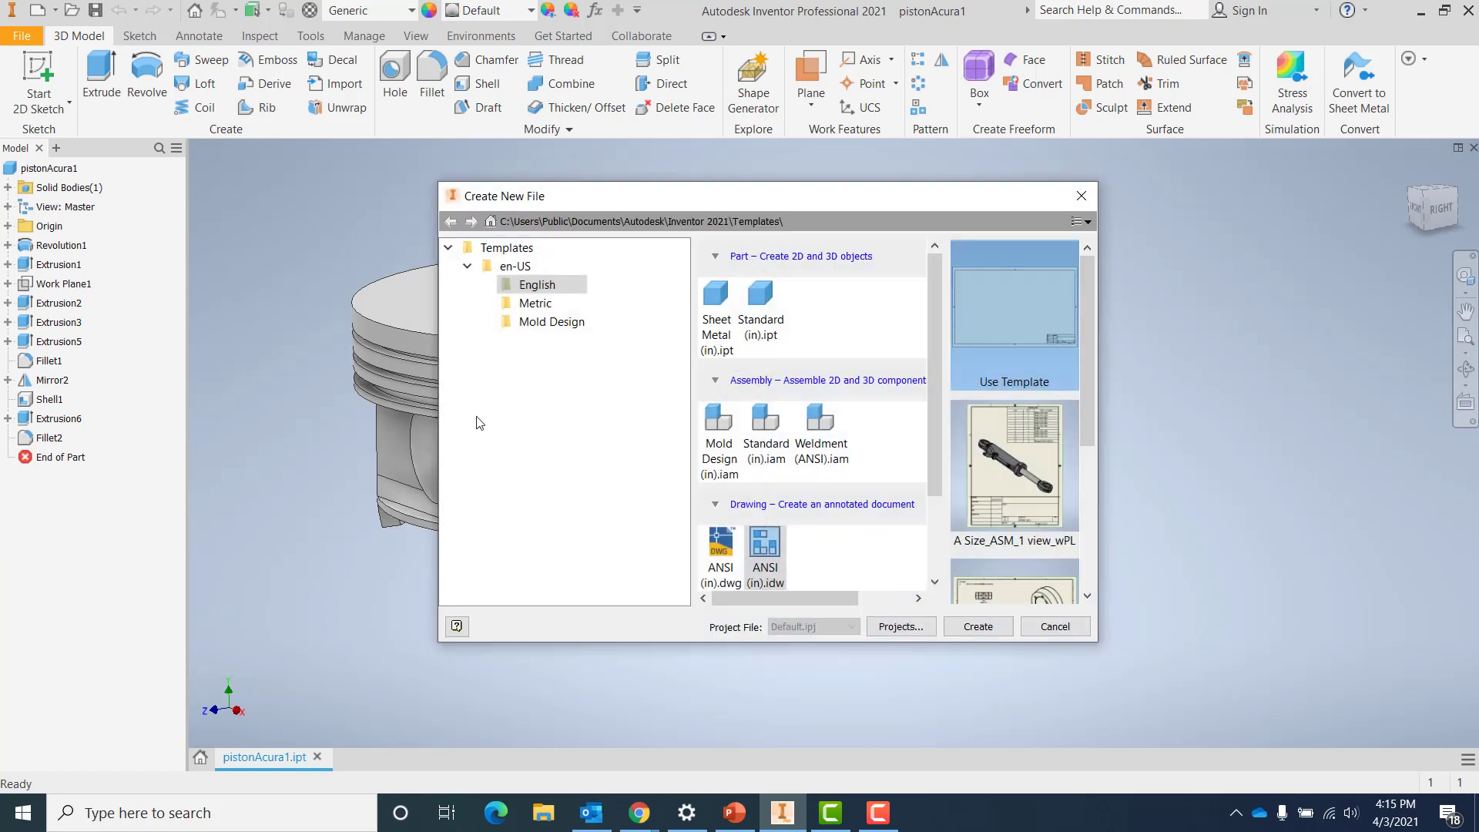
pyautogui.click(540, 285)
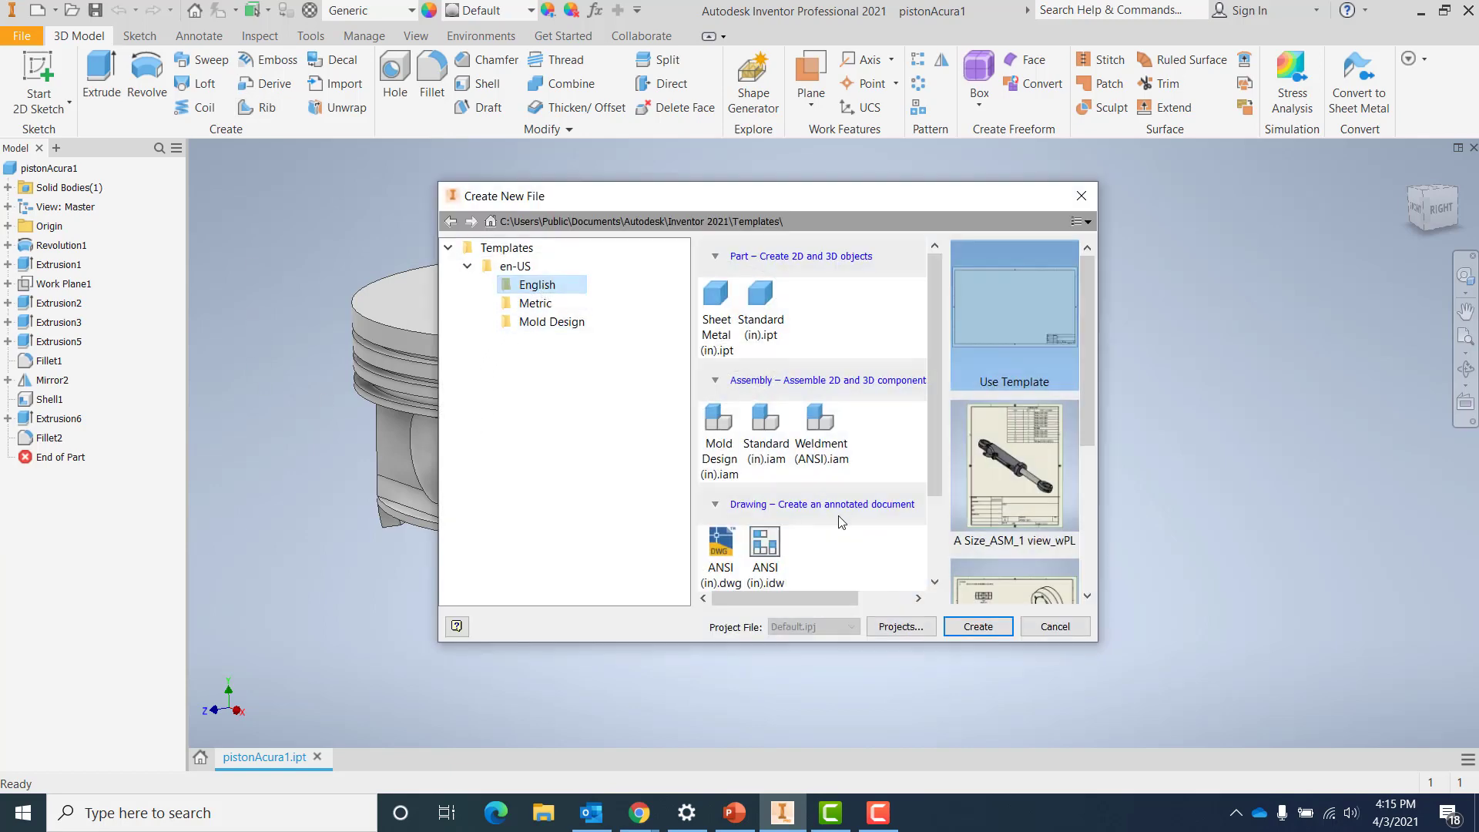
pyautogui.scroll(-1, 836, 530)
pyautogui.click(778, 512)
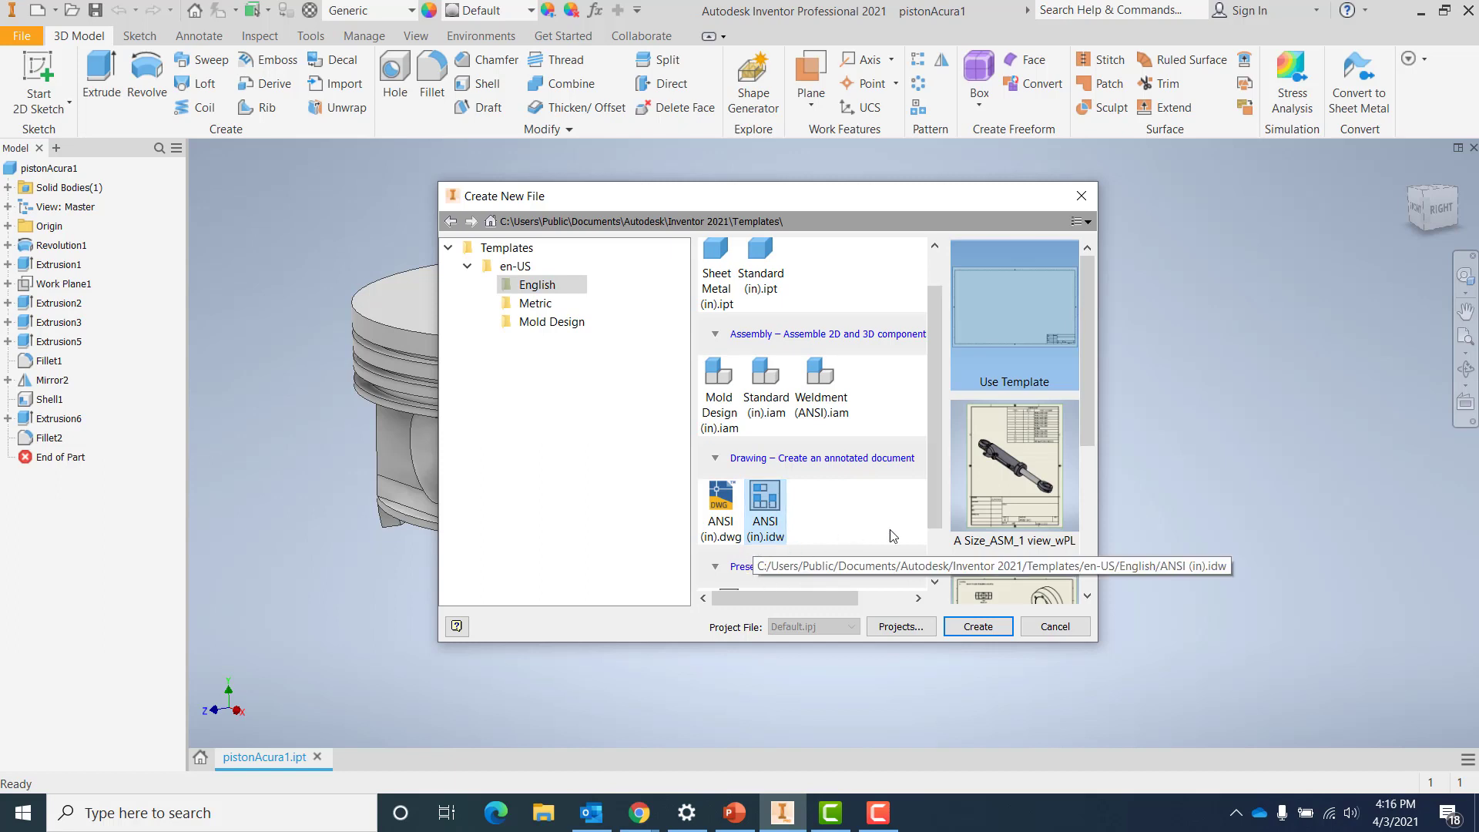
pyautogui.click(988, 633)
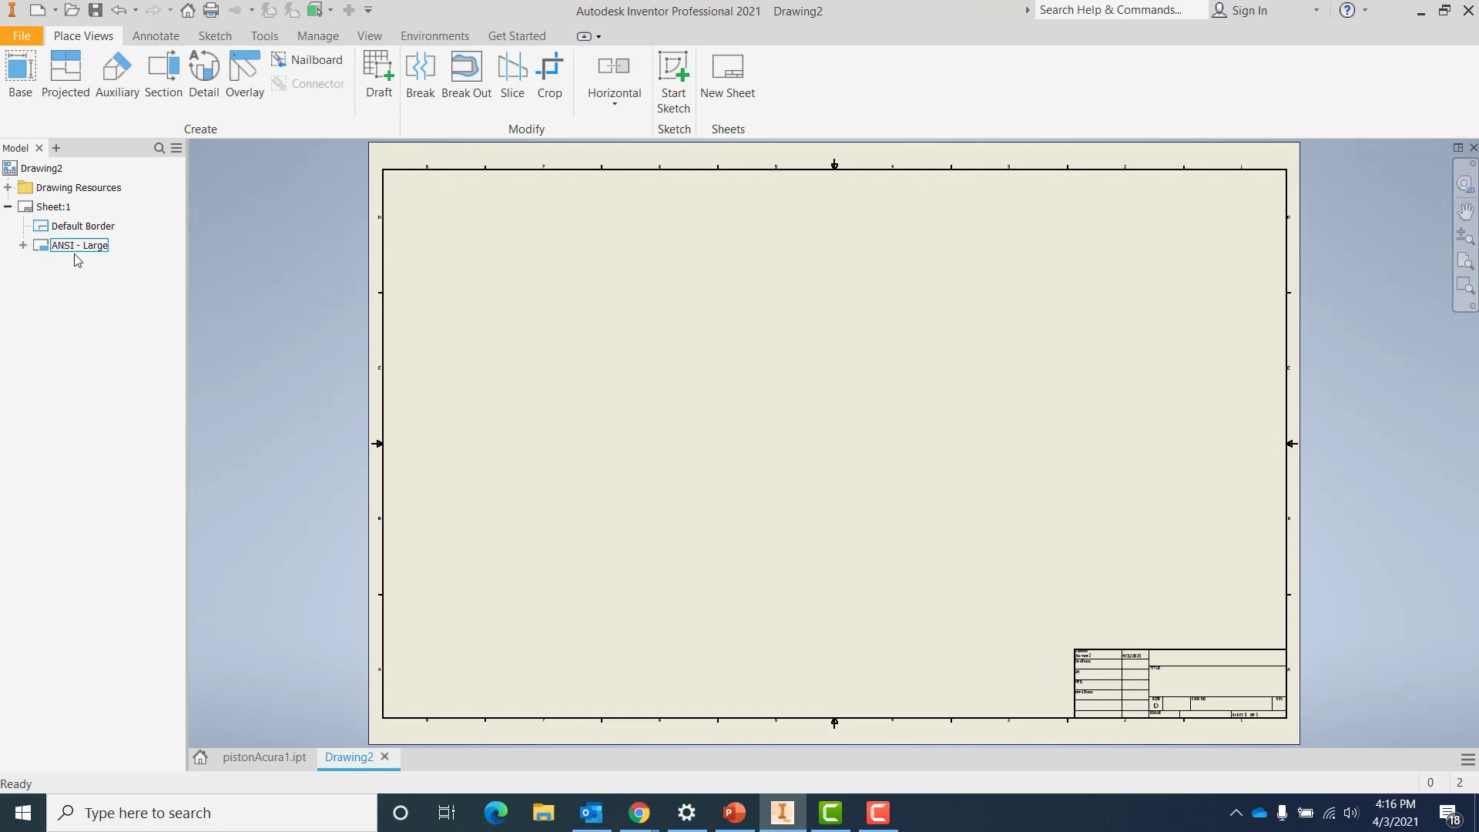
# Change the size of Sheet:1 to A
pyautogui.rightClick(50, 214)
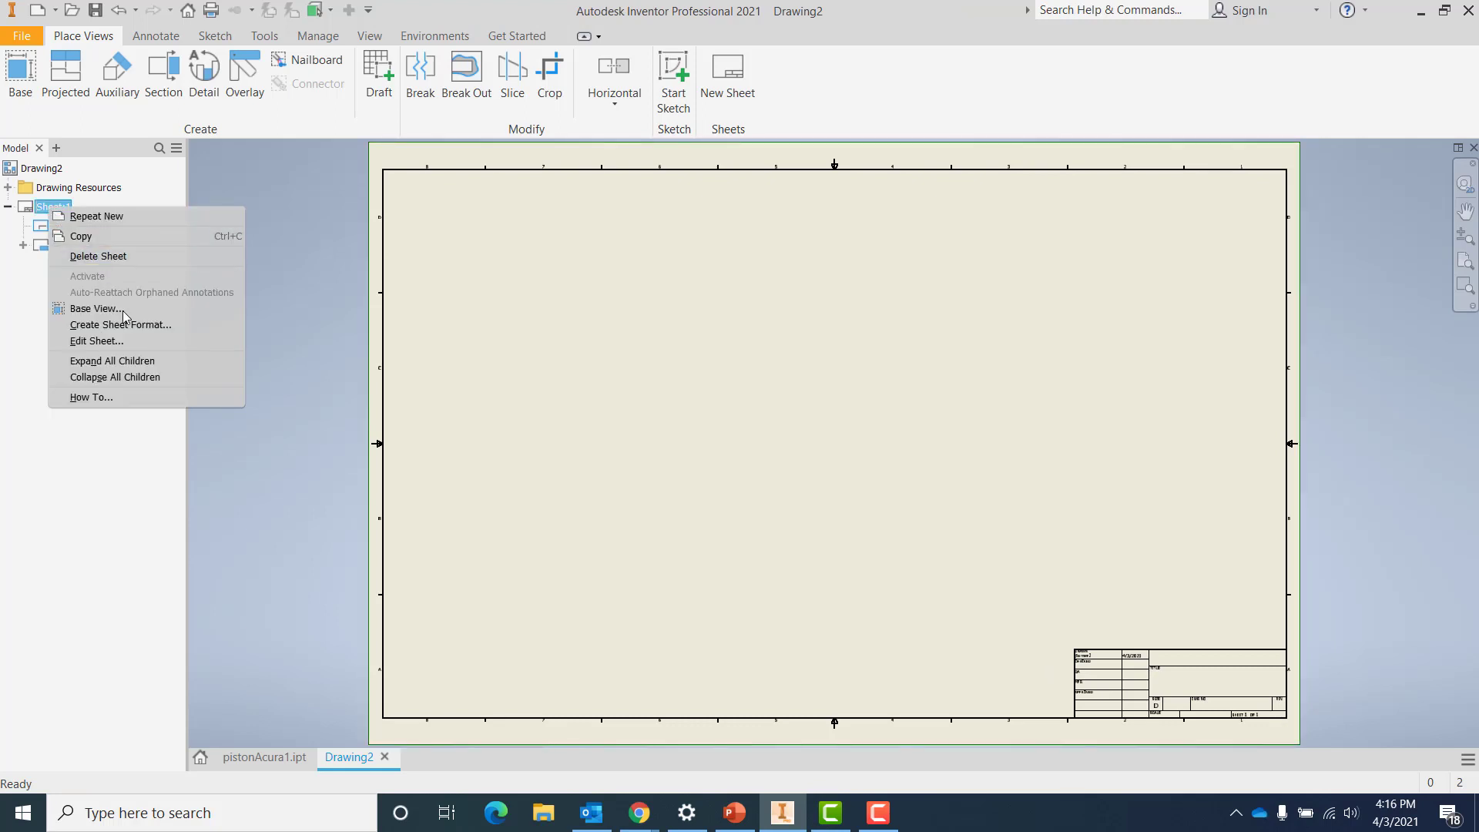
pyautogui.click(162, 342)
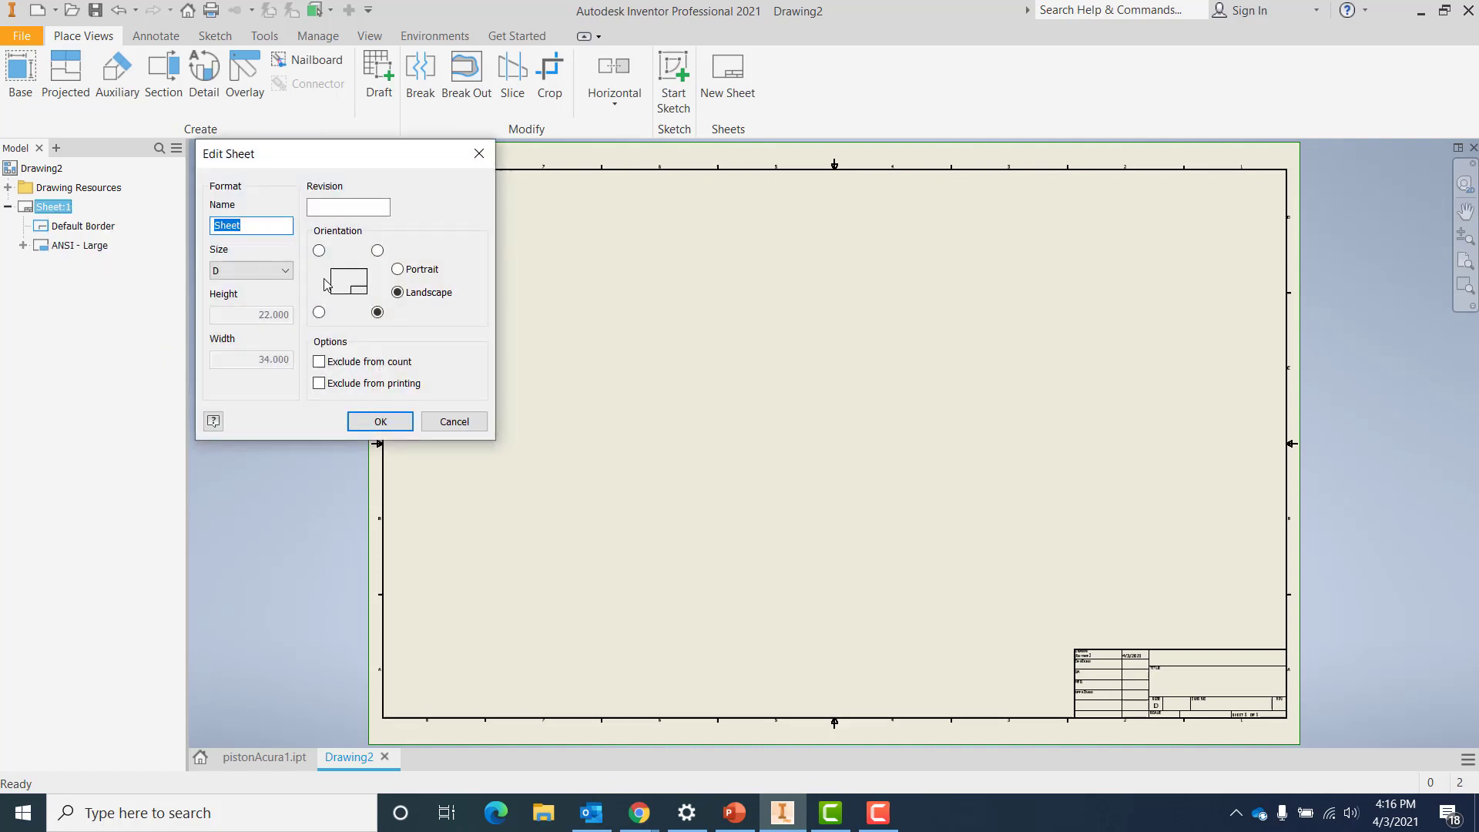
pyautogui.click(282, 271)
pyautogui.click(279, 286)
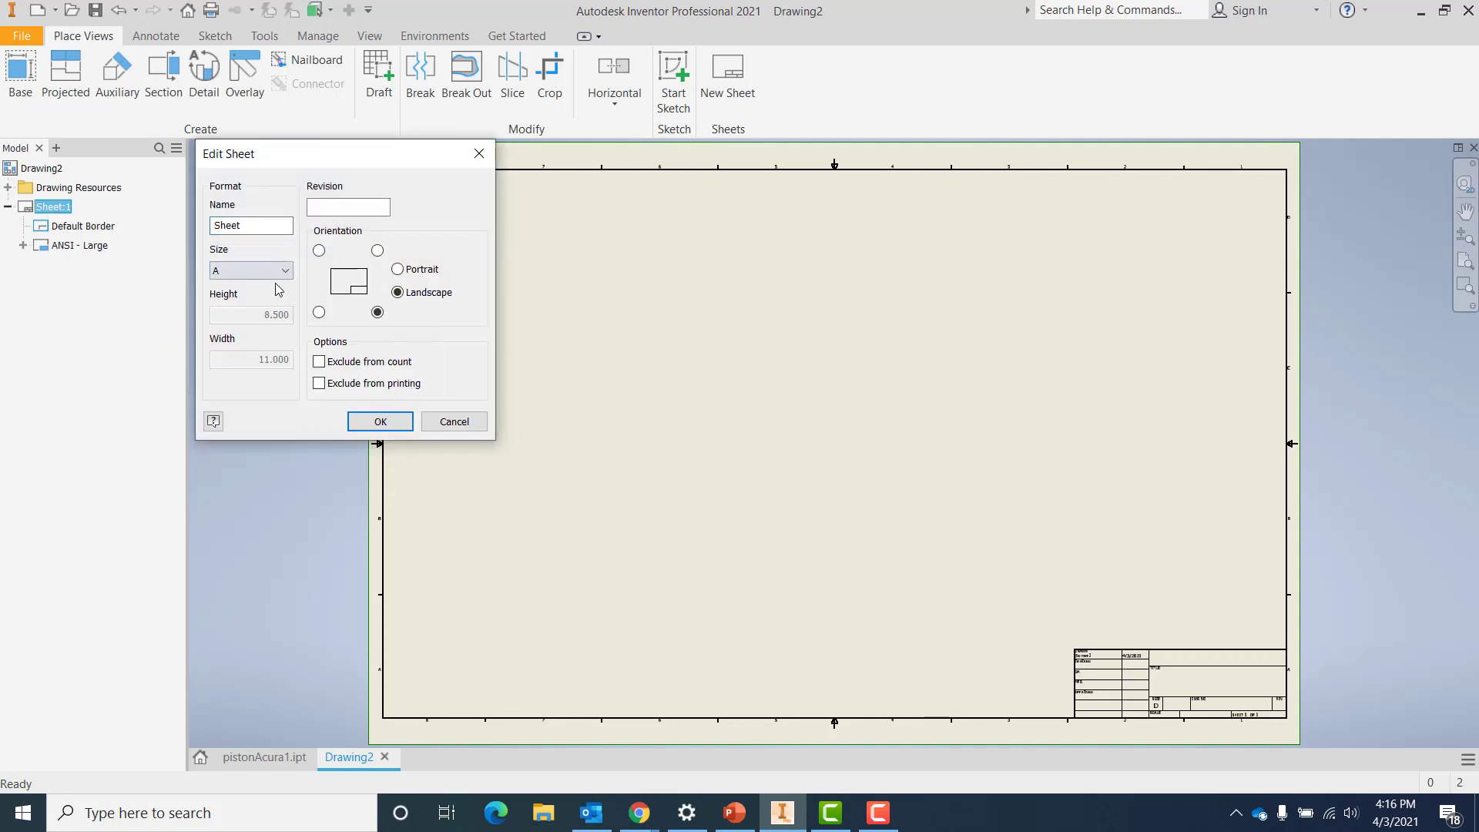
pyautogui.click(380, 422)
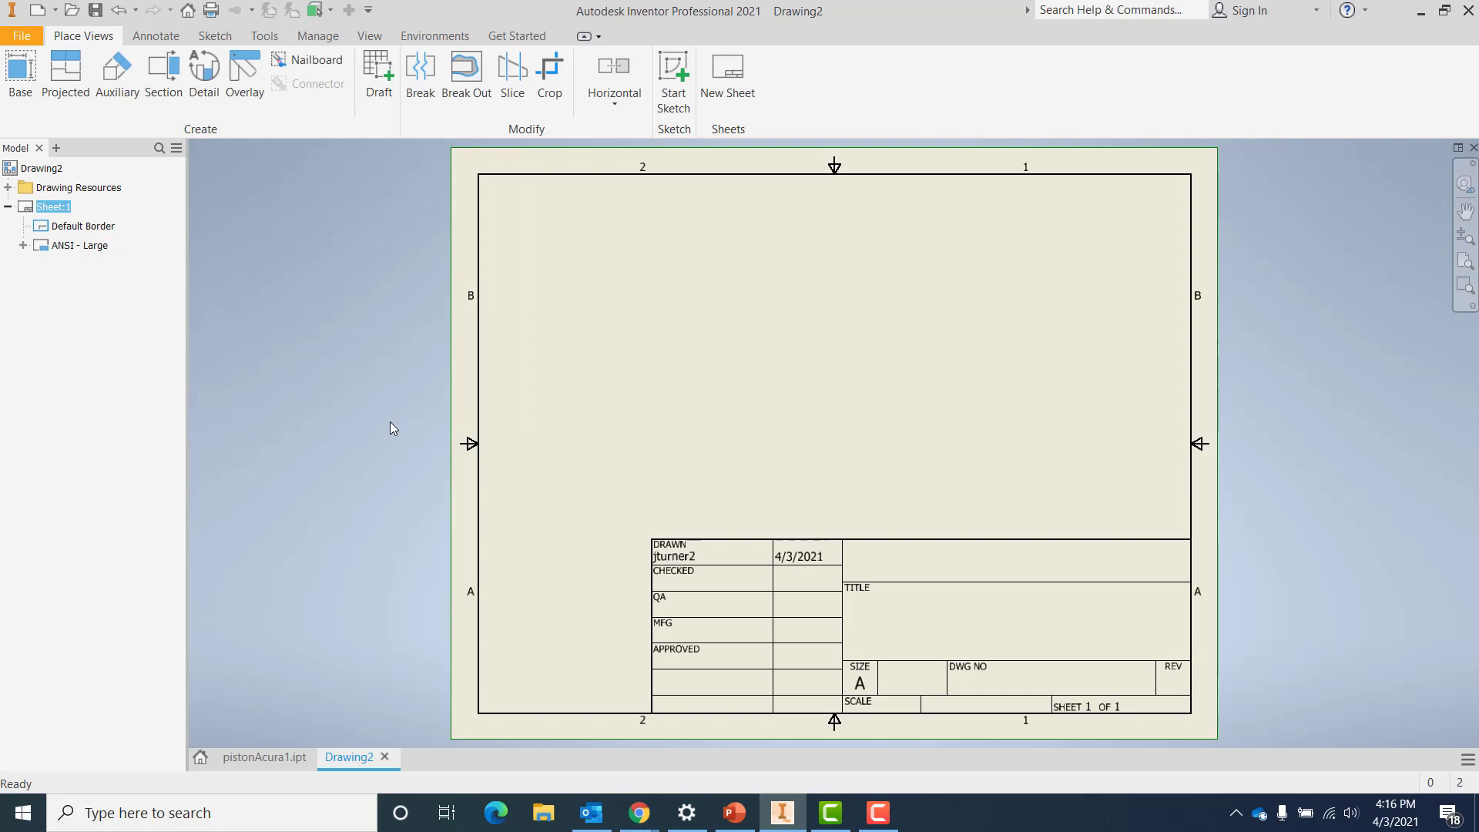
# Delete the ANSI - Large title block and the default border from the sheet
pyautogui.click(8, 187)
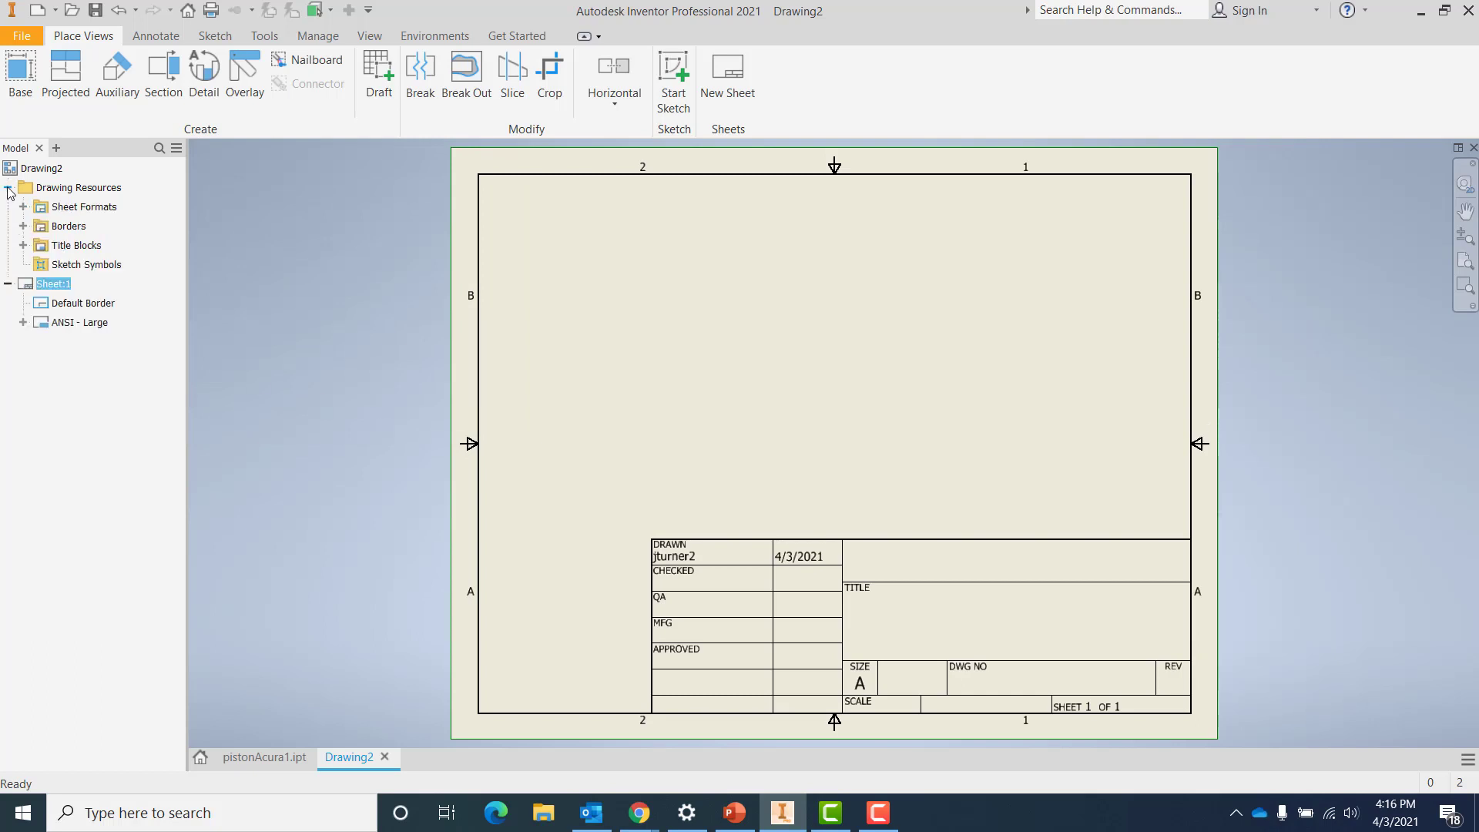
pyautogui.rightClick(74, 324)
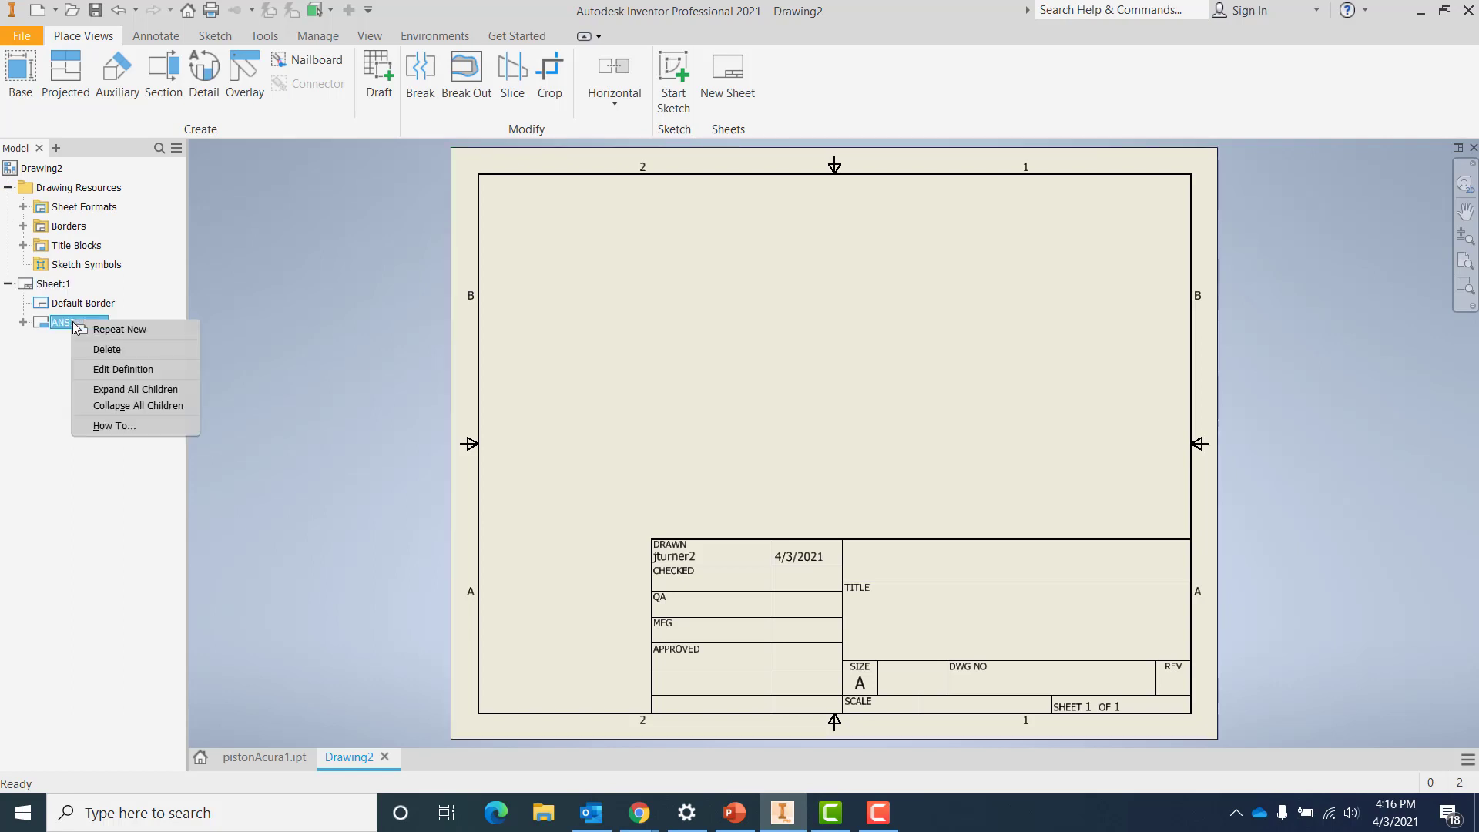
pyautogui.click(107, 348)
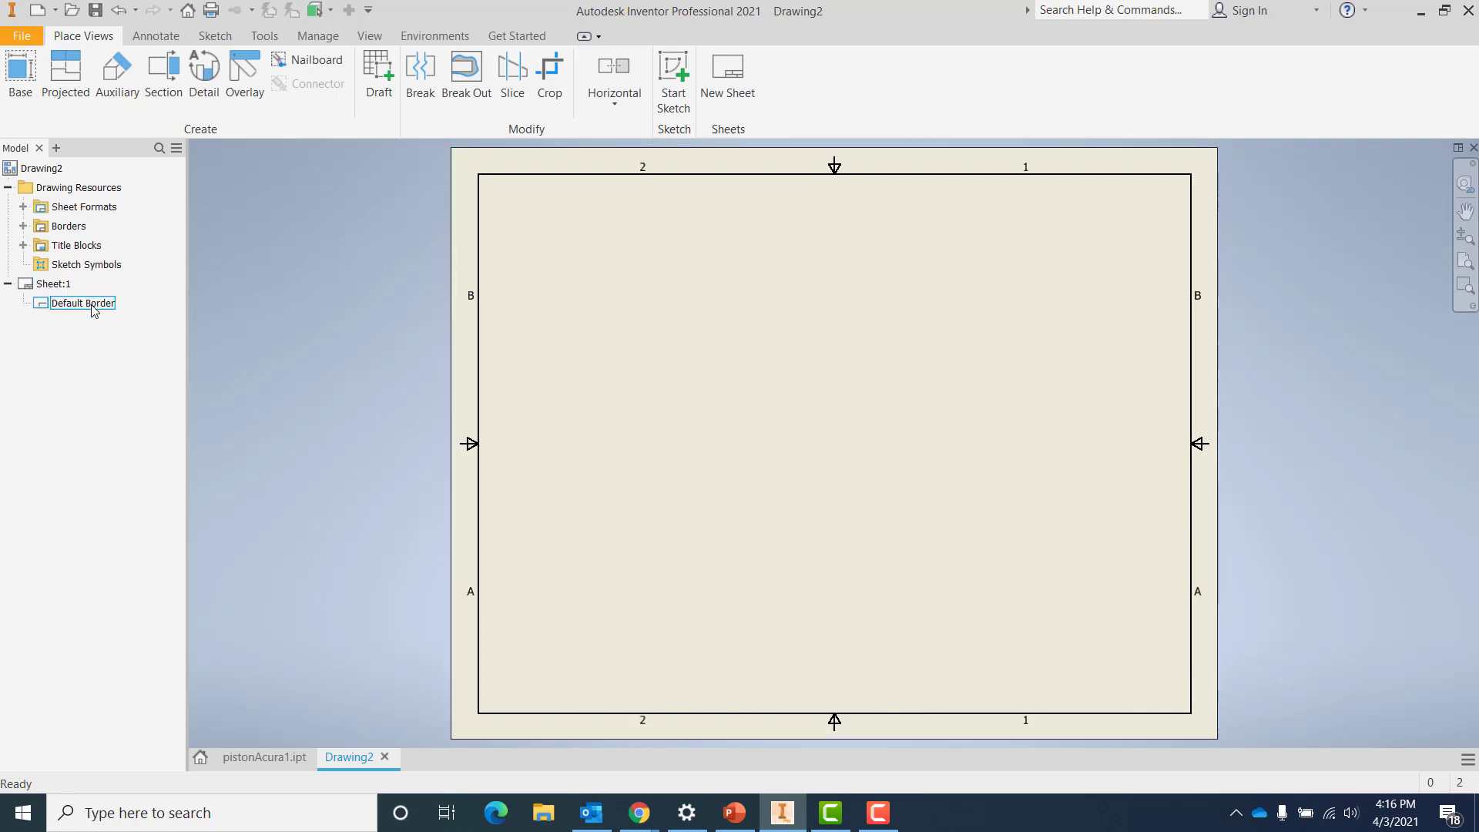
pyautogui.rightClick(92, 305)
pyautogui.click(125, 332)
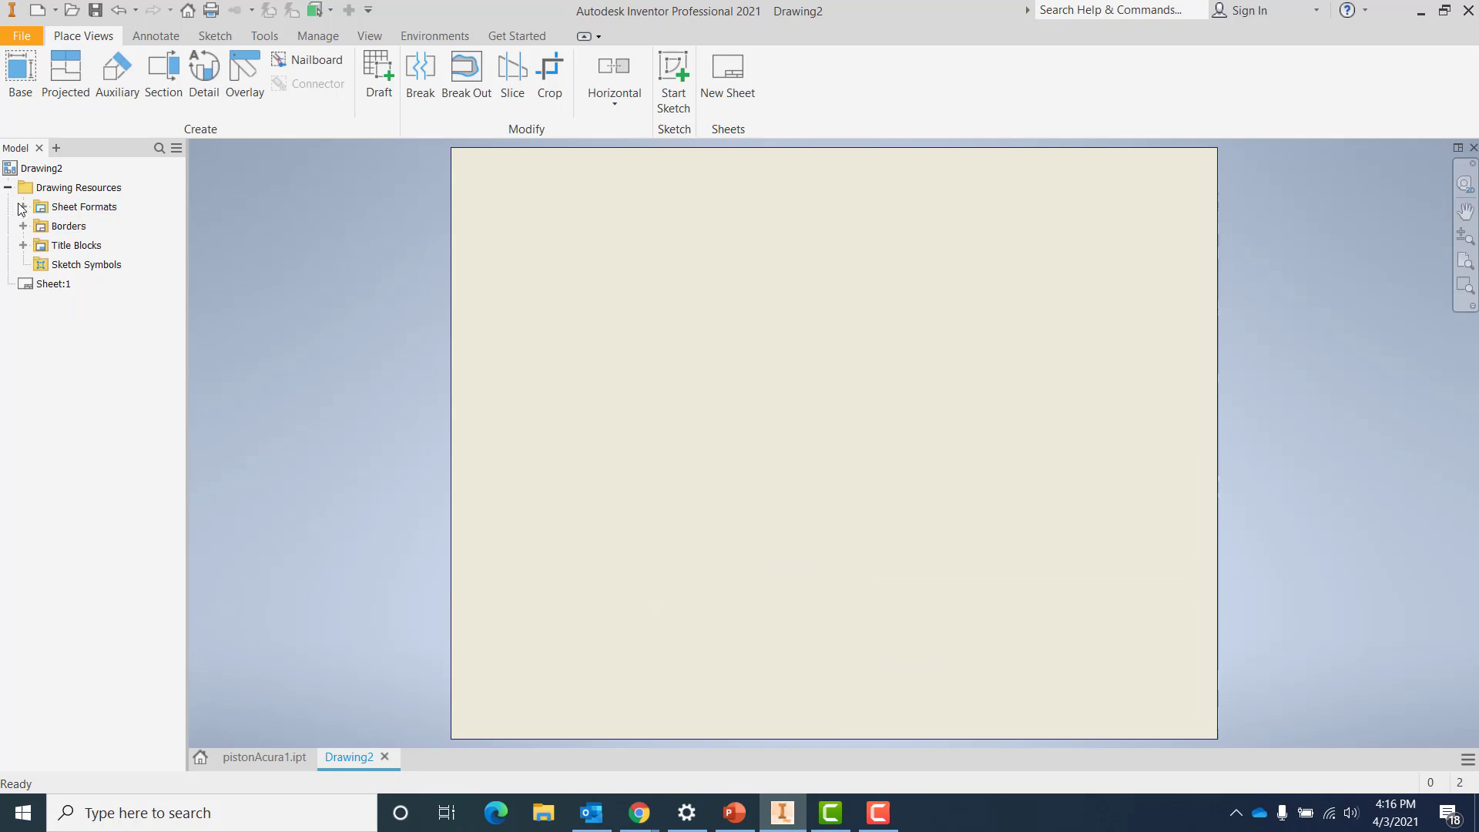
# Define a new zone border with 4 horizontal zones and 4 vertical zones
pyautogui.click(23, 226)
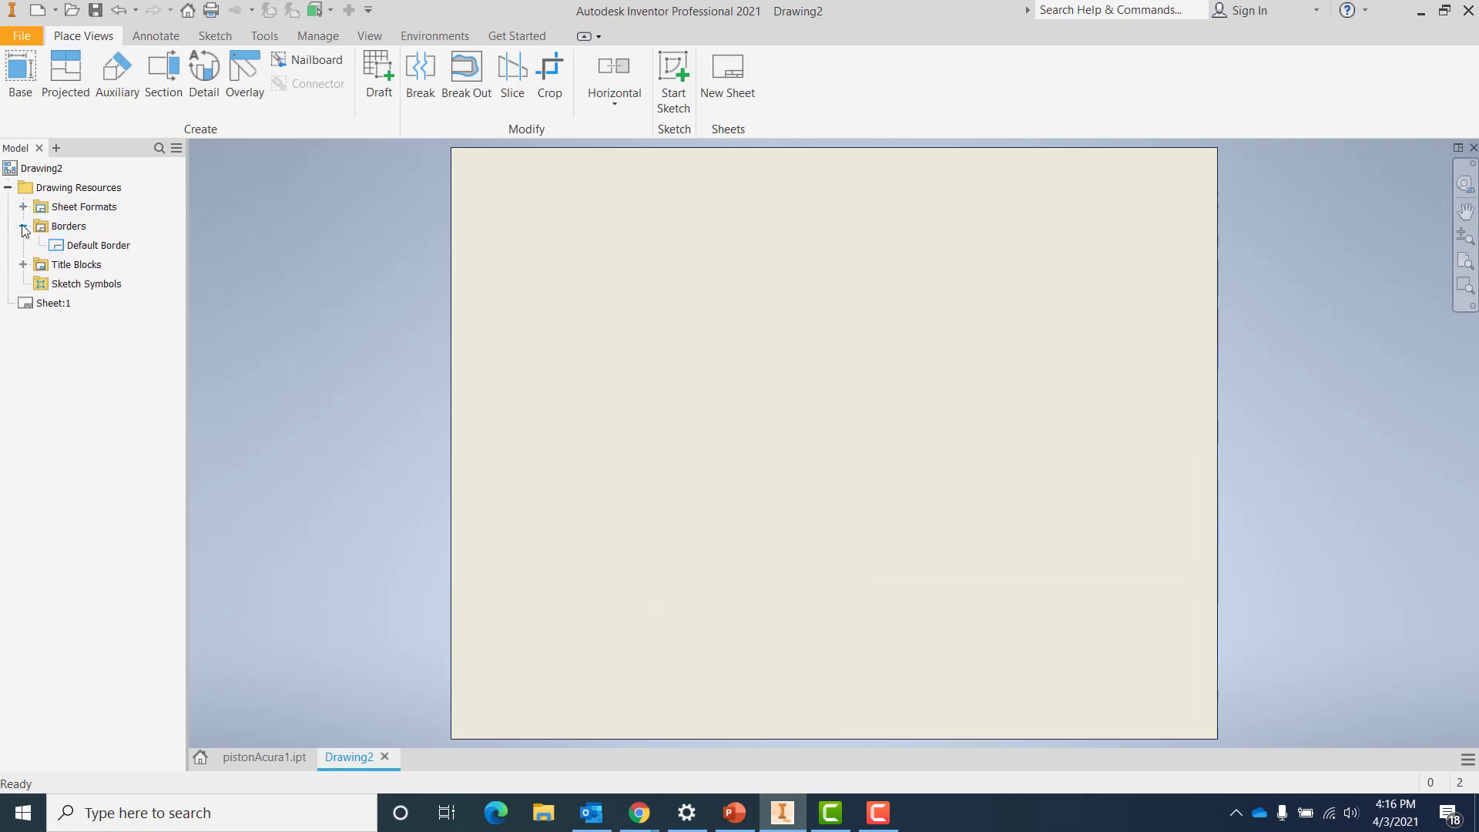
pyautogui.rightClick(67, 229)
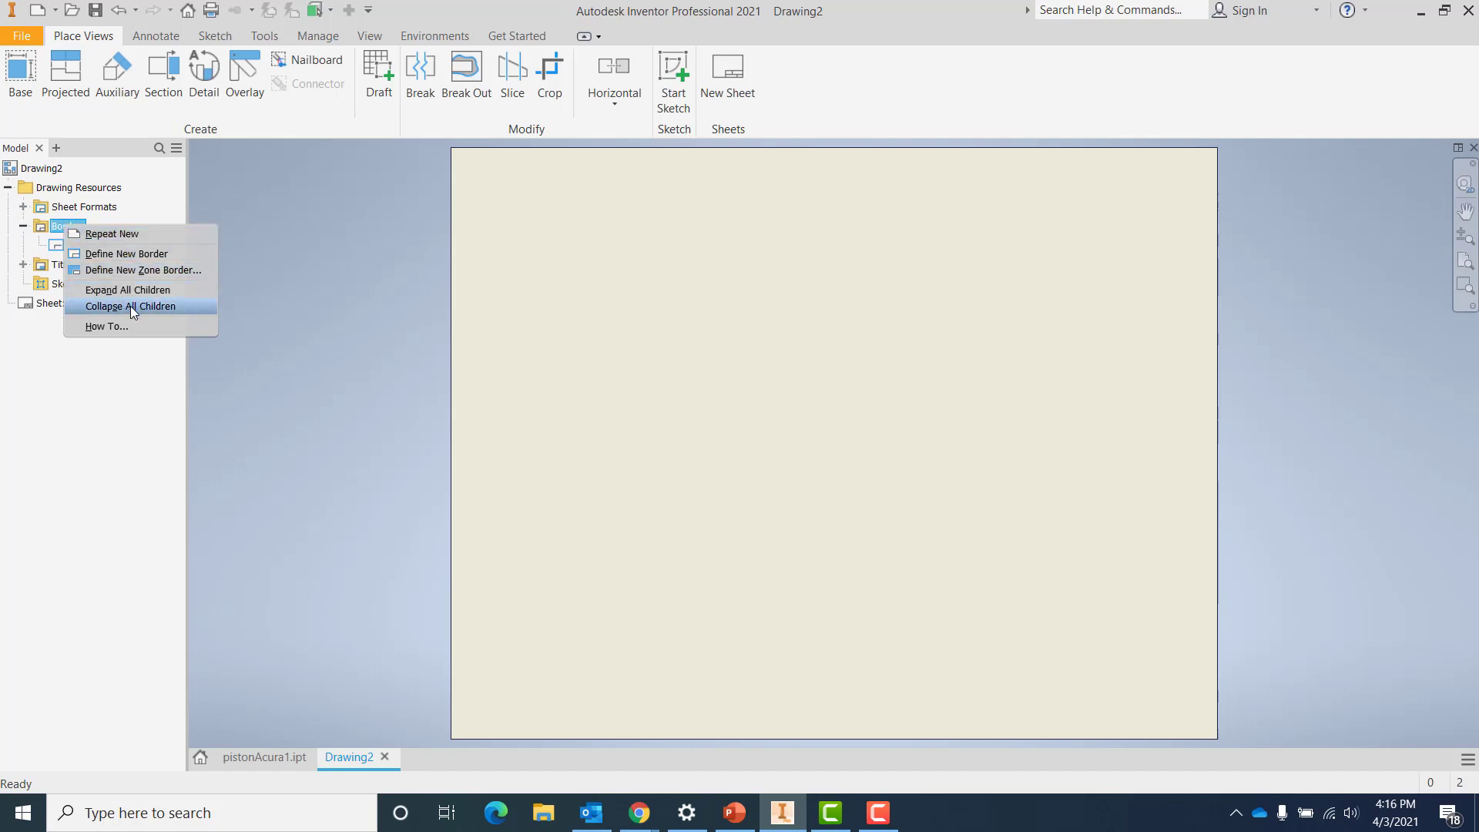
pyautogui.click(178, 271)
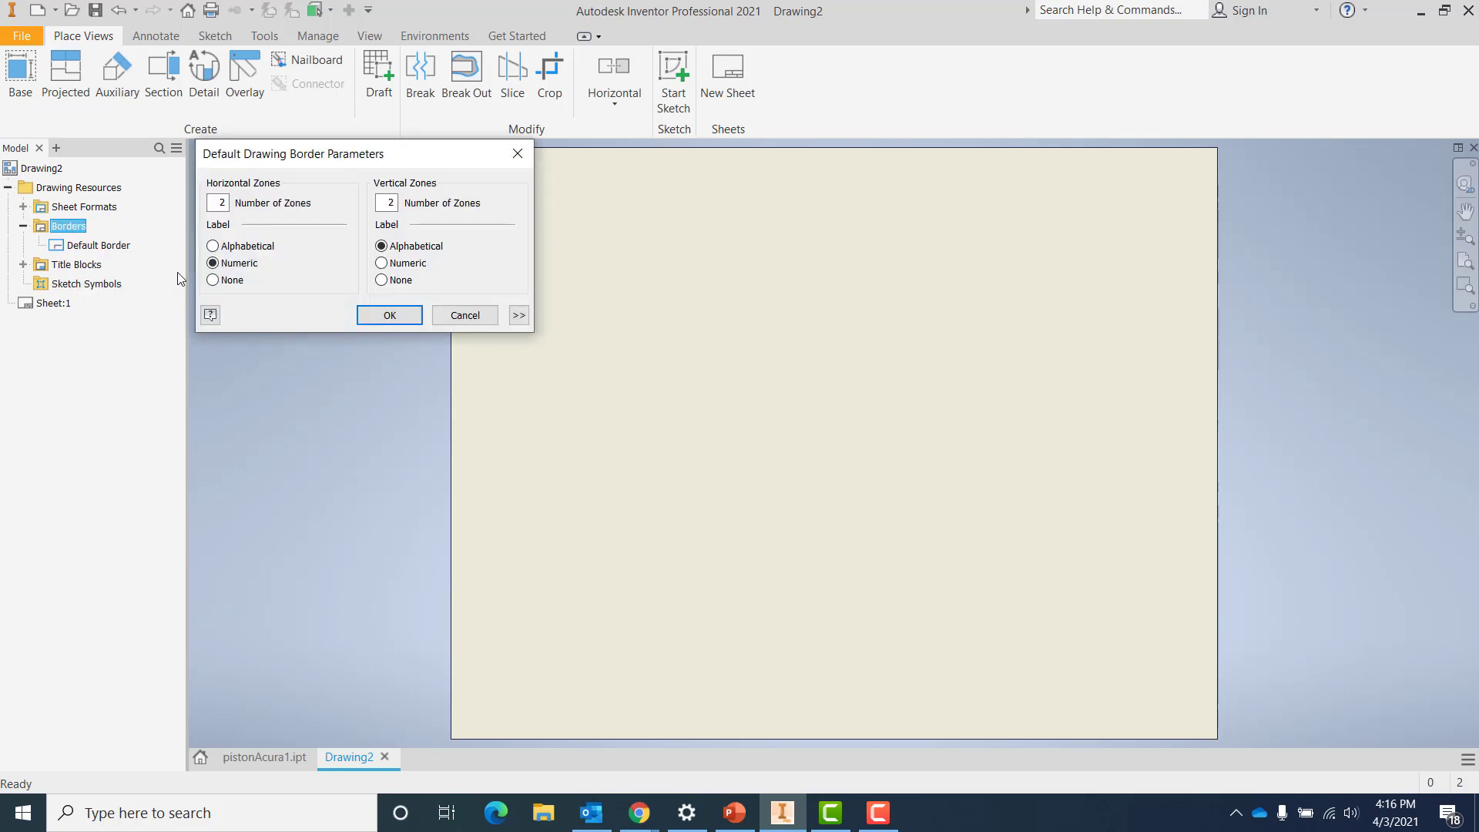
pyautogui.doubleClick(225, 203)
pyautogui.doubleClick(393, 204)
pyautogui.write('4')
pyautogui.click(398, 318)
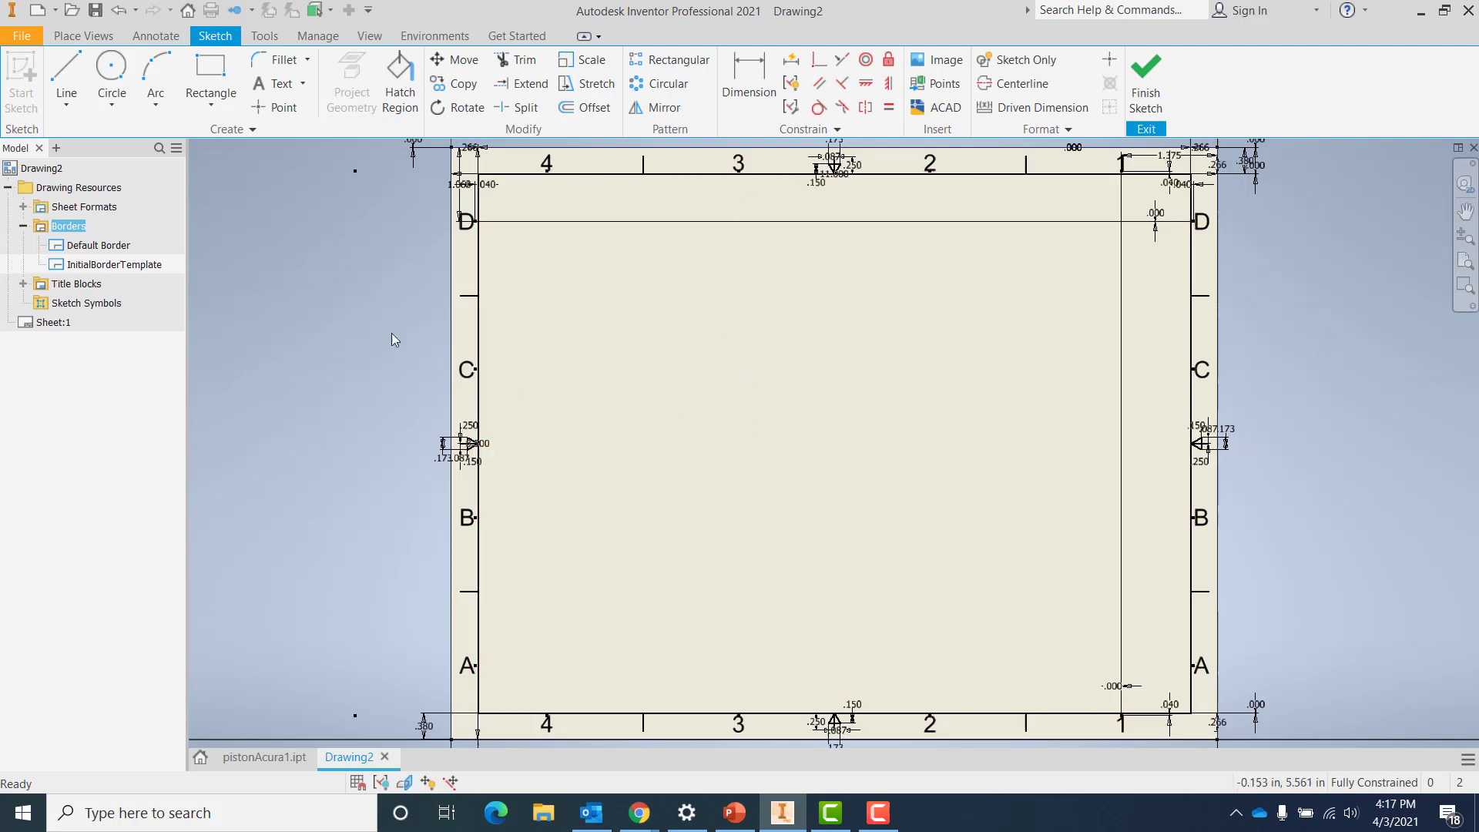
# Finish the border sketch and save the border as 4by4
pyautogui.rightClick(133, 270)
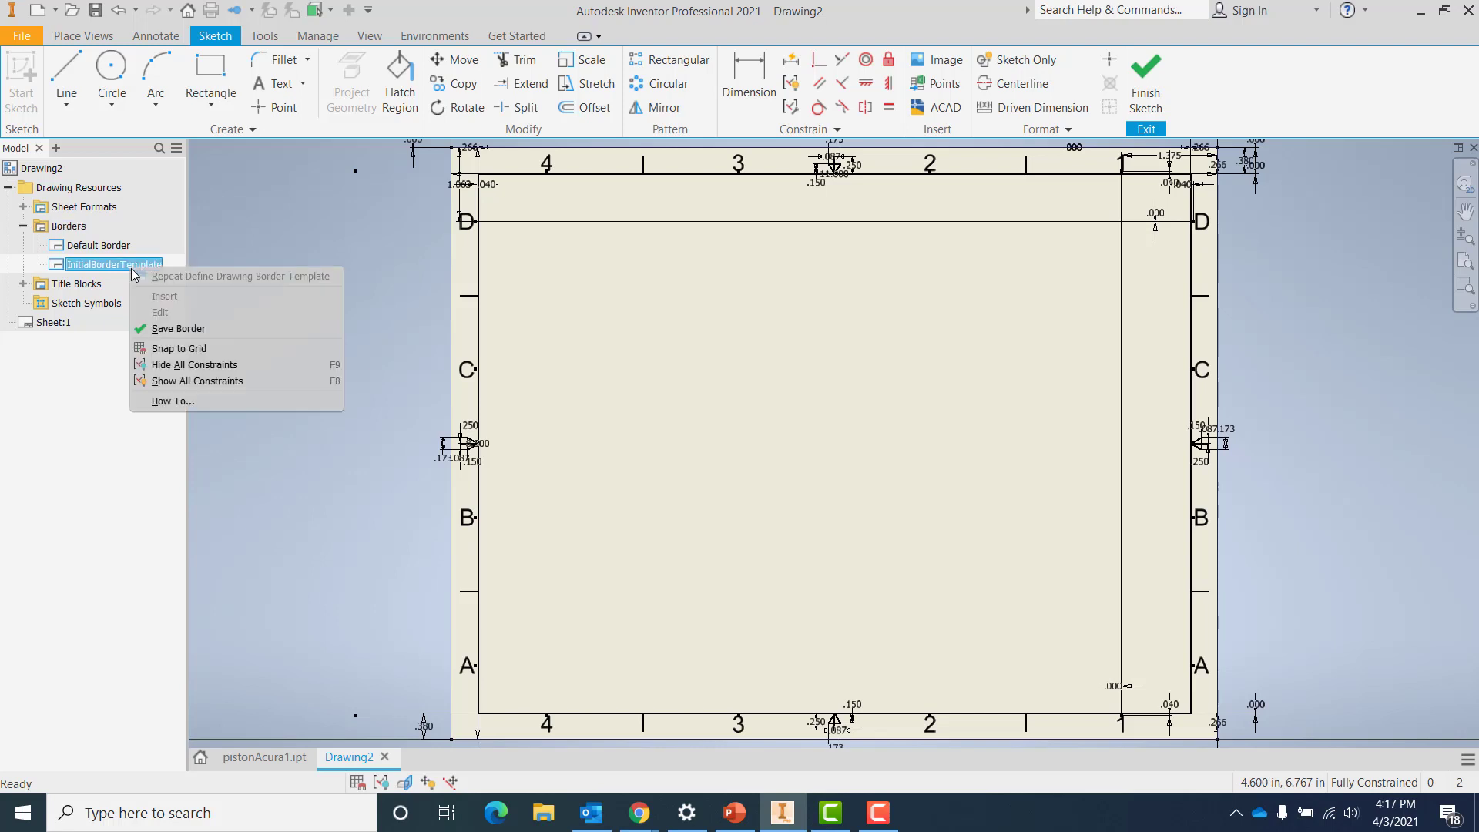
pyautogui.click(307, 228)
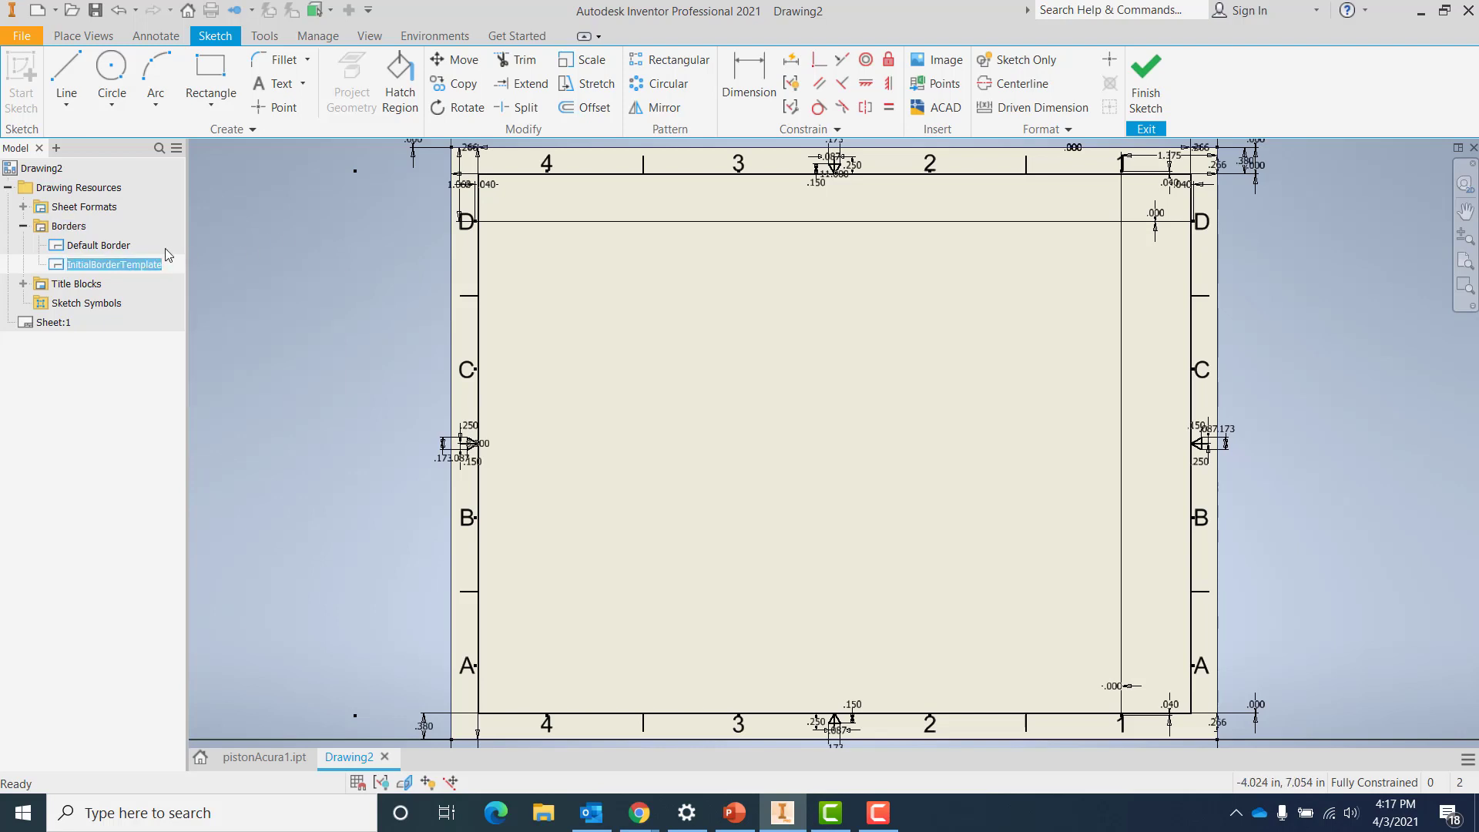
pyautogui.click(1153, 98)
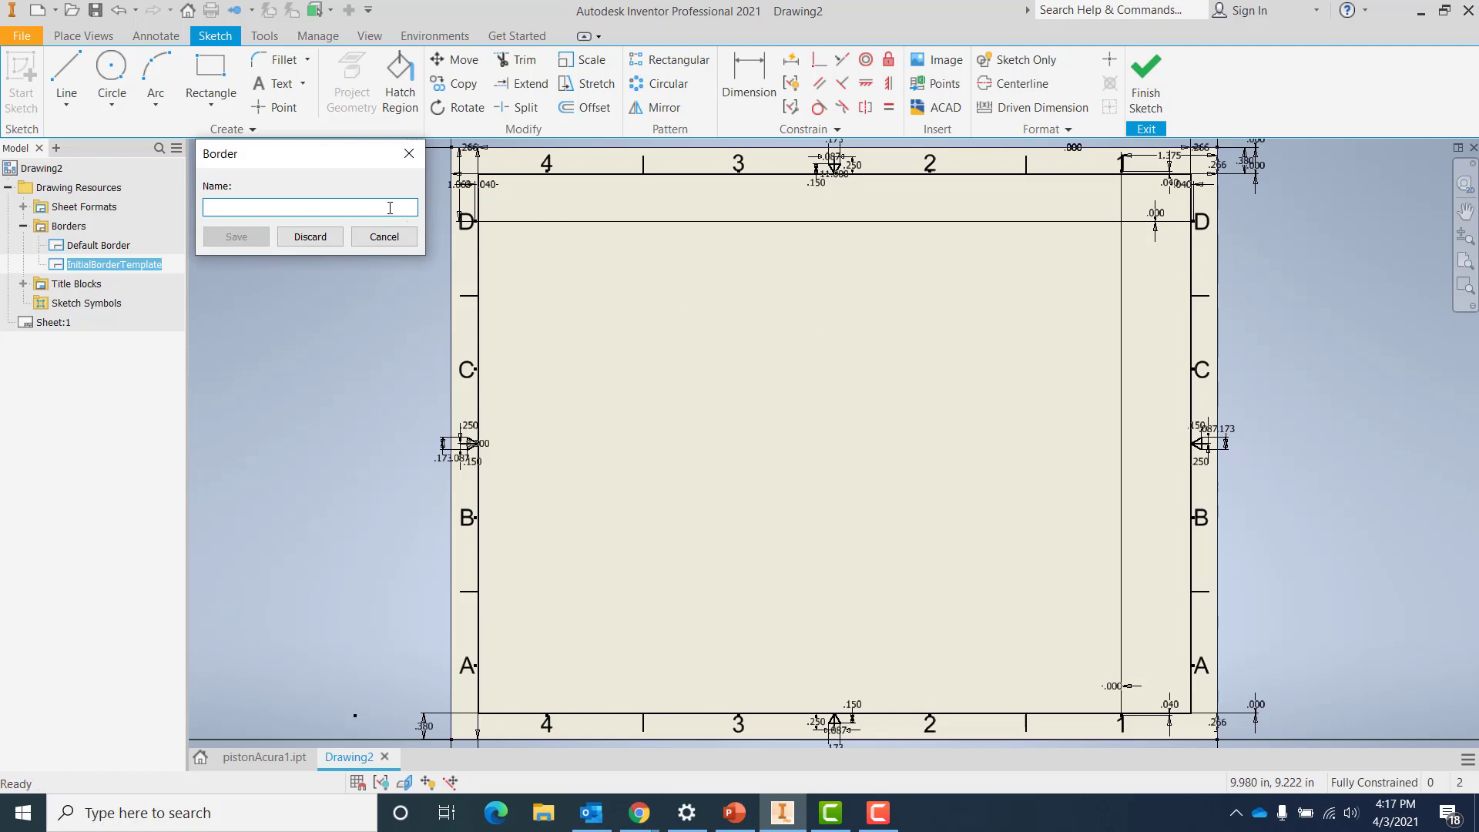
pyautogui.write('4by4')
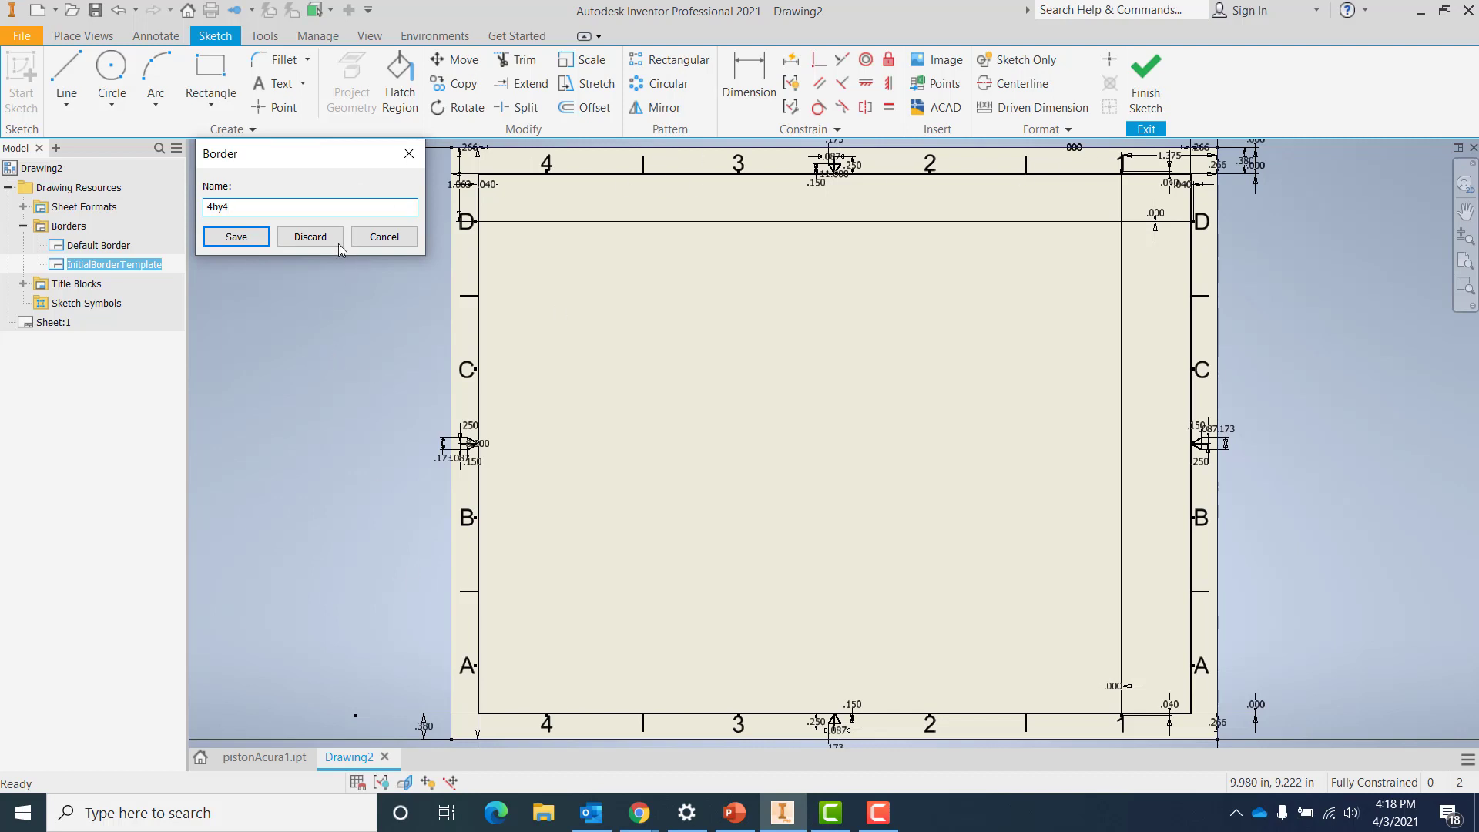
pyautogui.click(236, 236)
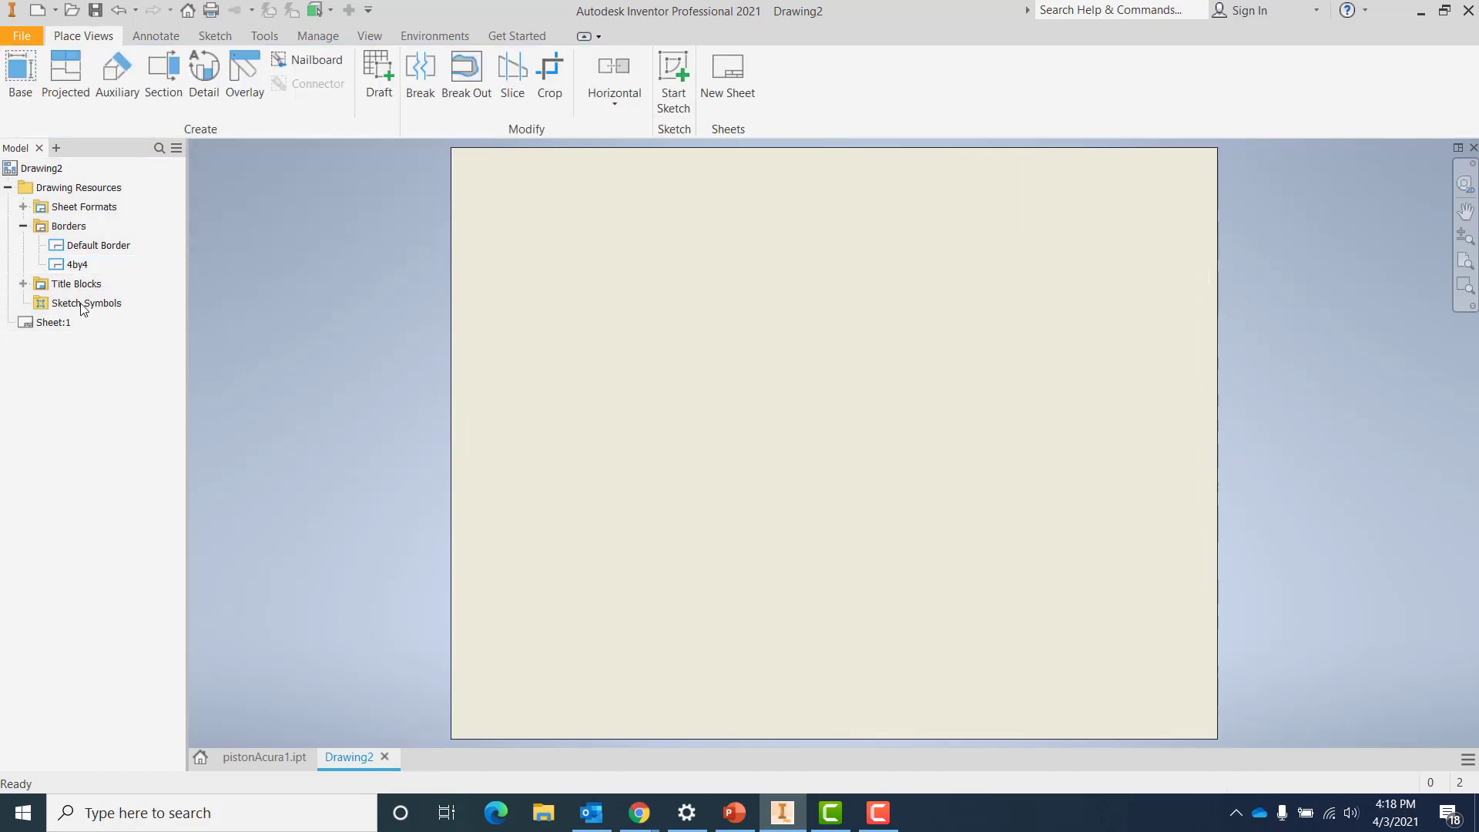
# Insert the 4by4 border on the sheet, accepting its zone parameters
pyautogui.rightClick(78, 265)
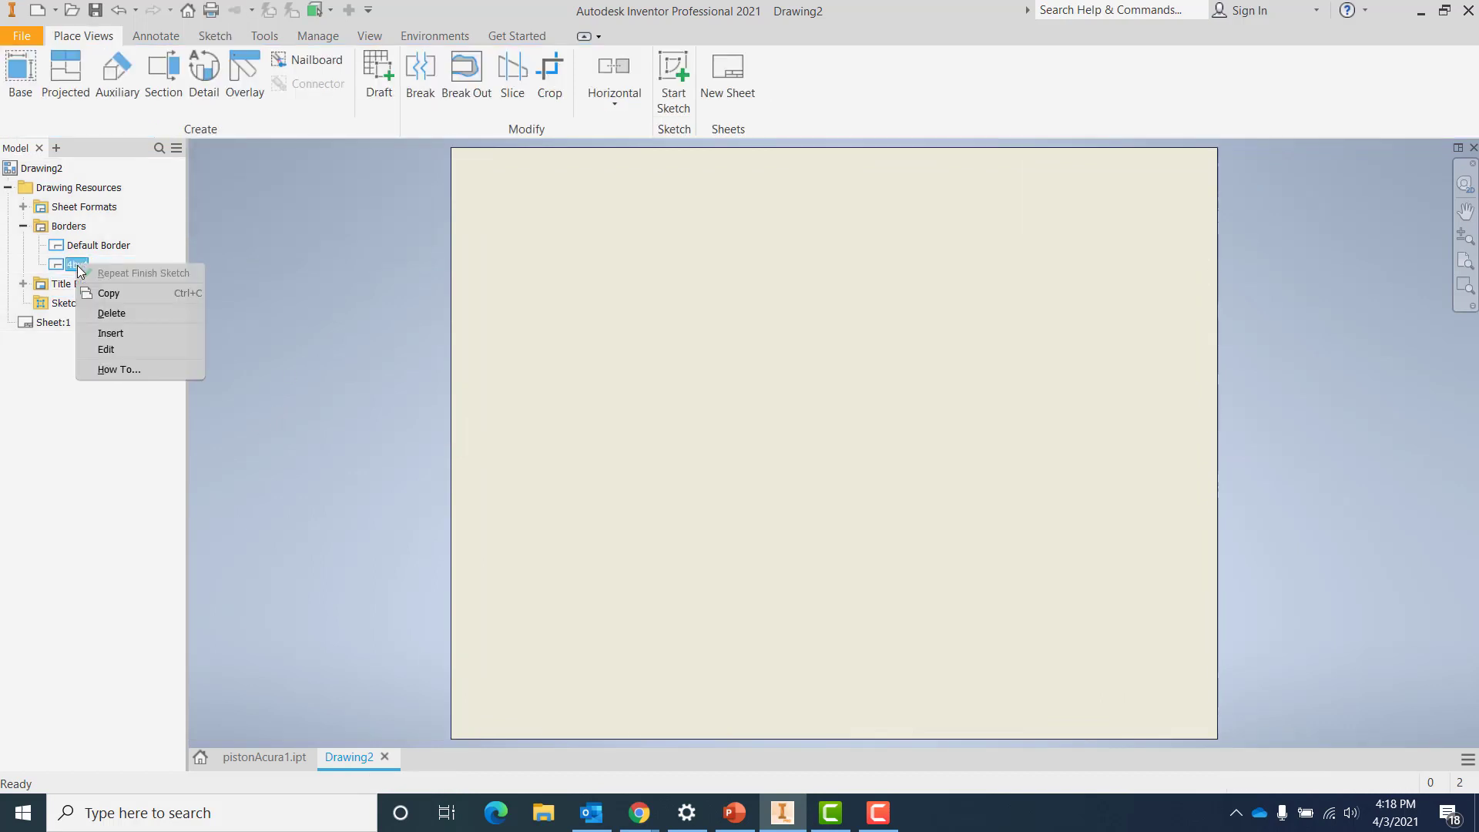
pyautogui.click(122, 335)
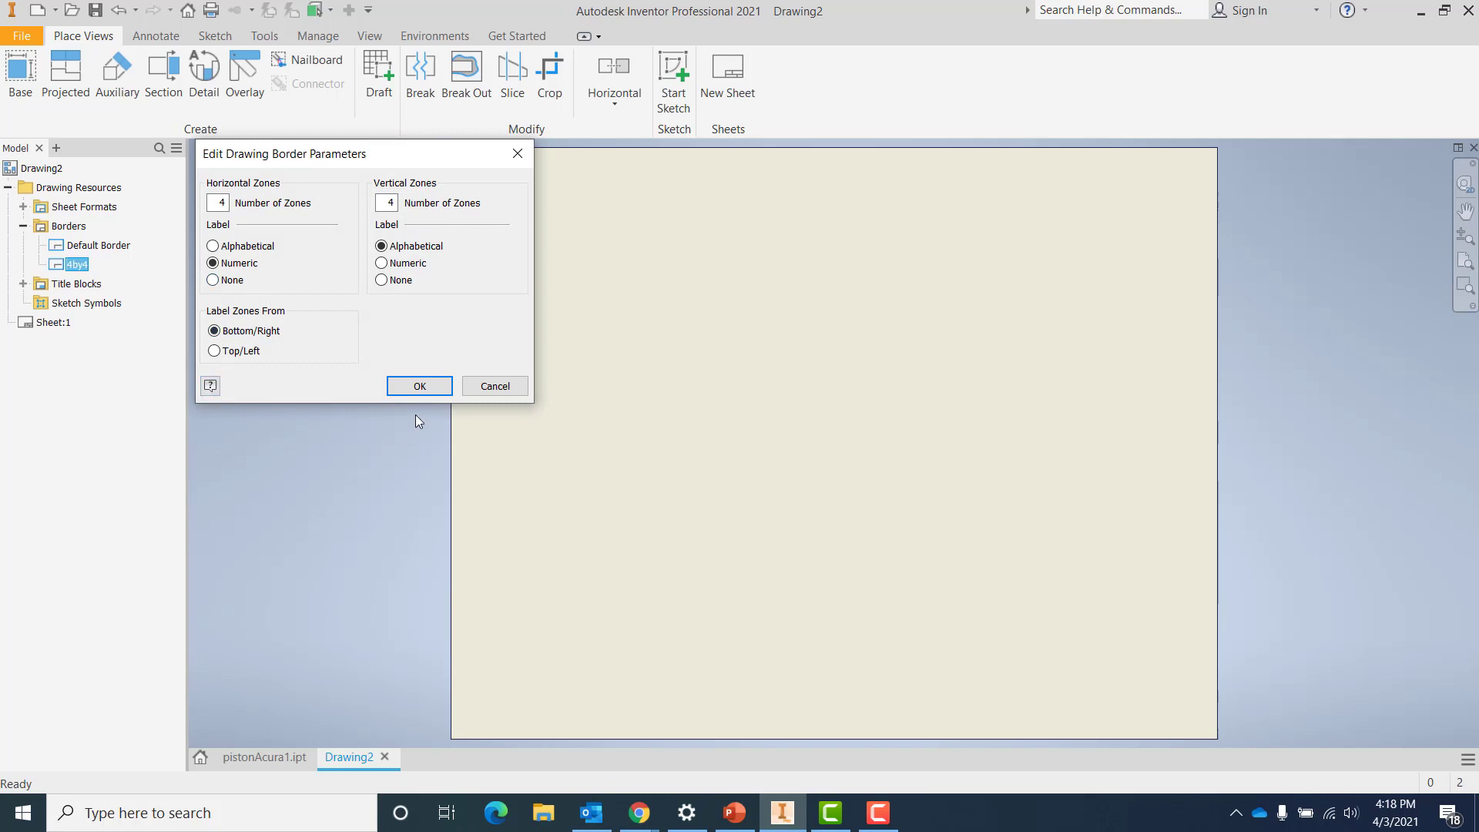
pyautogui.click(417, 386)
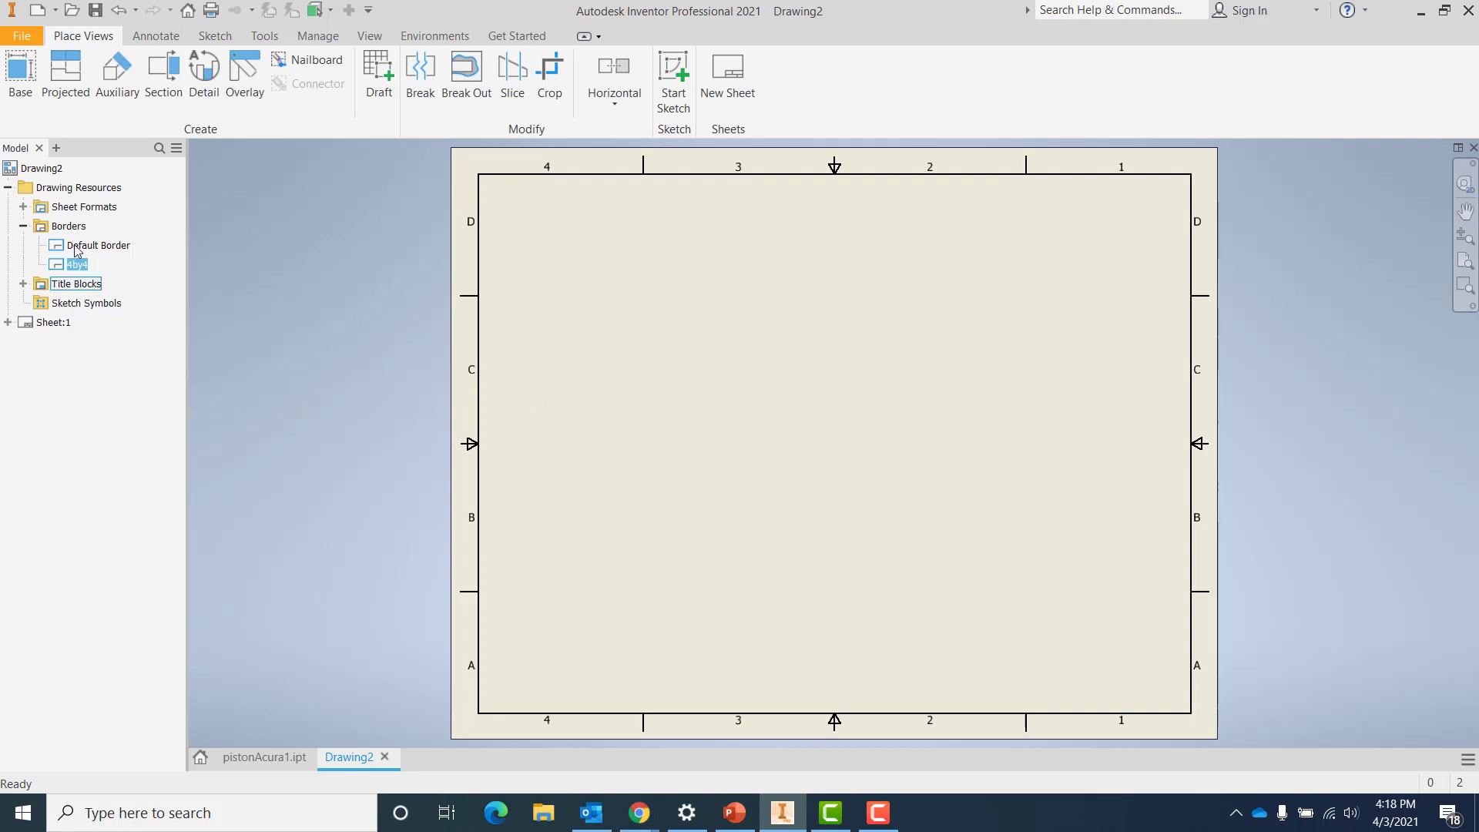
# Insert the ANSI A title block on the sheet
pyautogui.click(23, 284)
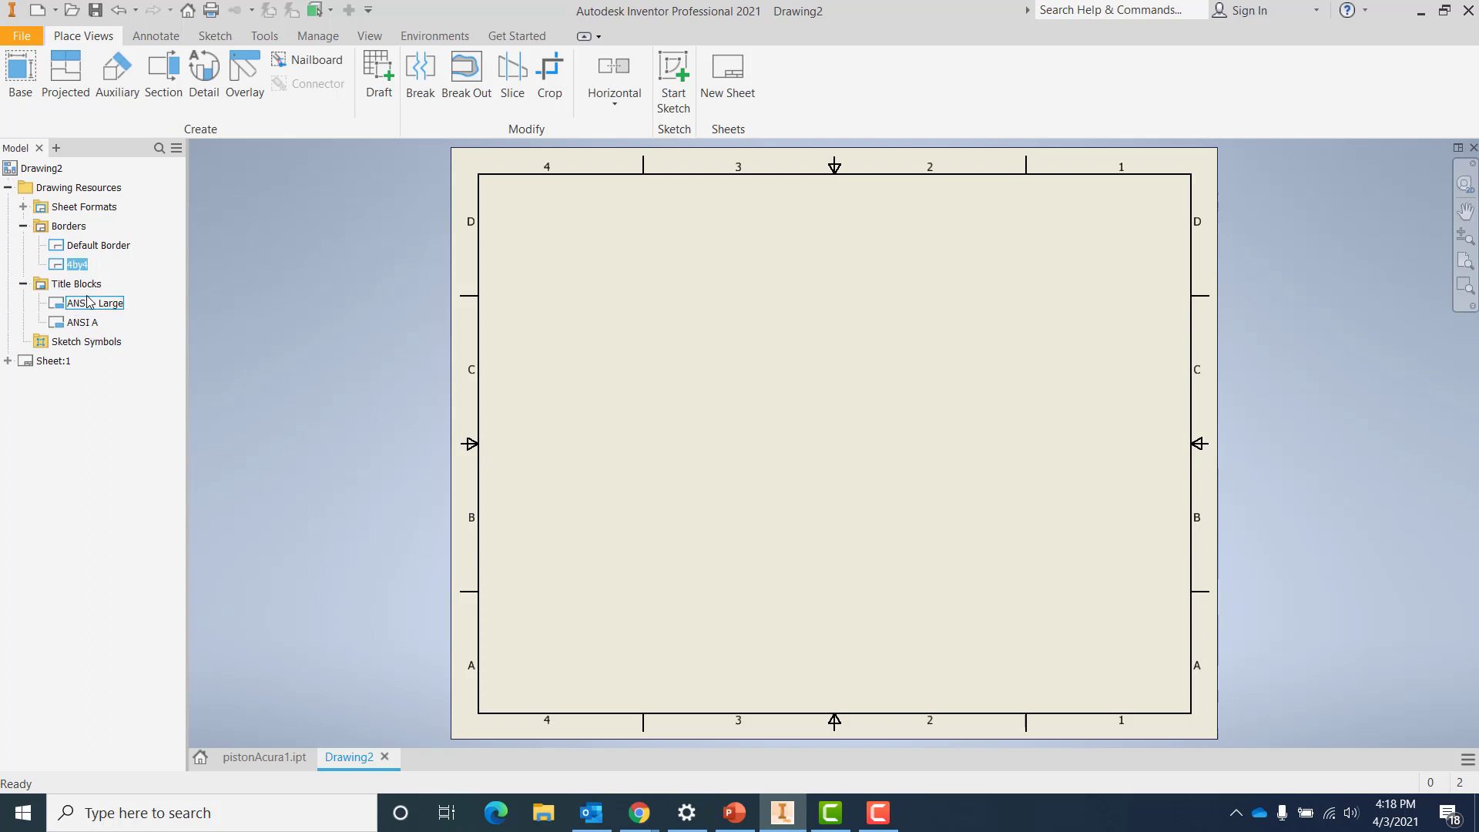
pyautogui.click(82, 323)
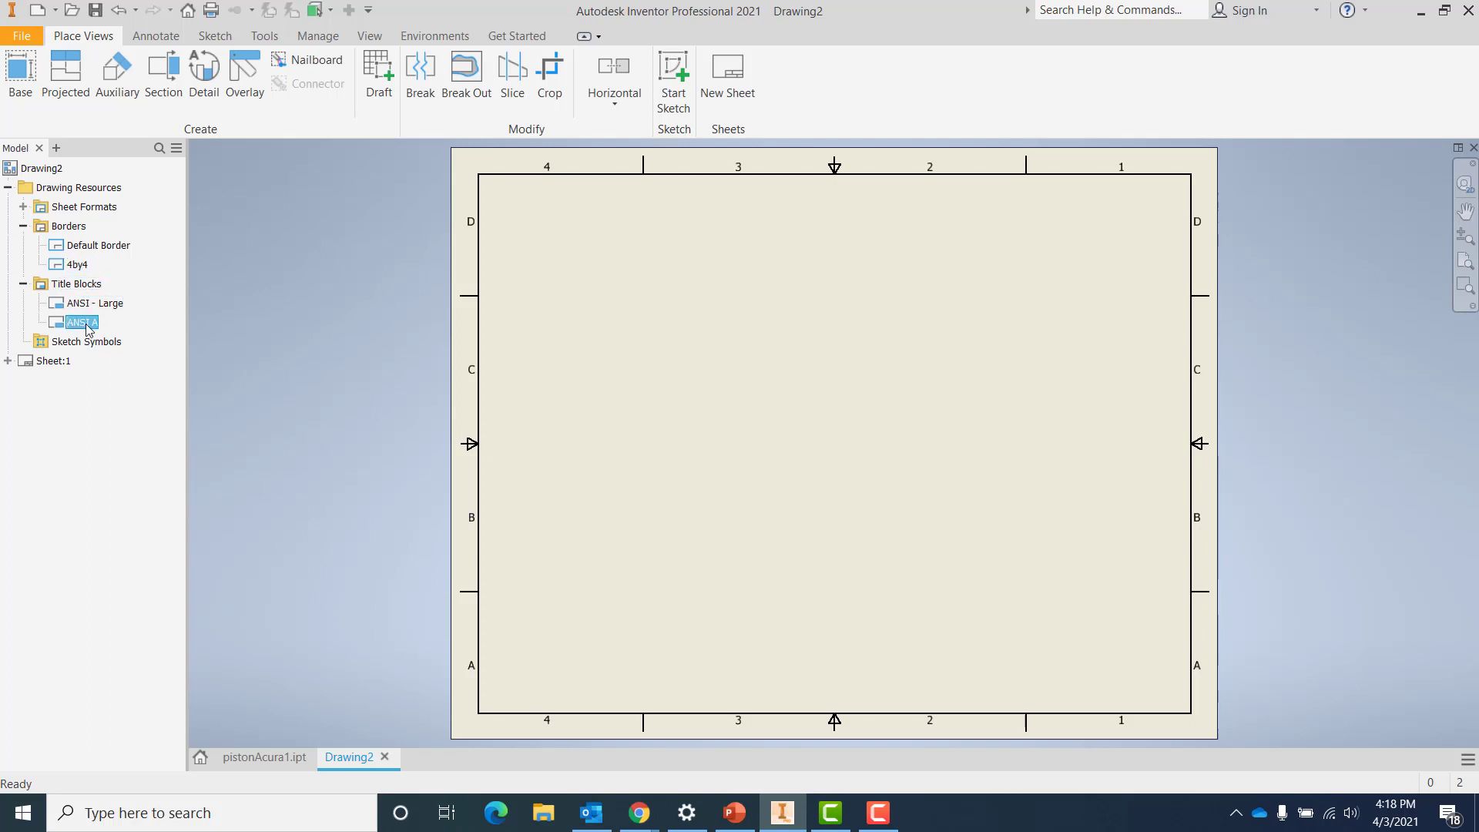
pyautogui.rightClick(88, 330)
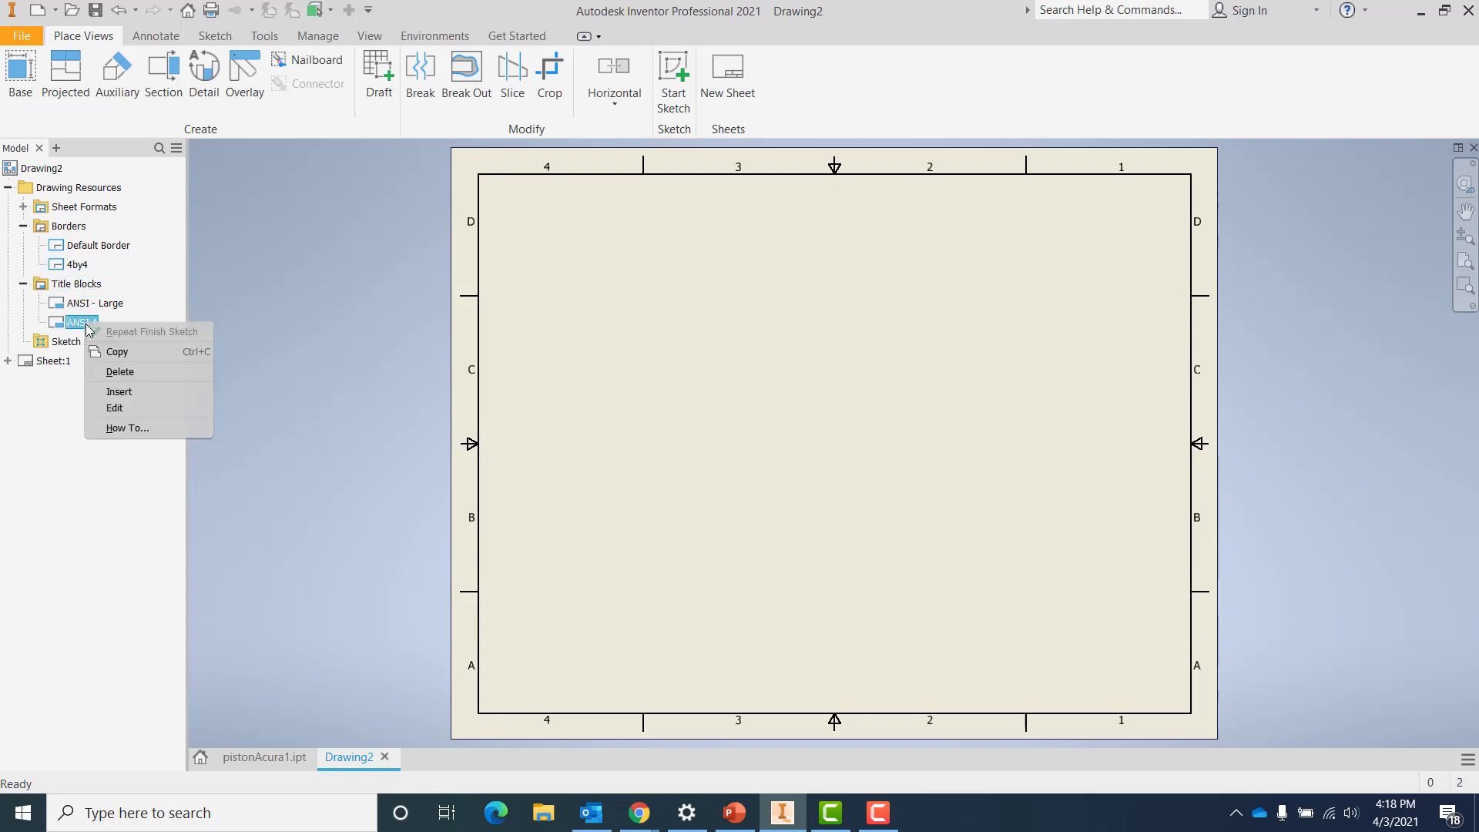
pyautogui.click(154, 392)
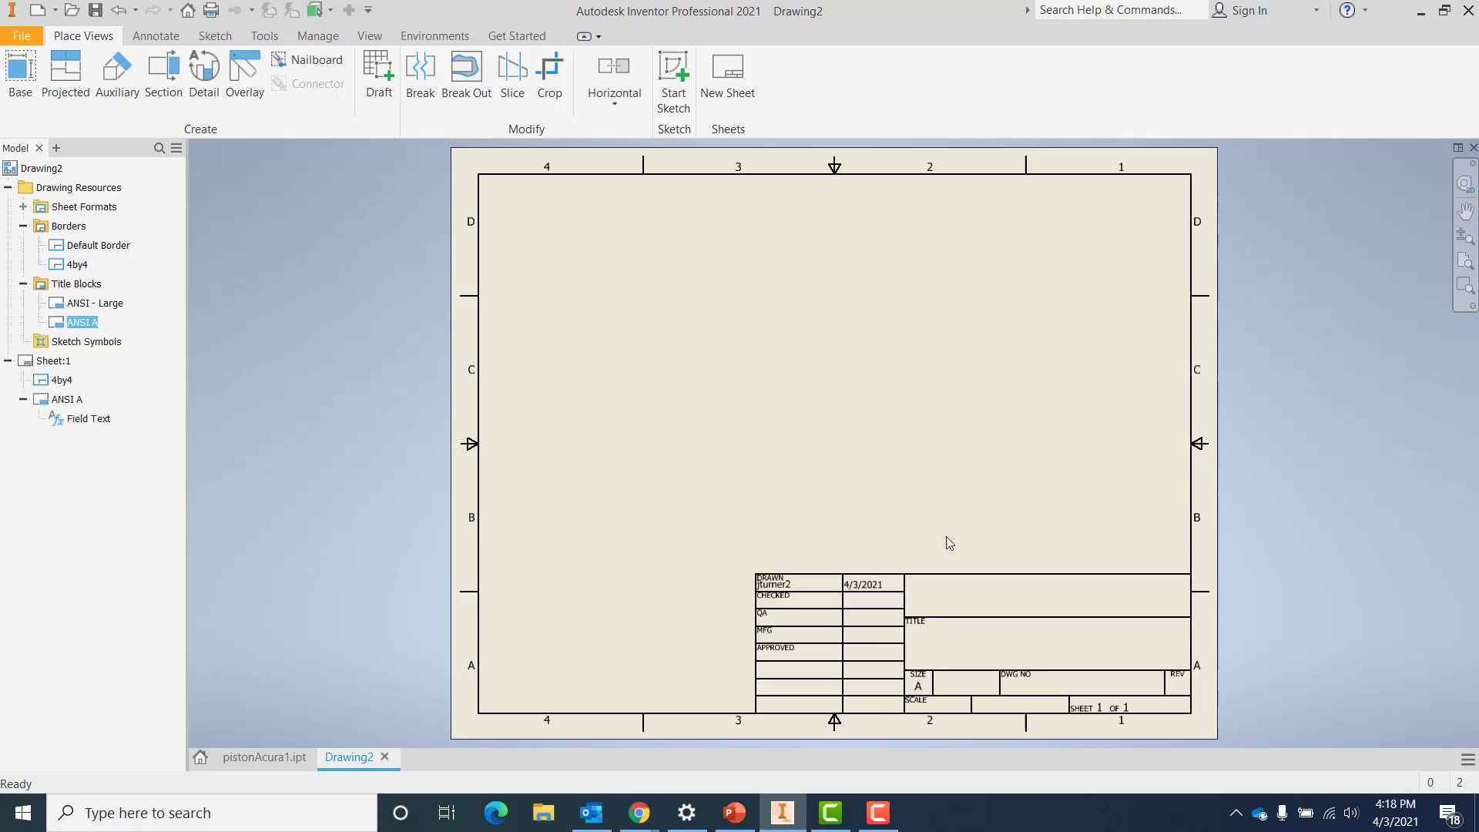
pyautogui.scroll(-2, 1029, 522)
pyautogui.scroll(5, 1017, 528)
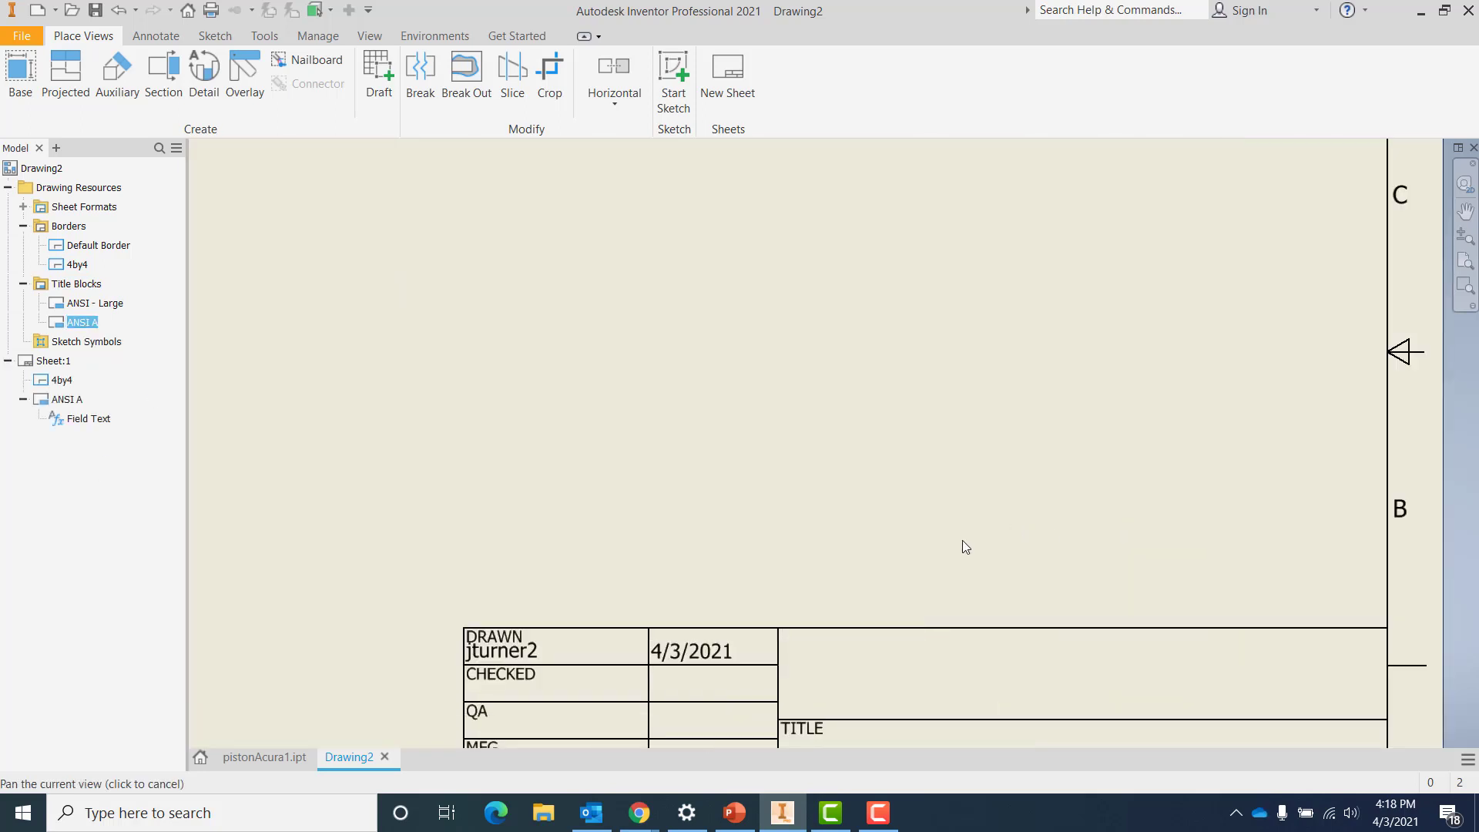
pyautogui.moveTo(964, 544); pyautogui.dragTo(908, 360, button='middle')
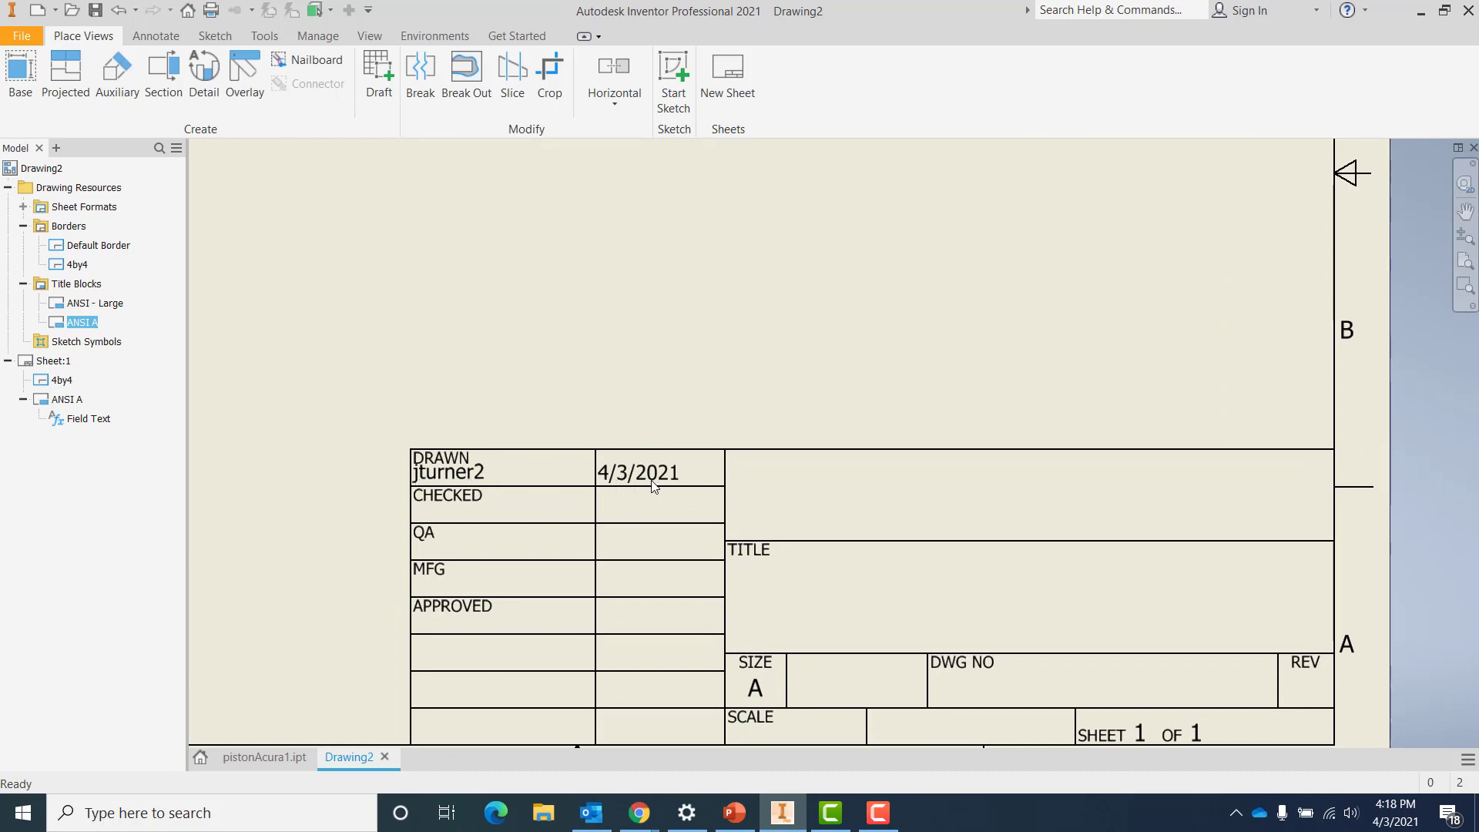
pyautogui.scroll(3, 651, 484)
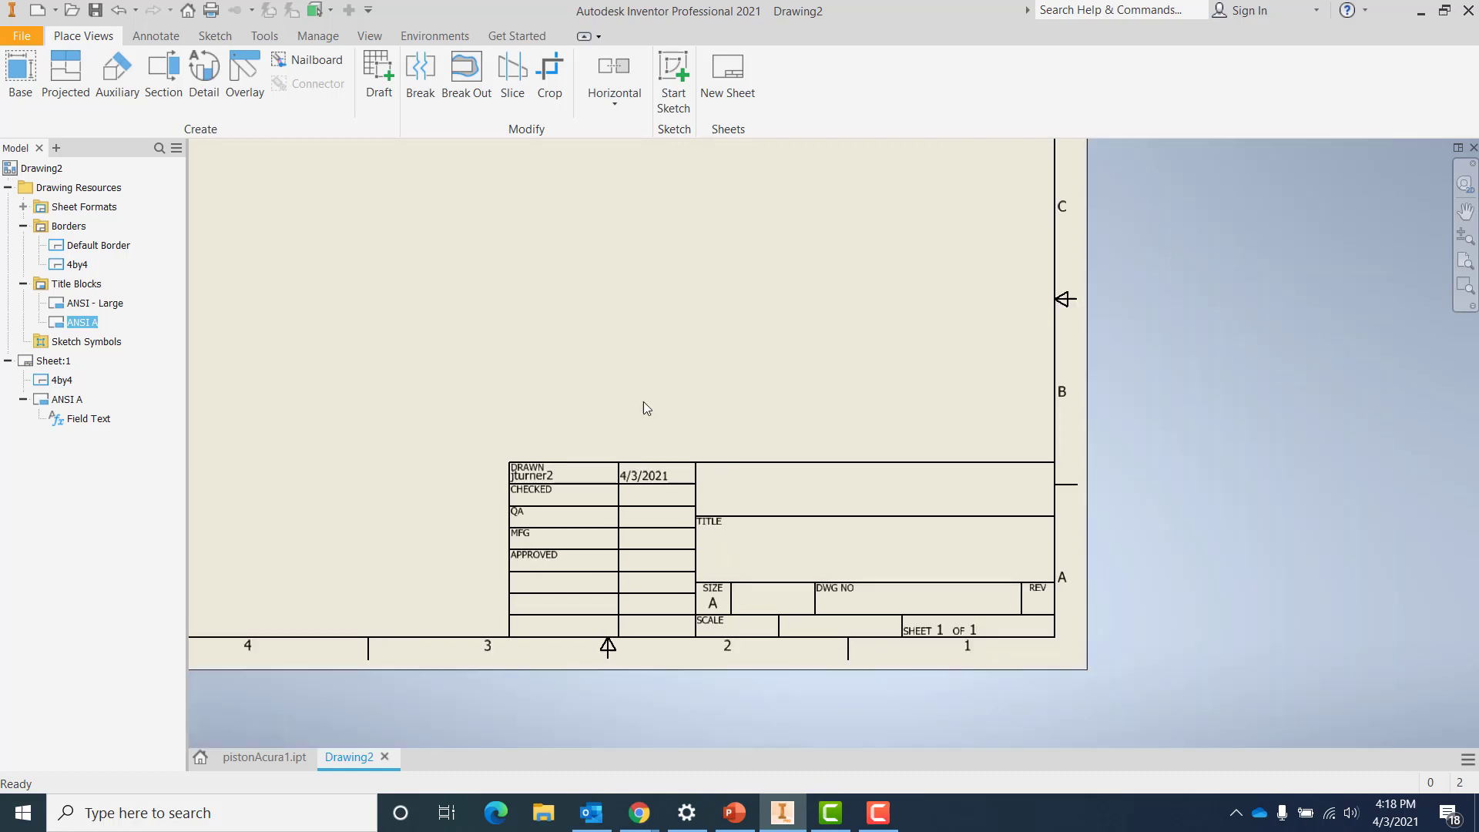
# Examine the editable property fields of the ANSI A title block, from the author down to the initial view scale
pyautogui.moveTo(630, 383); pyautogui.dragTo(759, 403, button='middle')
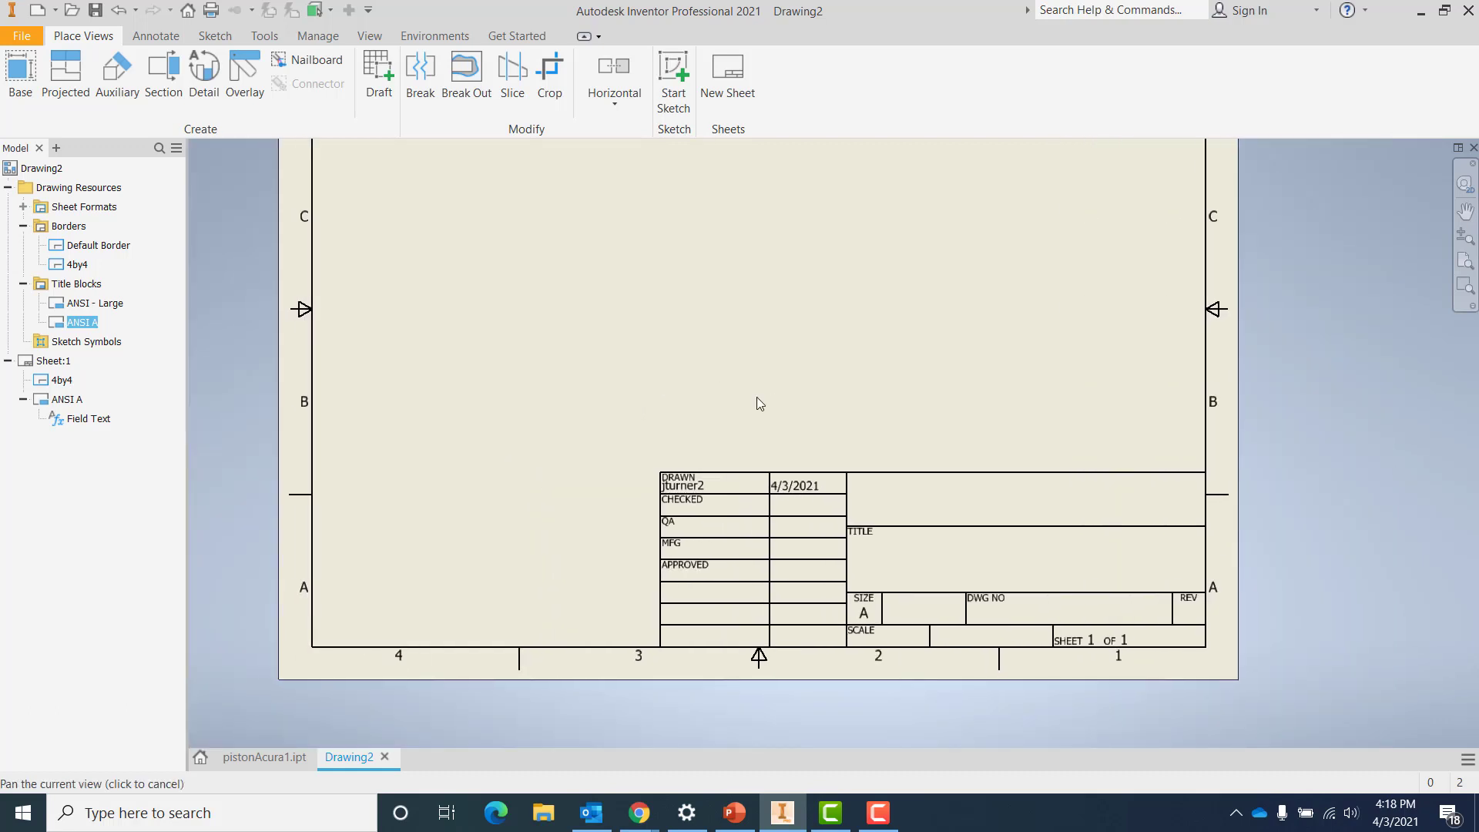
pyautogui.click(92, 423)
pyautogui.rightClick(92, 425)
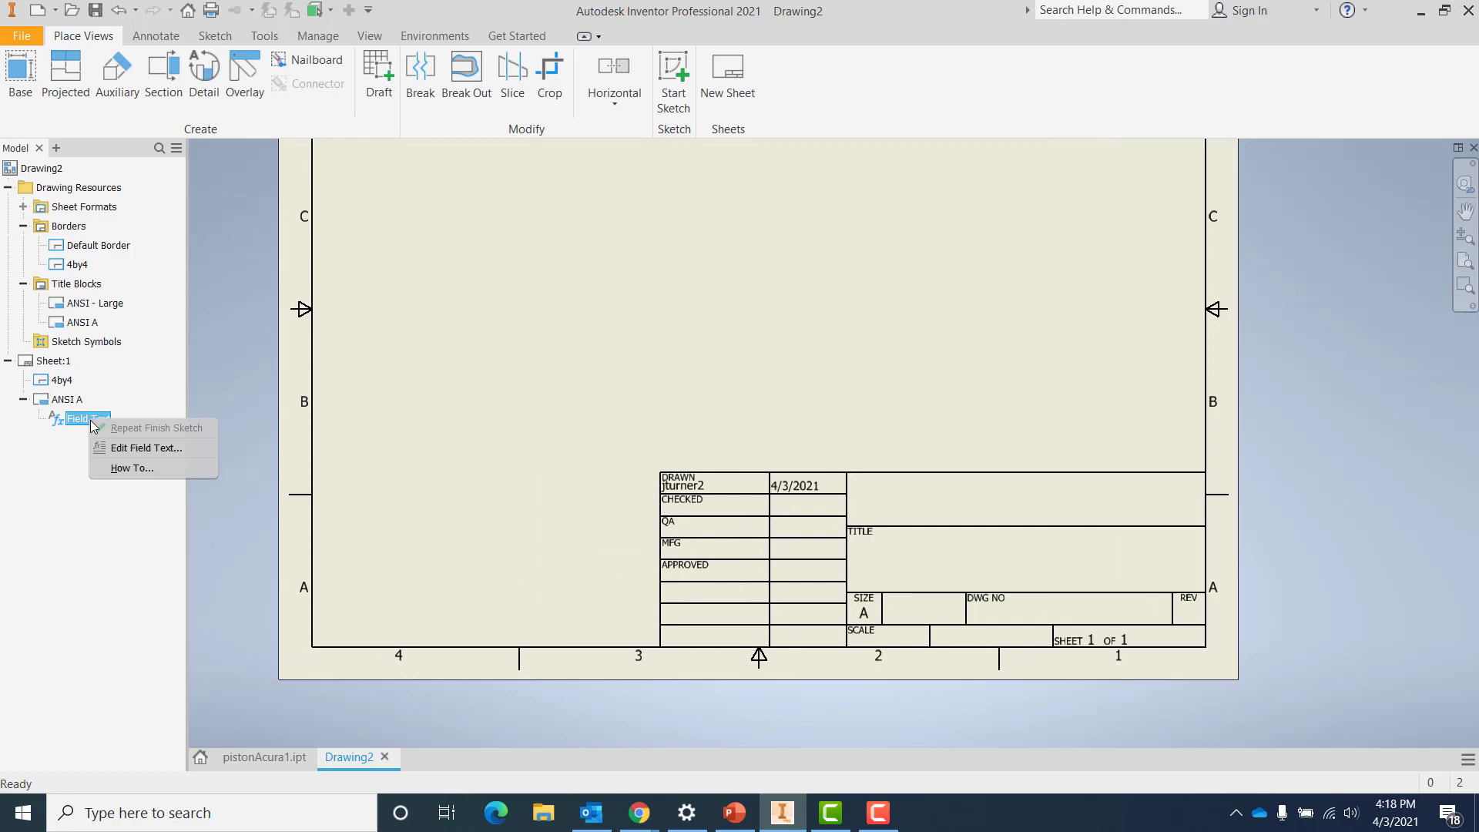
pyautogui.click(150, 450)
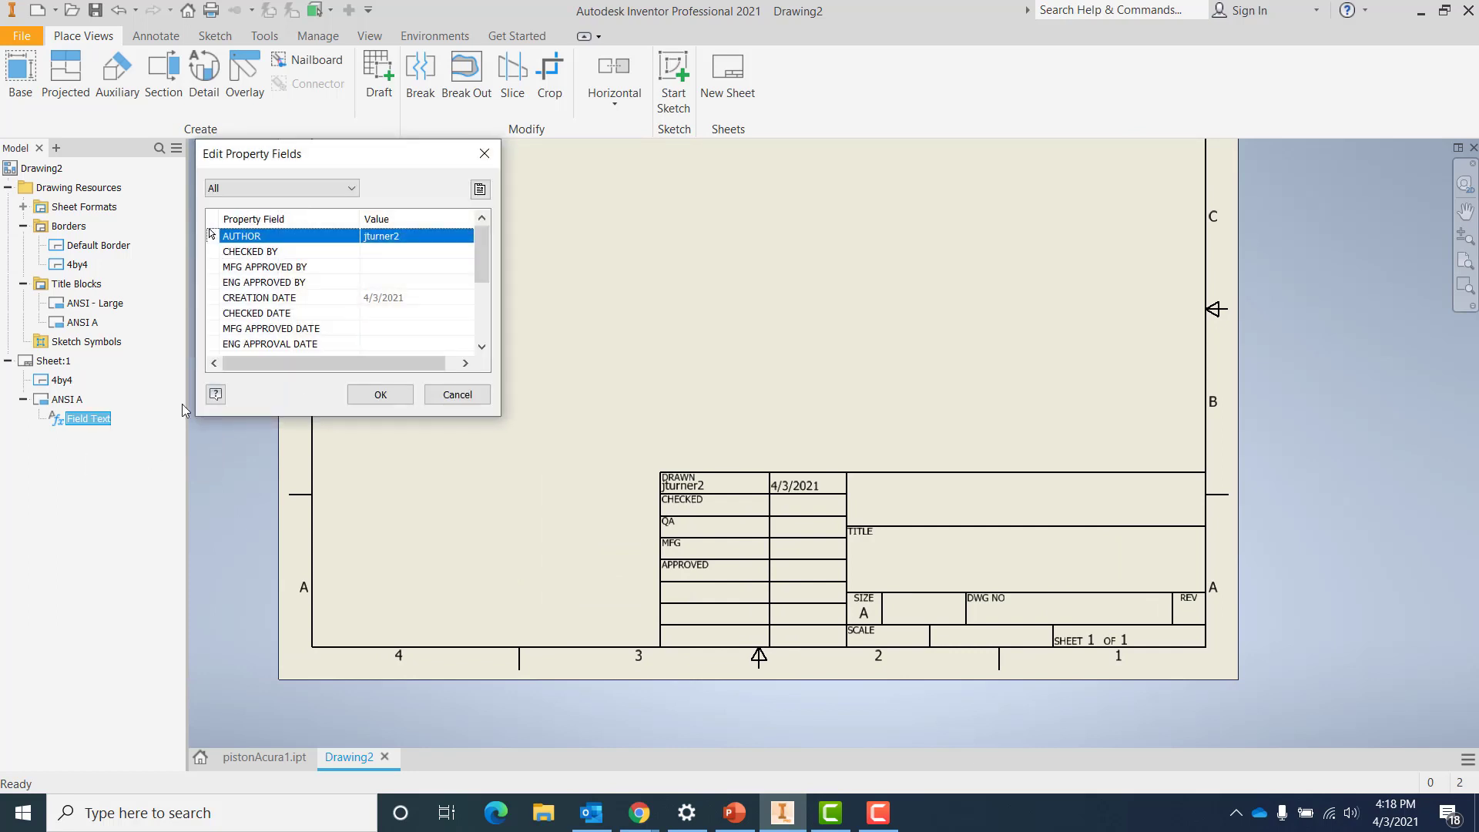
pyautogui.click(389, 252)
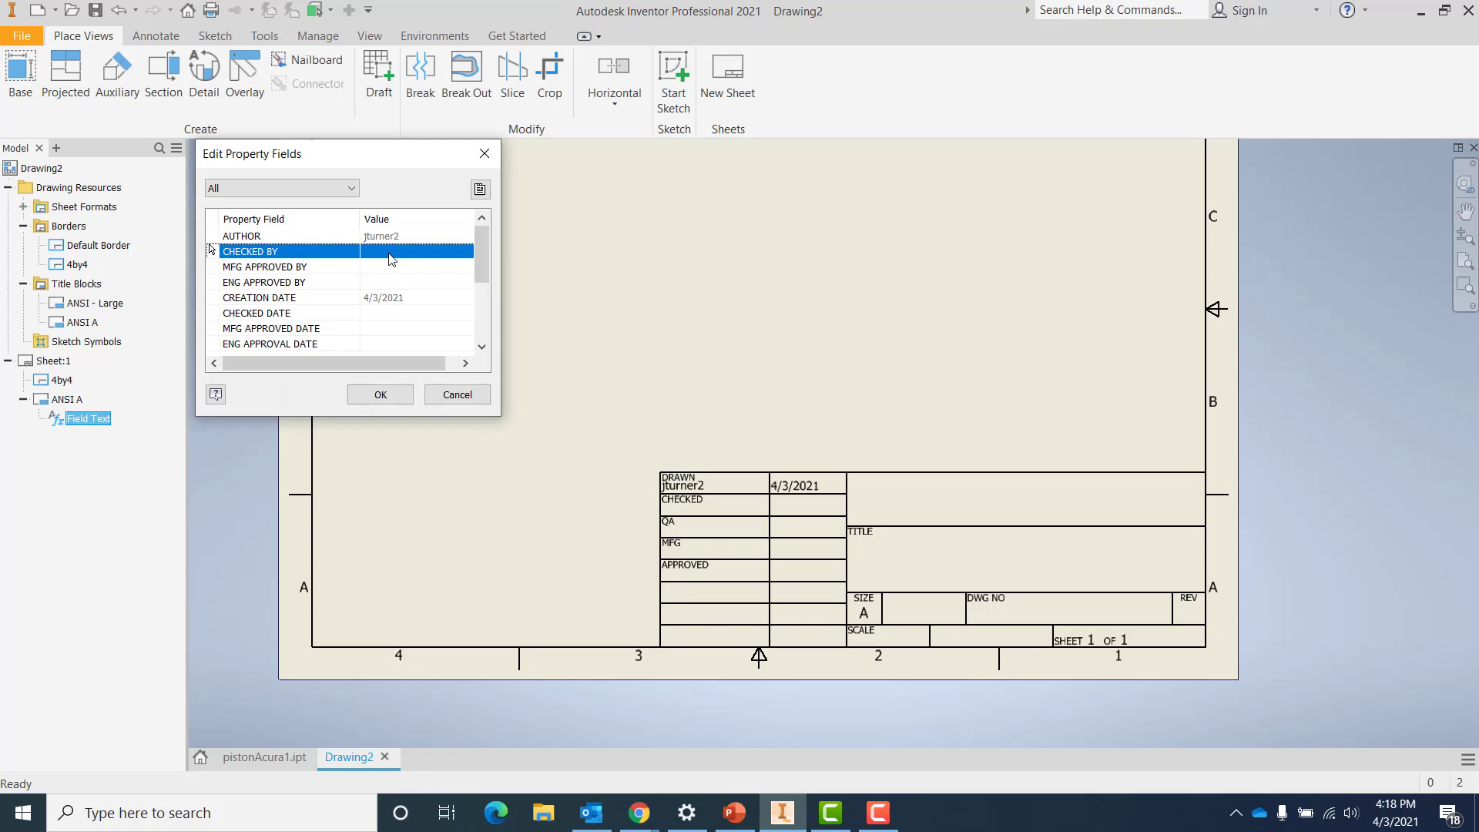
pyautogui.click(388, 268)
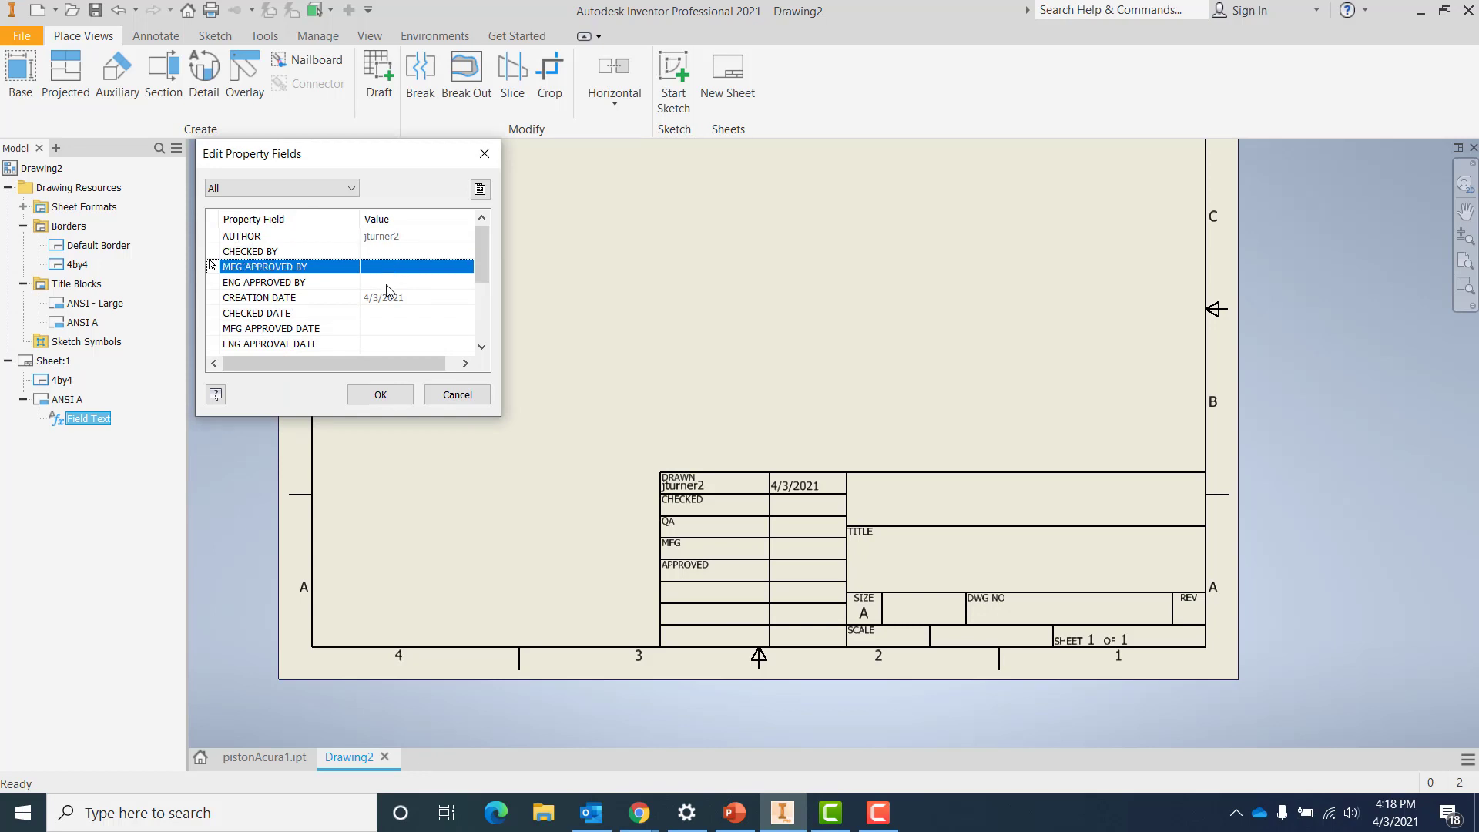
pyautogui.click(386, 283)
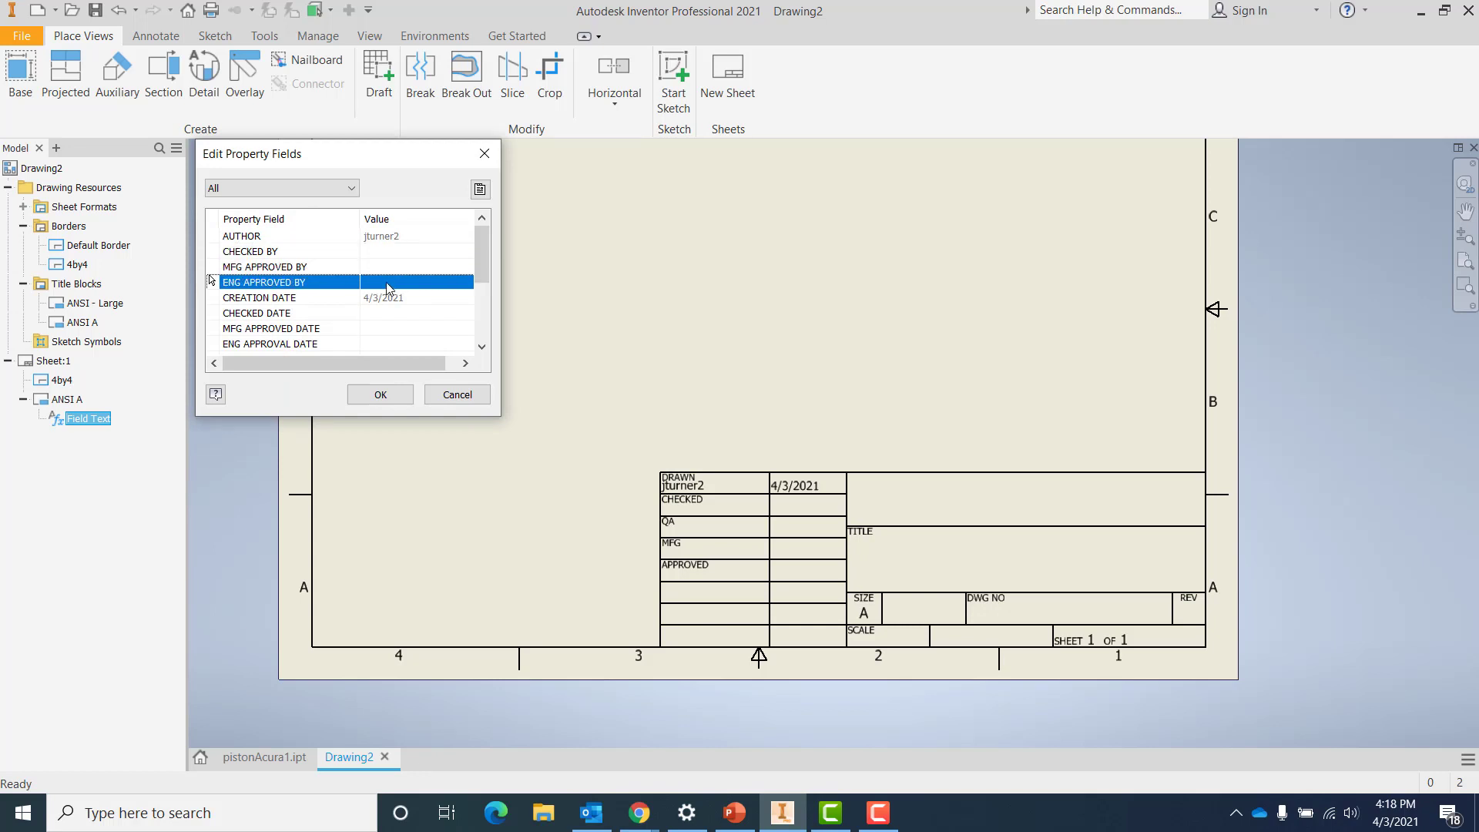
pyautogui.click(394, 314)
pyautogui.scroll(-1, 383, 320)
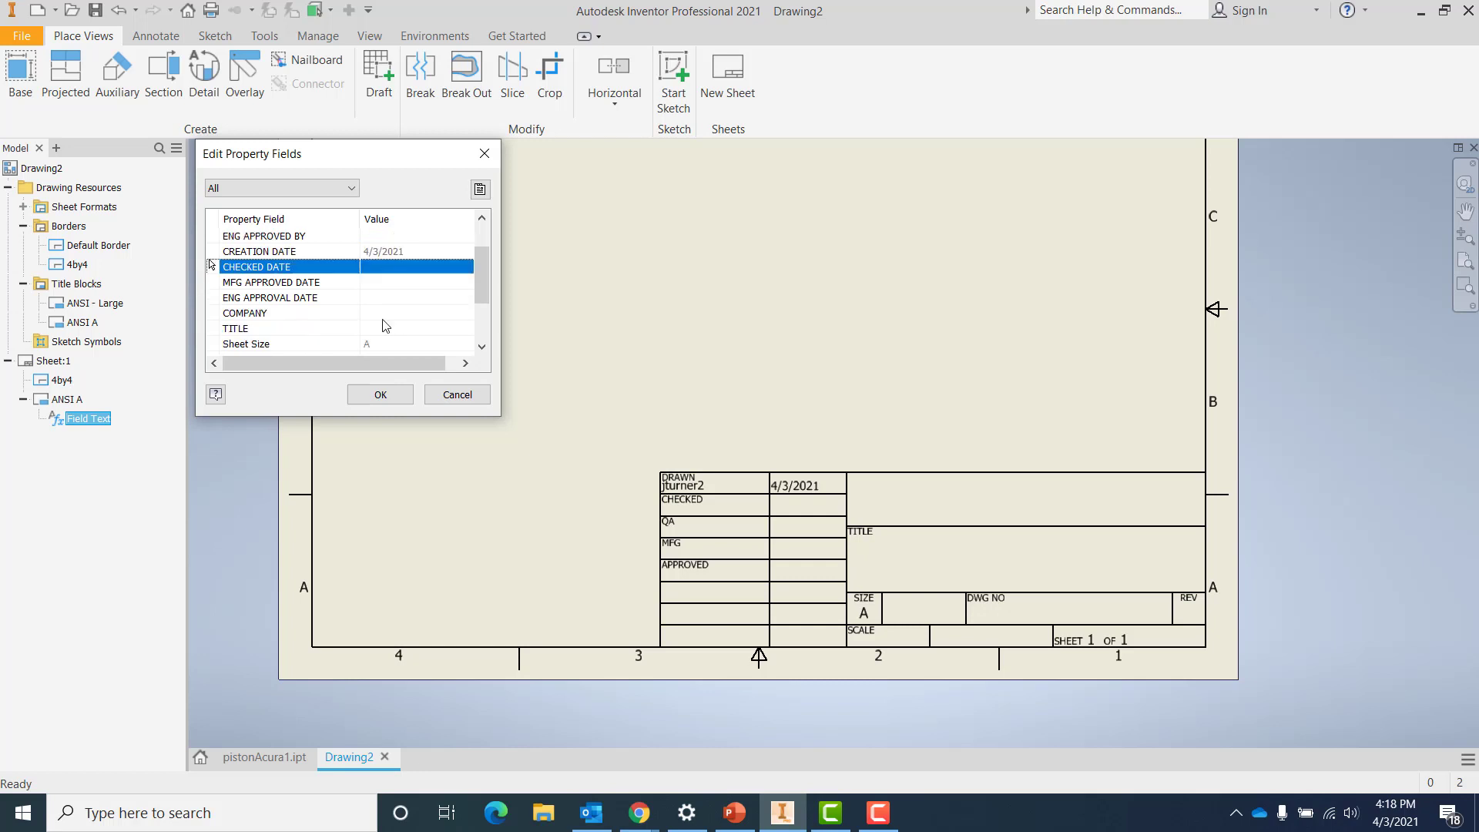
pyautogui.click(379, 315)
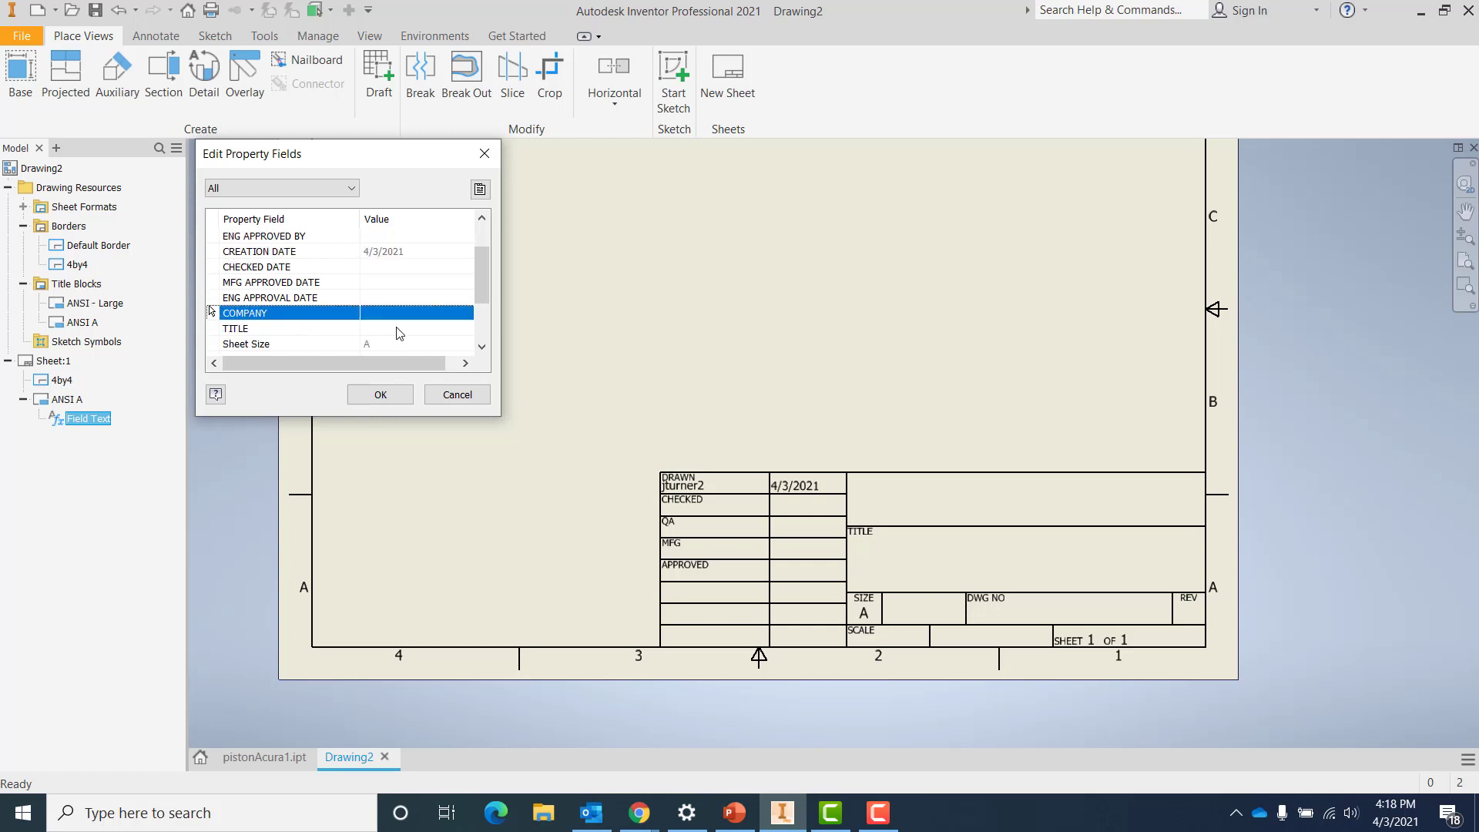
pyautogui.click(398, 330)
pyautogui.scroll(-1, 398, 329)
pyautogui.click(383, 316)
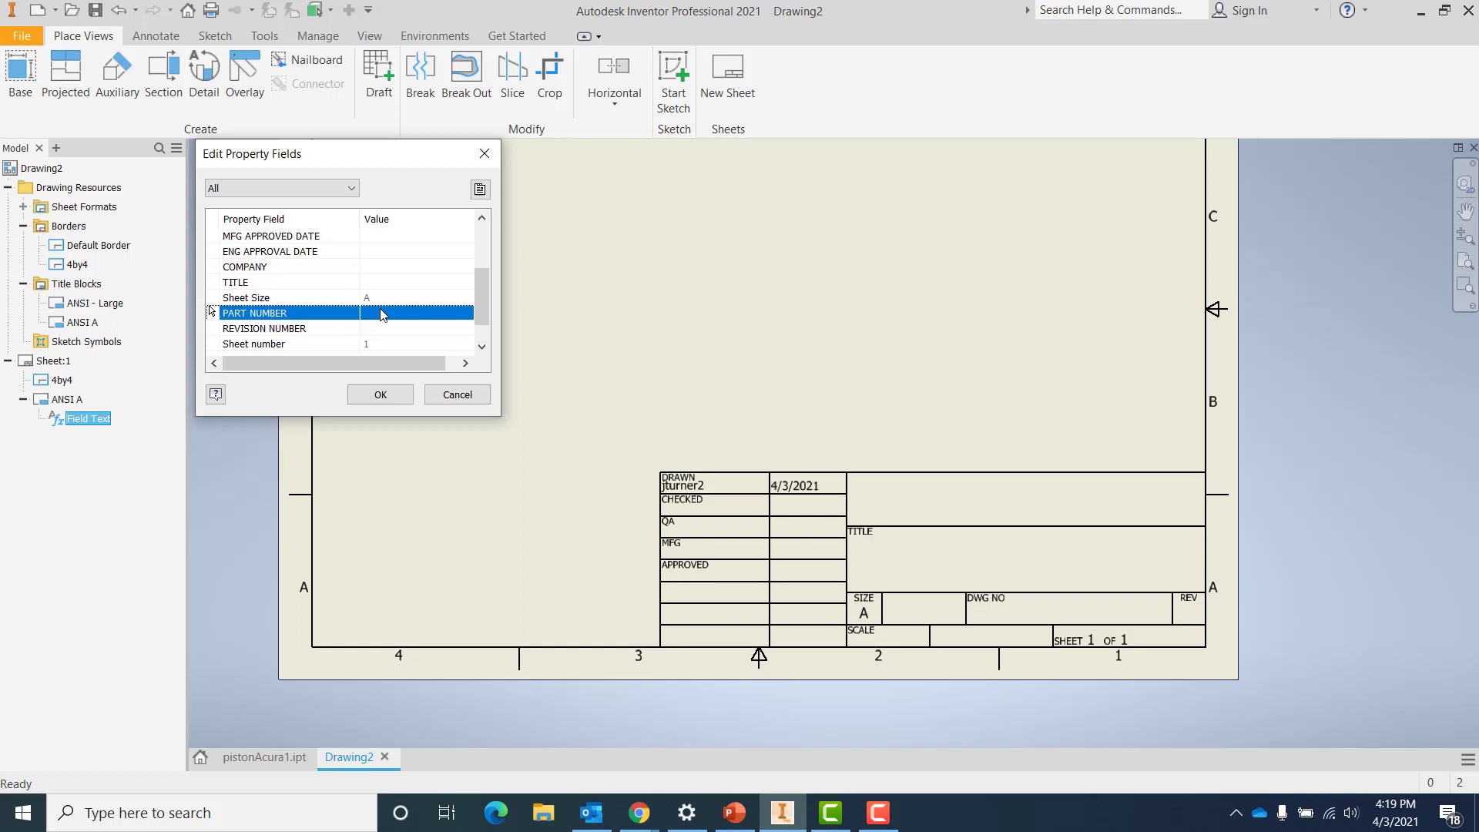
pyautogui.click(381, 328)
pyautogui.scroll(-1, 383, 329)
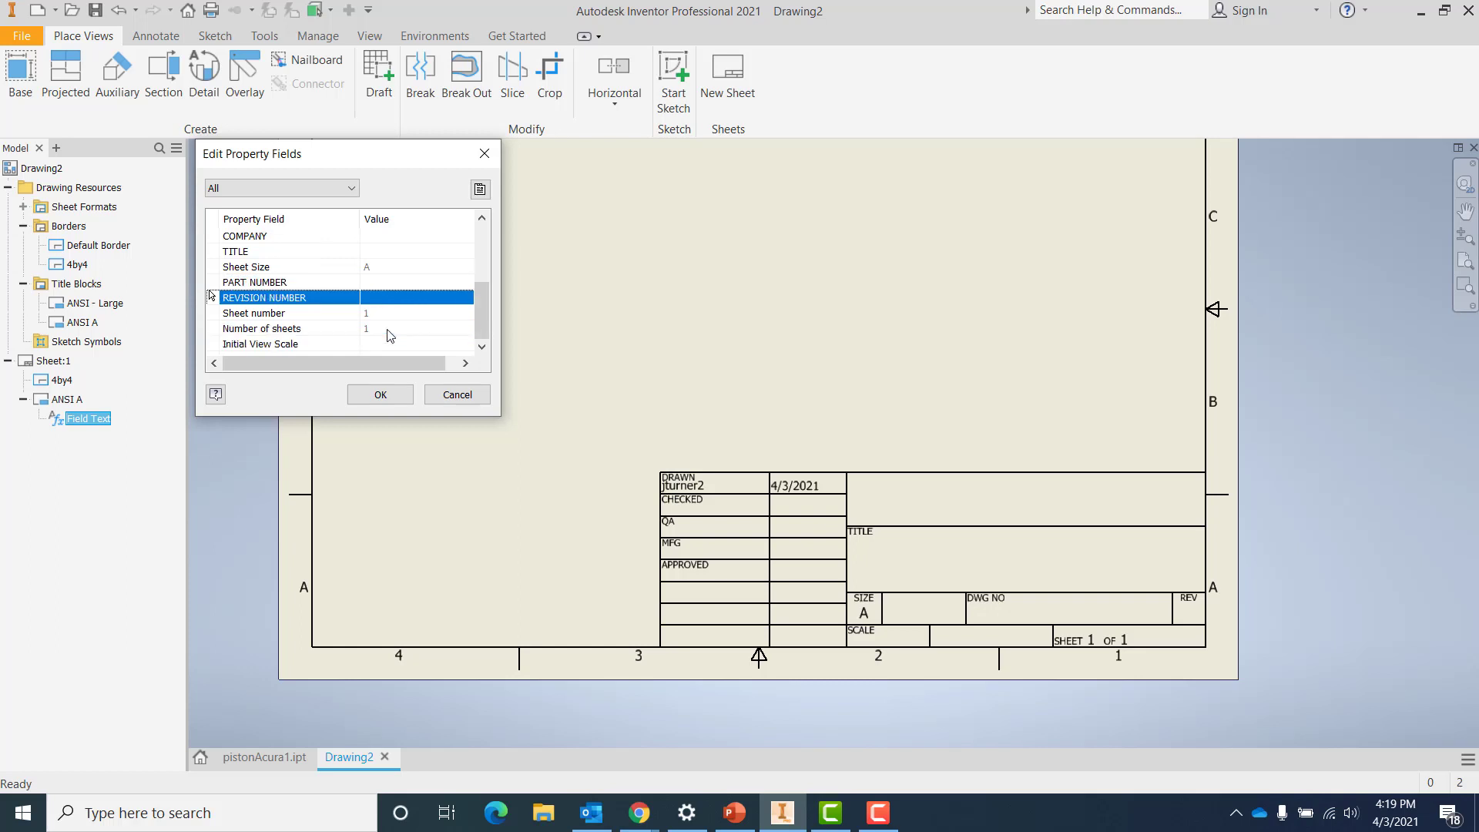
pyautogui.click(383, 345)
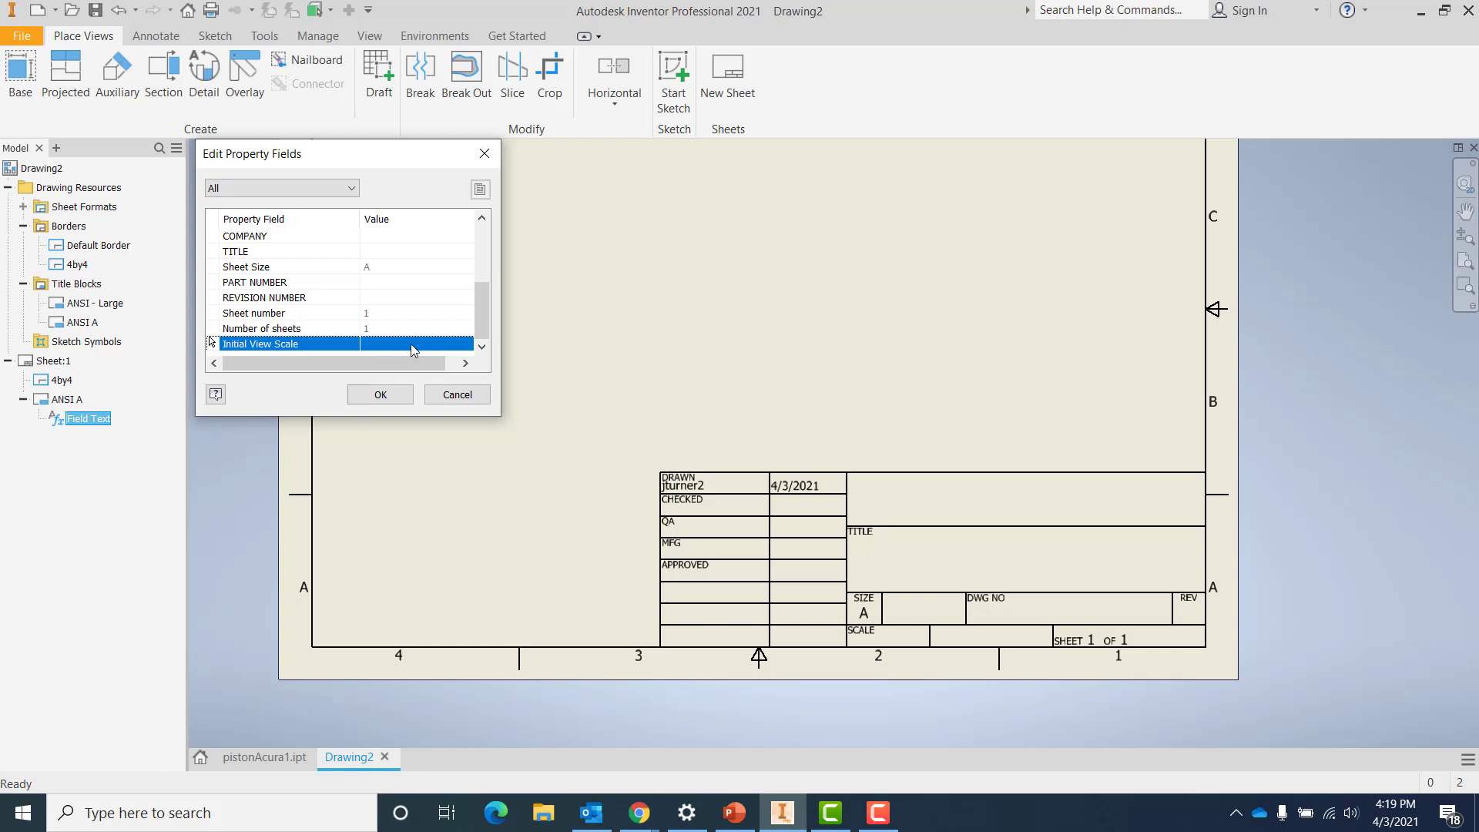
pyautogui.scroll(3, 410, 343)
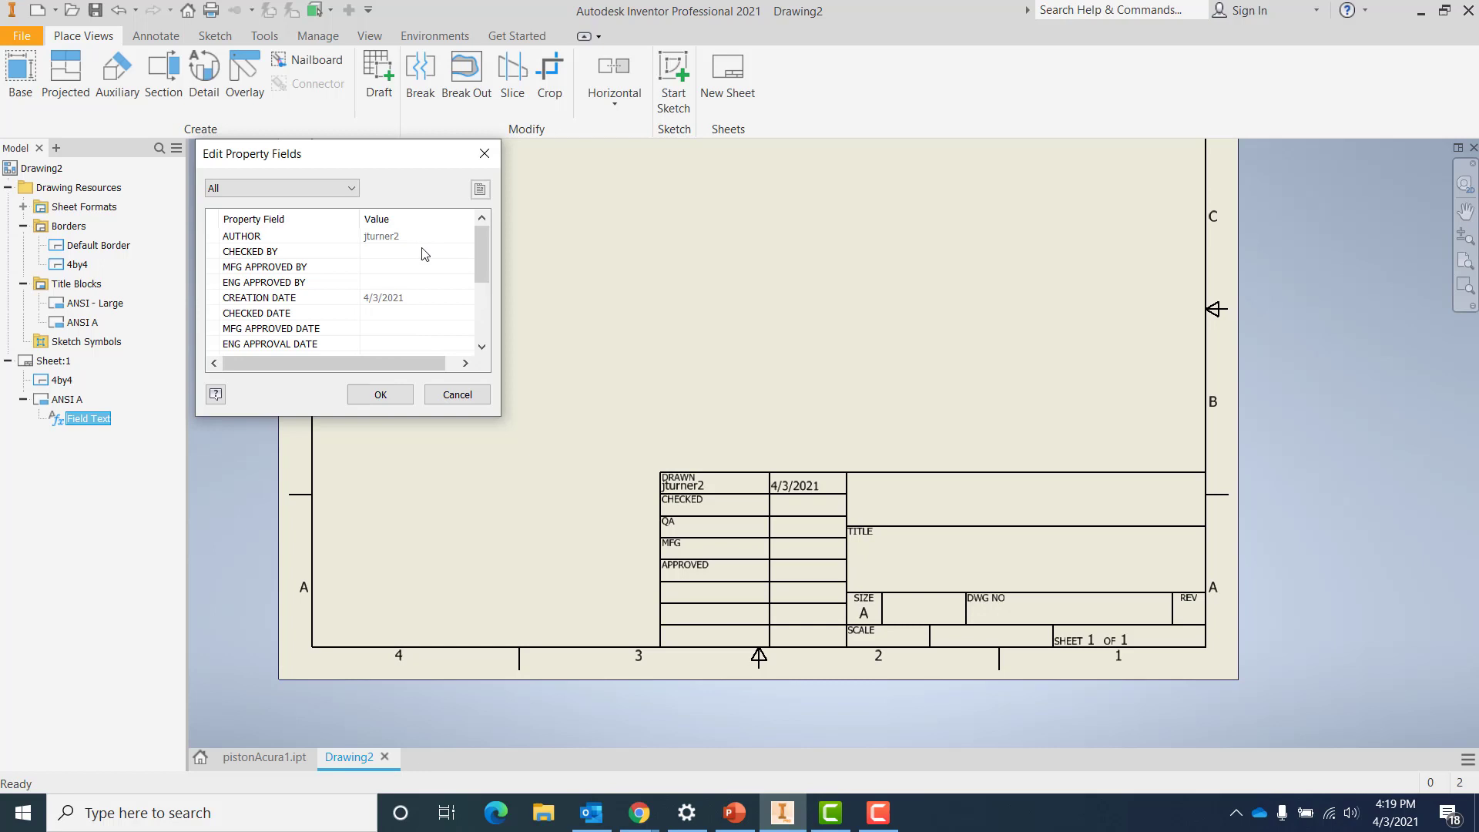
pyautogui.click(380, 395)
pyautogui.rightClick(105, 428)
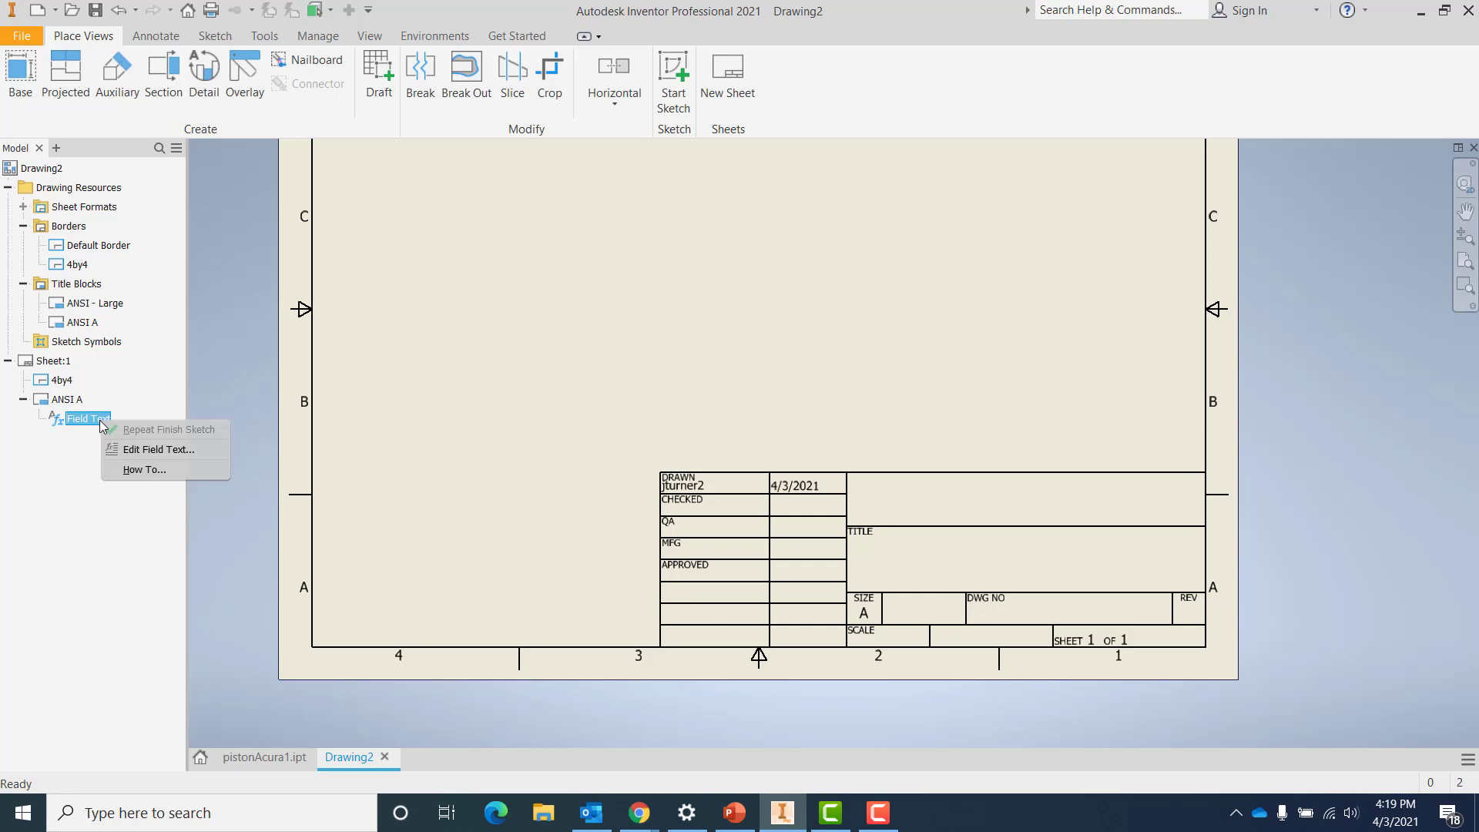
pyautogui.click(81, 466)
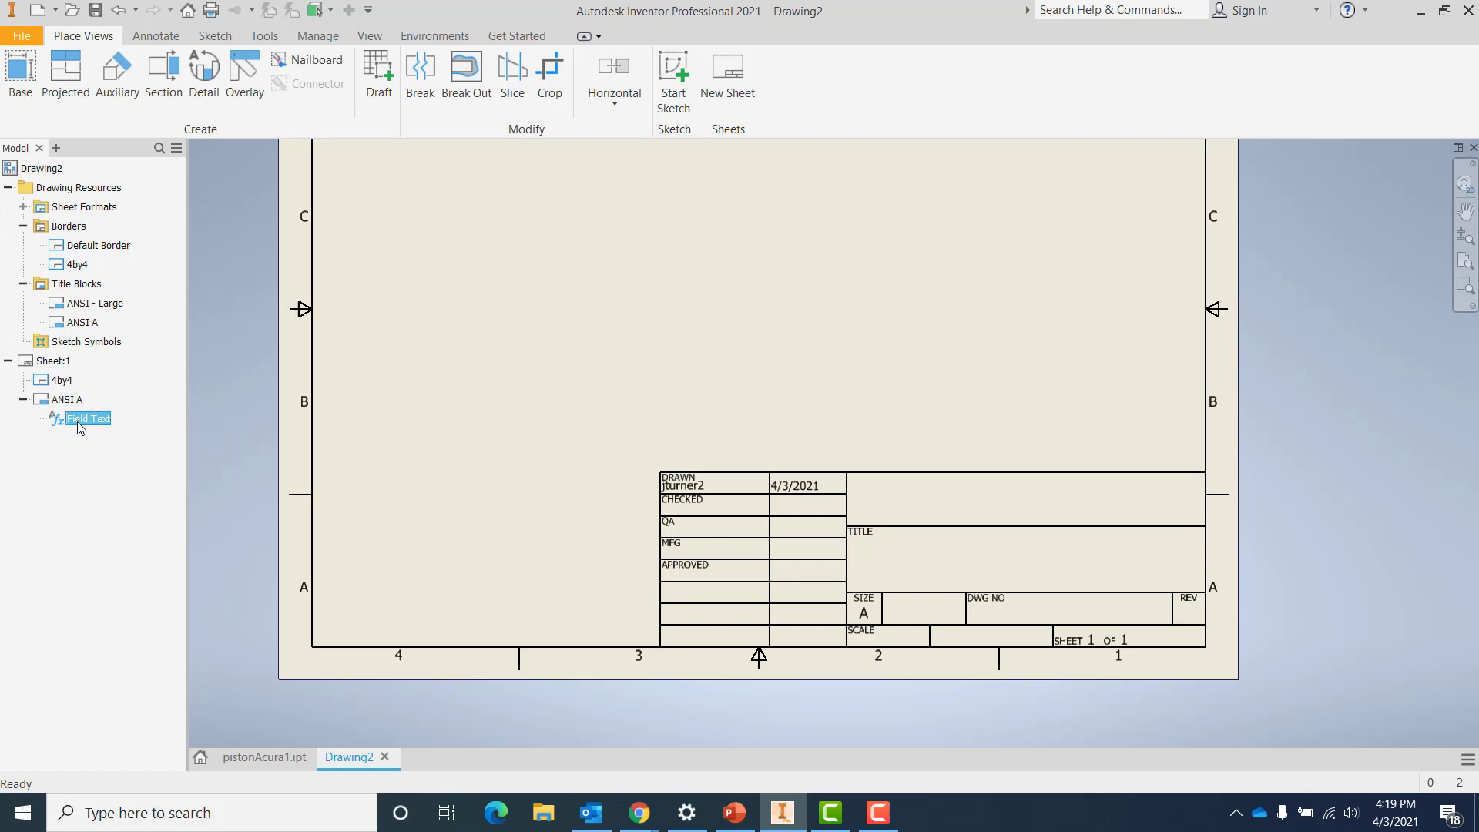
pyautogui.rightClick(80, 425)
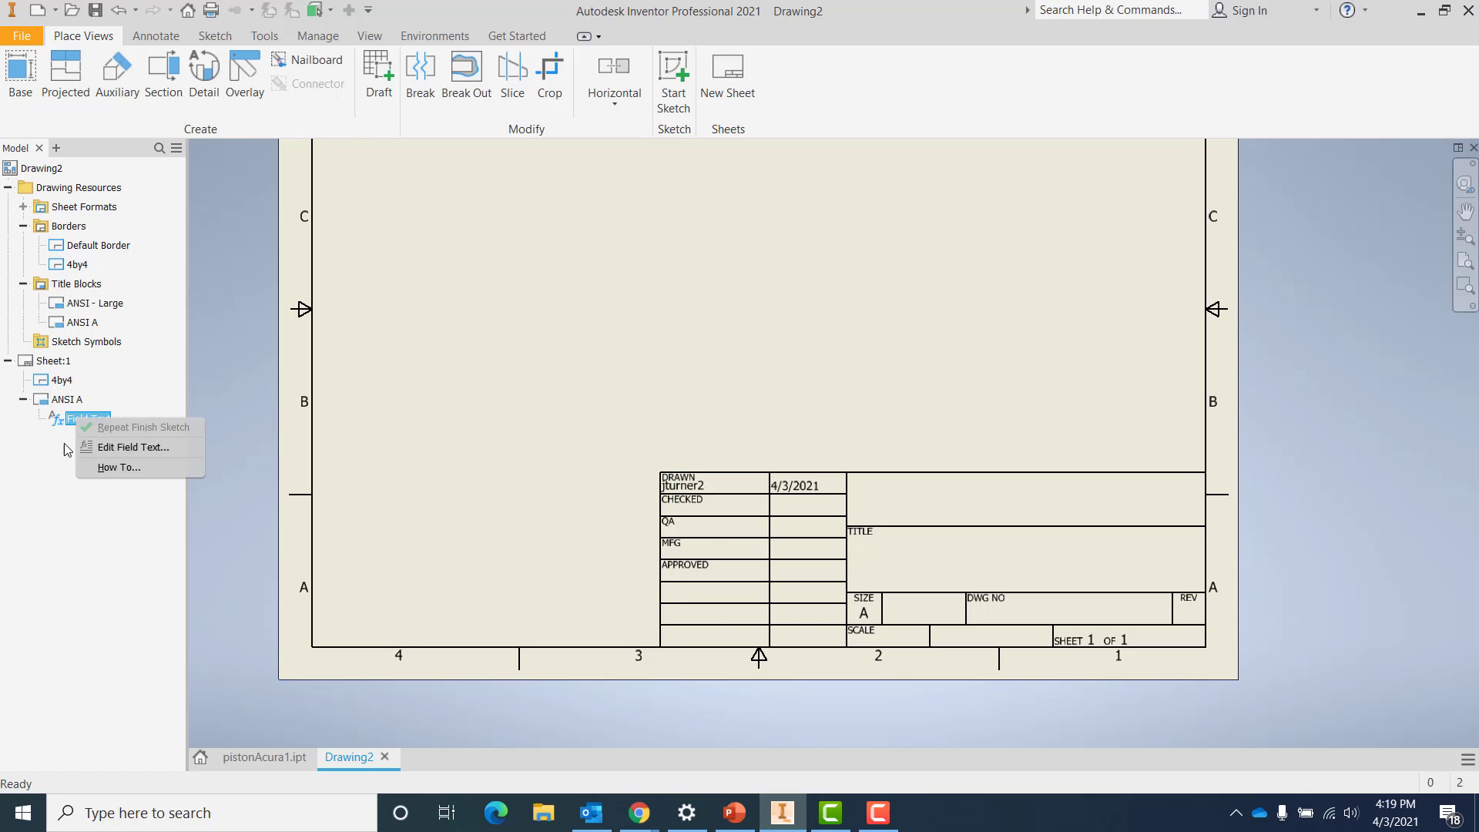
pyautogui.click(75, 468)
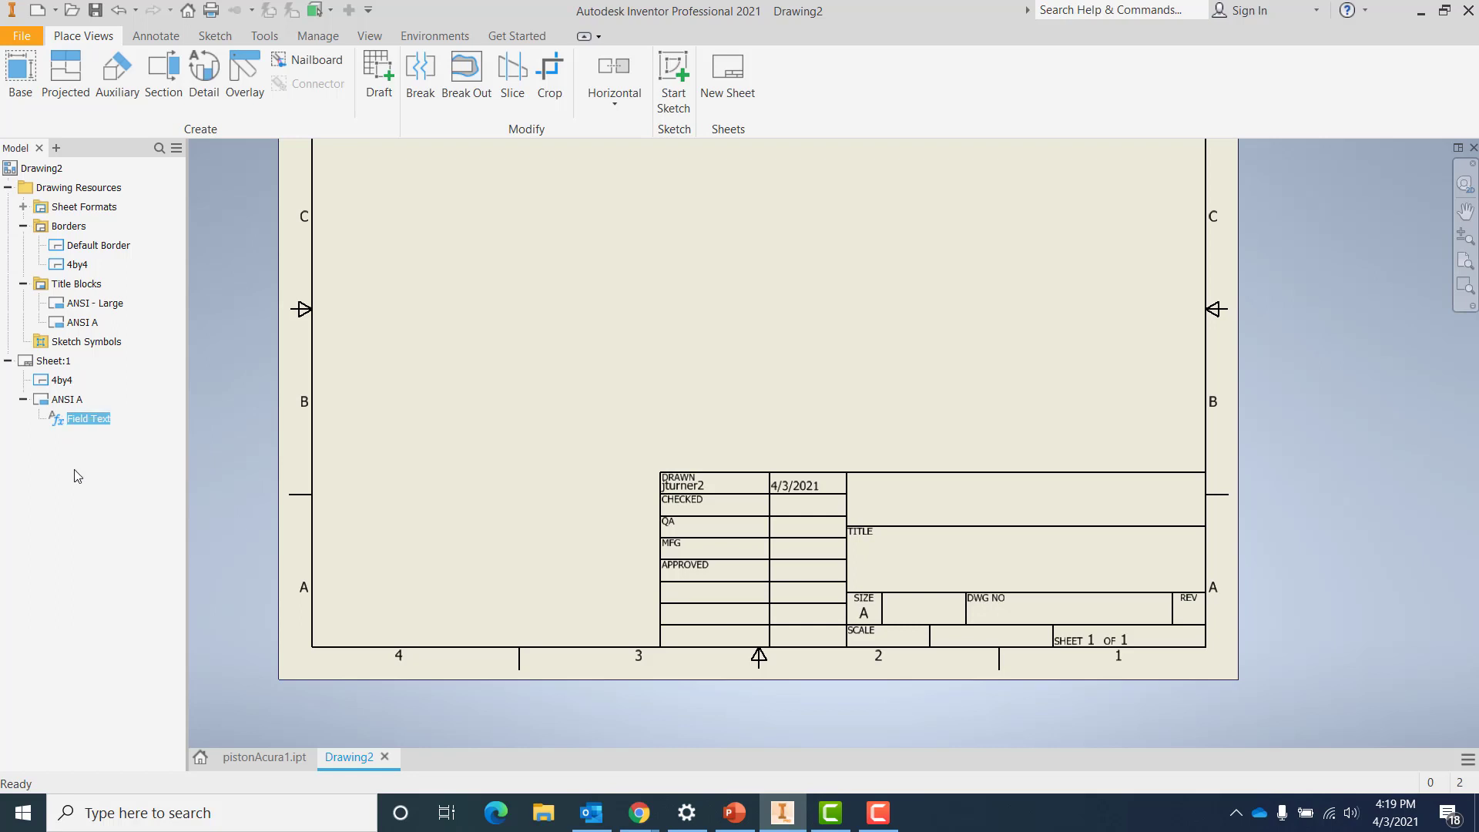
pyautogui.rightClick(83, 426)
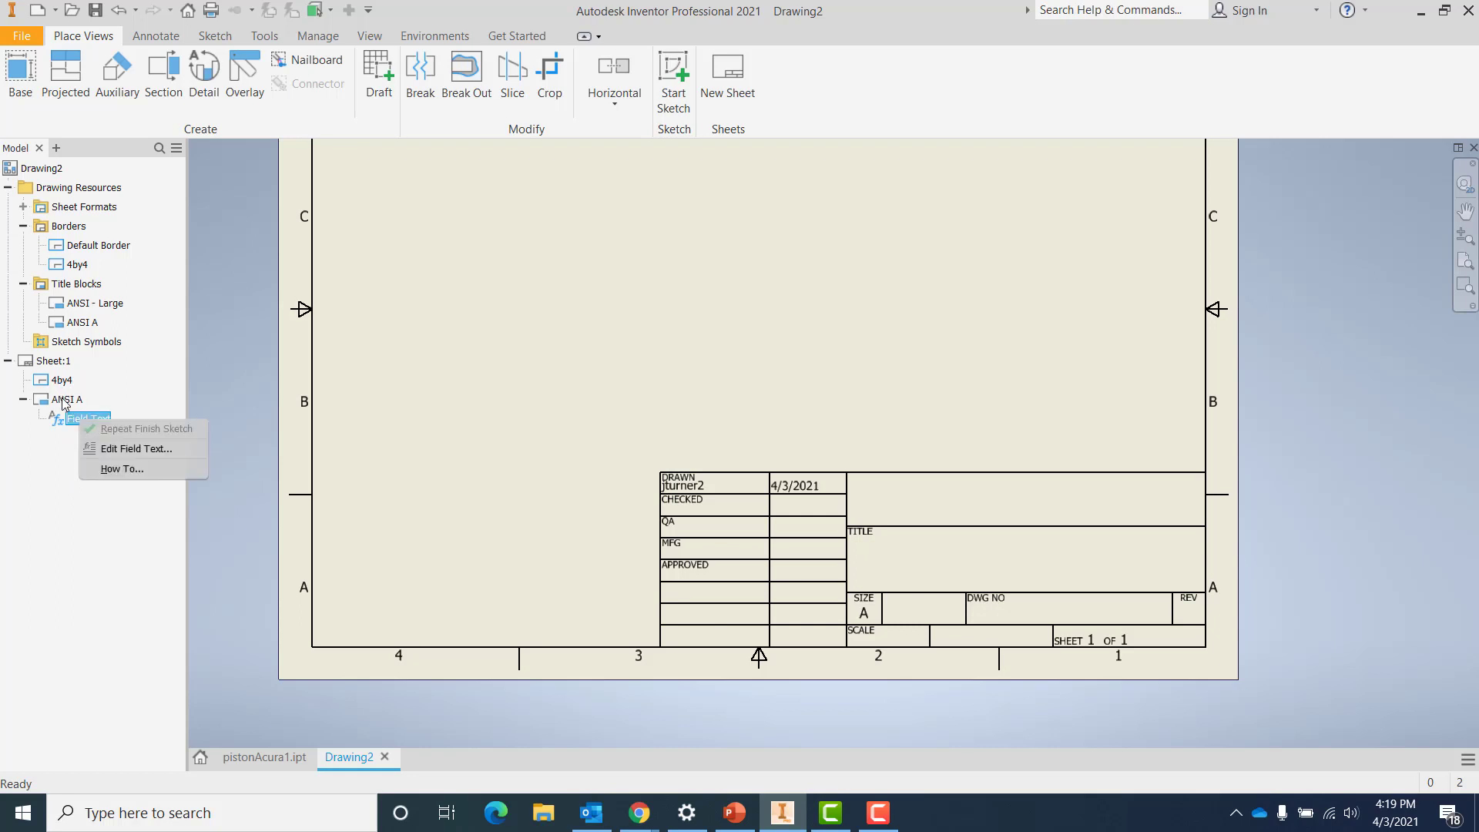
# Delete the ANSI A title block from Sheet:1
pyautogui.click(63, 399)
pyautogui.rightClick(63, 400)
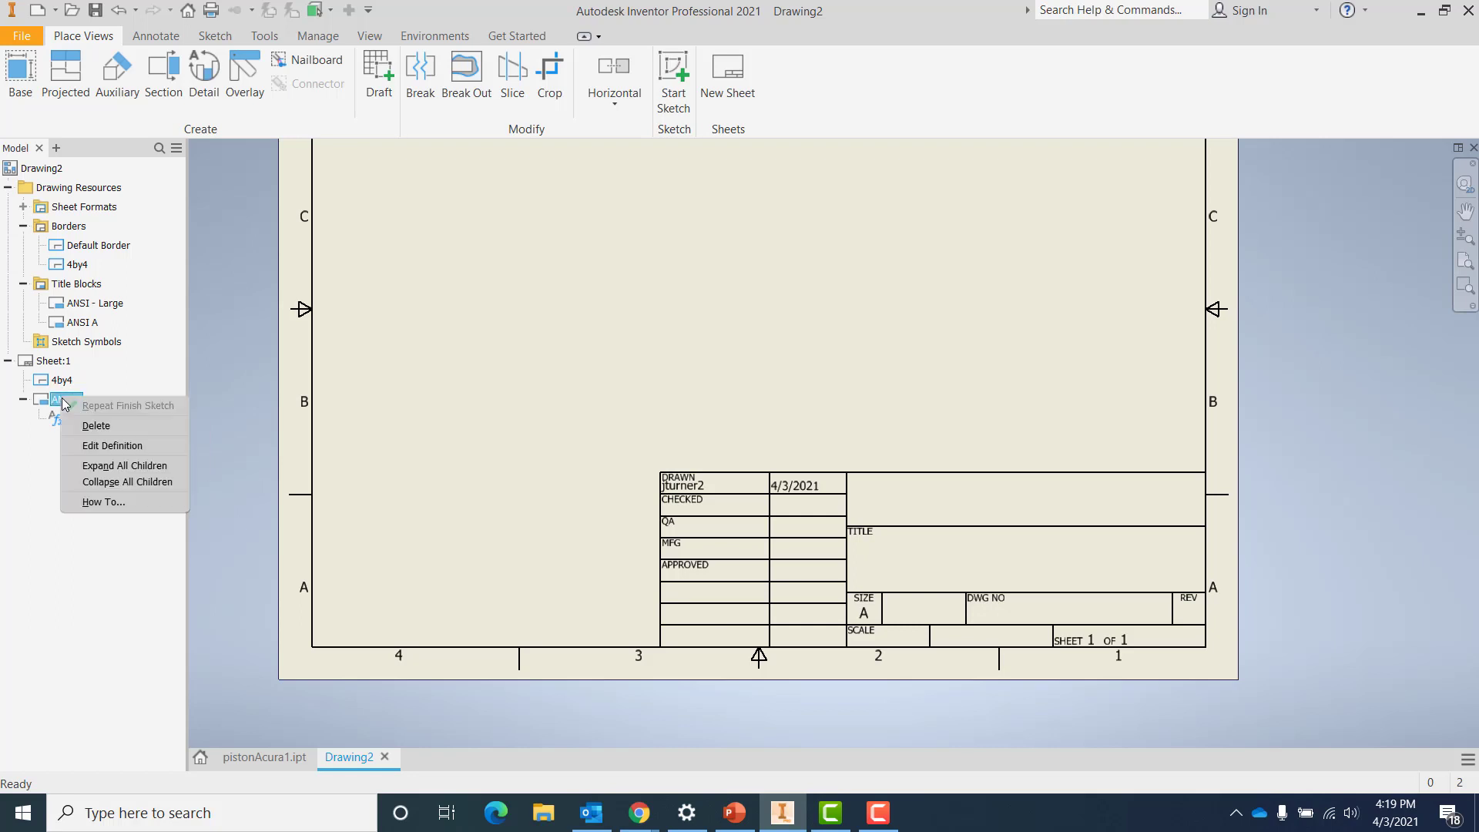
pyautogui.click(94, 428)
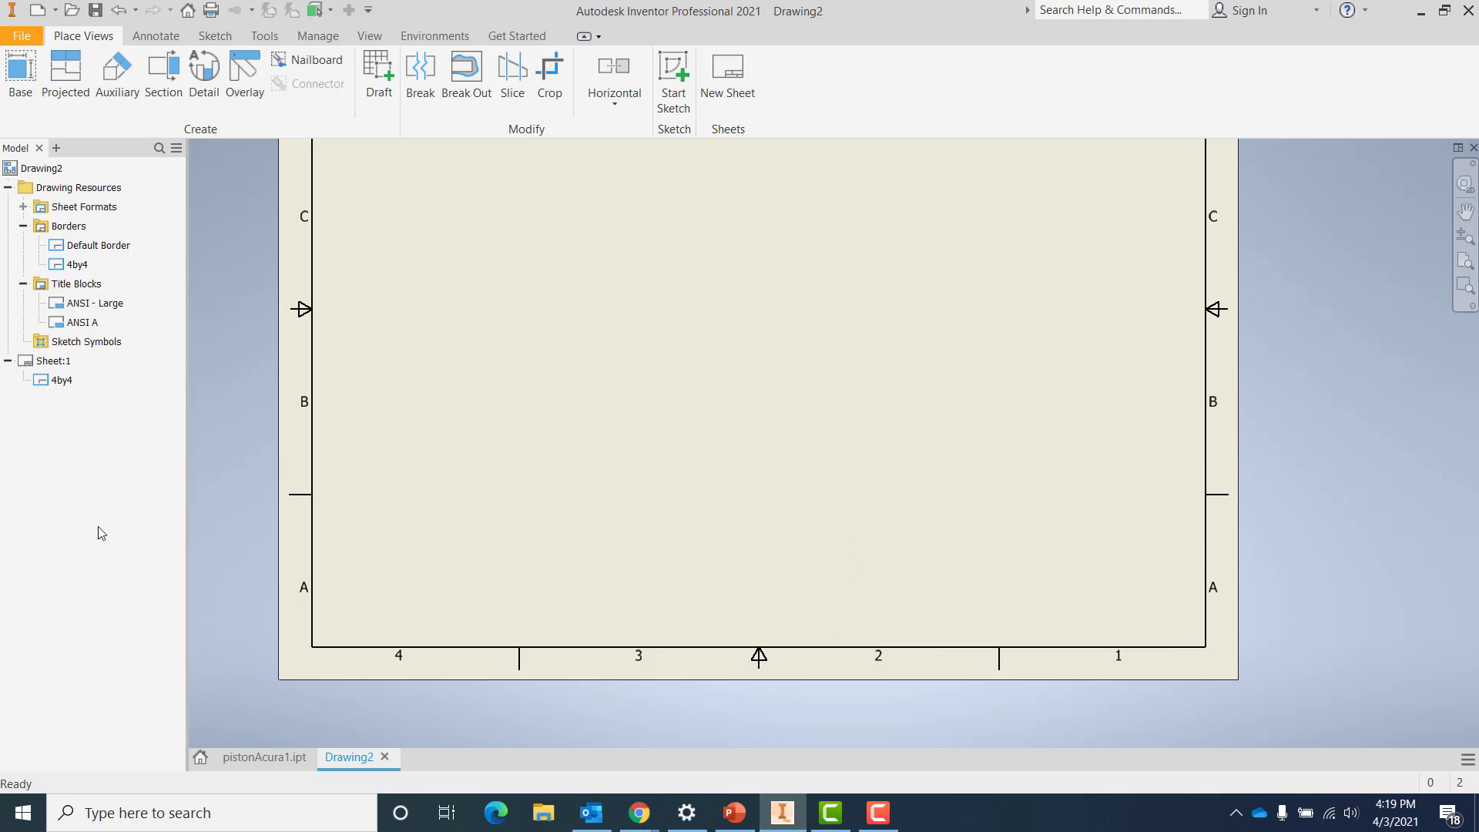
# Start defining a new title block and draw a rectangle 2 in wide and about 0.57 in high in the middle of the sheet
pyautogui.rightClick(90, 288)
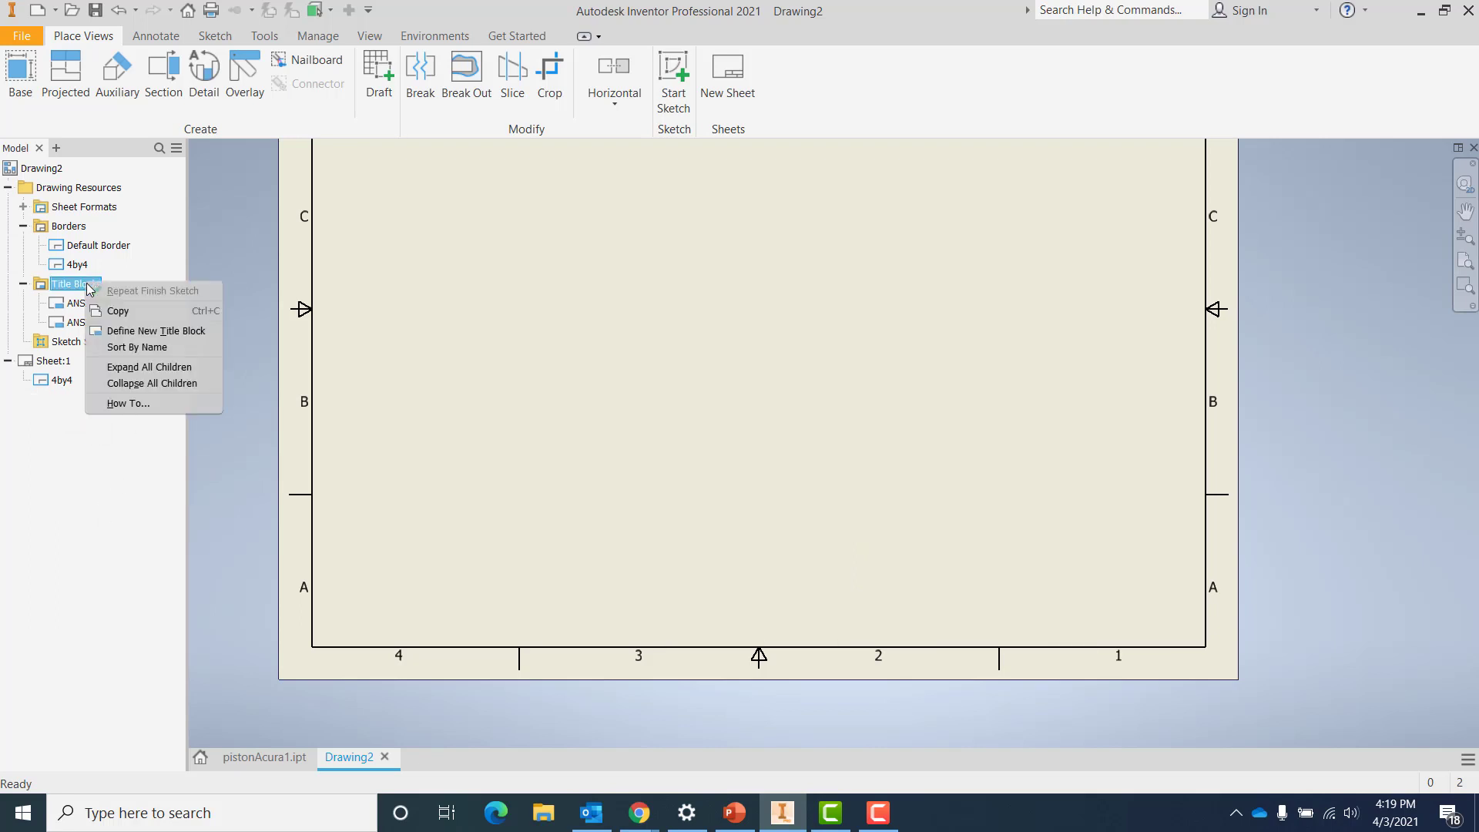
pyautogui.click(141, 331)
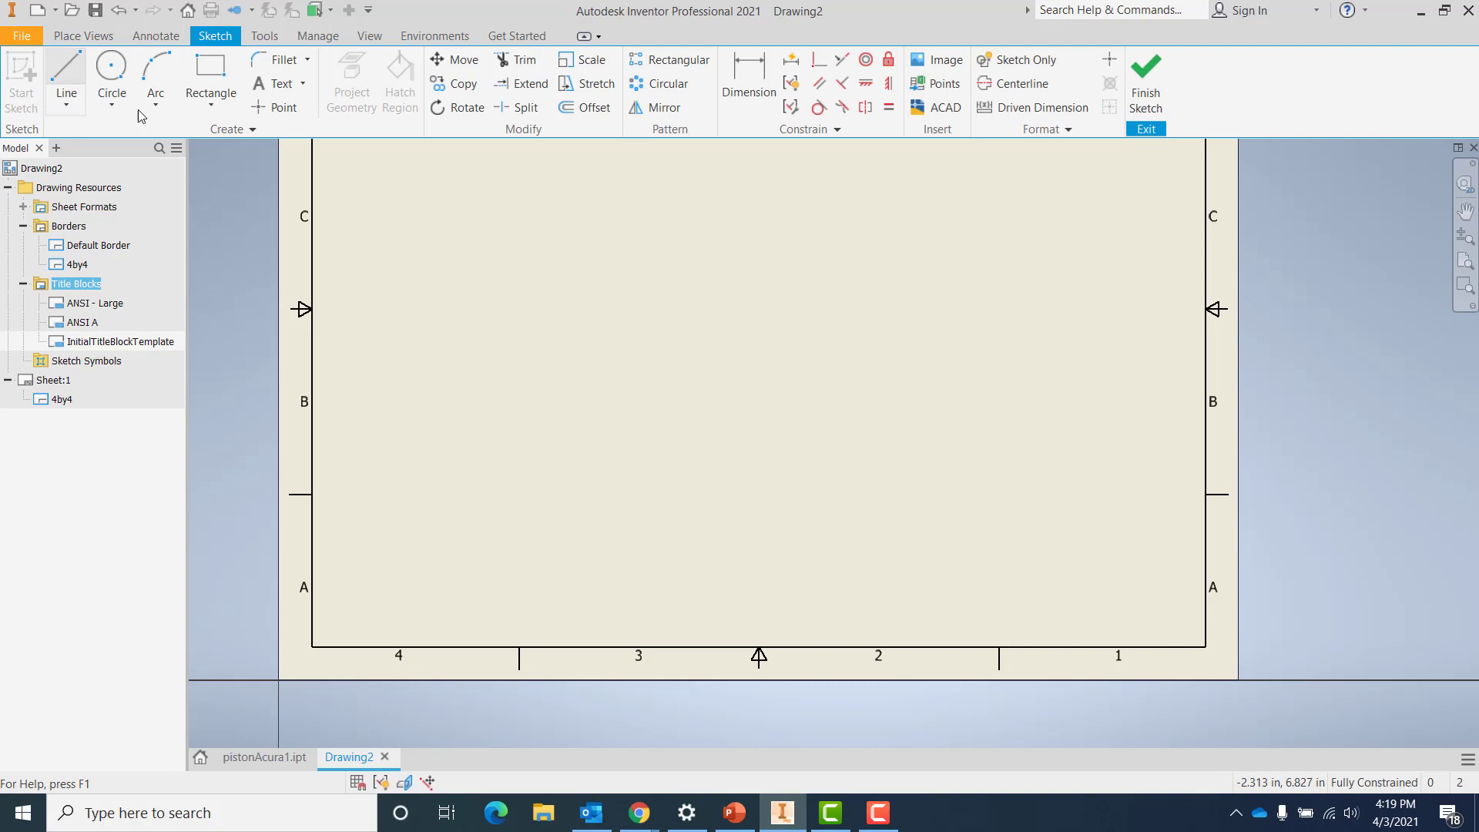
pyautogui.moveTo(670, 377); pyautogui.dragTo(647, 426, button='middle')
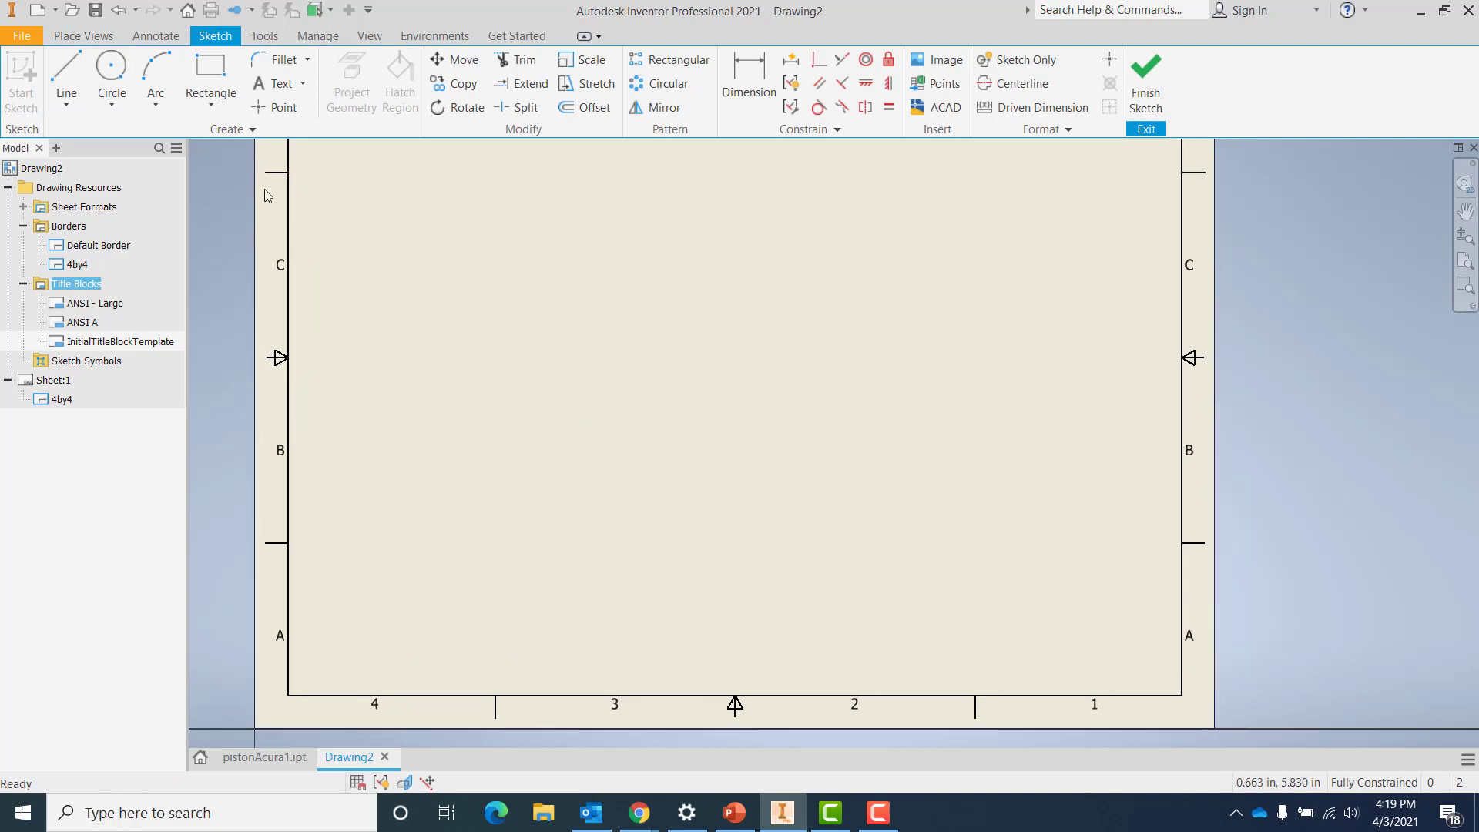
pyautogui.click(223, 71)
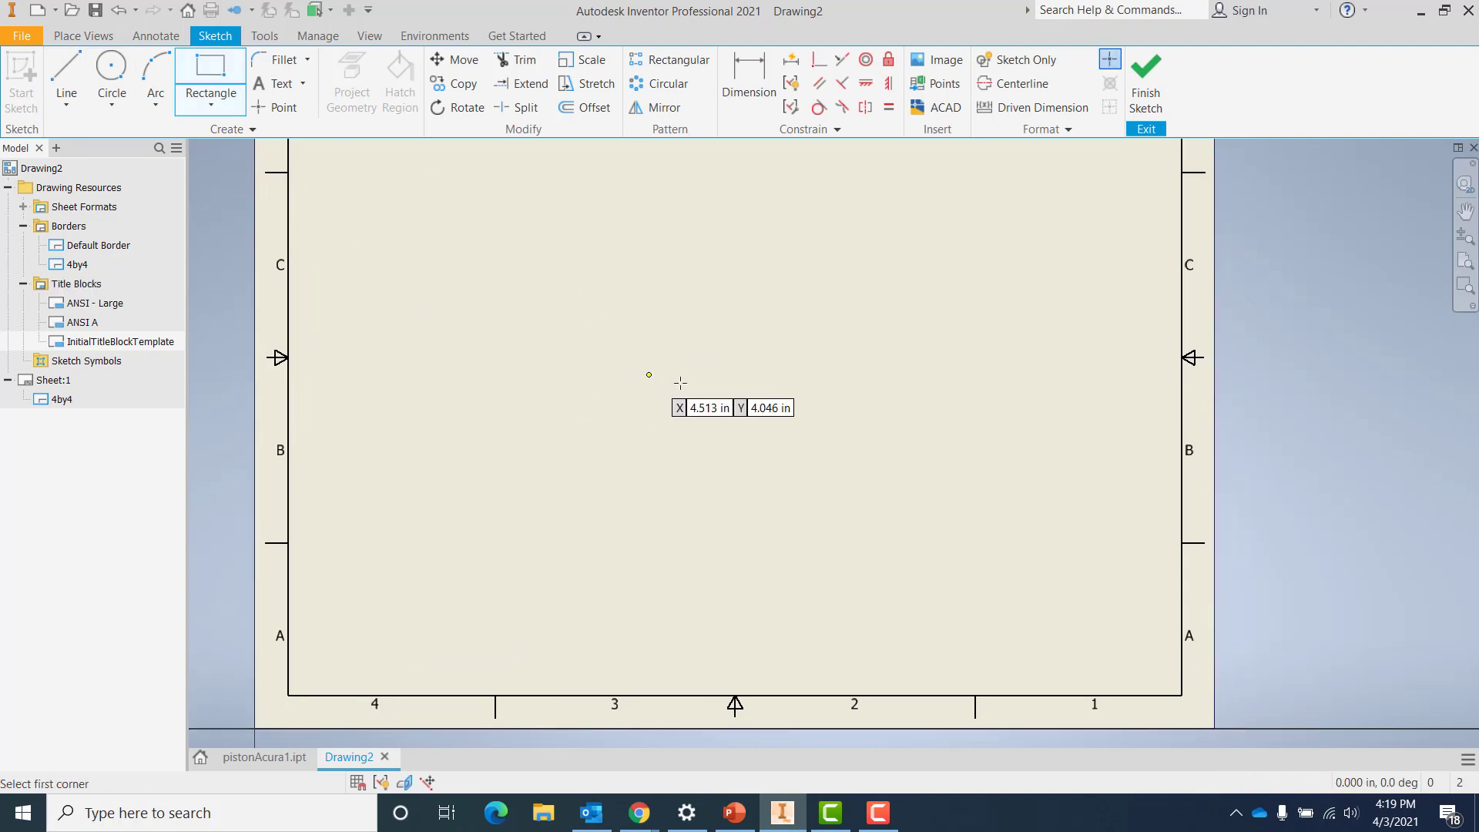
pyautogui.click(717, 368)
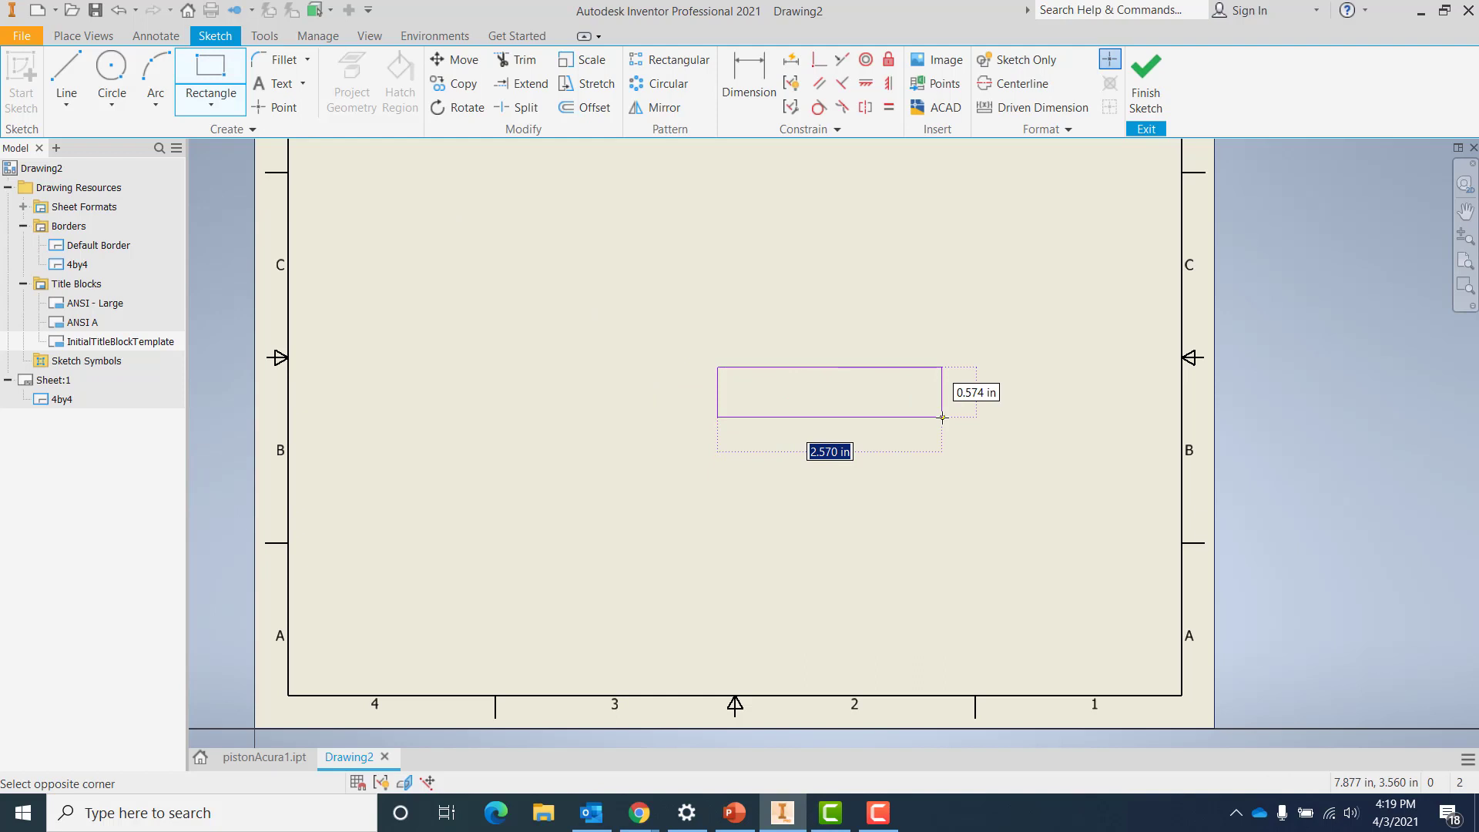
pyautogui.write('2')
pyautogui.press('Return')
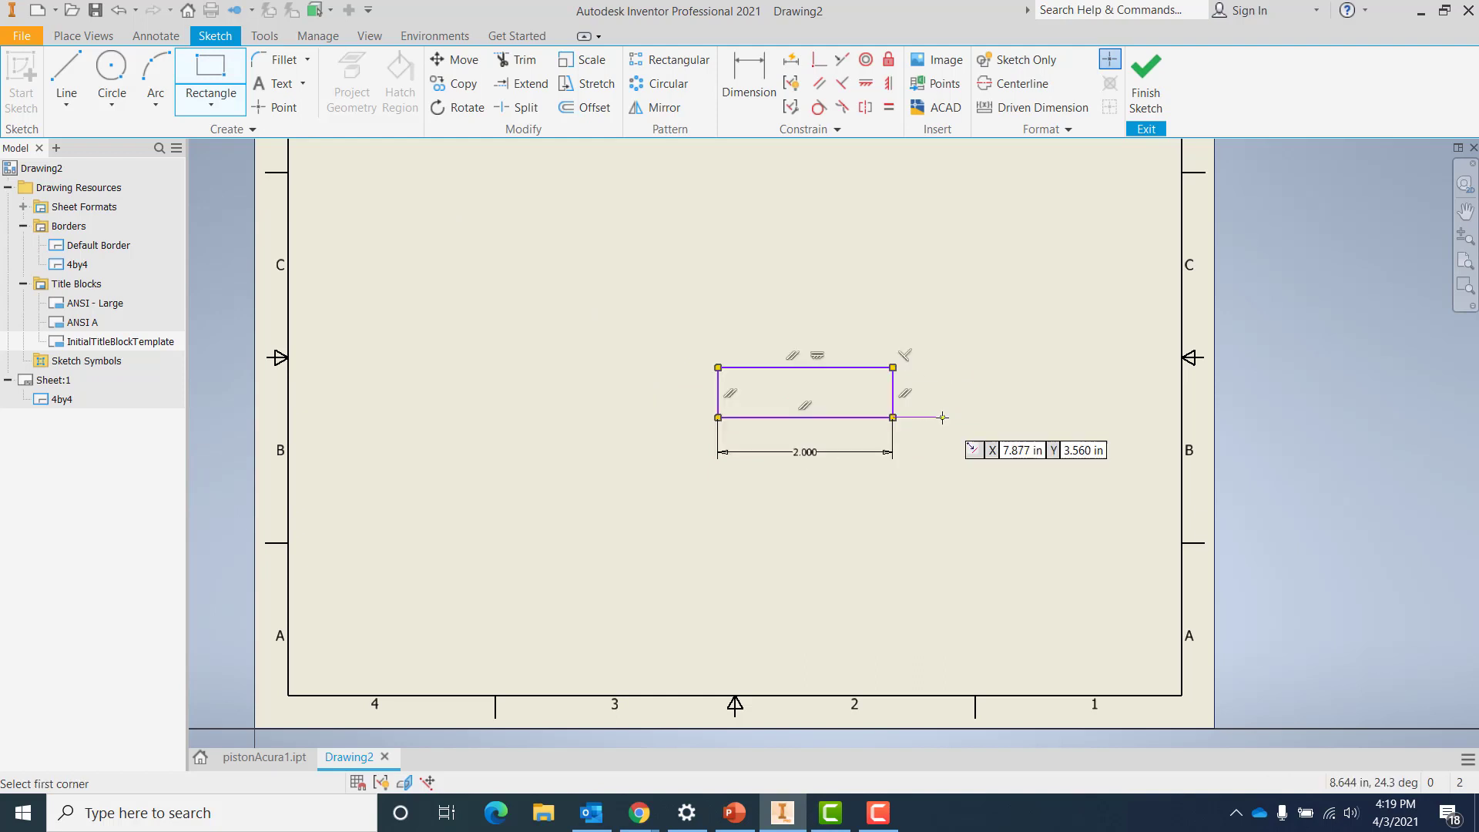
# Dimension the rectangle's height and set it to 0.375 in
pyautogui.press('d')
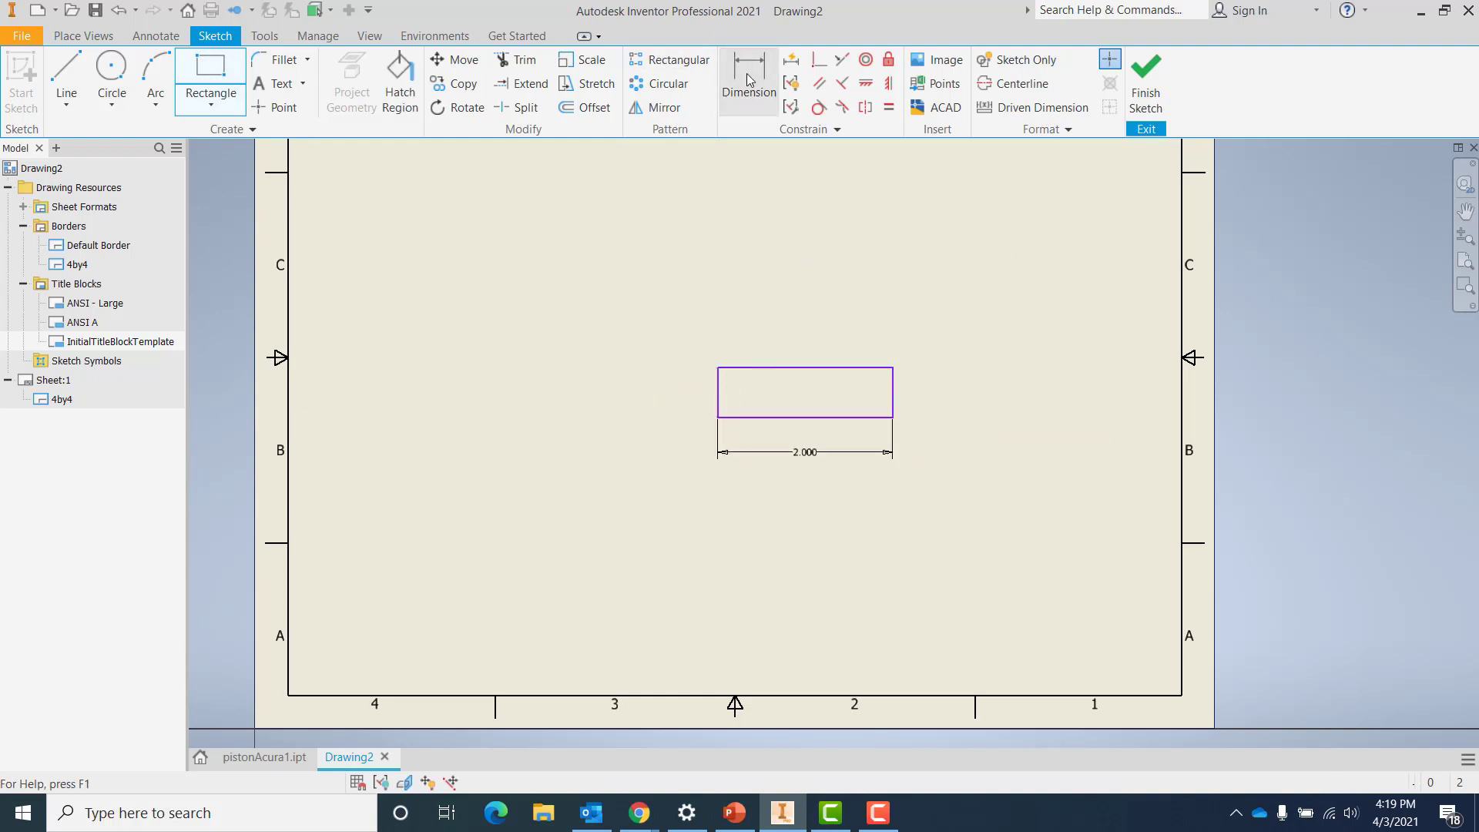
pyautogui.click(906, 403)
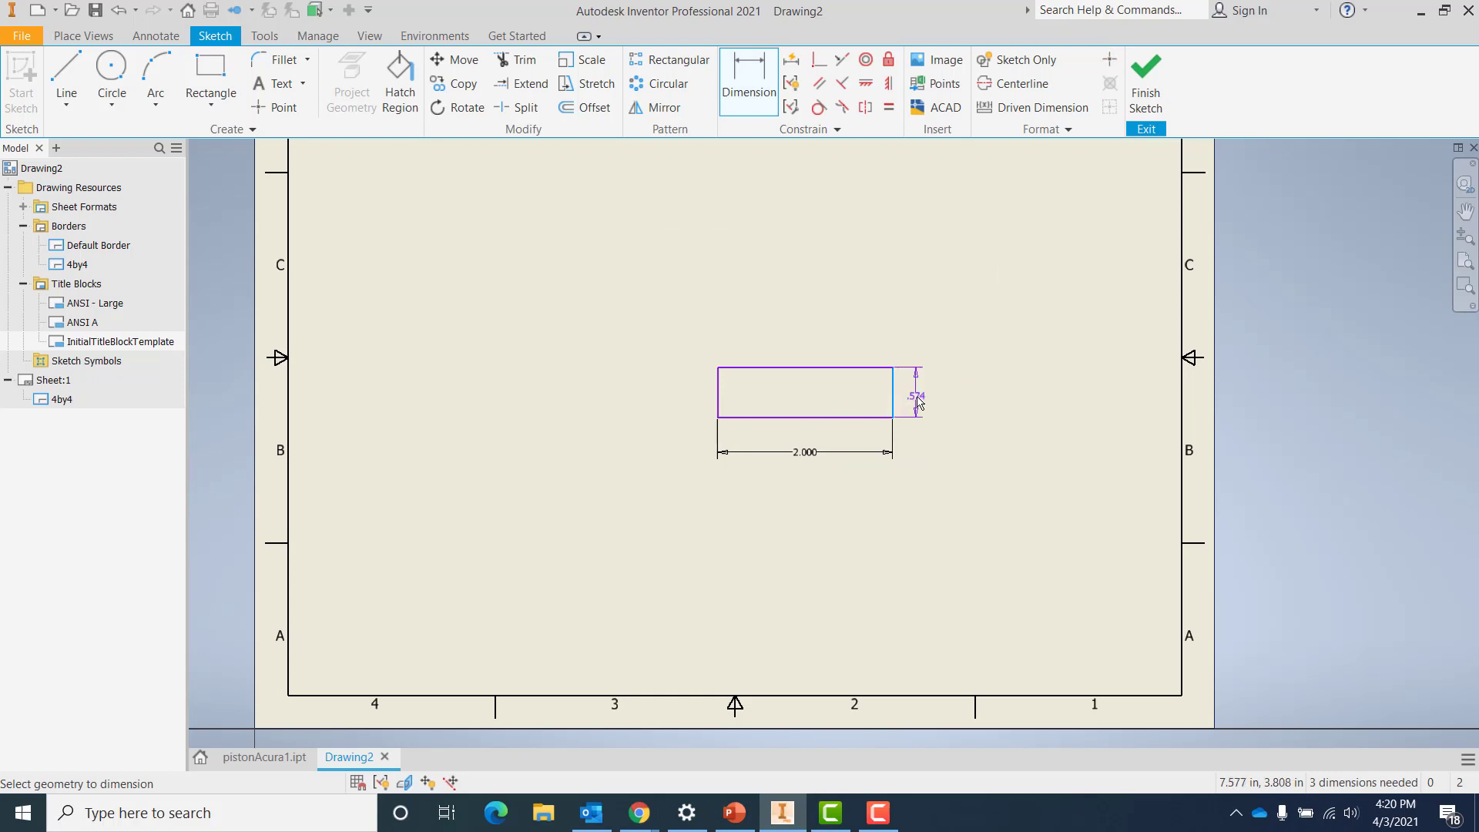
pyautogui.click(917, 401)
pyautogui.write('0.3')
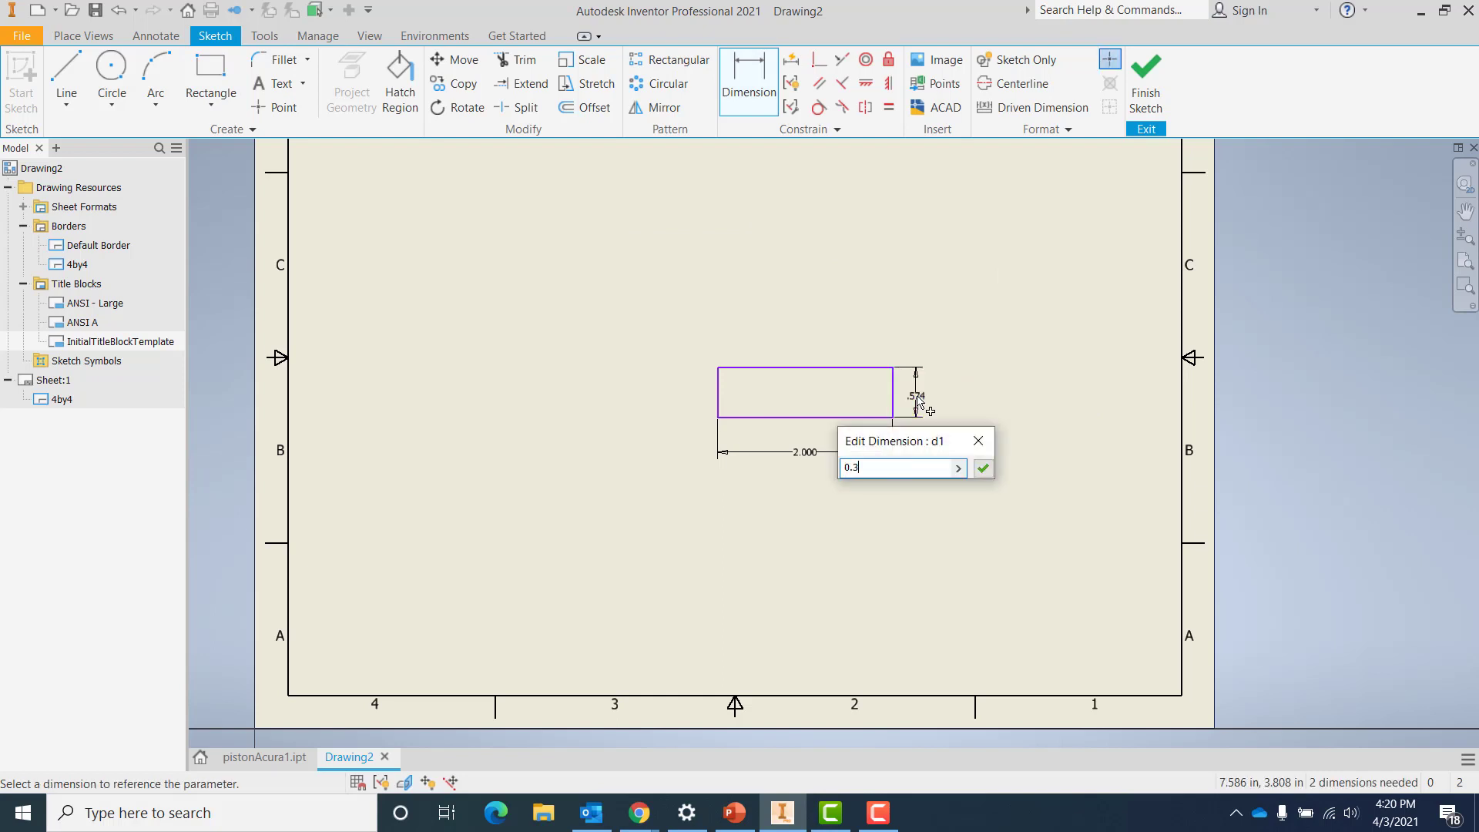
pyautogui.write('75')
pyautogui.press('Return')
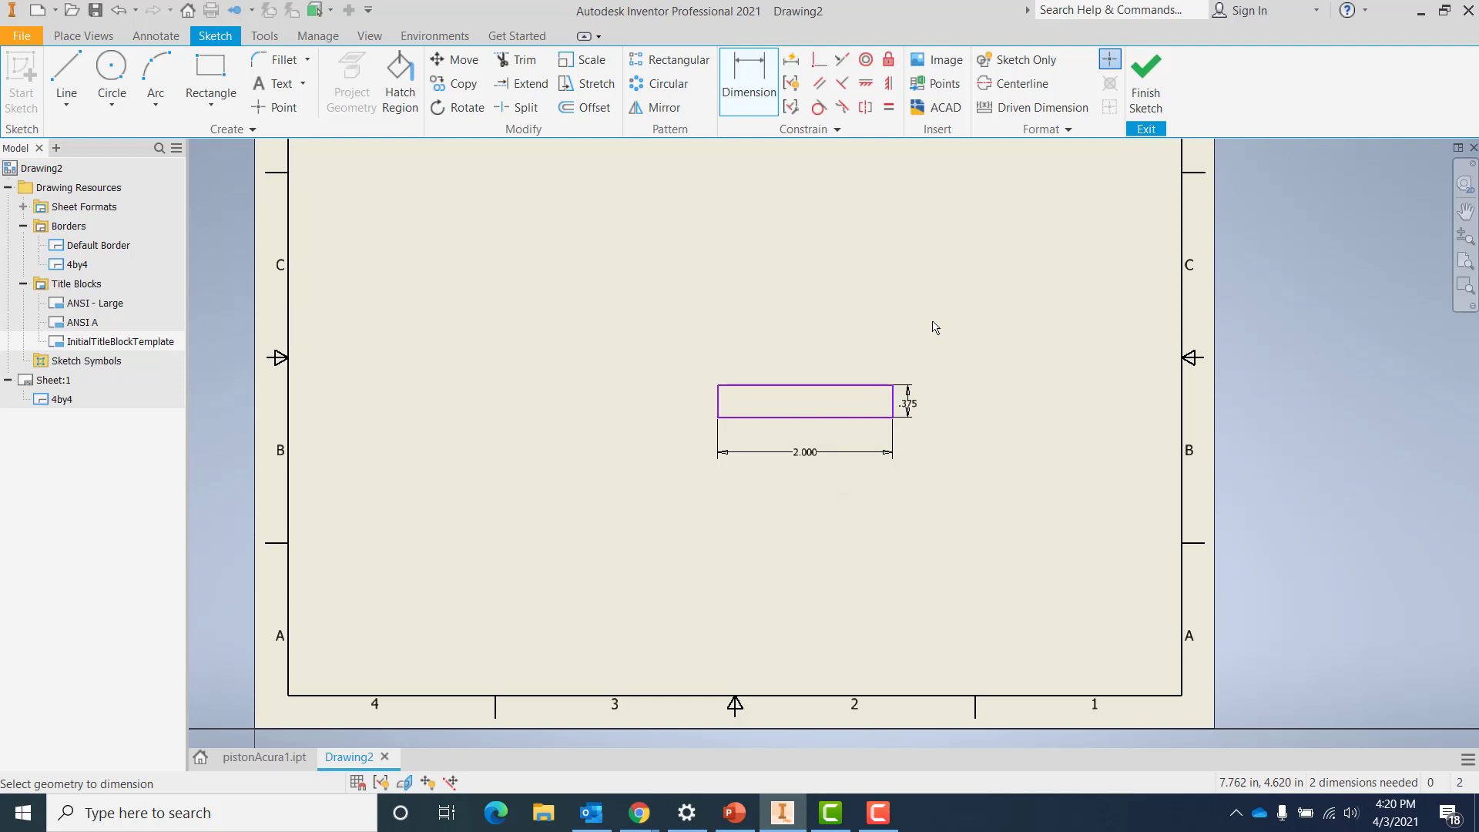
pyautogui.press('Escape')
# Delete the rectangle's height and width dimensions
pyautogui.scroll(2, 918, 432)
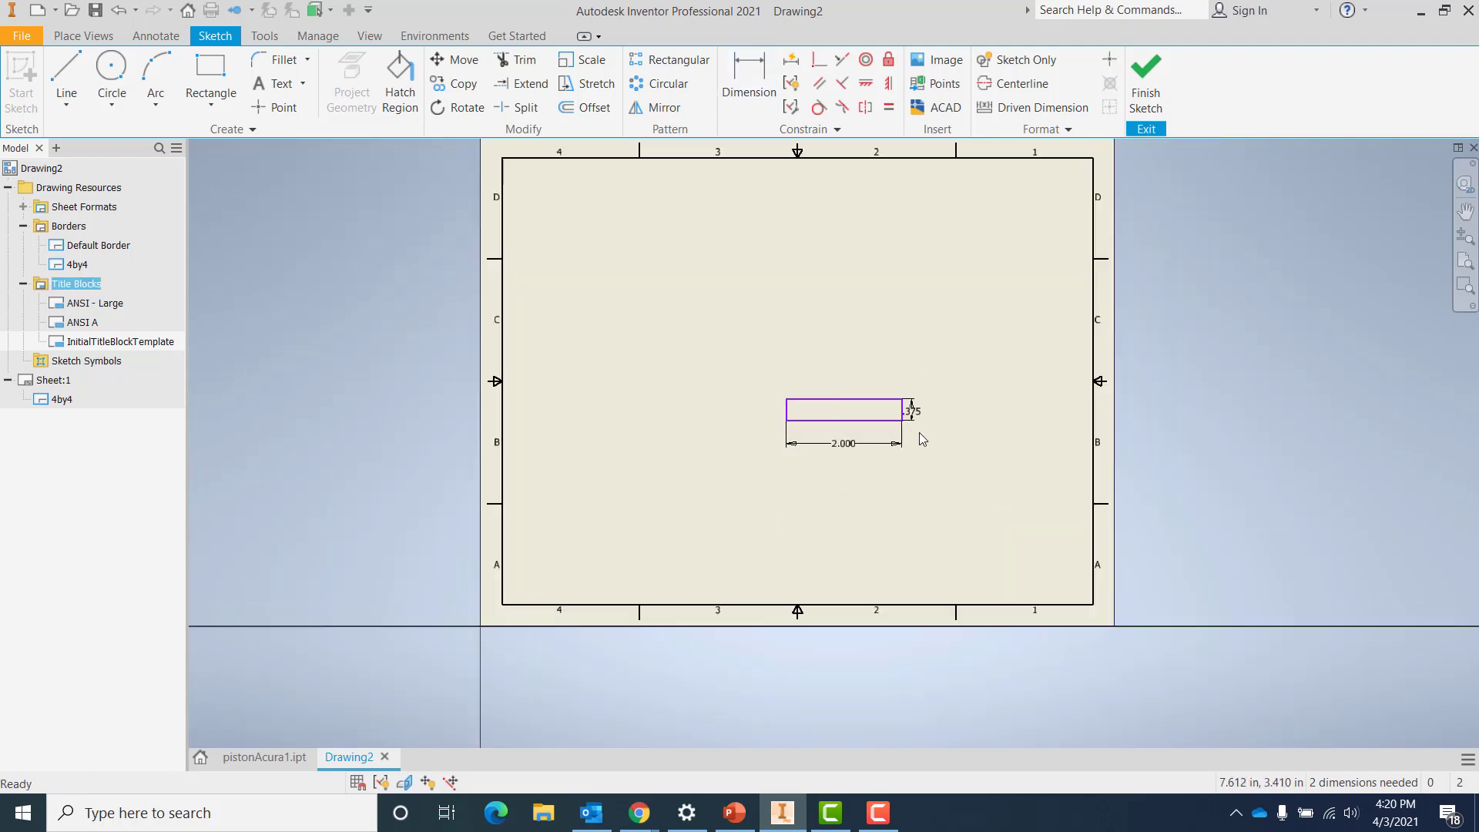
pyautogui.scroll(-4, 918, 416)
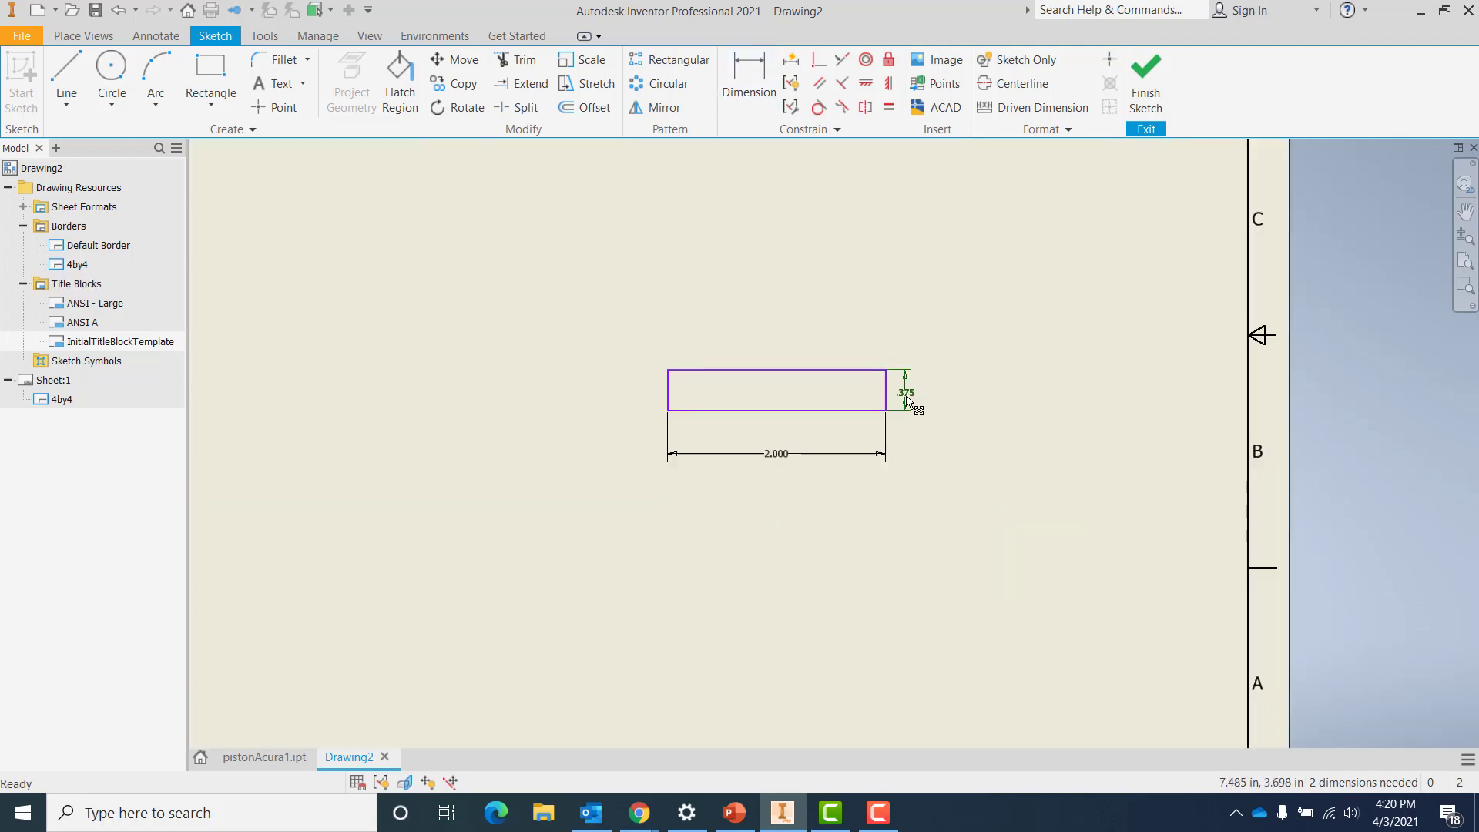
pyautogui.click(906, 396)
pyautogui.press('Delete')
pyautogui.click(786, 460)
pyautogui.press('Delete')
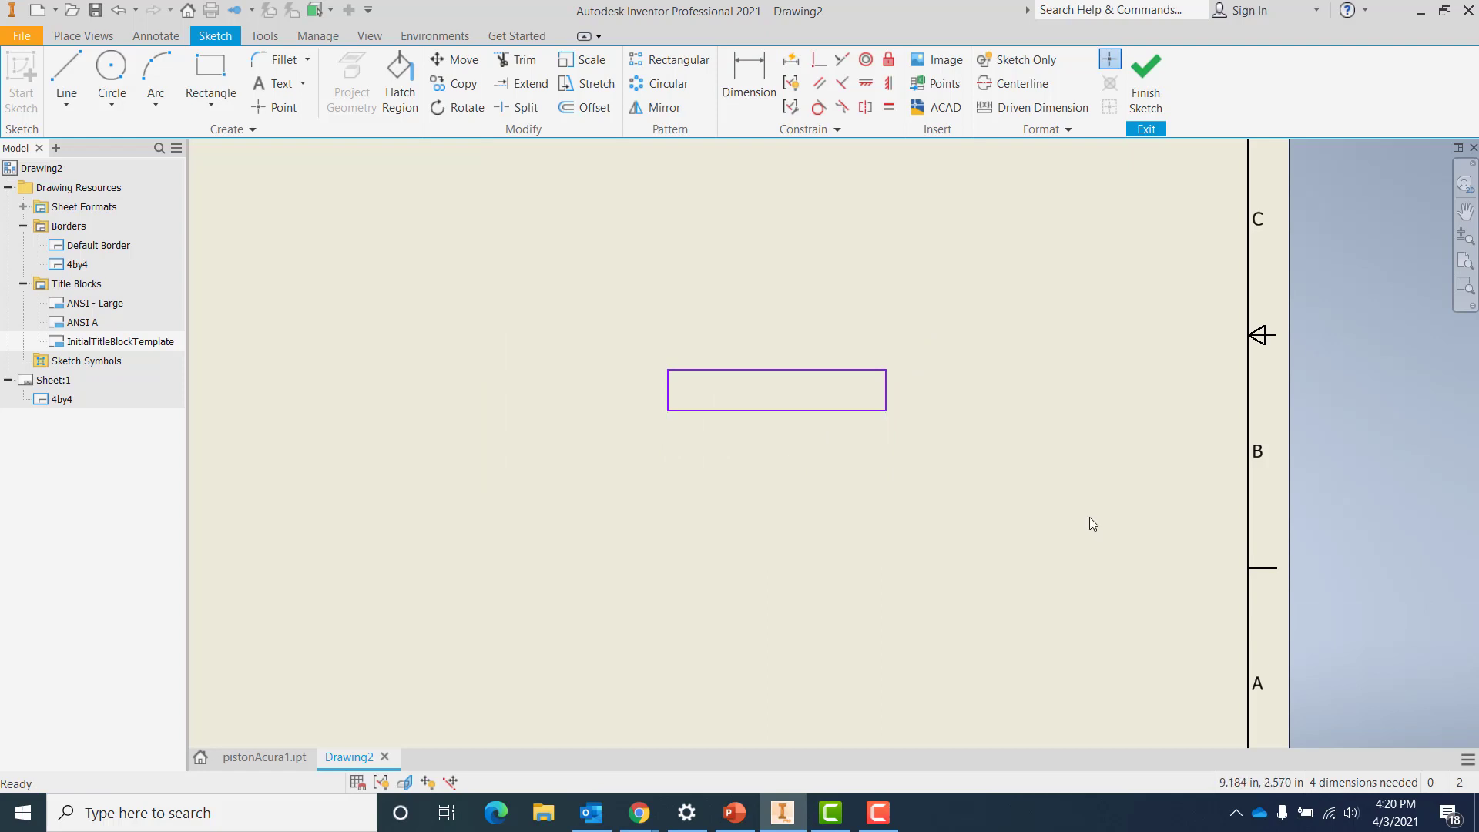
# Copy the rectangle by its lower-right corner six times, forming a three-column, two-row grid in the border's lower-right corner
pyautogui.scroll(2, 1089, 516)
pyautogui.click(455, 83)
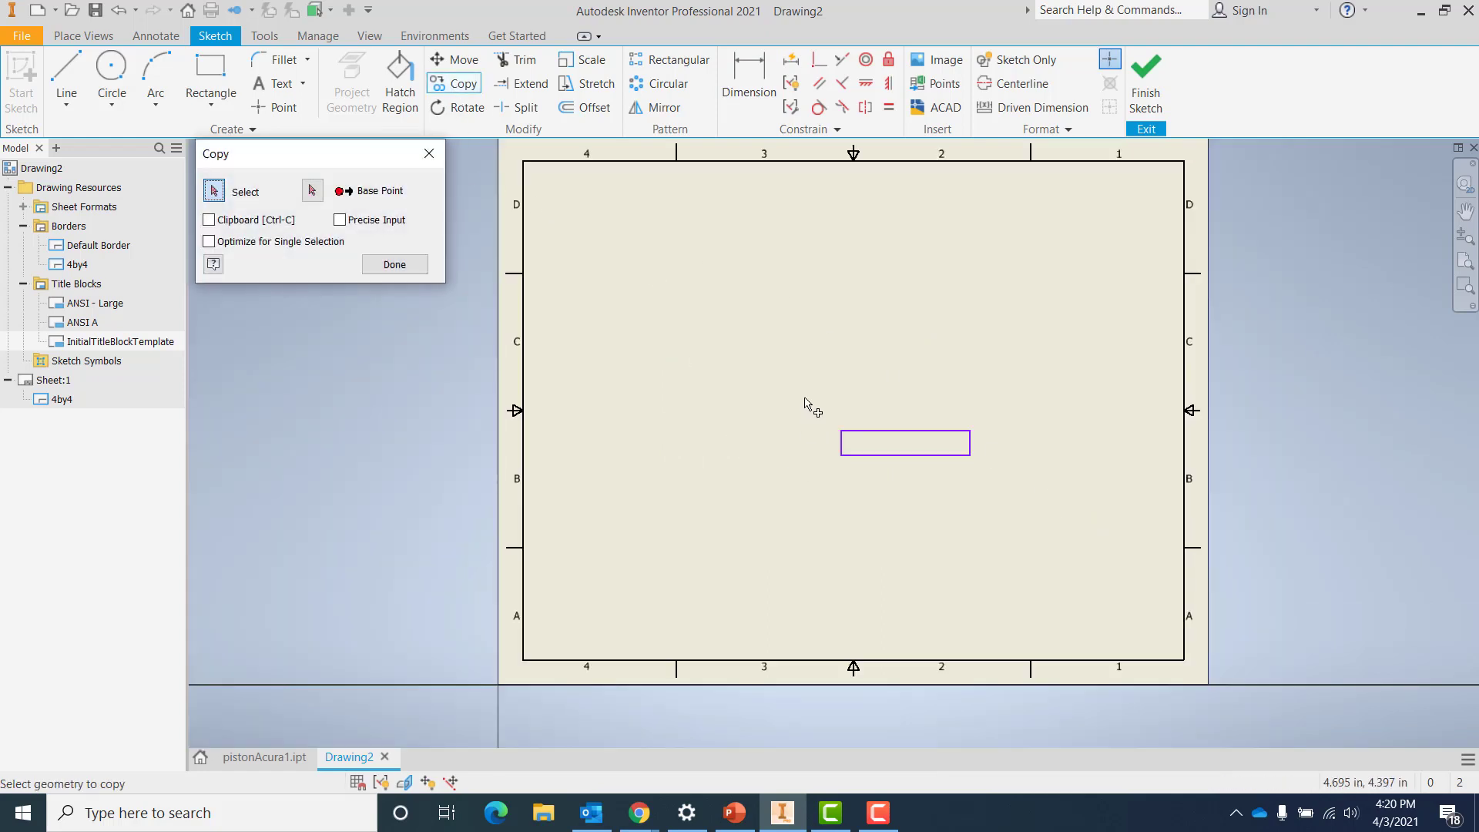
pyautogui.moveTo(804, 398); pyautogui.dragTo(1049, 508)
pyautogui.click(313, 190)
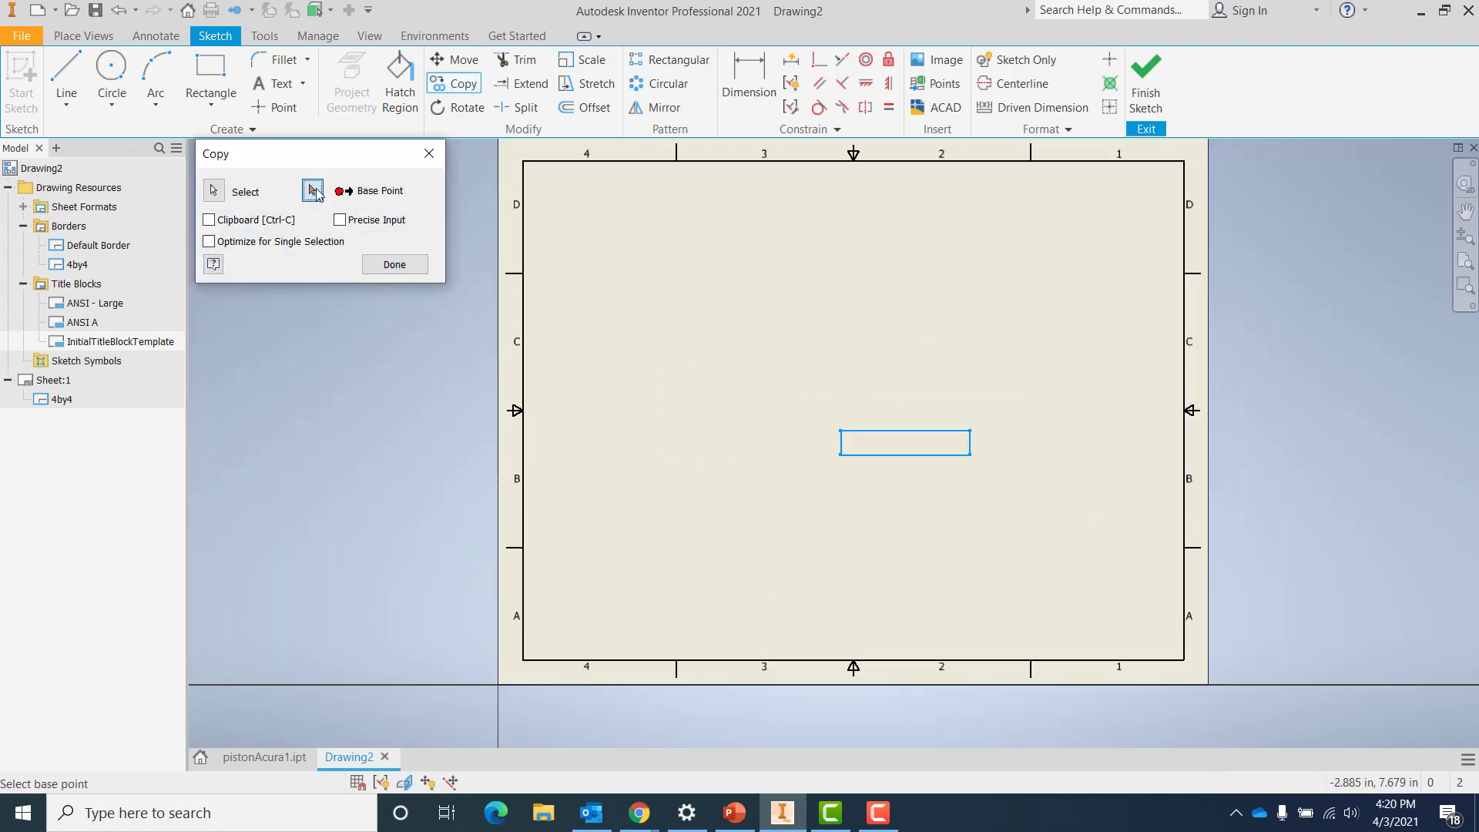
pyautogui.click(970, 454)
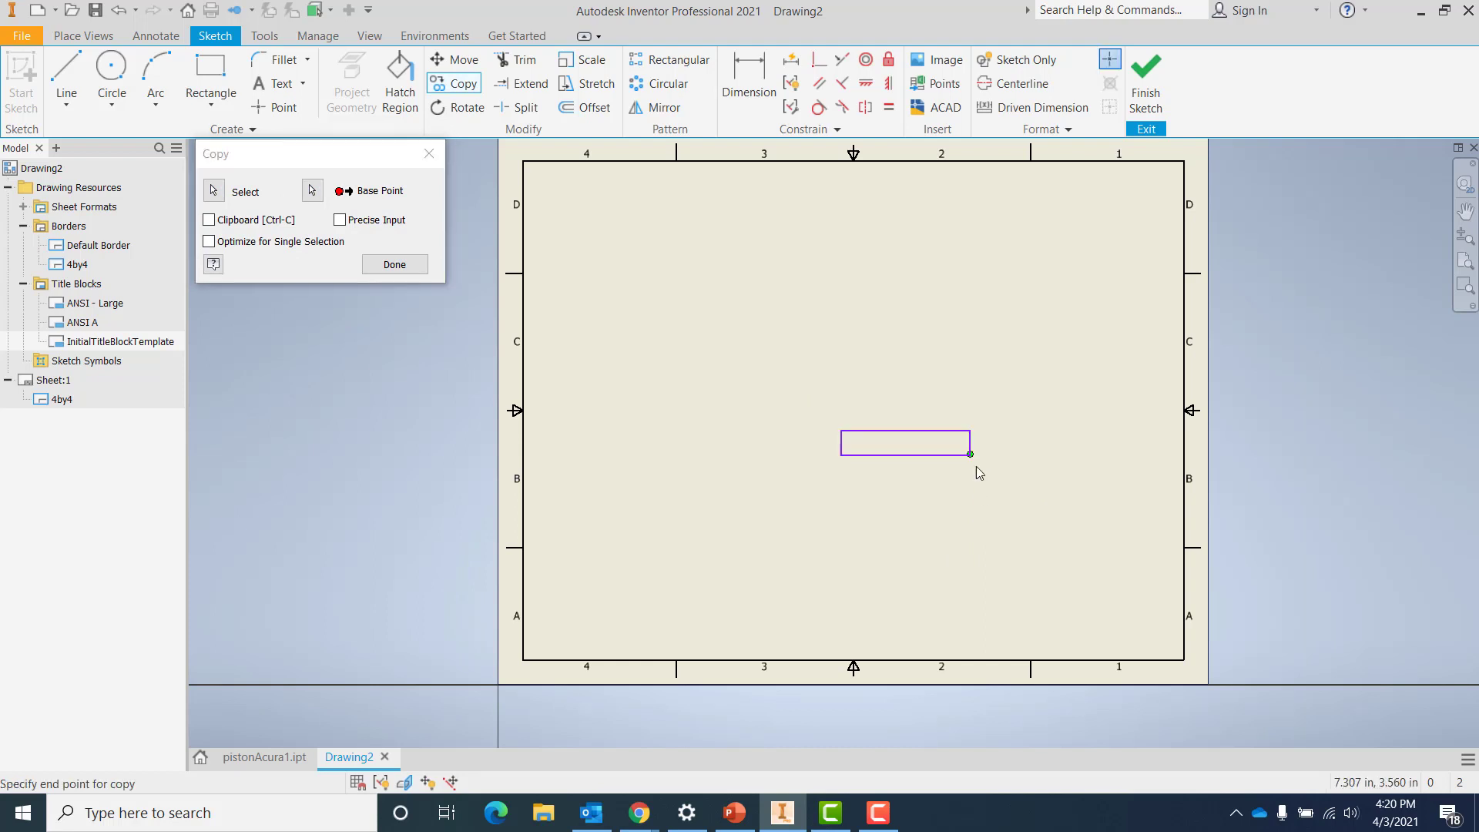
pyautogui.scroll(-3, 1177, 639)
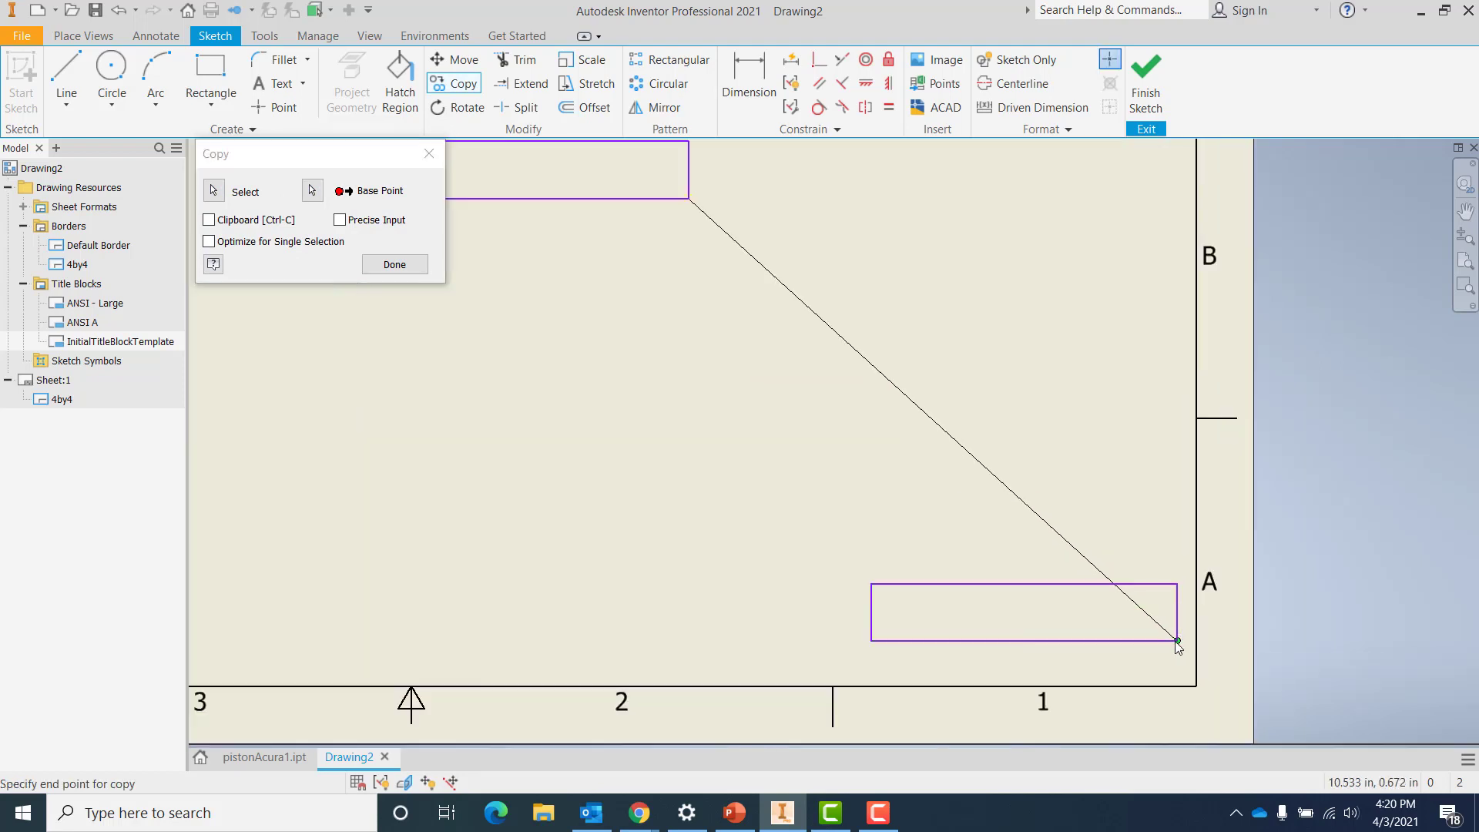
pyautogui.click(1196, 686)
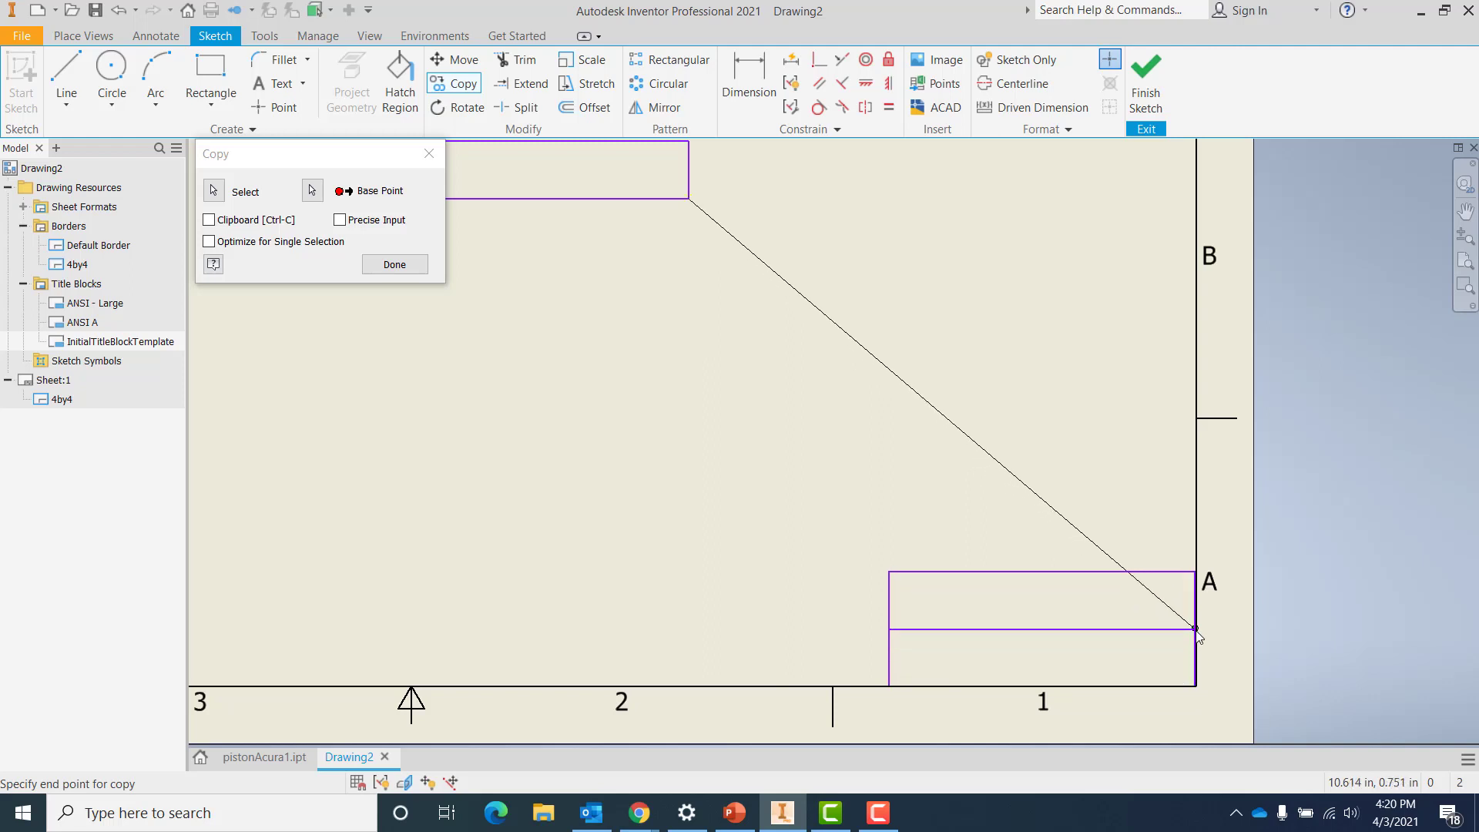
pyautogui.click(889, 686)
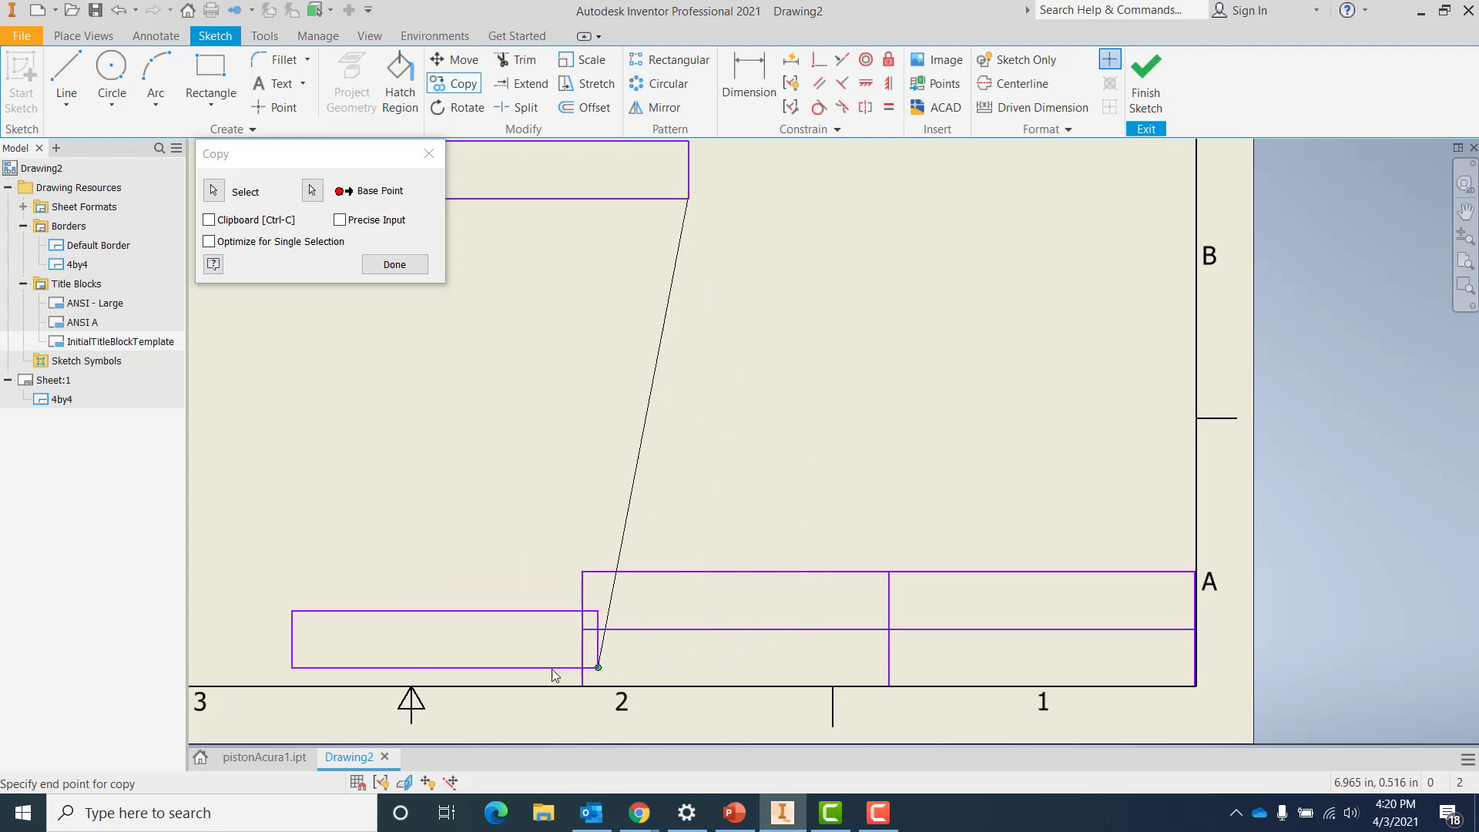
pyautogui.click(582, 685)
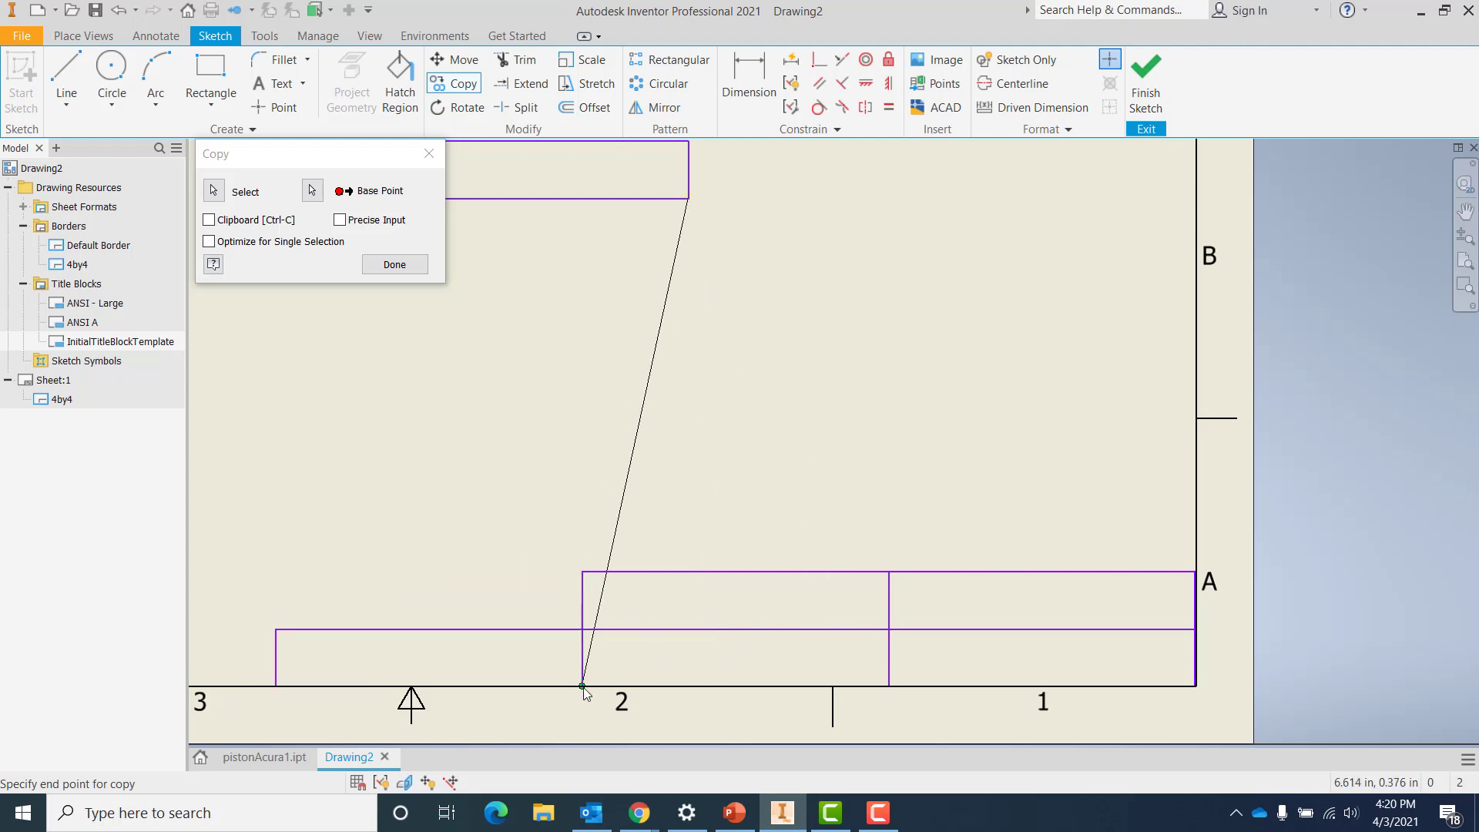
pyautogui.click(583, 630)
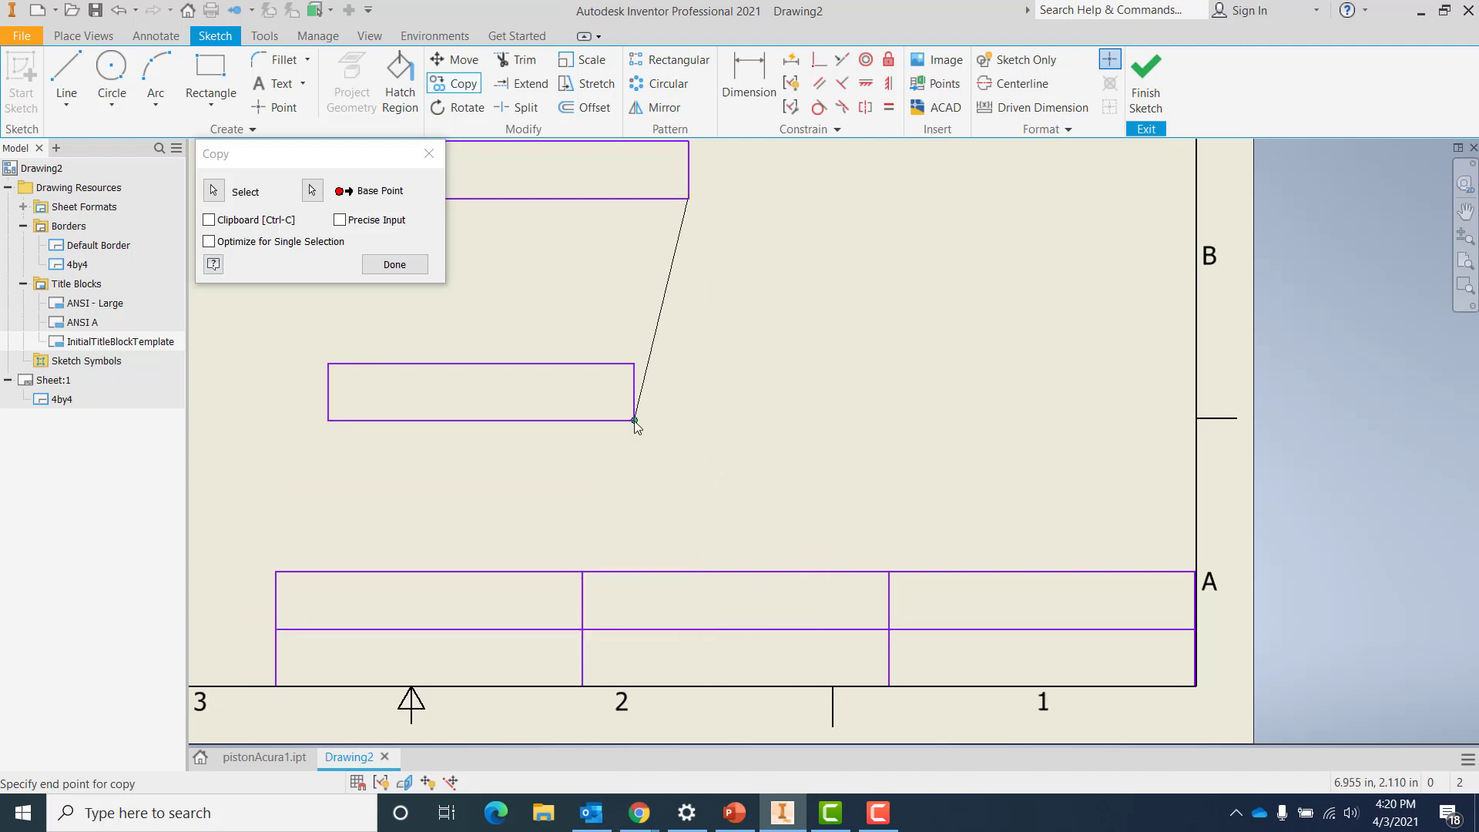
pyautogui.click(395, 264)
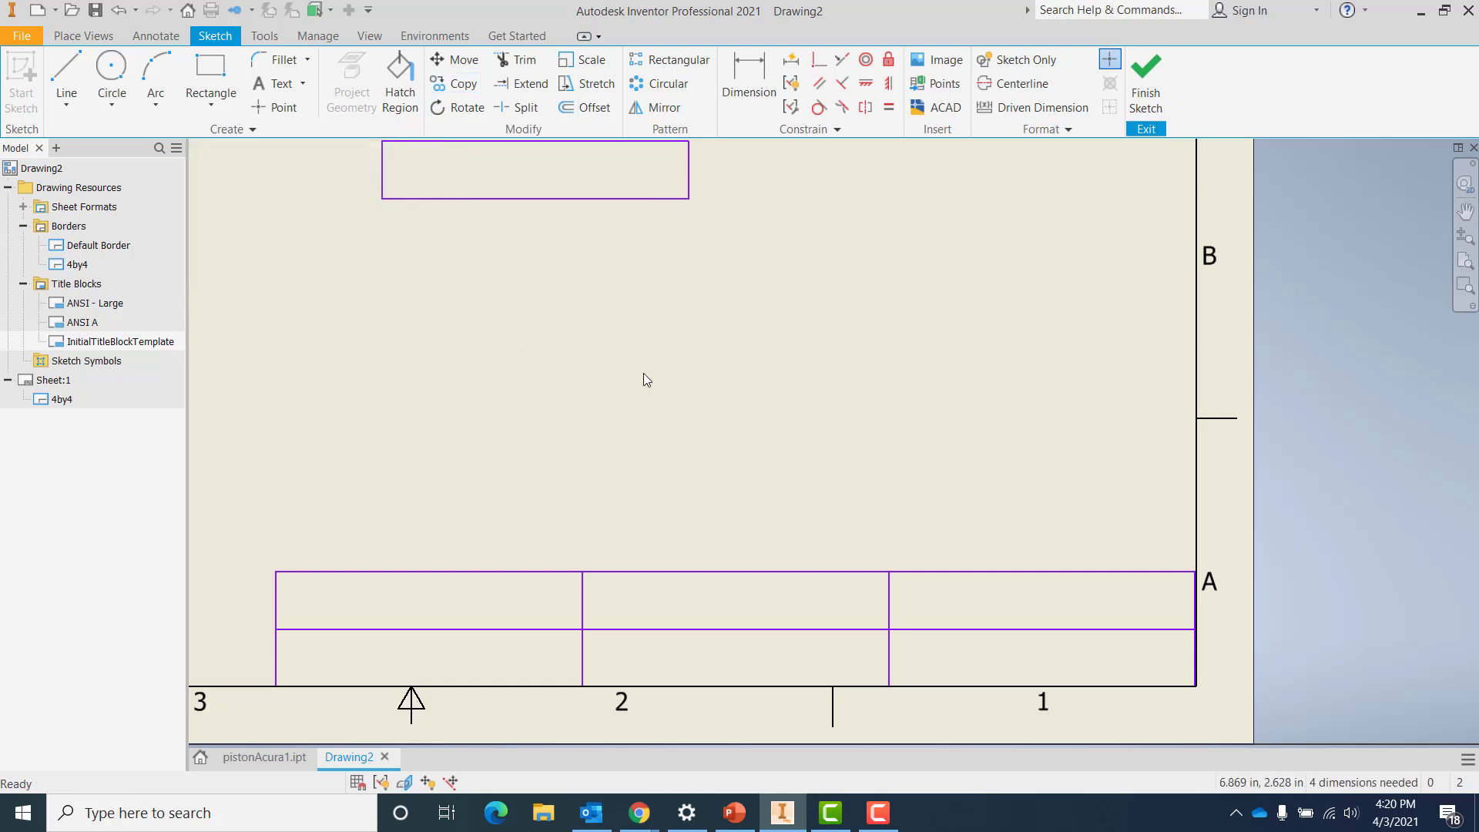
# Delete the original standalone rectangle above the title block grid
pyautogui.scroll(-2, 623, 410)
pyautogui.moveTo(450, 221); pyautogui.dragTo(745, 346)
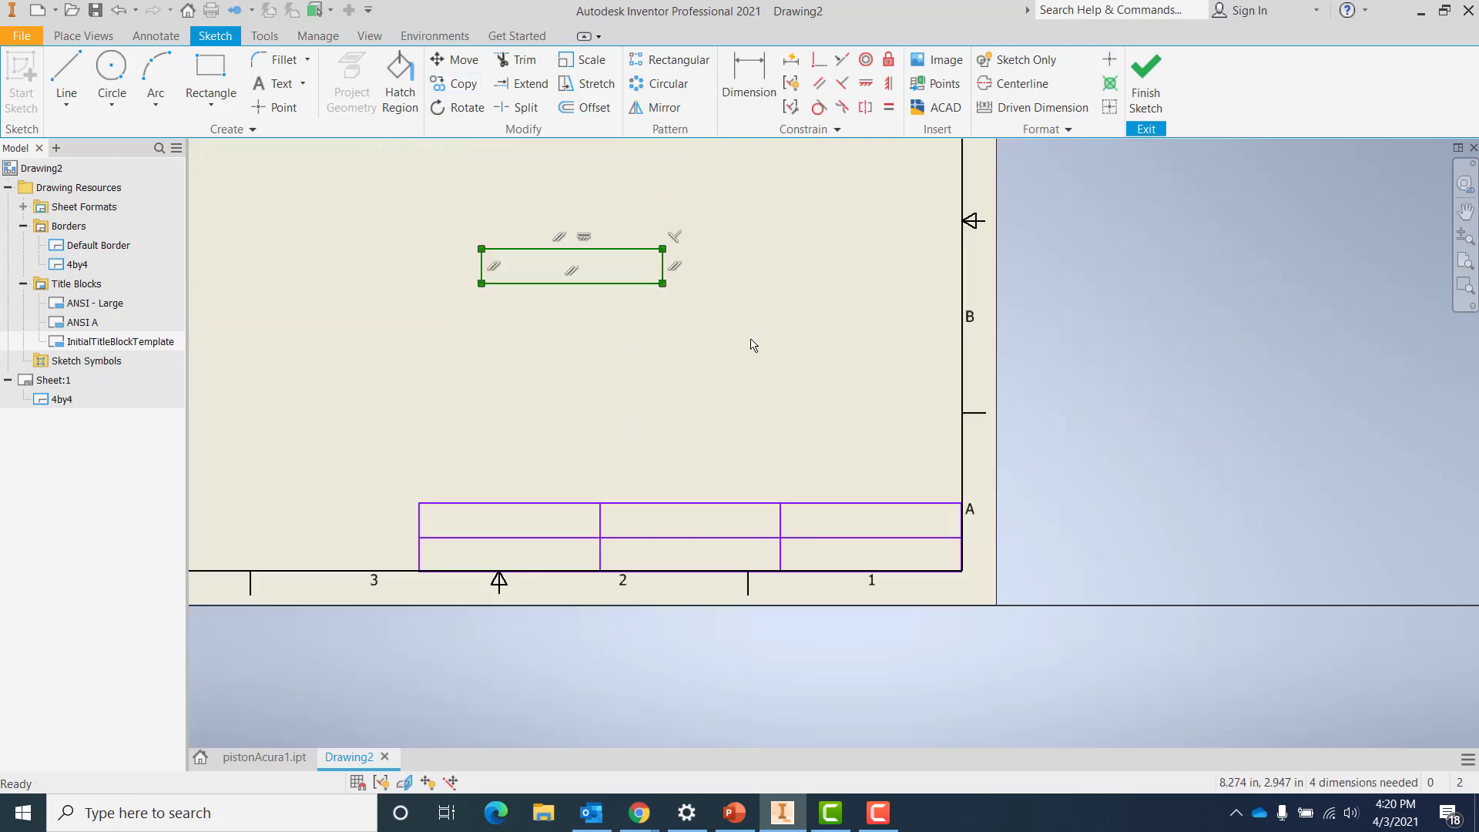
pyautogui.press('Delete')
# Draw a rectangle spanning both rows against the left side of the title block grid, resting on the bottom border line
pyautogui.moveTo(563, 381); pyautogui.dragTo(872, 415, button='middle')
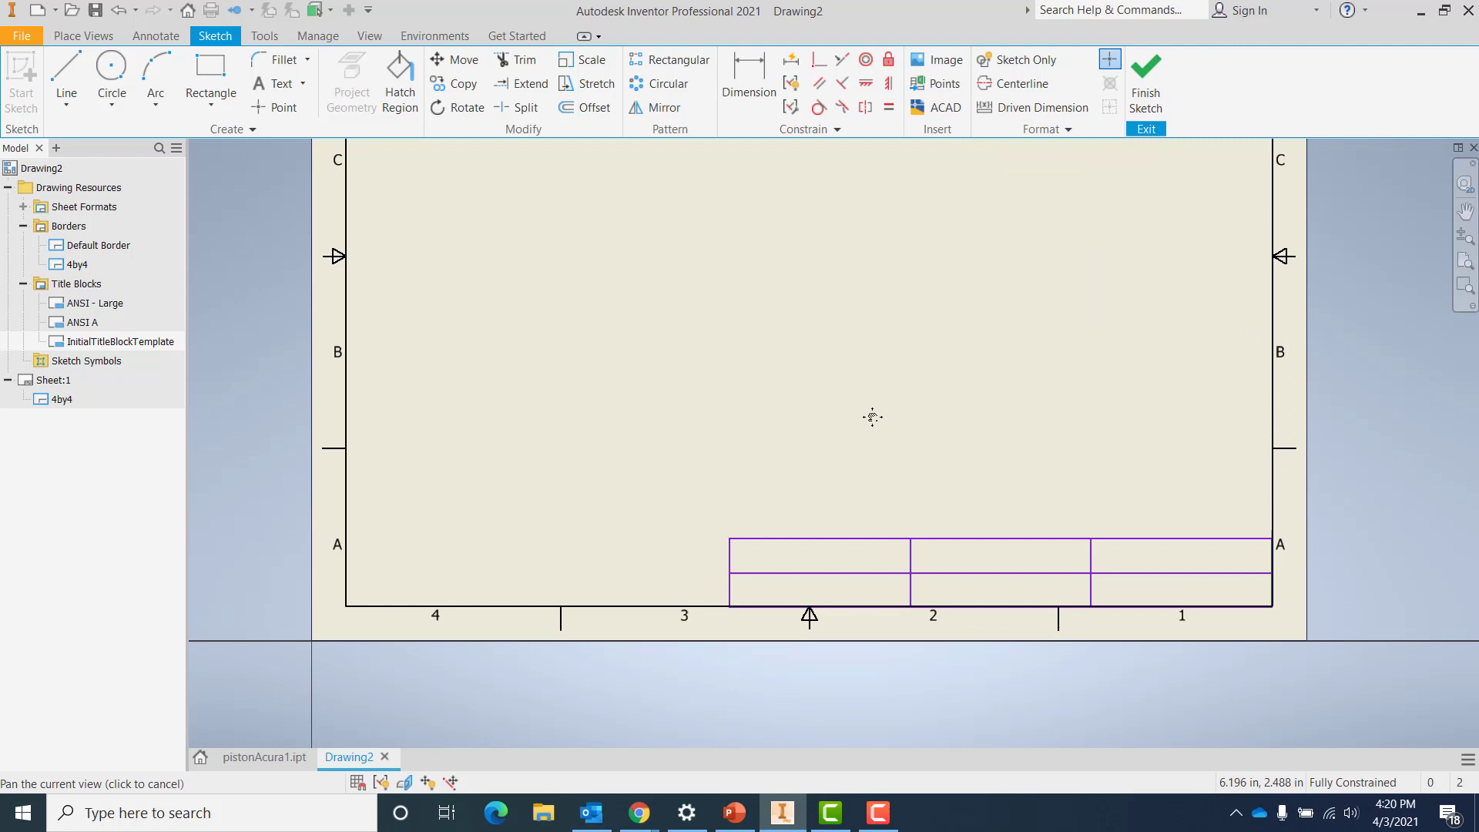
pyautogui.click(210, 73)
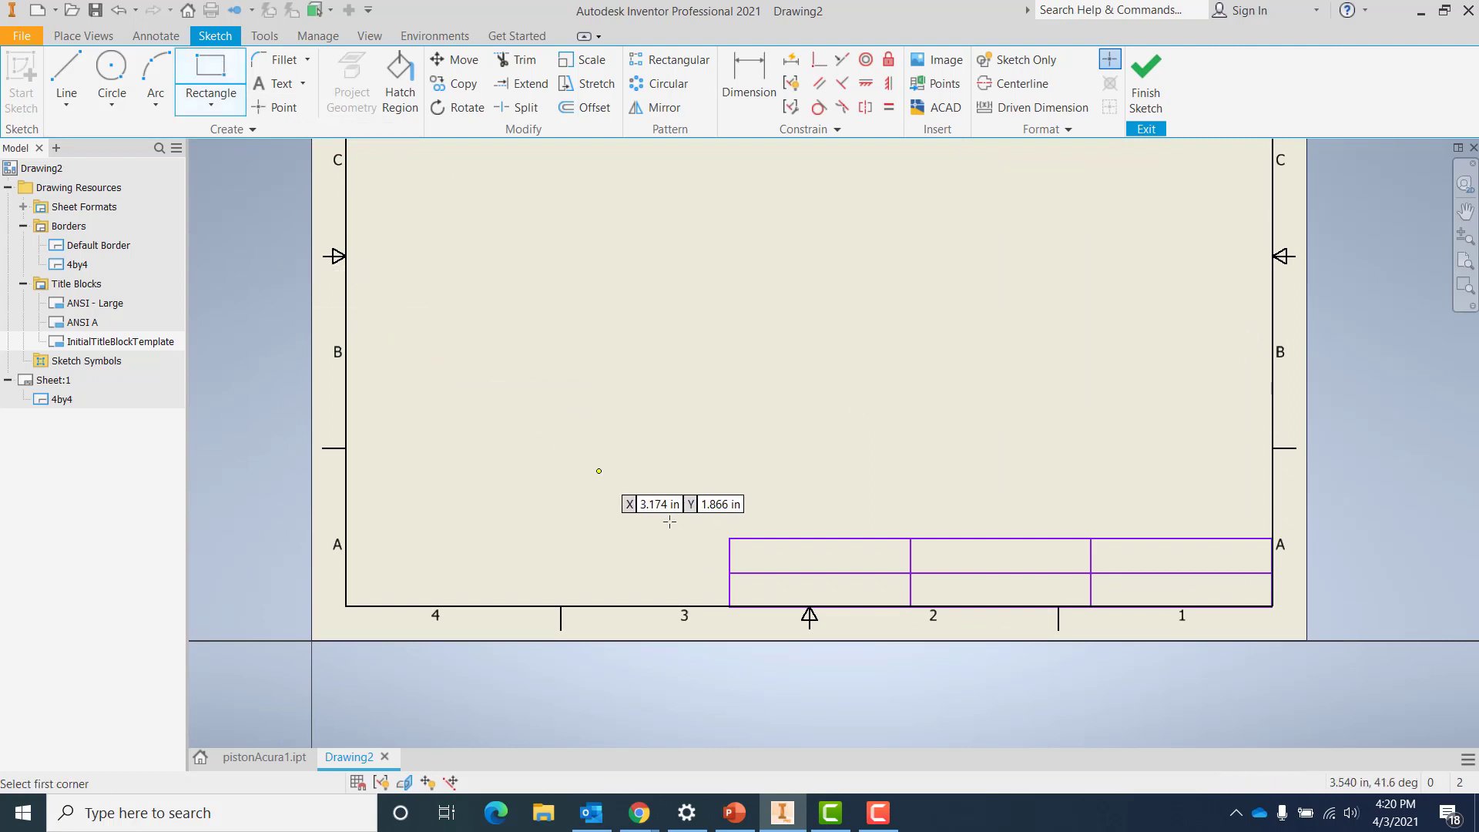
pyautogui.click(728, 536)
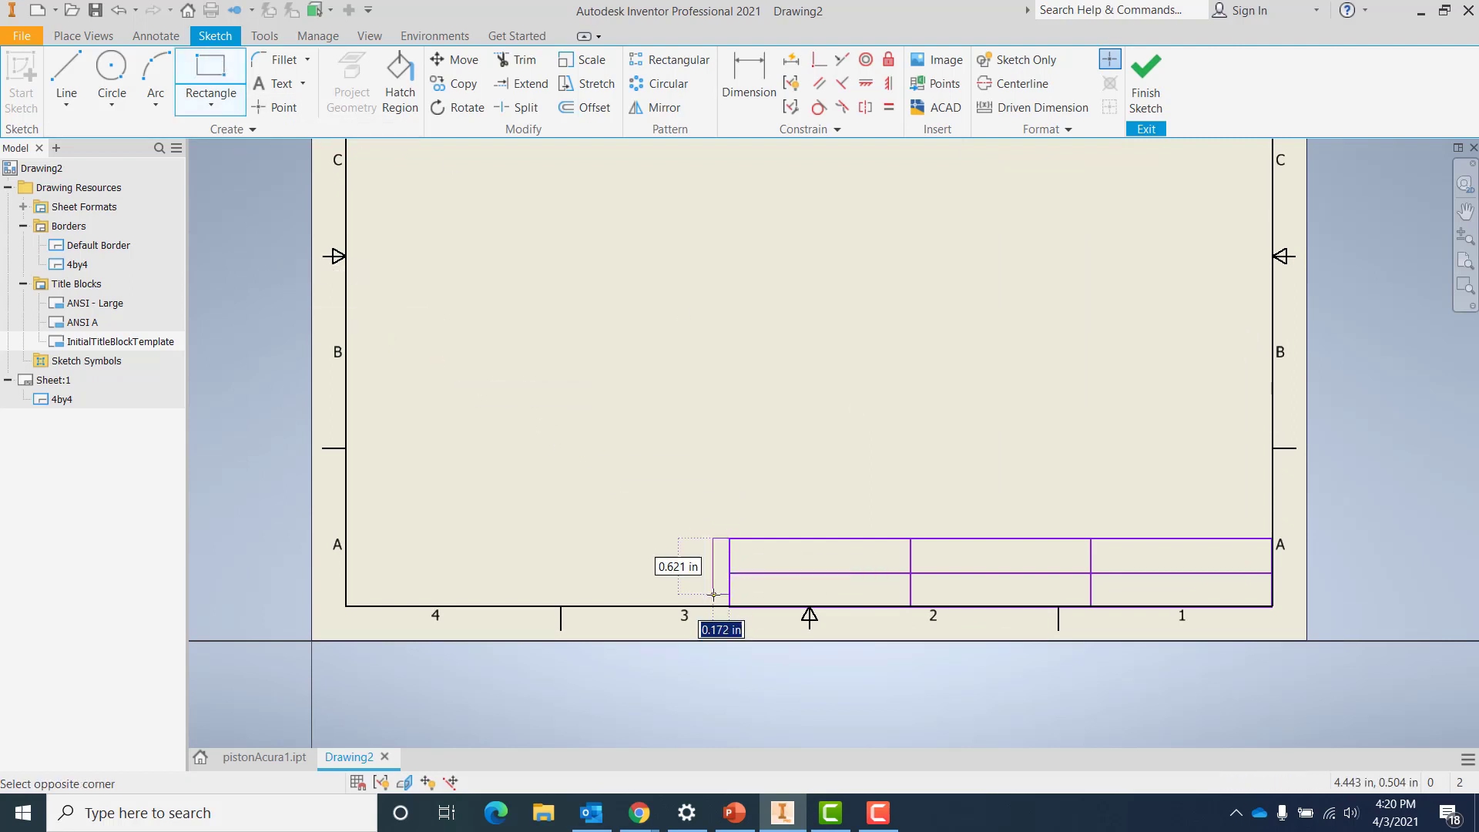
pyautogui.click(612, 606)
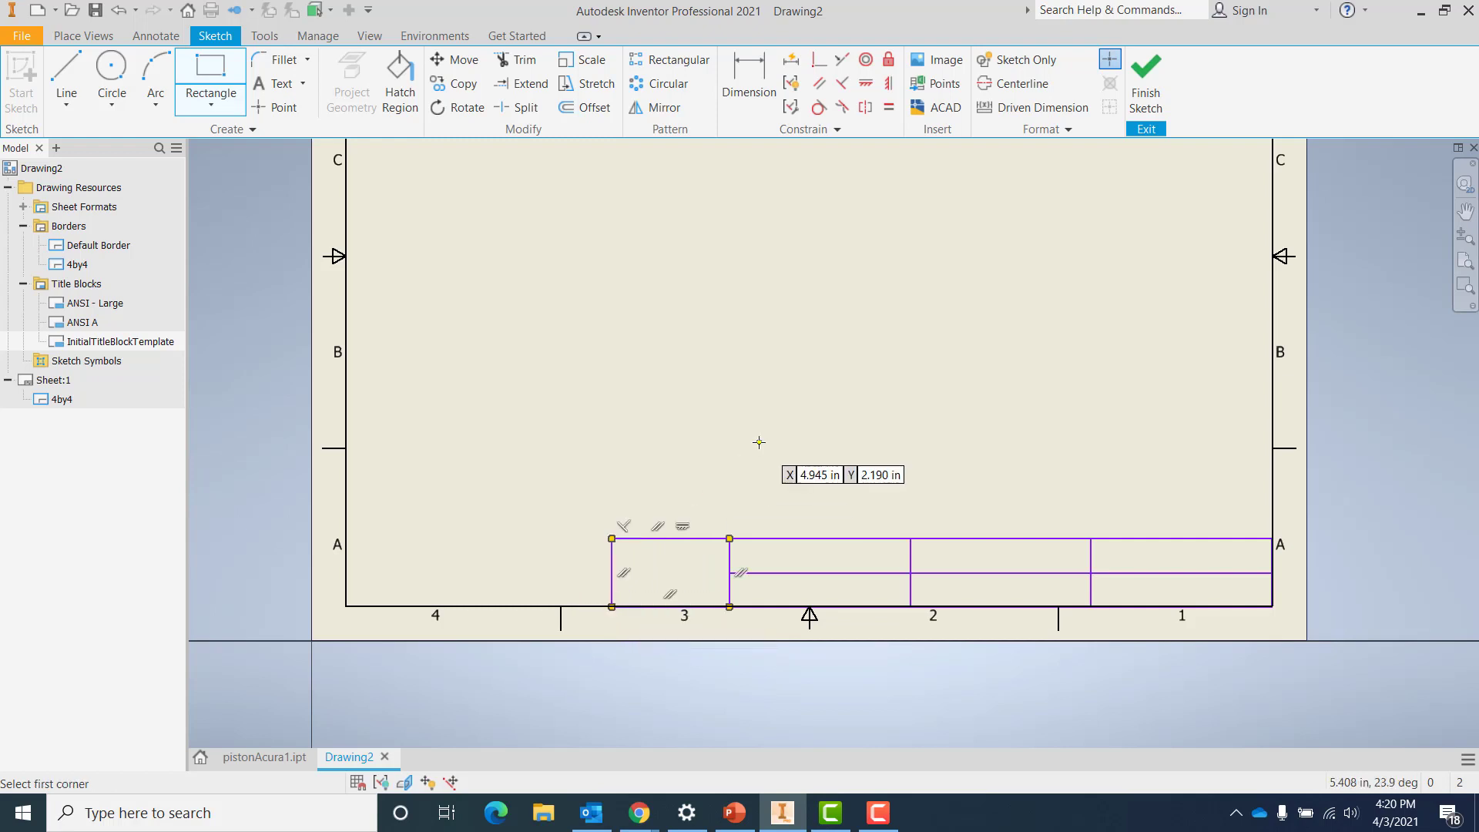
pyautogui.press('Escape')
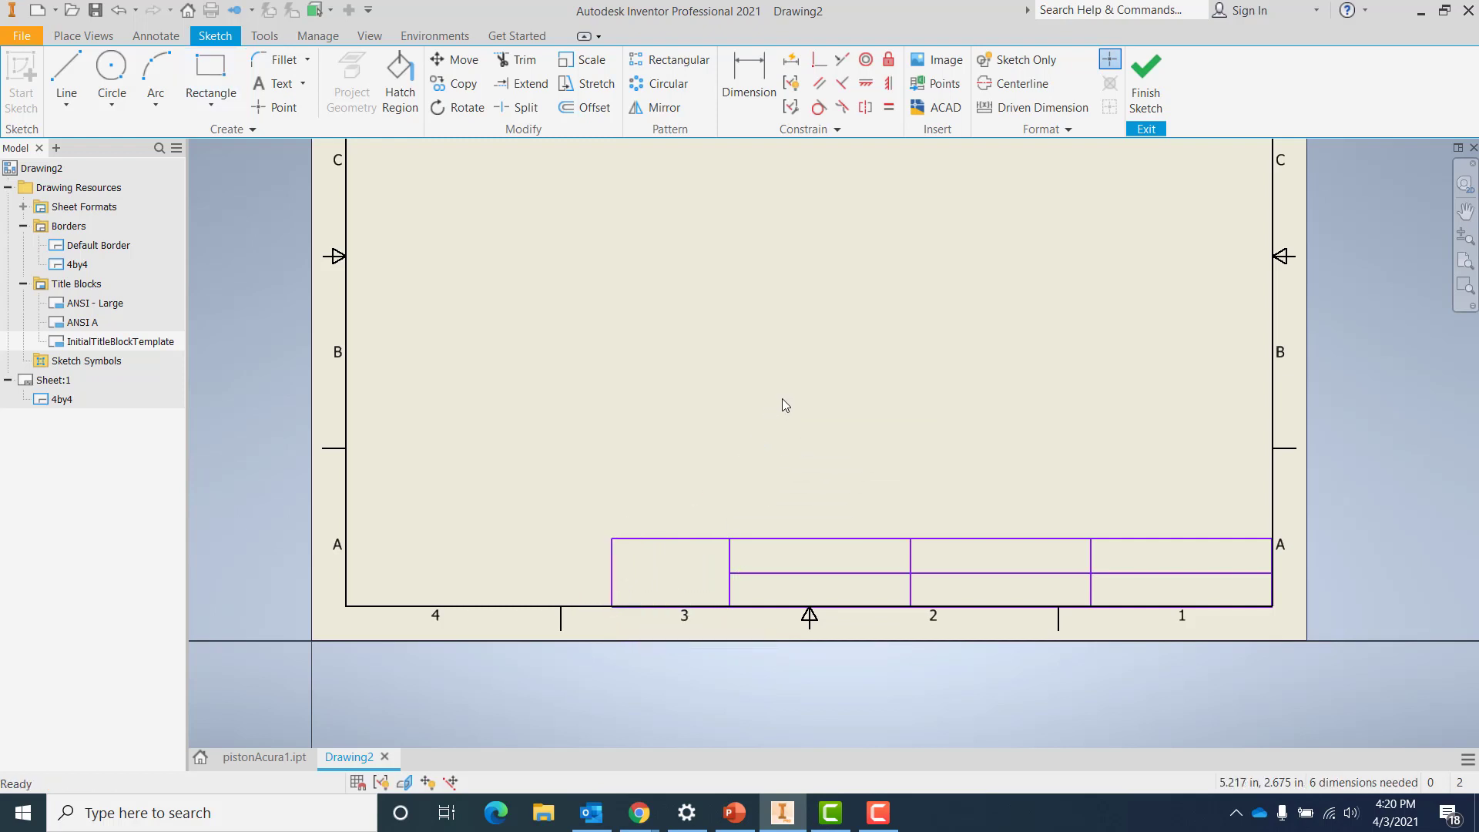
# Place a text box in the upper-left cell of the three-column grid, with centre and middle justification
pyautogui.moveTo(782, 399)
pyautogui.mouseDown(button='middle')
pyautogui.moveTo(663, 363)
pyautogui.moveTo(641, 401)
pyautogui.mouseUp(button='middle')
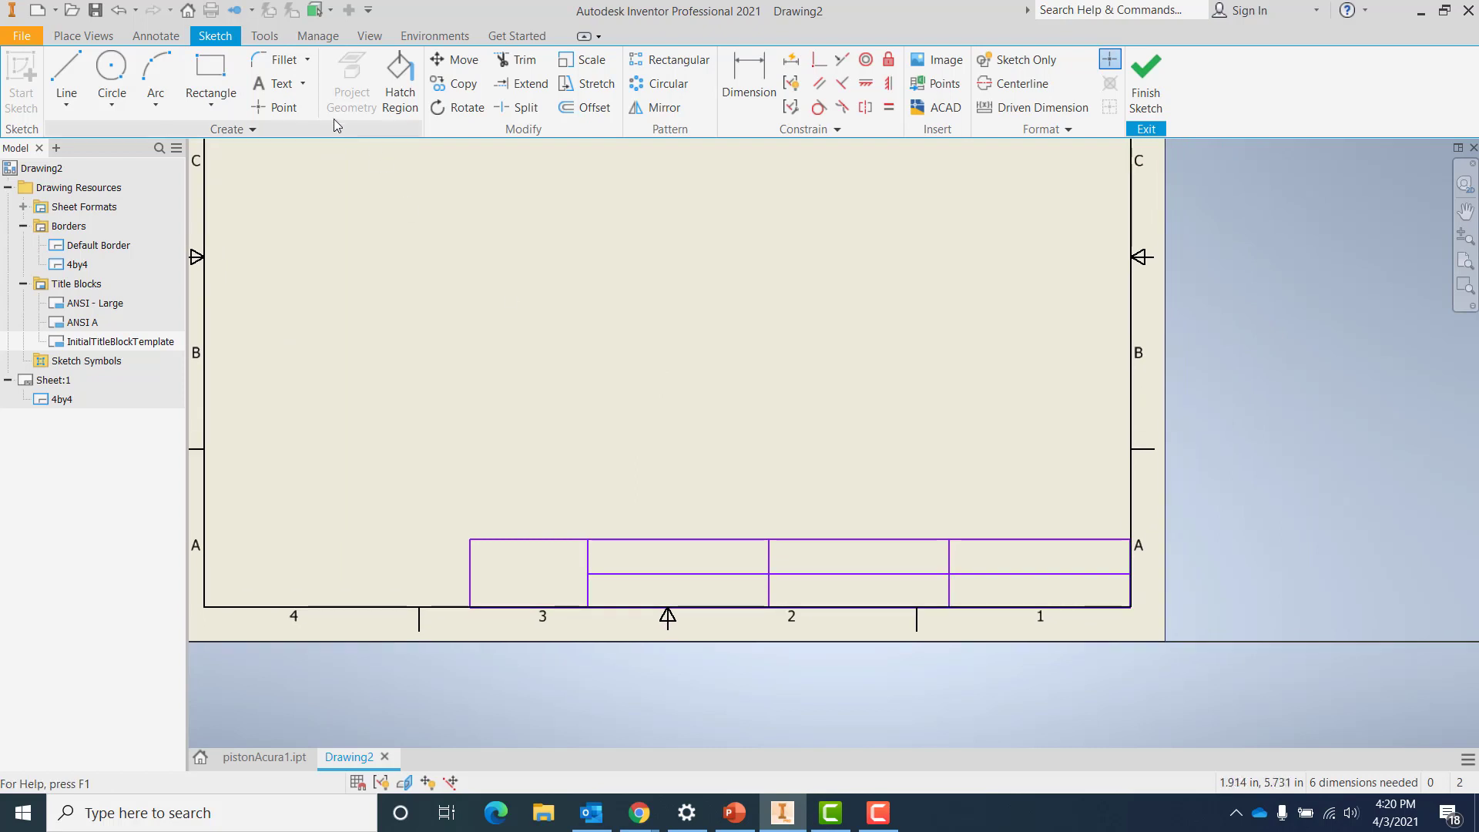
pyautogui.click(276, 83)
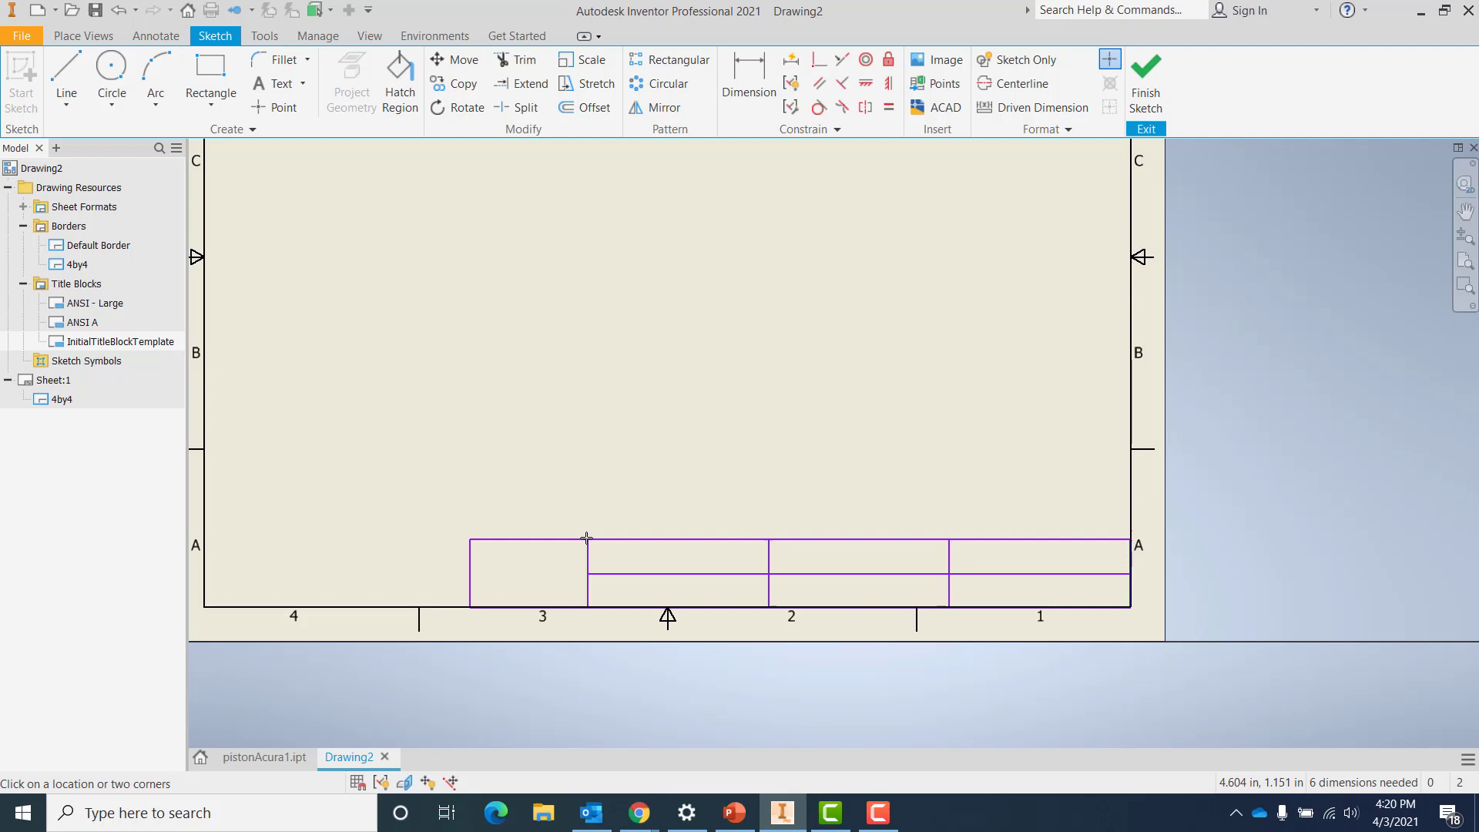
pyautogui.moveTo(608, 548); pyautogui.dragTo(768, 574)
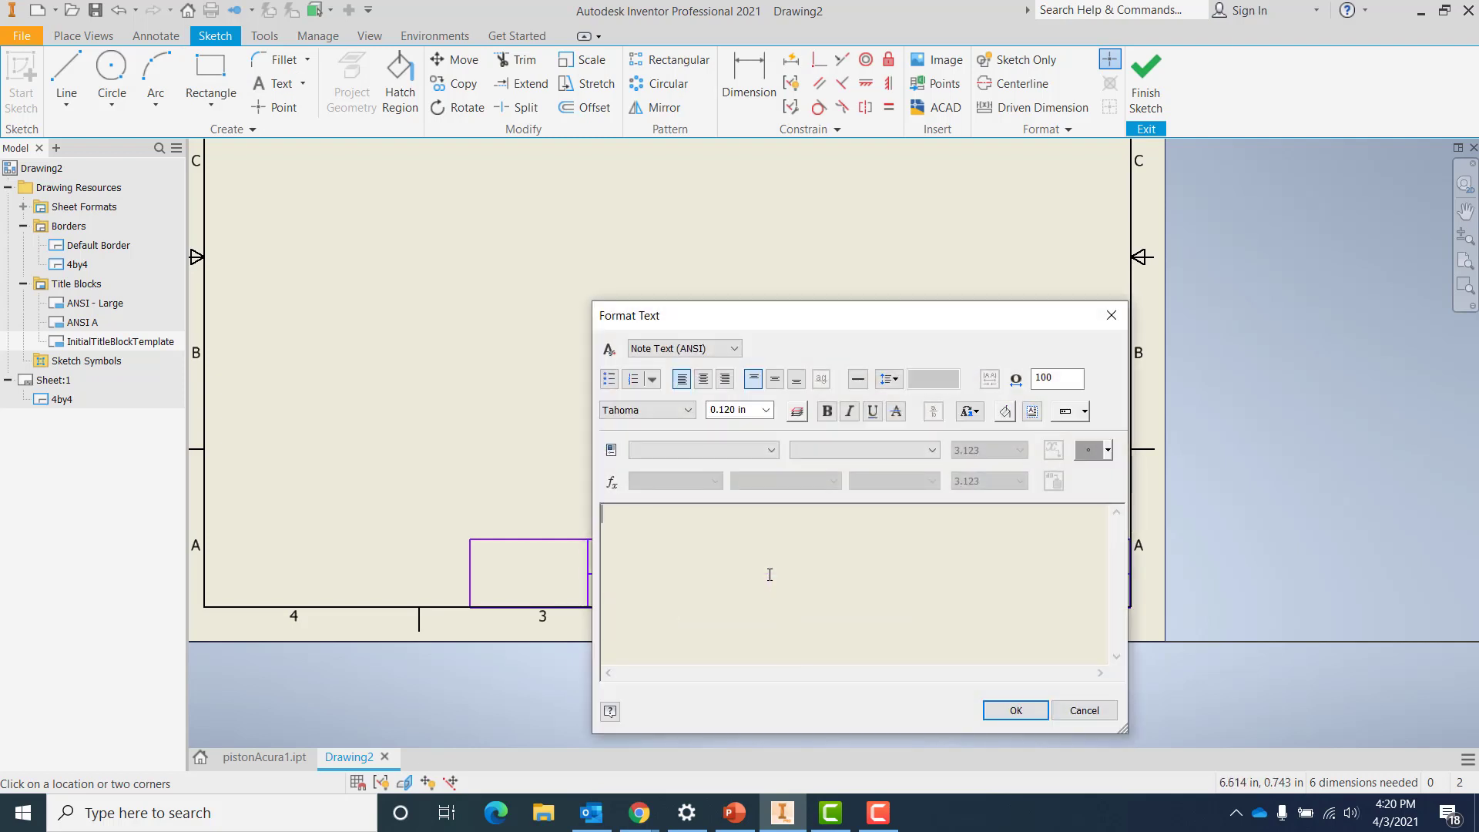
pyautogui.moveTo(776, 308); pyautogui.dragTo(689, 243)
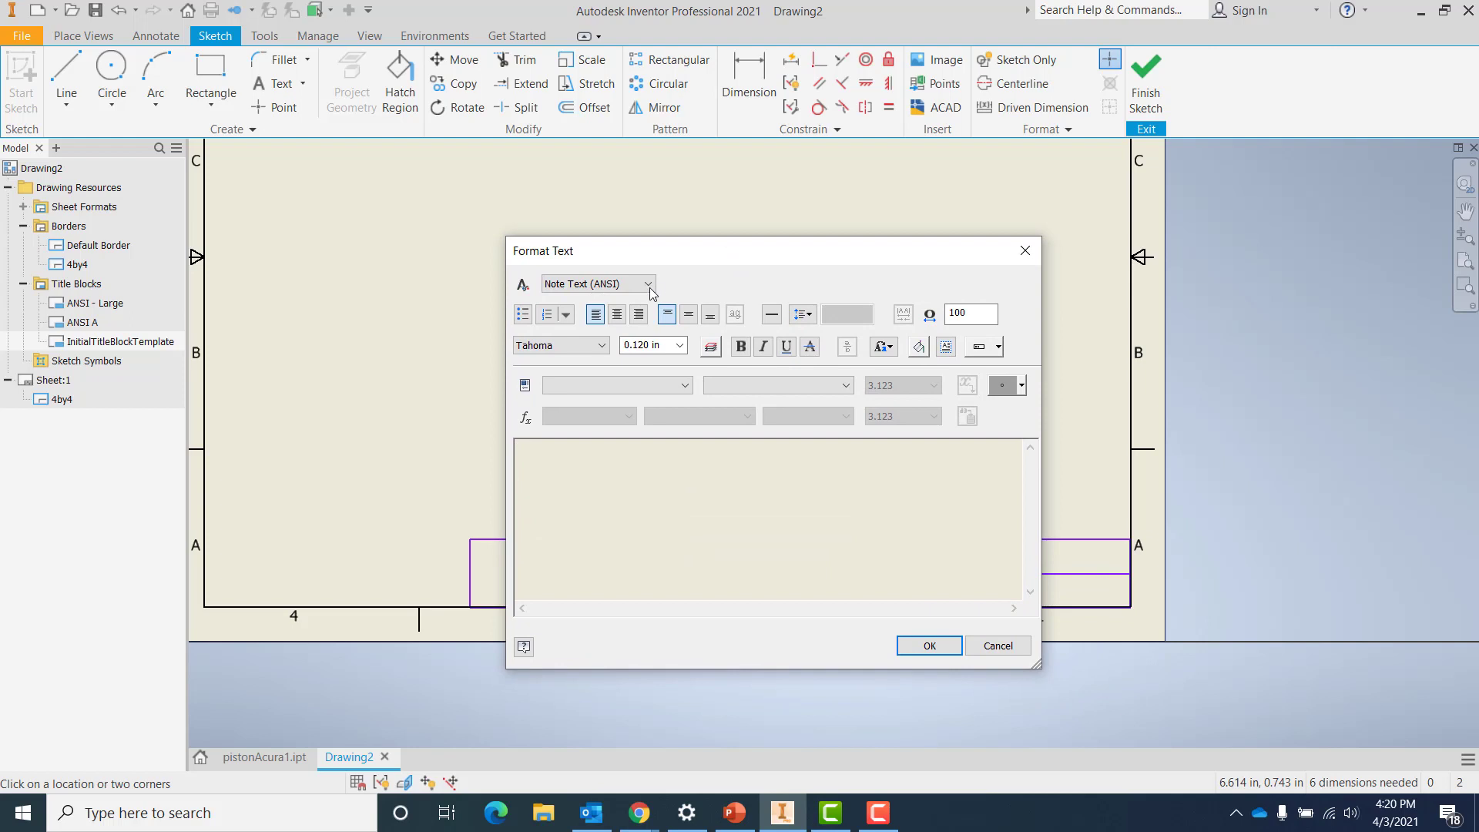
pyautogui.click(617, 325)
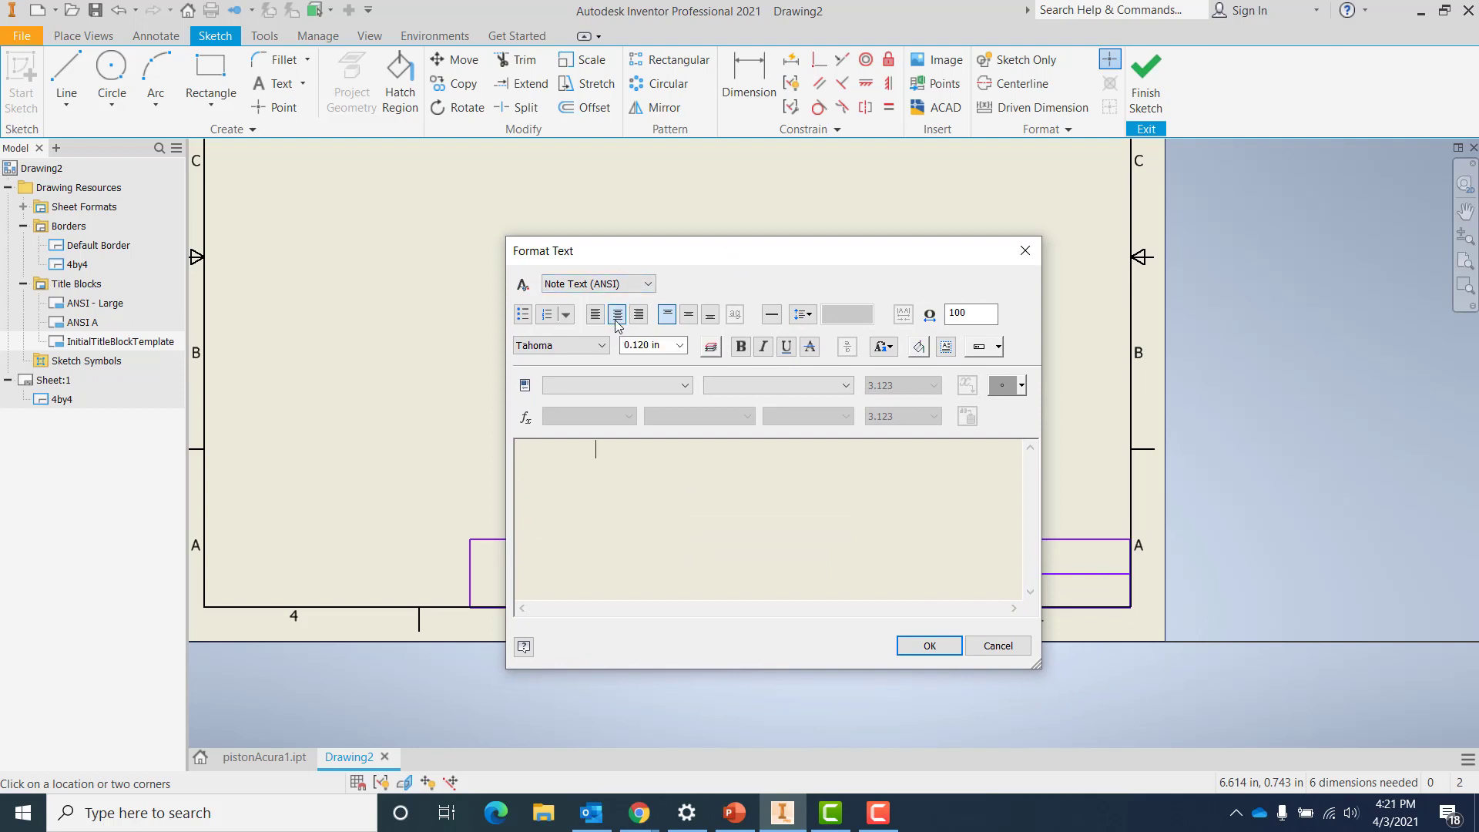
pyautogui.click(690, 322)
# Add the AUTHOR field from Properties - Model to the text
pyautogui.click(679, 387)
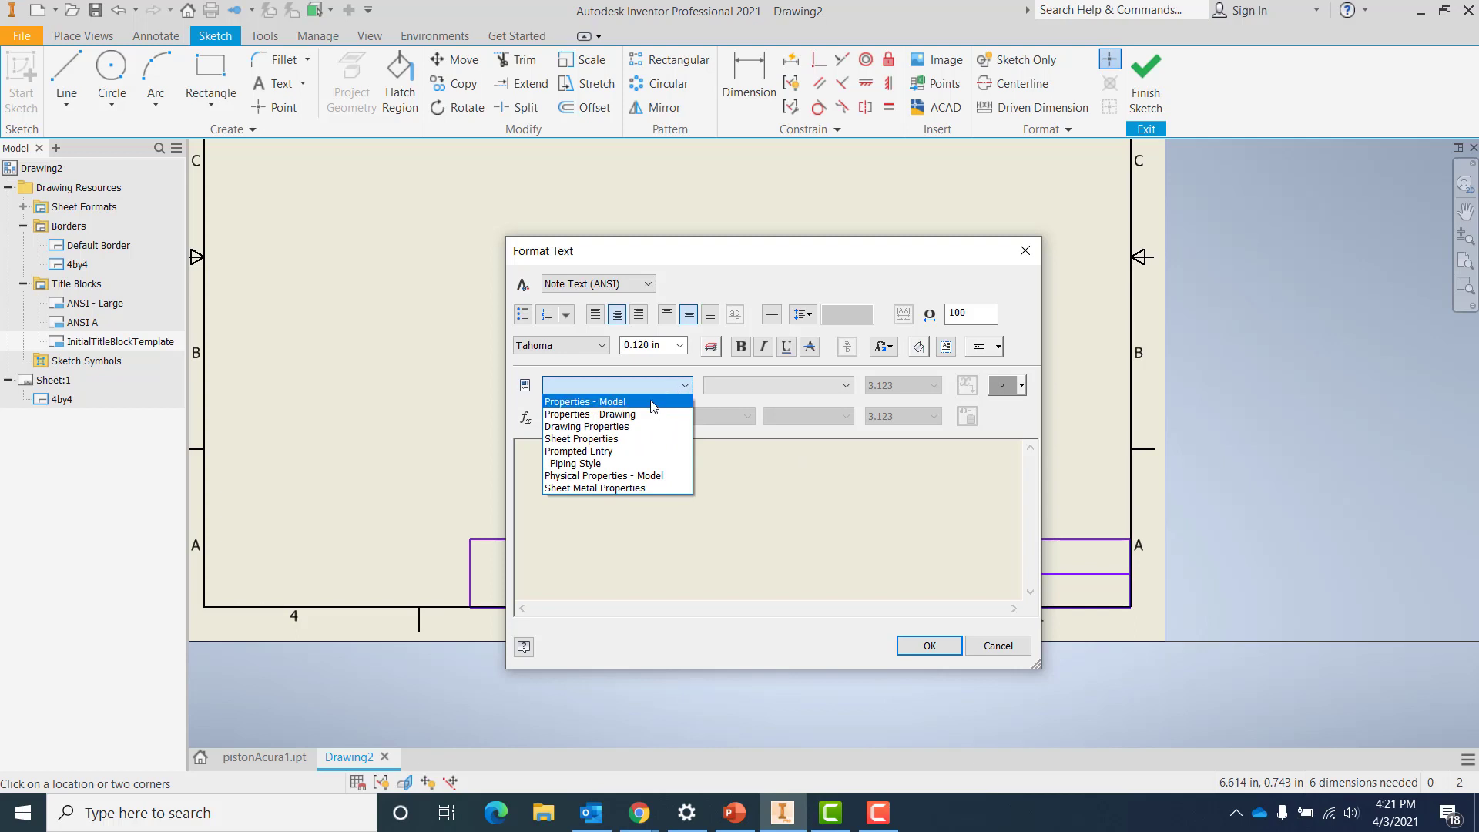
pyautogui.click(653, 402)
pyautogui.click(816, 387)
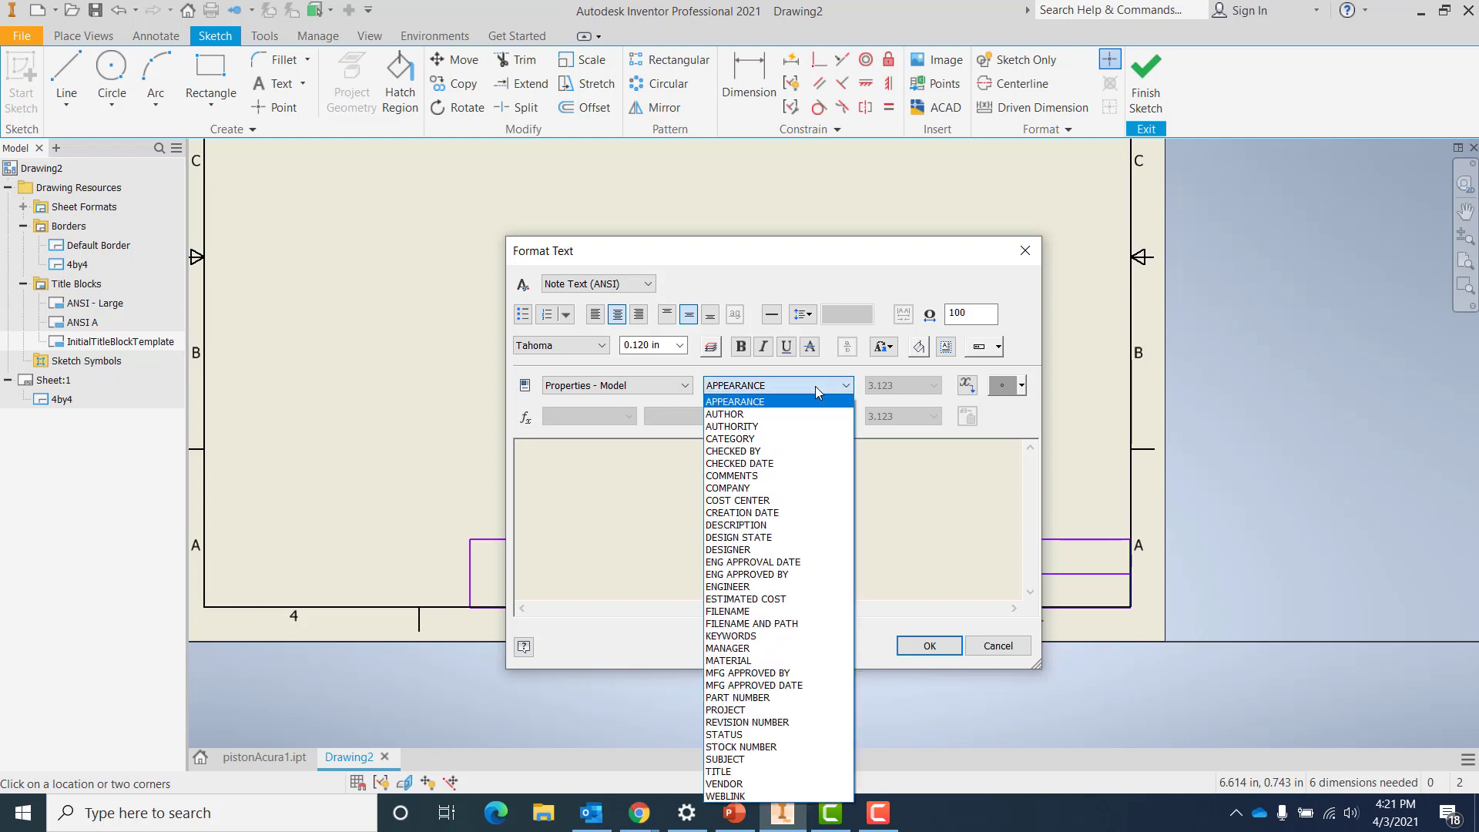
pyautogui.click(785, 415)
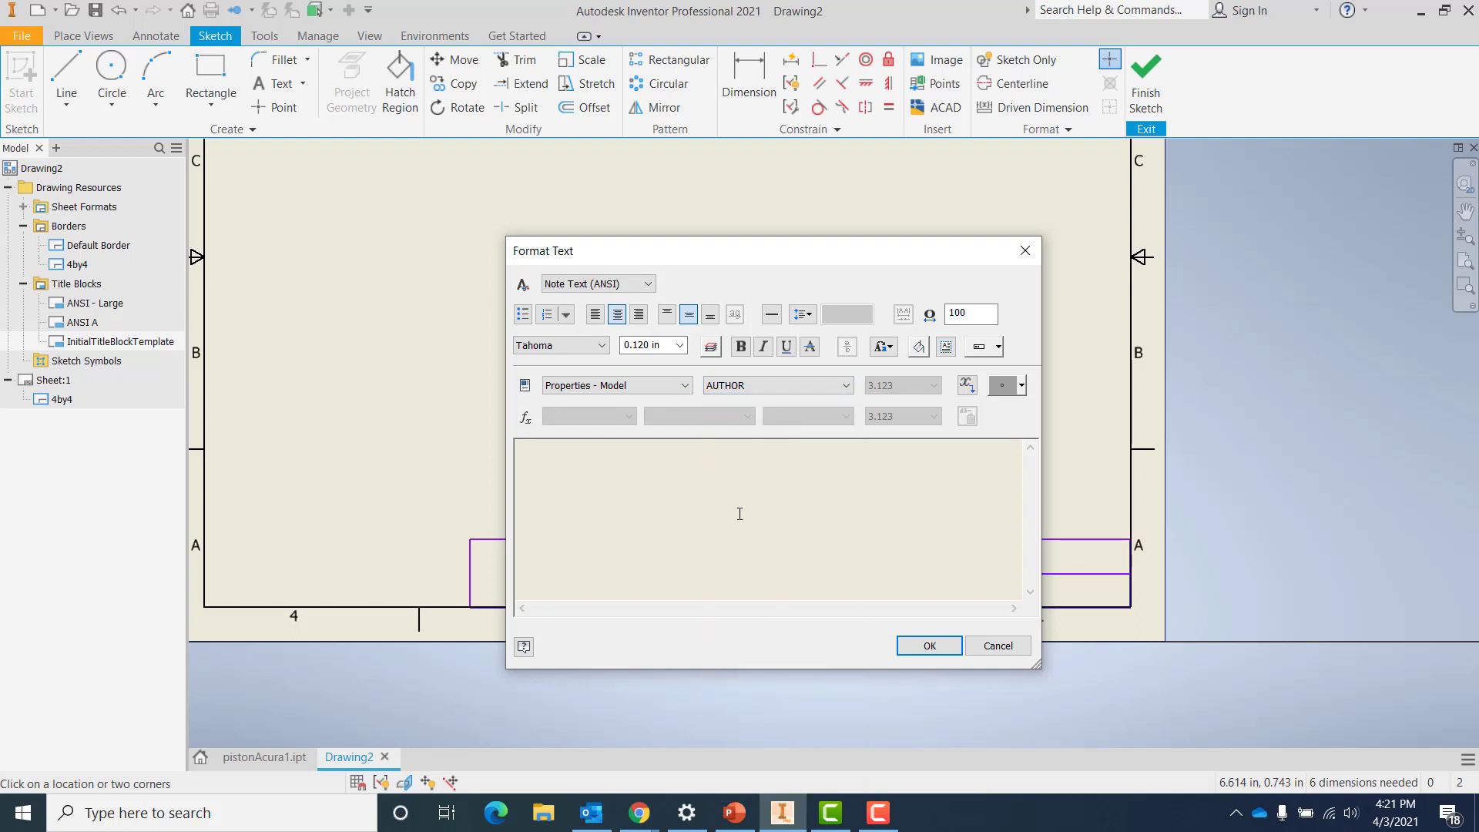
pyautogui.click(967, 386)
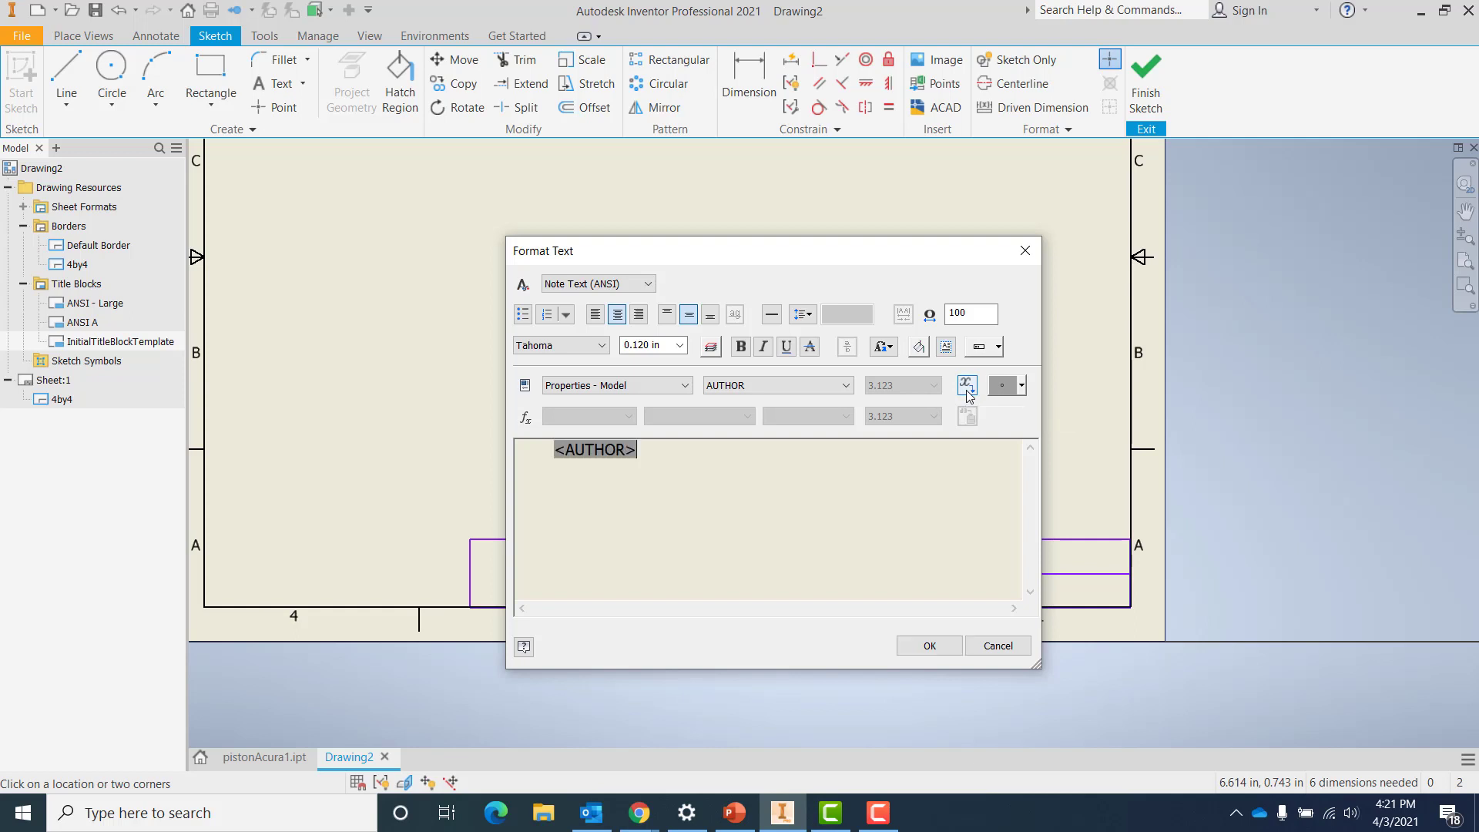
# Choose a text size of 0.240 in and accept the AUTHOR text
pyautogui.click(678, 345)
pyautogui.click(663, 406)
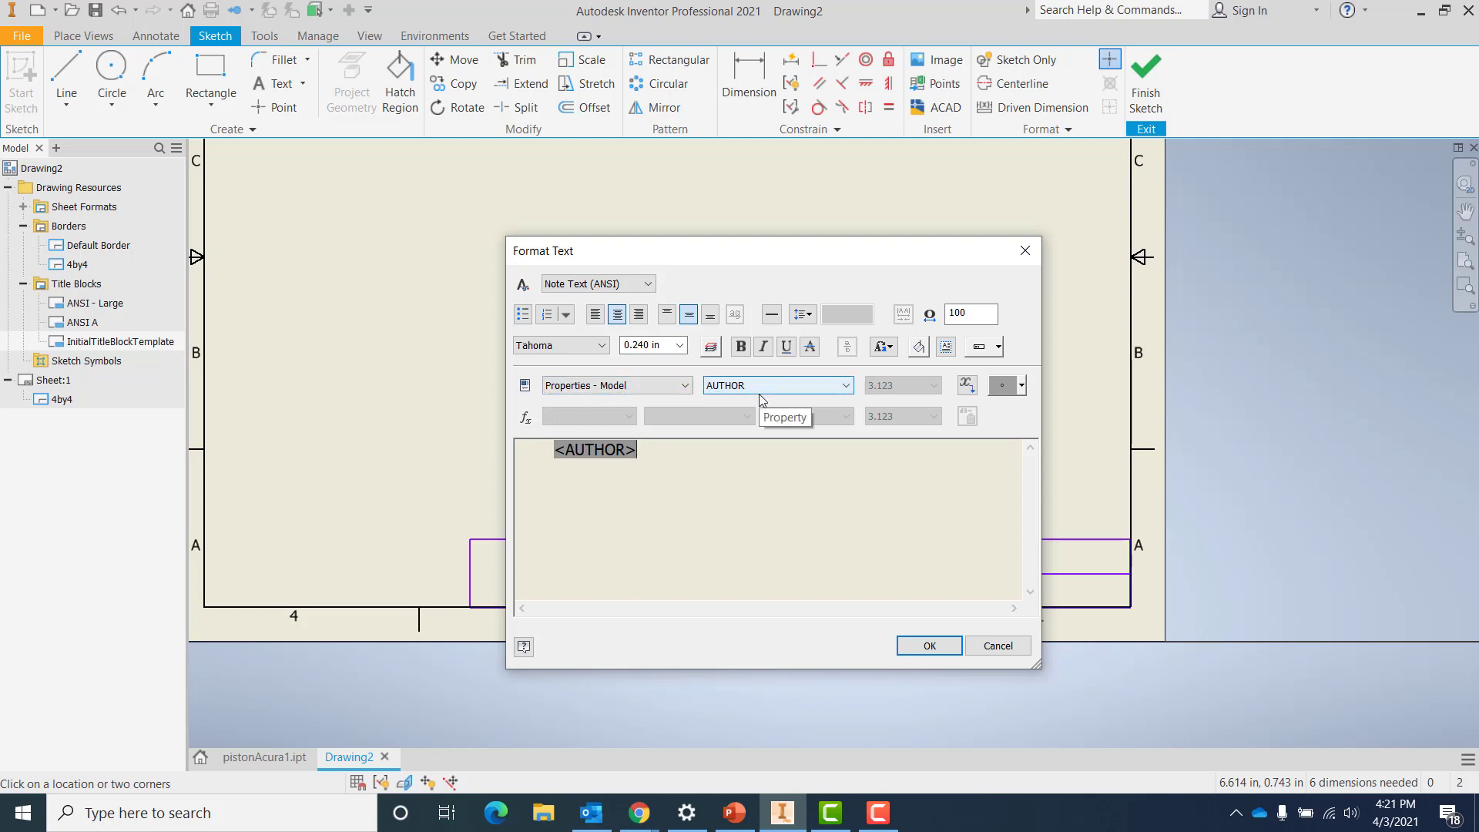
pyautogui.click(930, 646)
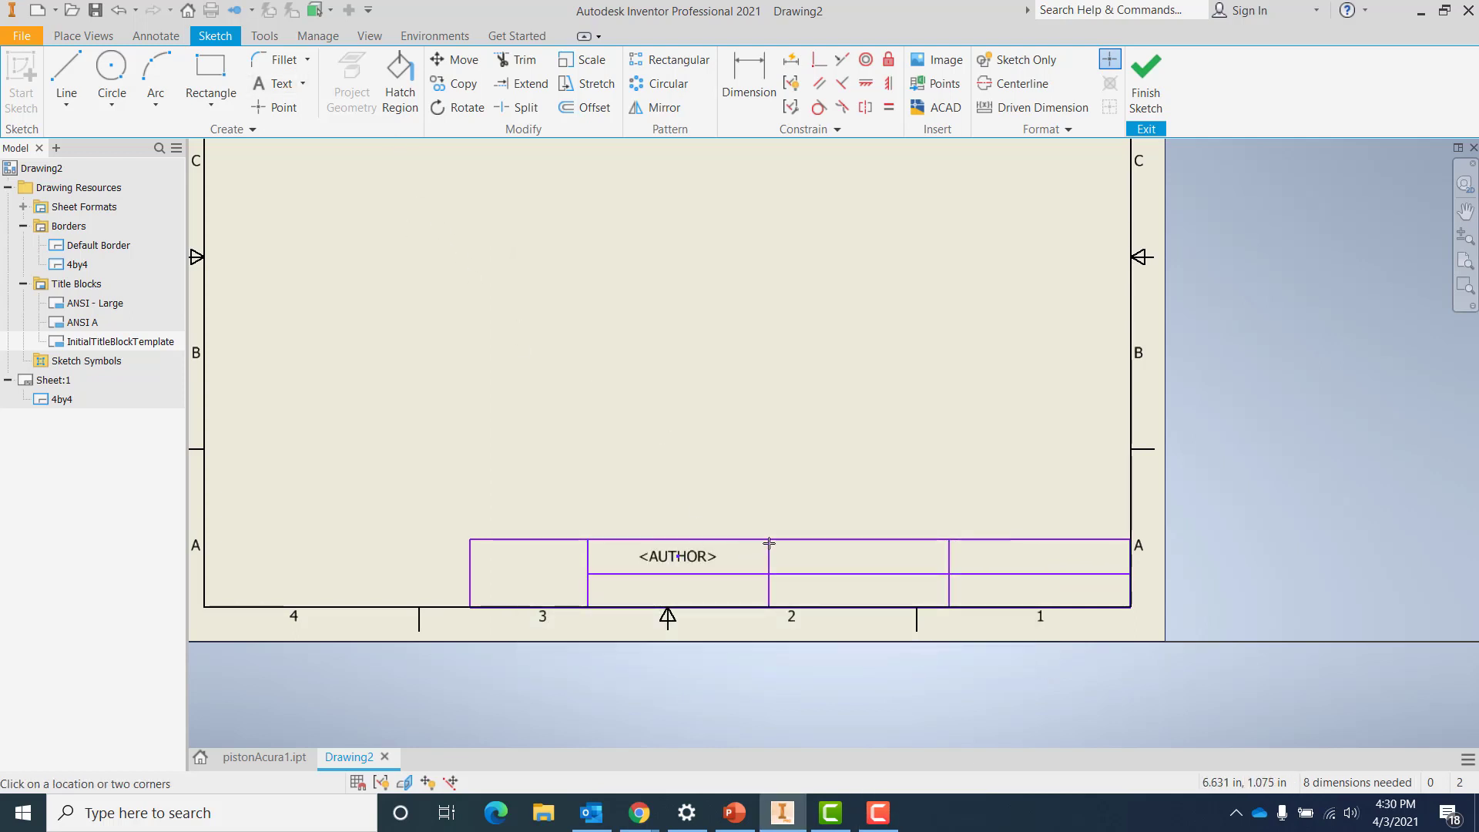
# Place a text box in the upper-middle cell of the three-column grid and insert the Initial View Scale field from Sheet Properties
pyautogui.click(947, 576)
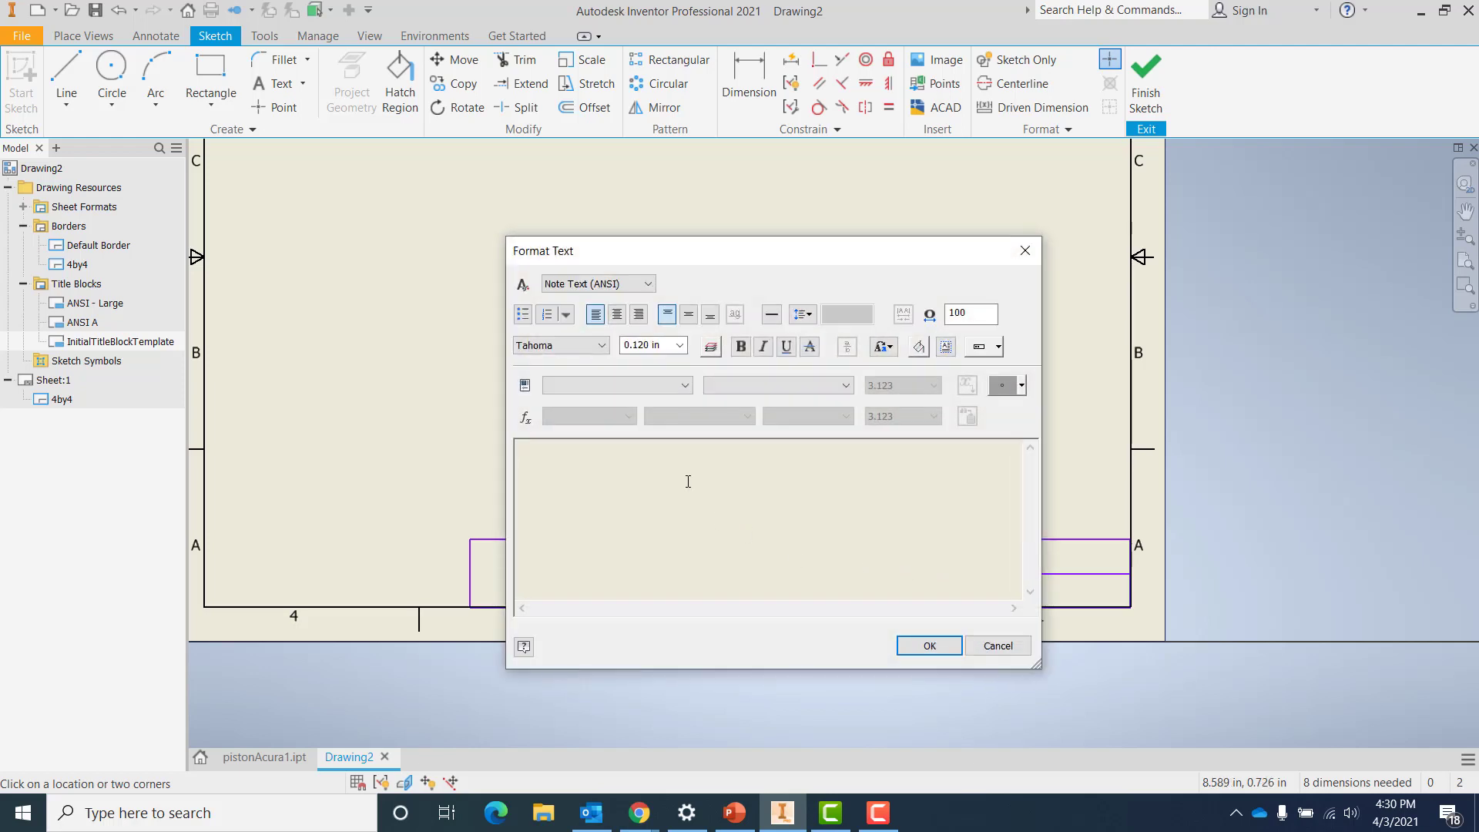
pyautogui.click(684, 386)
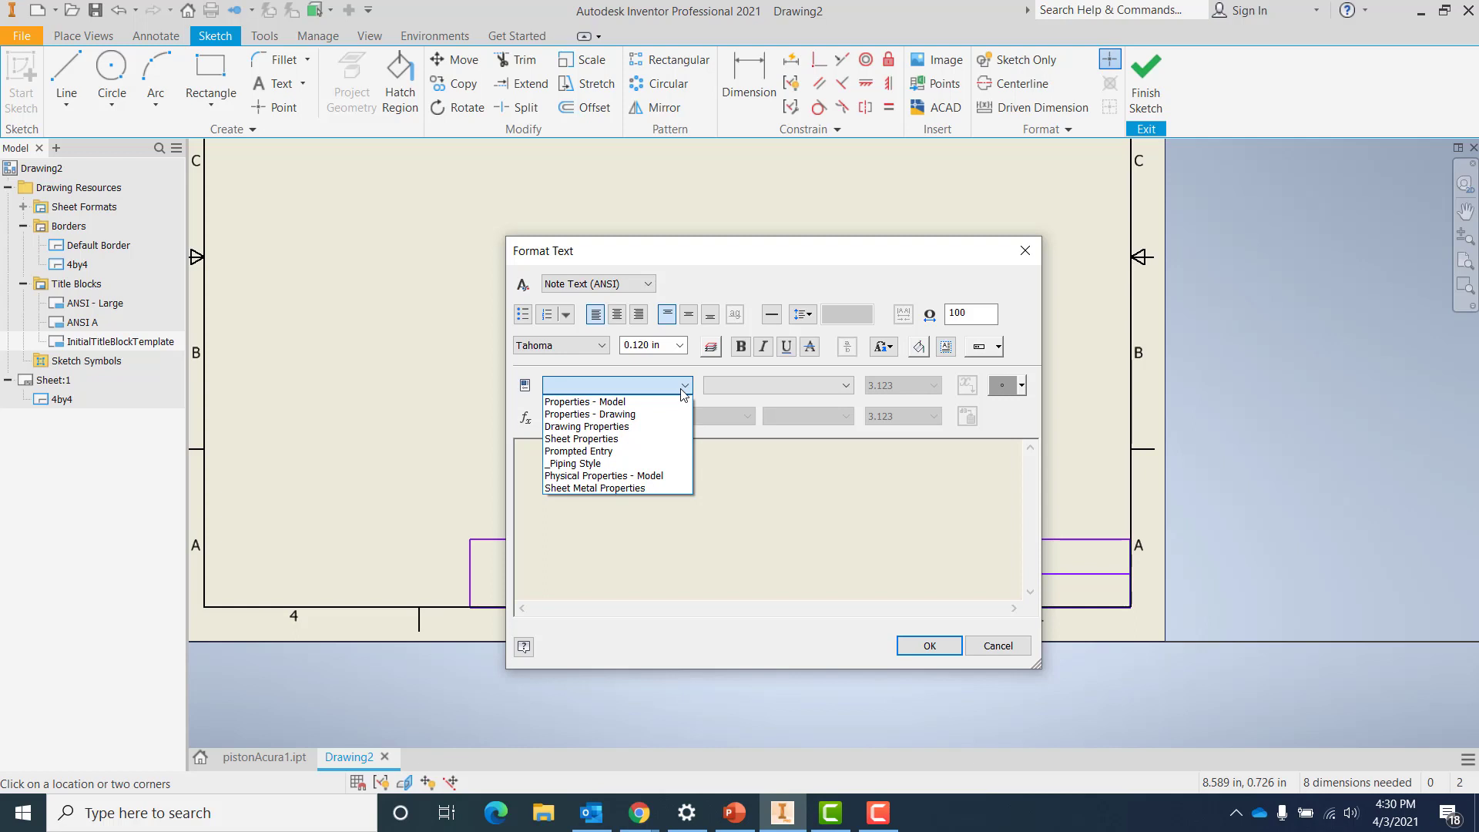
pyautogui.click(660, 414)
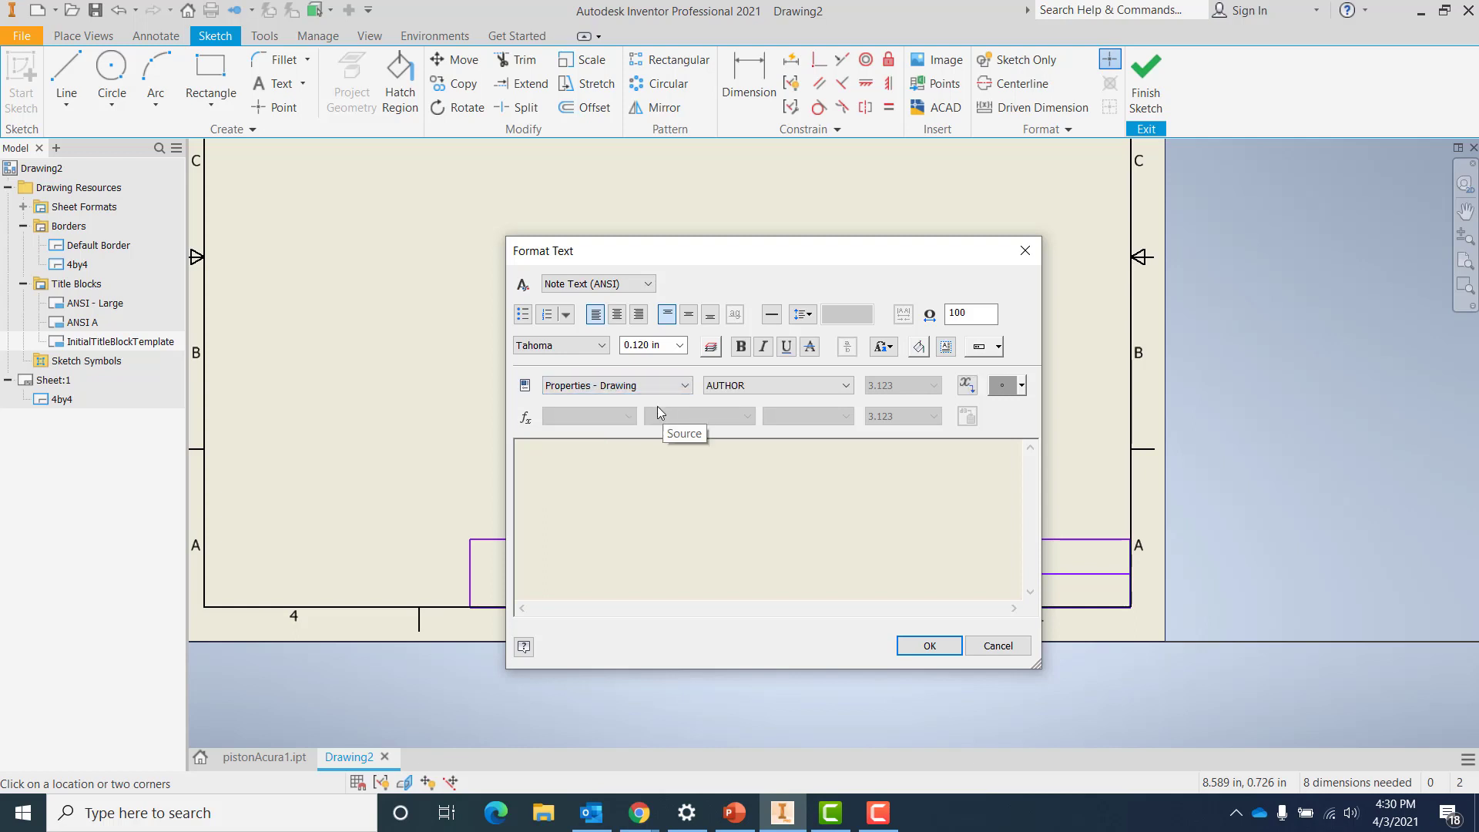
pyautogui.click(655, 385)
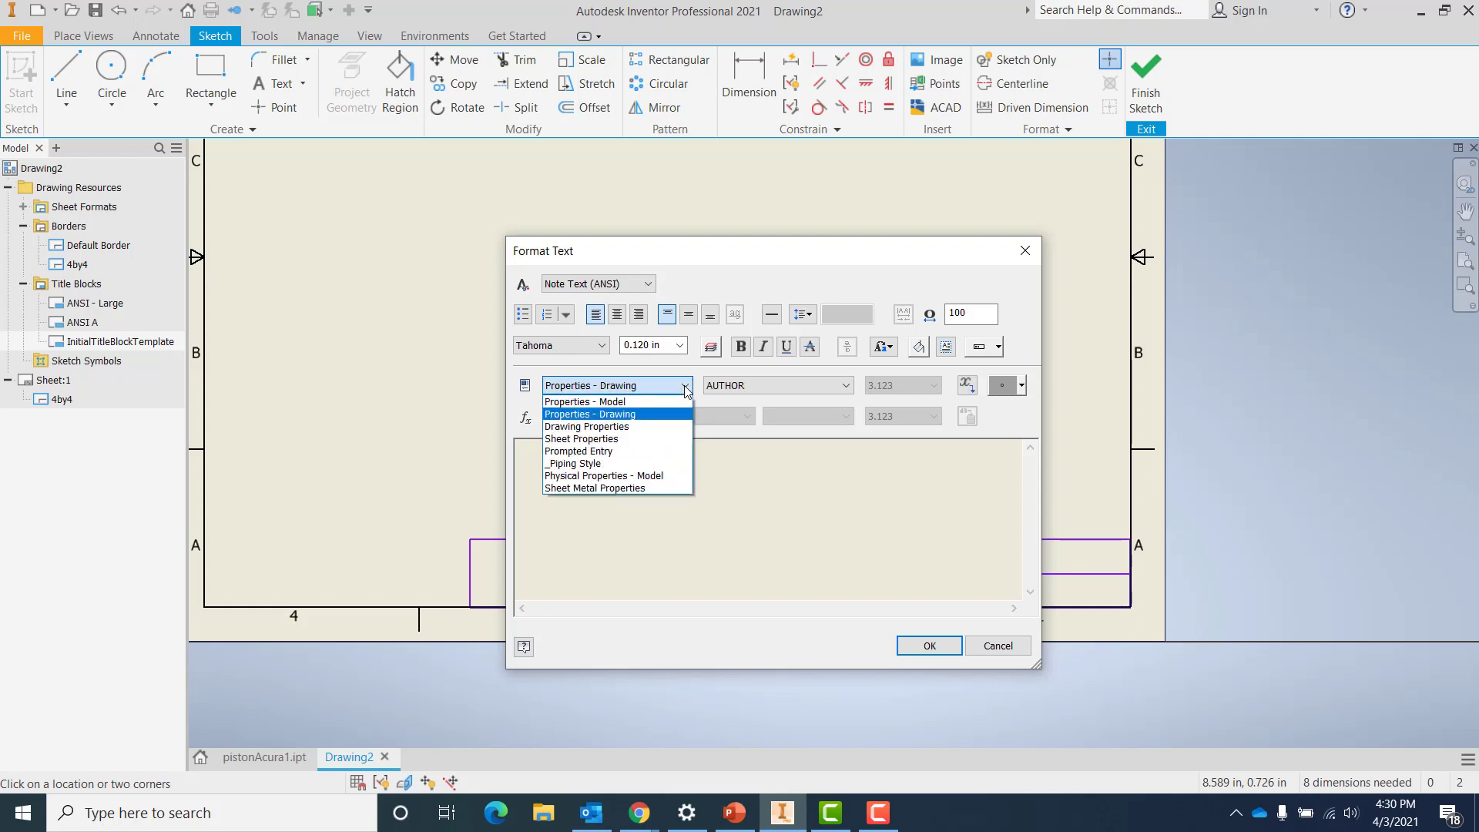
pyautogui.click(634, 427)
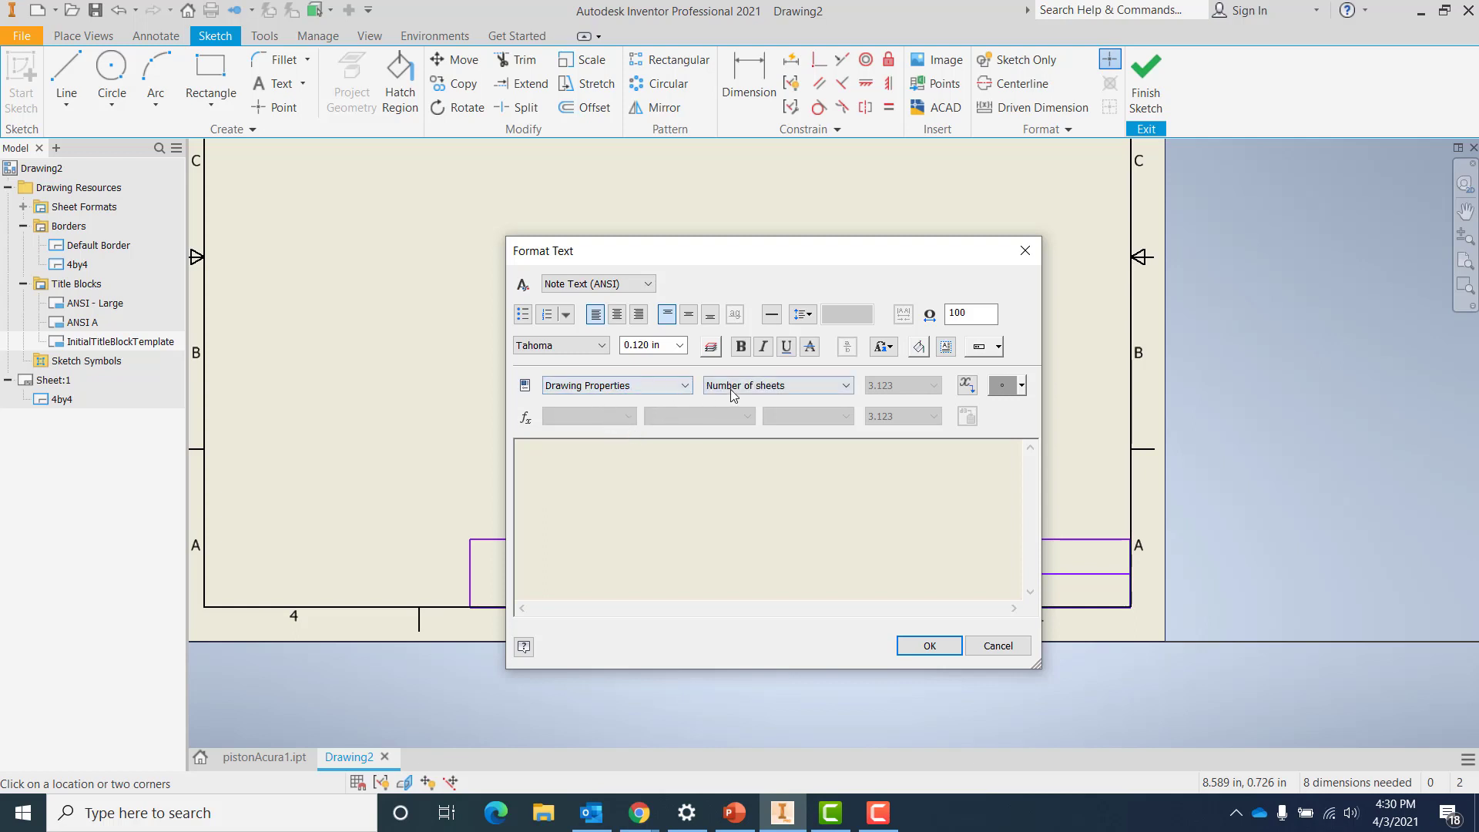
pyautogui.click(686, 385)
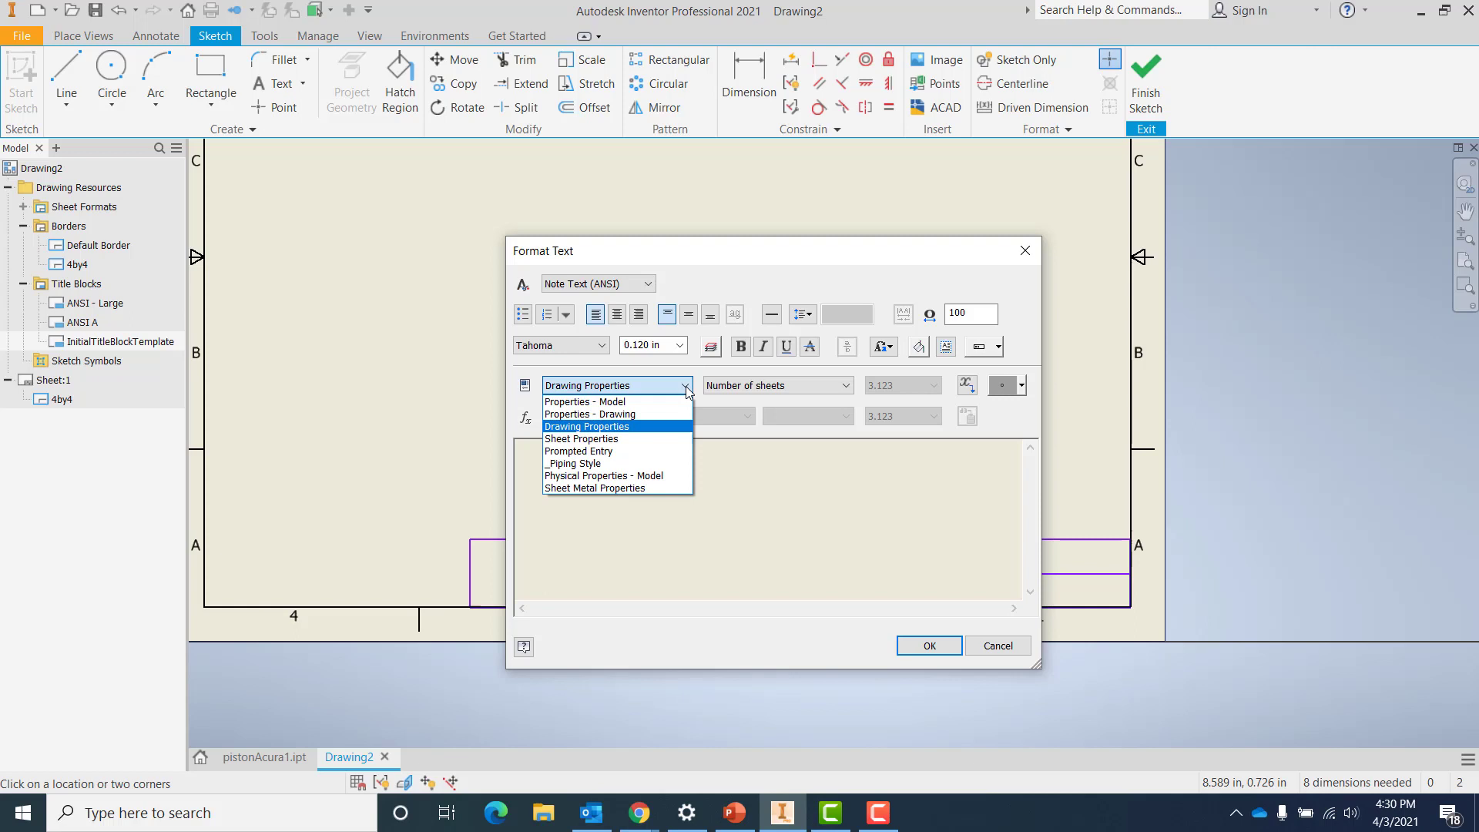
pyautogui.click(640, 439)
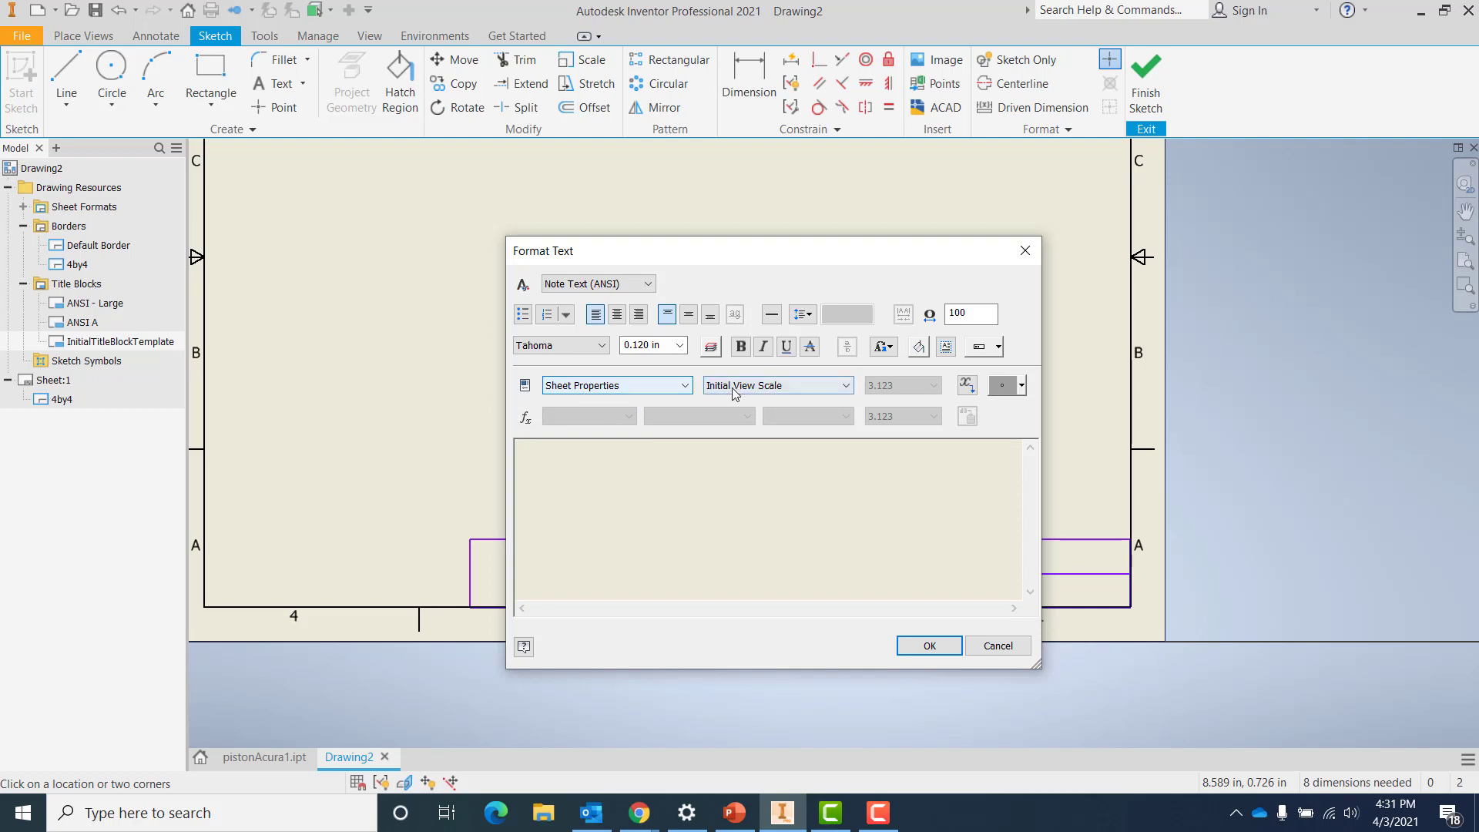
pyautogui.click(967, 385)
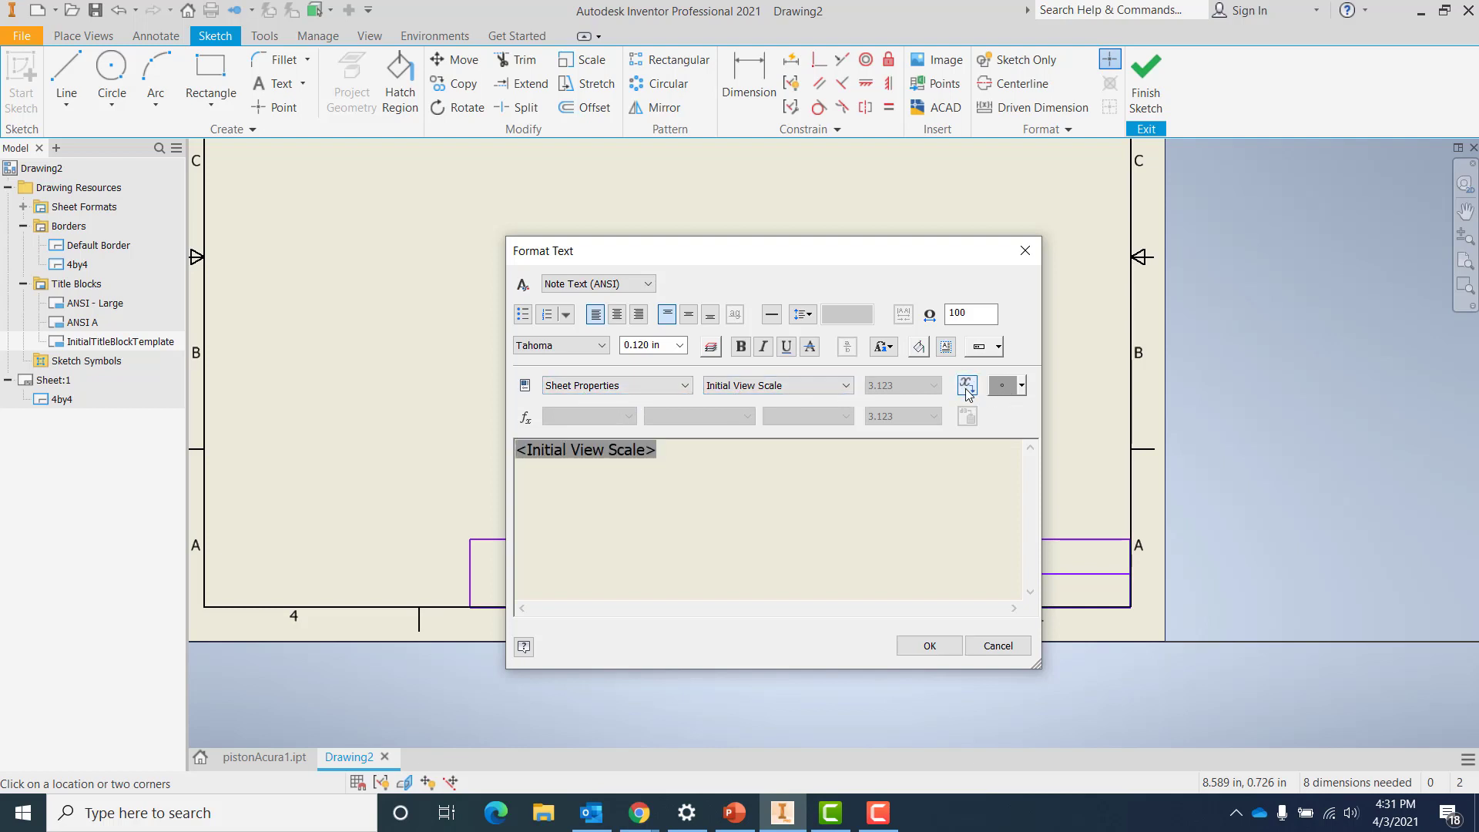
# Replace the text with the label "Scale:" followed by the Initial View Scale field, and accept it
pyautogui.click(520, 449)
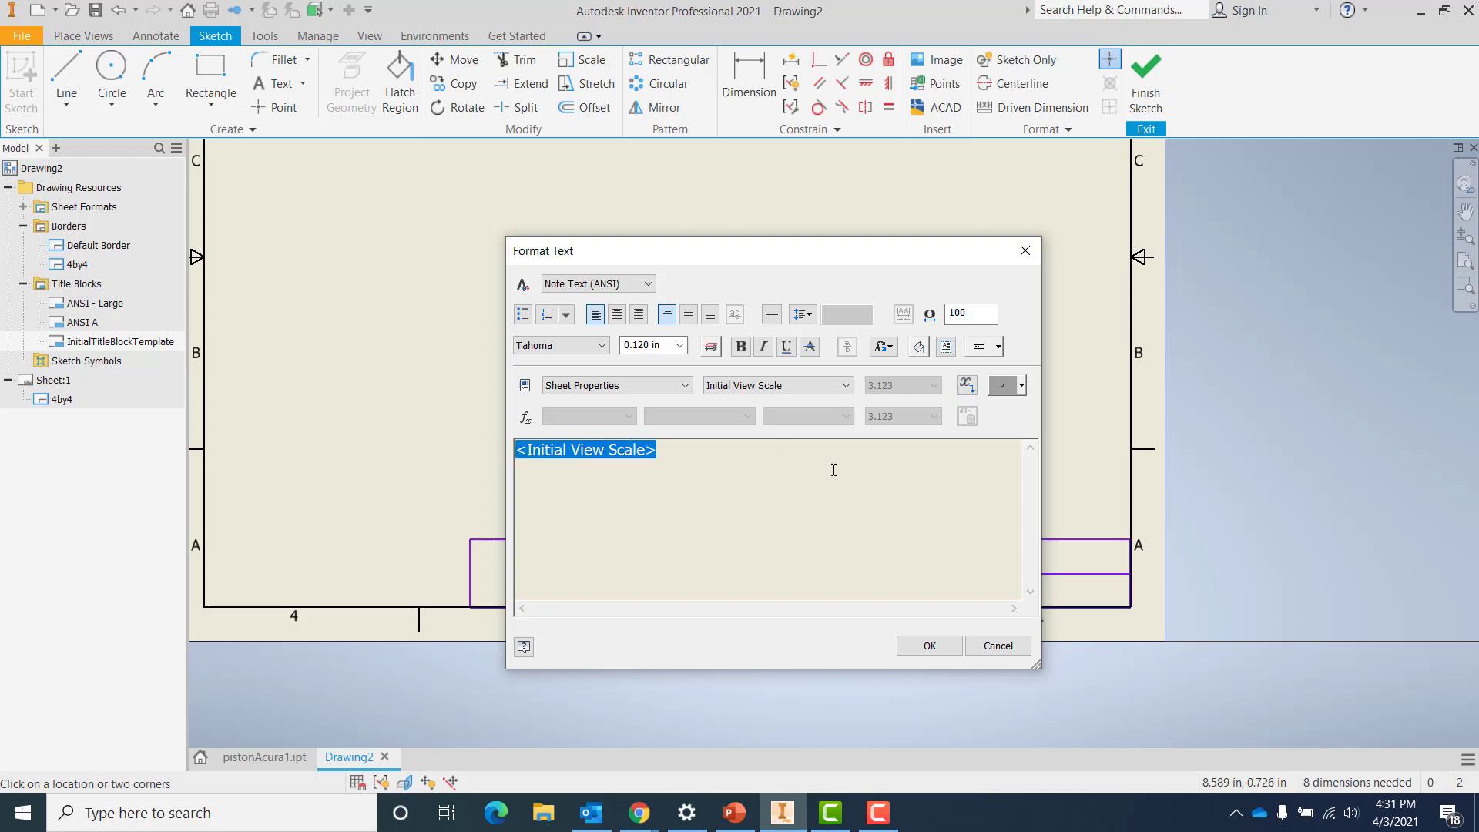
pyautogui.write('Scale:')
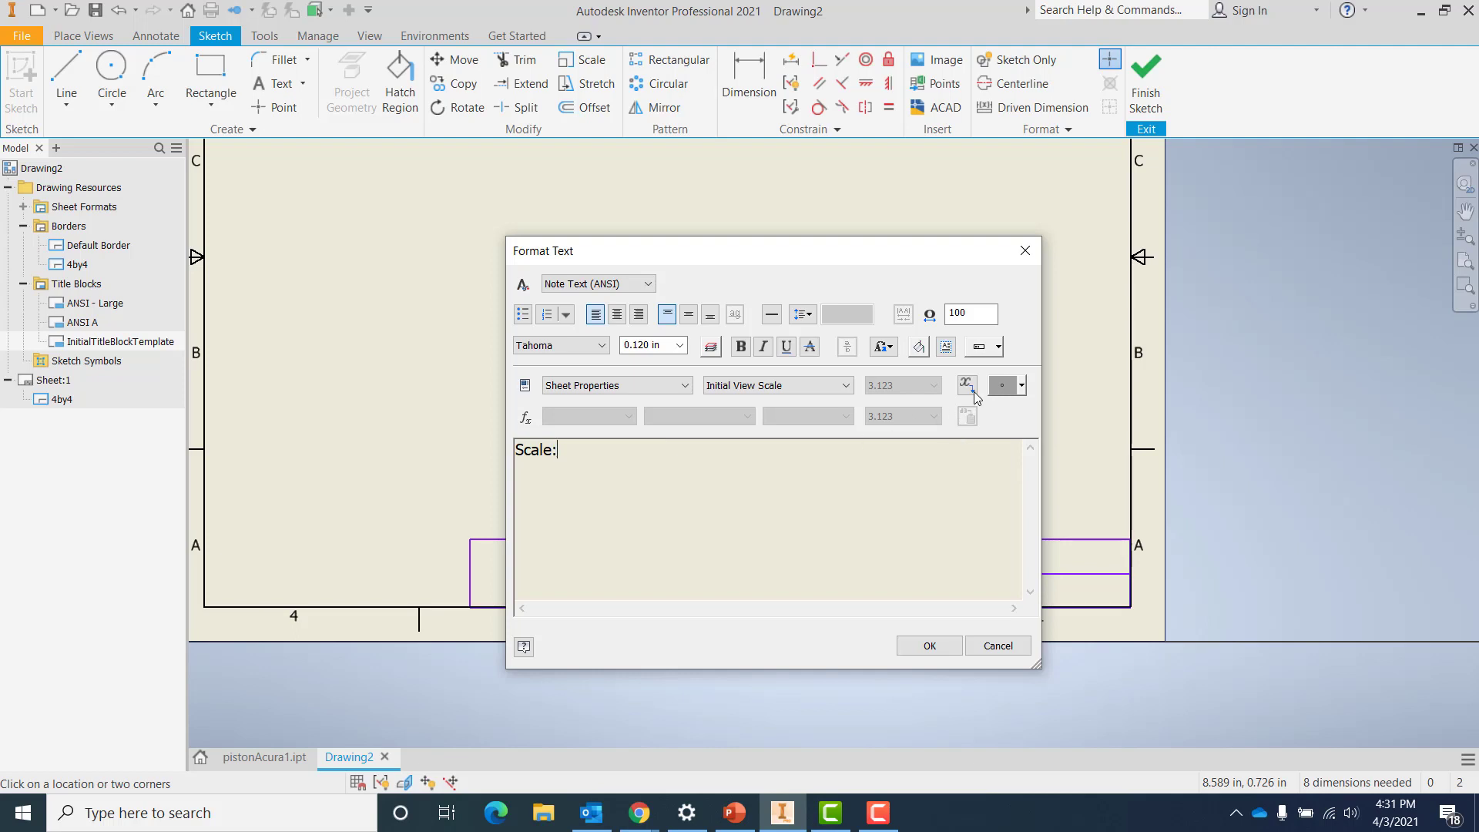
pyautogui.click(967, 385)
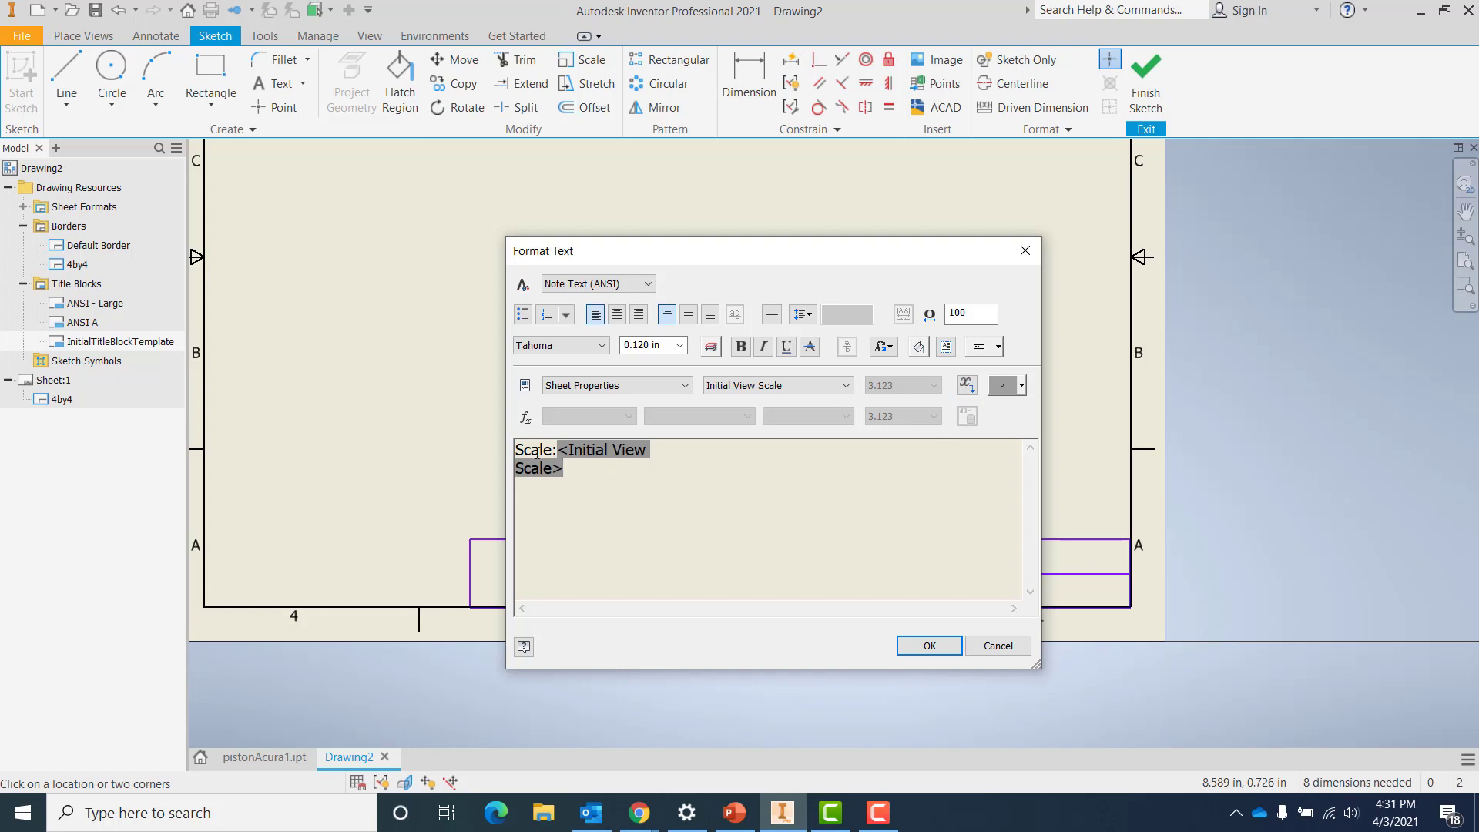
pyautogui.click(941, 648)
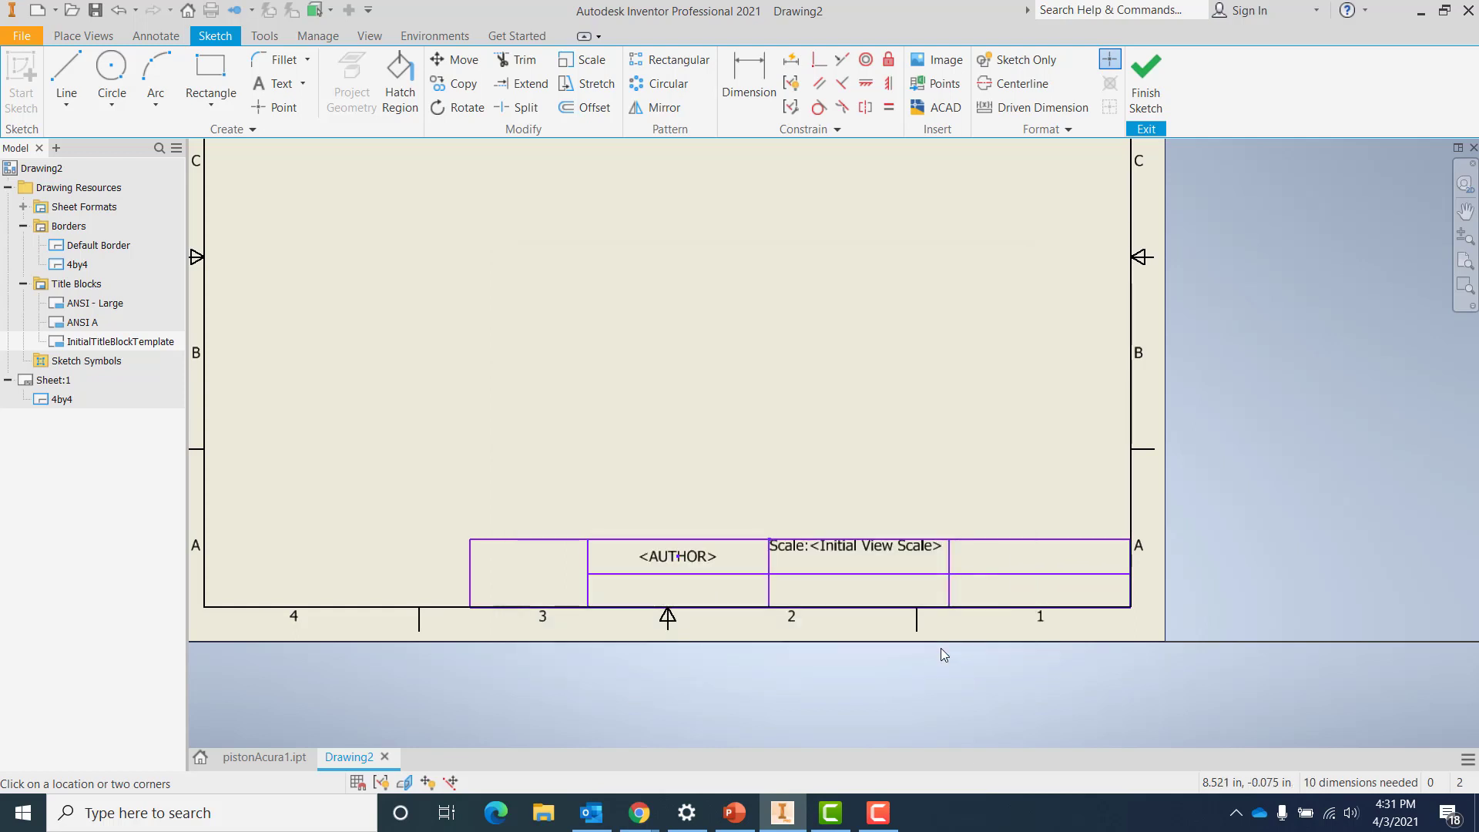
# Edit the scale text in the upper-middle cell to use centre and middle justification
pyautogui.press('Escape')
pyautogui.click(850, 549)
pyautogui.doubleClick(847, 548)
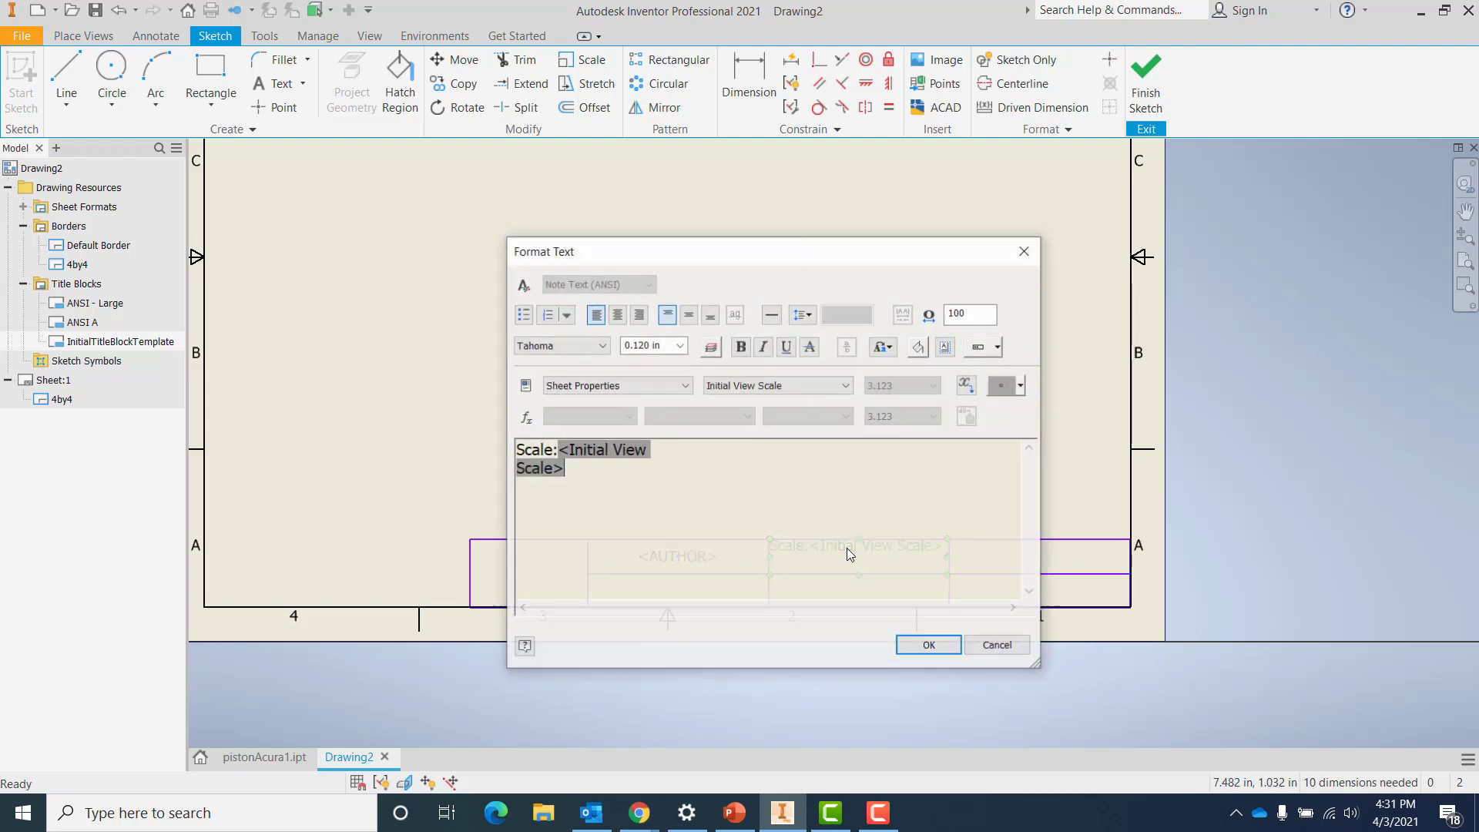
pyautogui.click(617, 314)
pyautogui.click(688, 317)
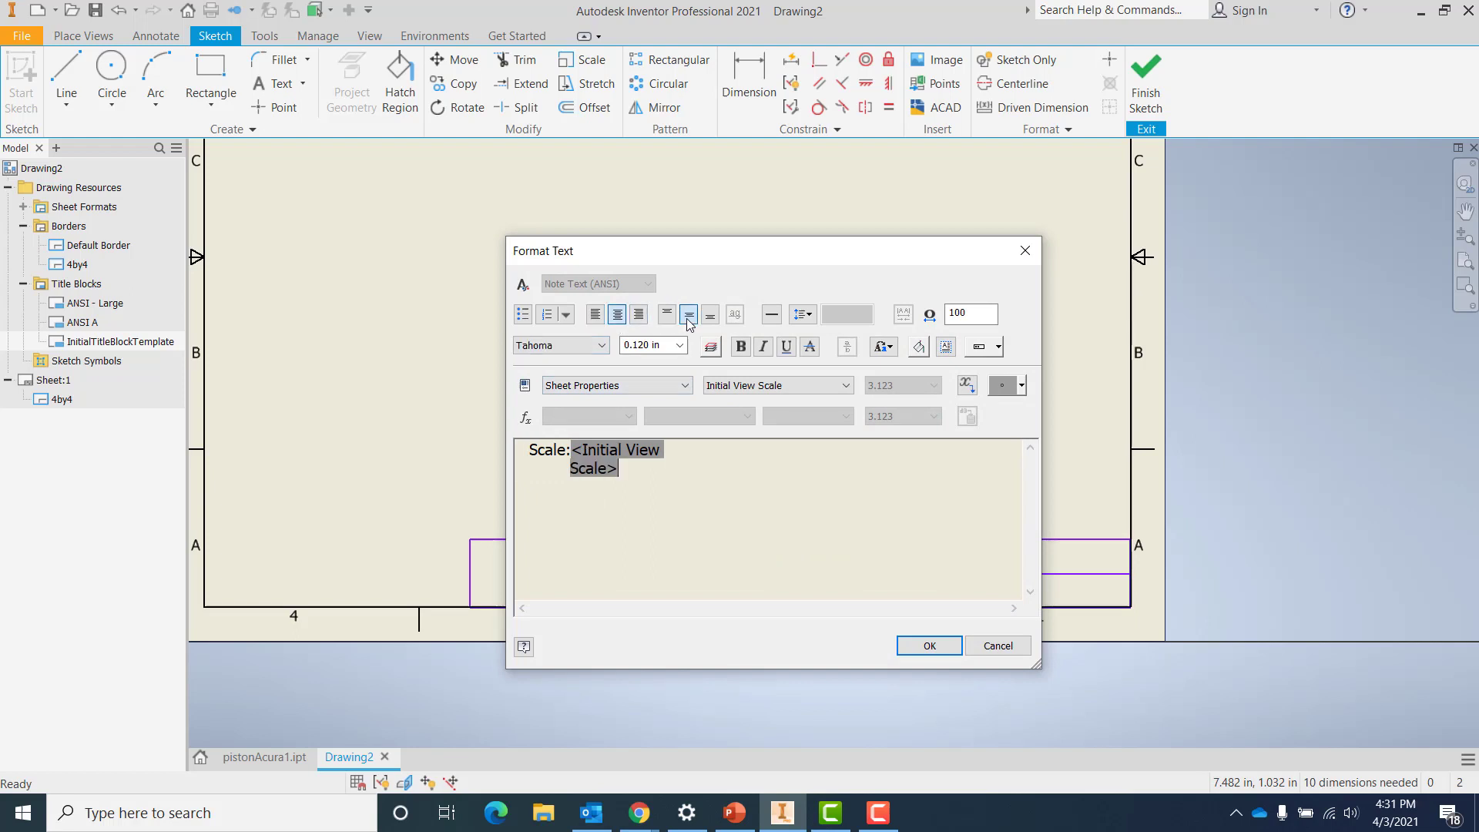
pyautogui.click(931, 647)
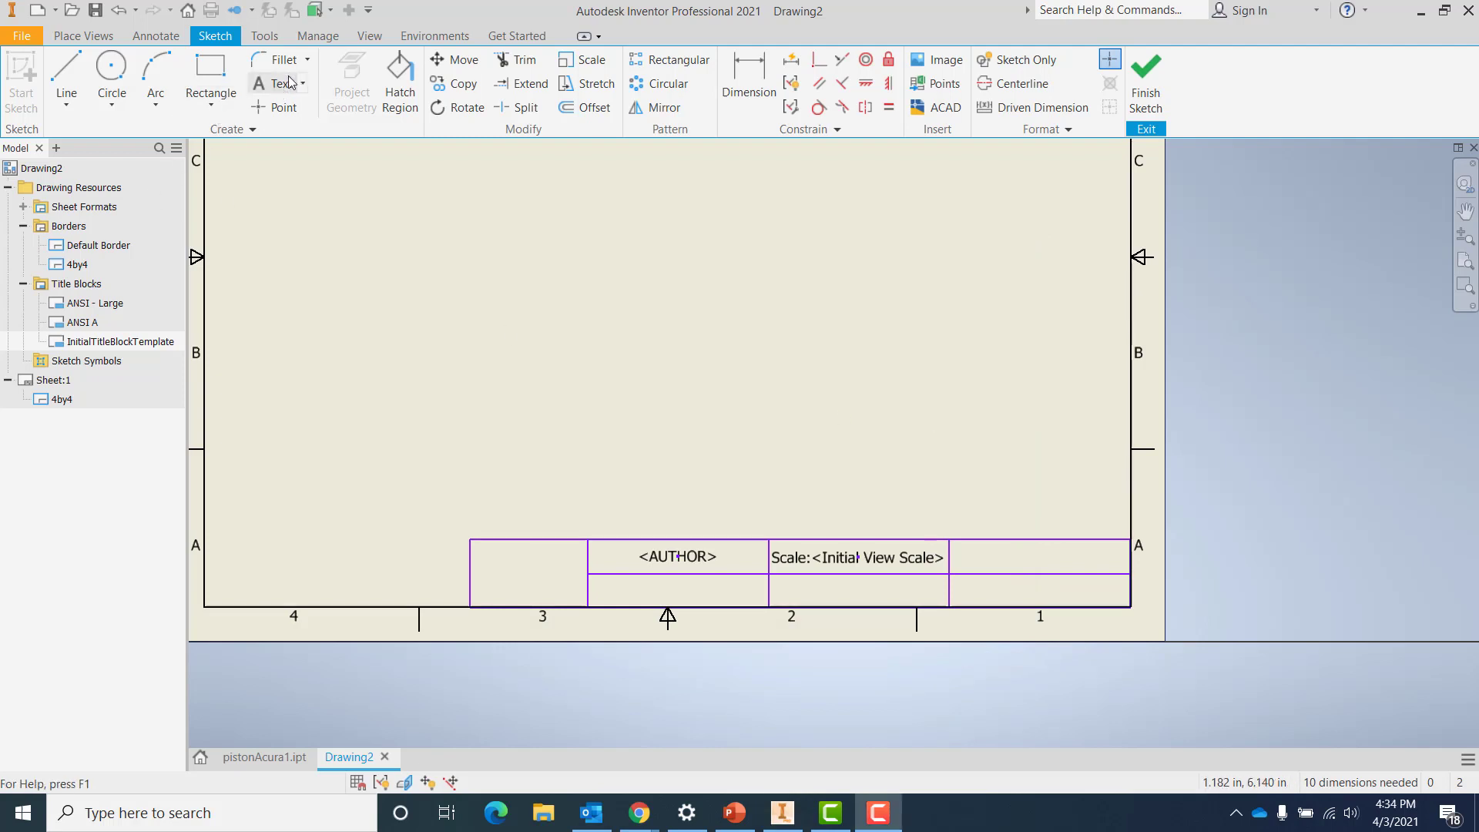
# Place a text box in the lower-left cell of the three-column grid, with centre and middle justification
pyautogui.click(291, 83)
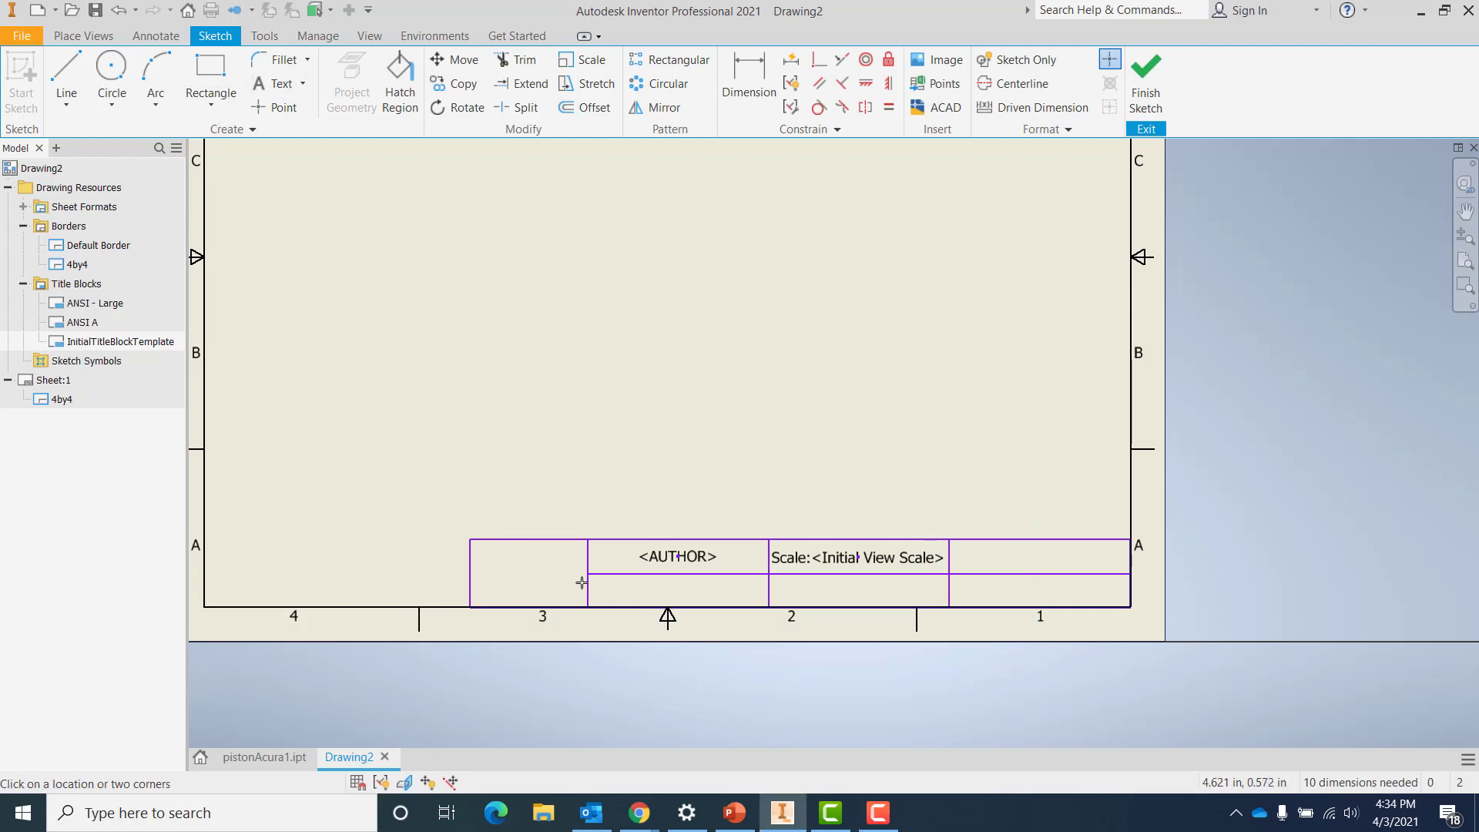
pyautogui.click(769, 609)
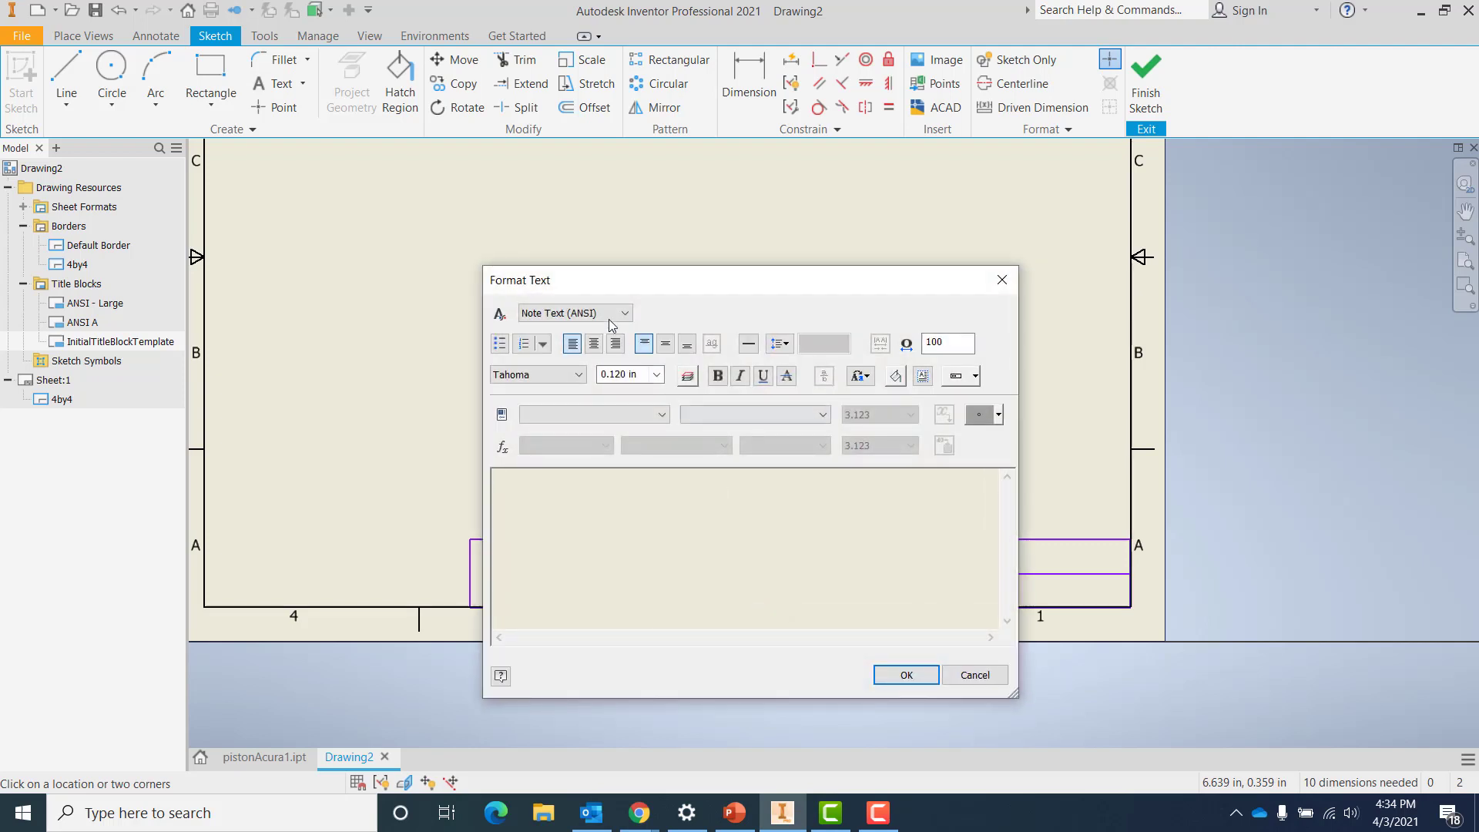
pyautogui.click(595, 345)
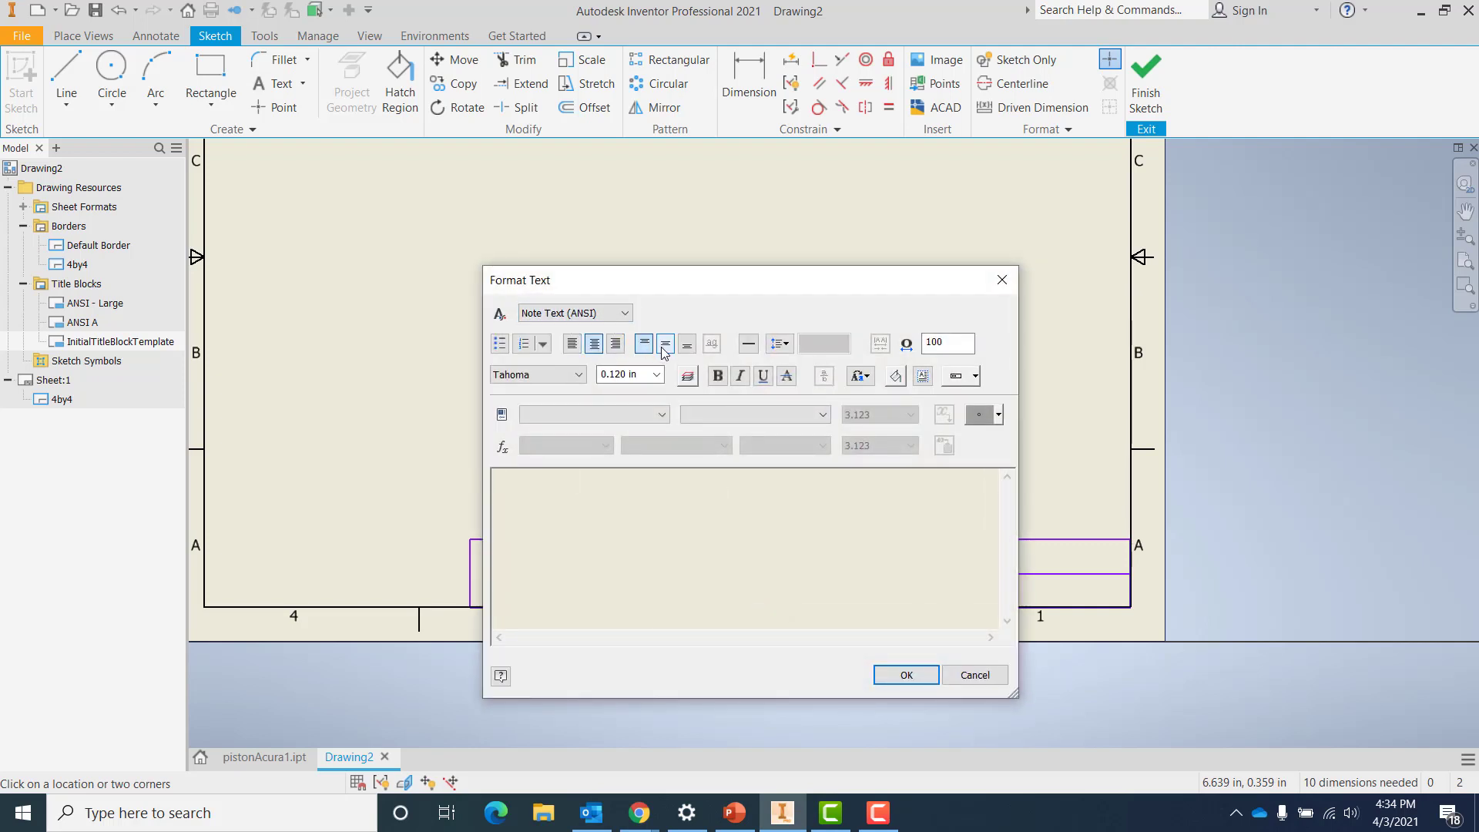
pyautogui.click(665, 346)
# Add the CREATION DATE field from Properties - Drawing to the text and accept it
pyautogui.click(666, 415)
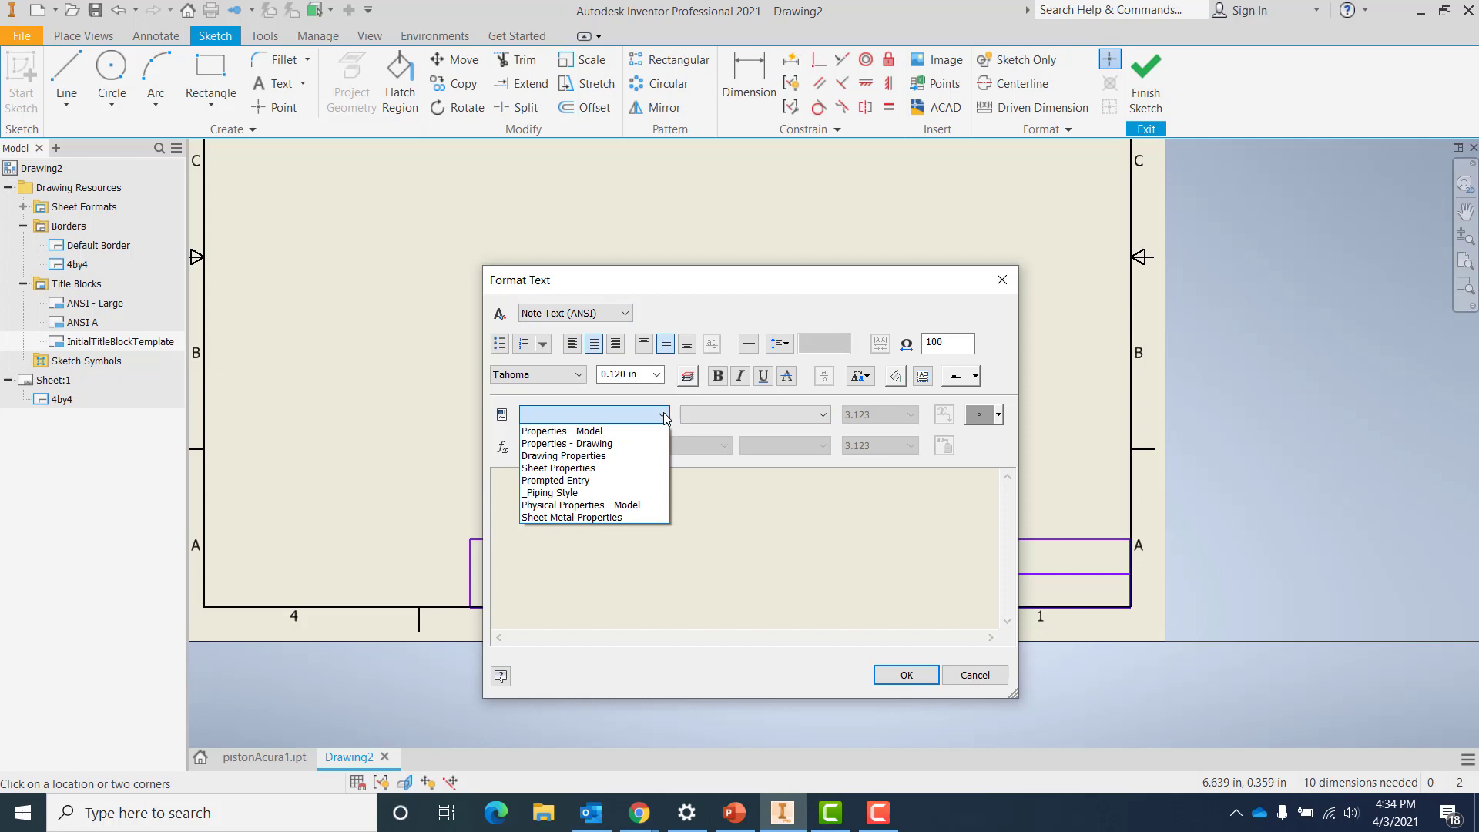
pyautogui.click(635, 457)
pyautogui.click(824, 416)
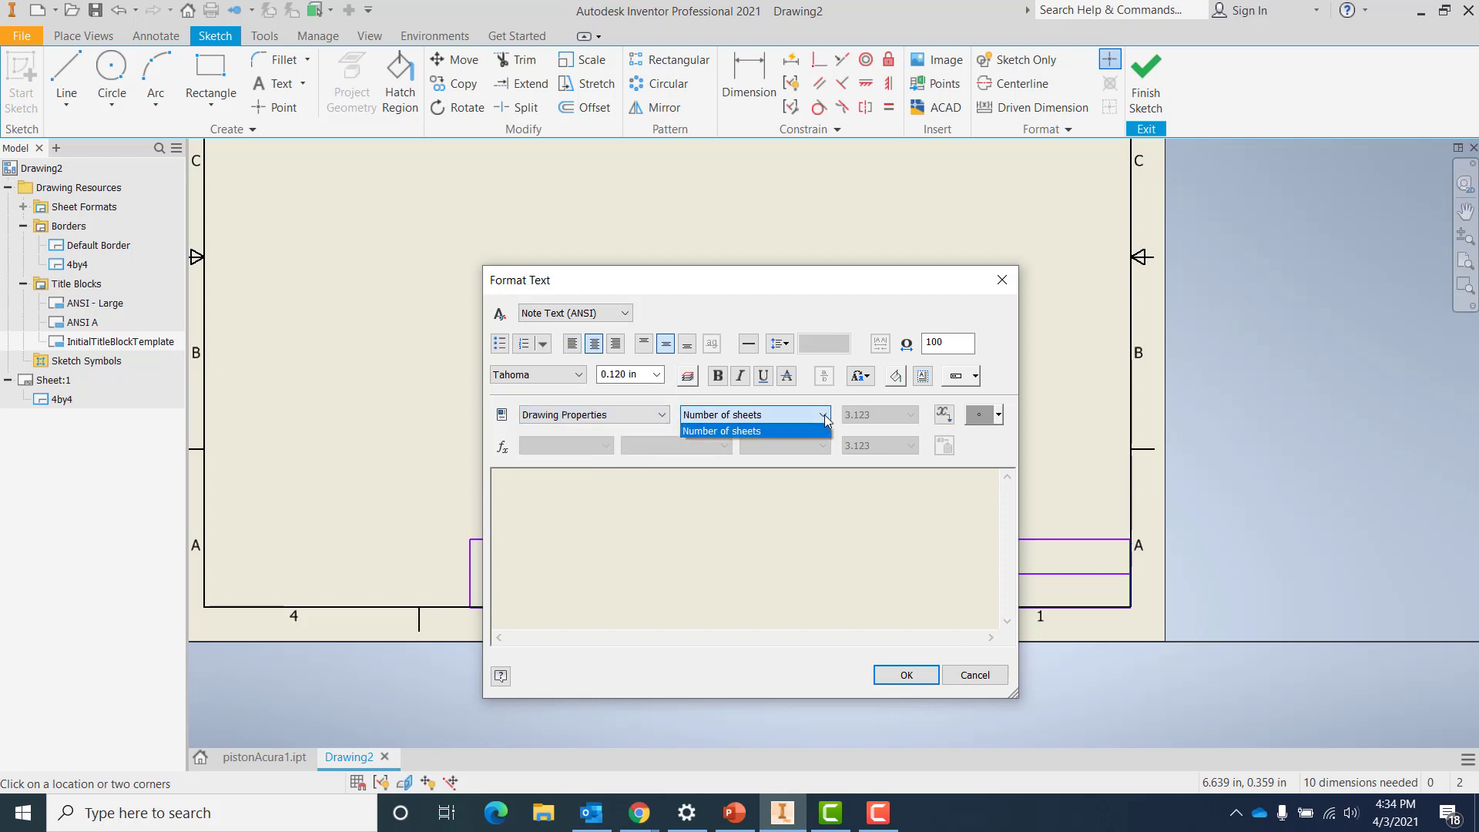
pyautogui.click(730, 429)
pyautogui.click(667, 418)
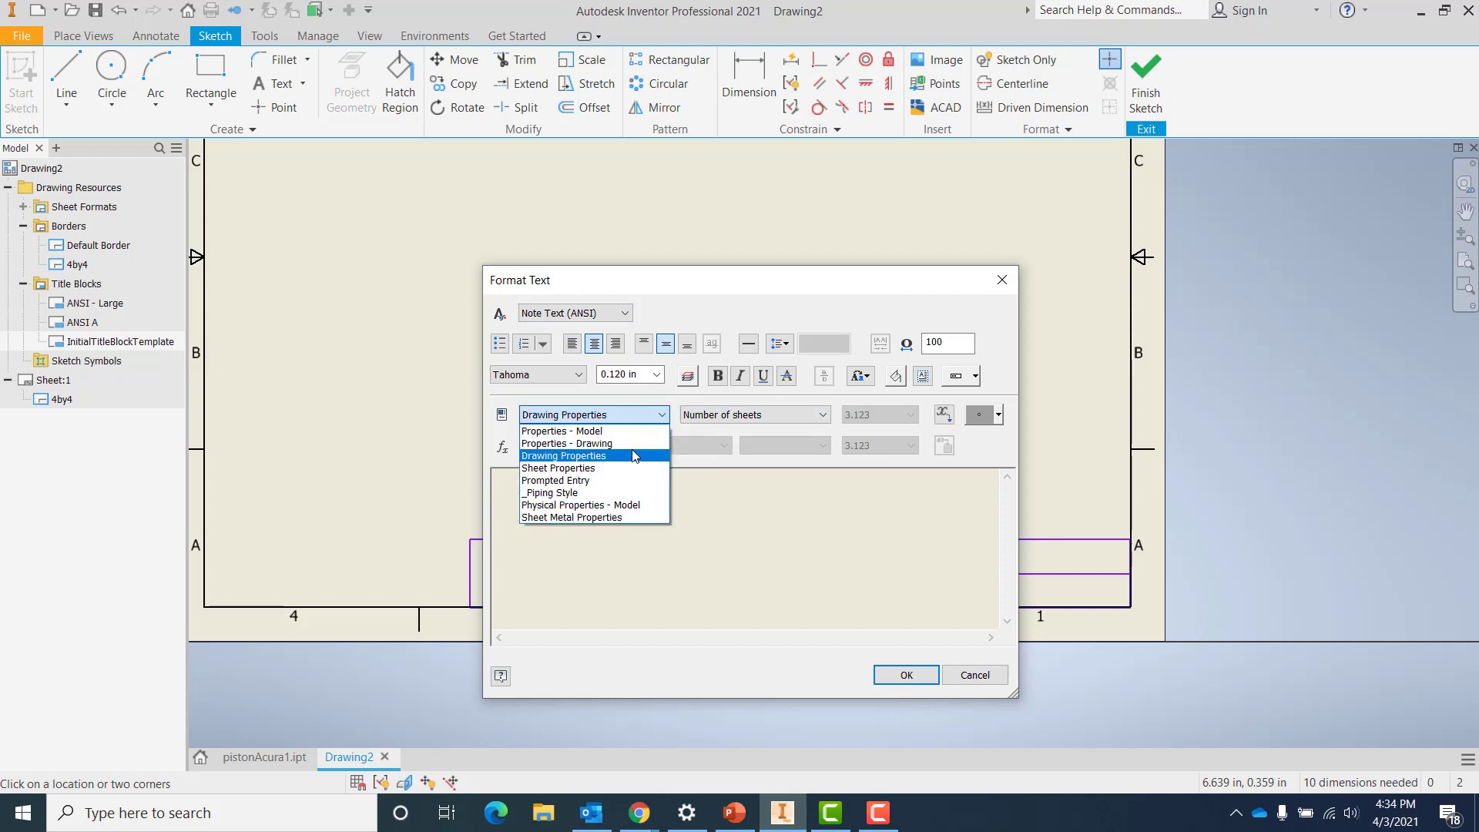
pyautogui.click(628, 448)
pyautogui.click(641, 416)
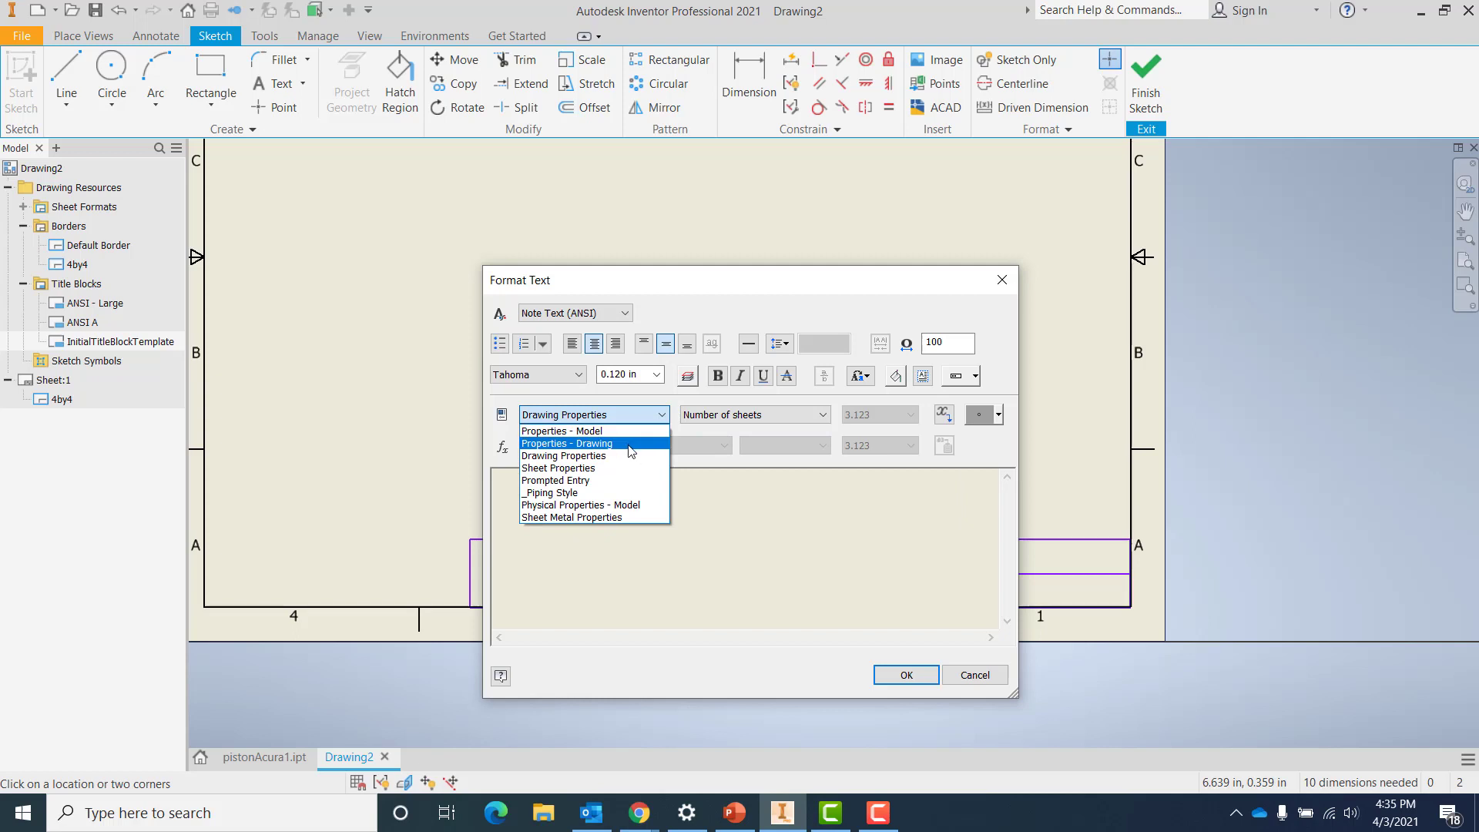
pyautogui.click(608, 427)
pyautogui.click(763, 414)
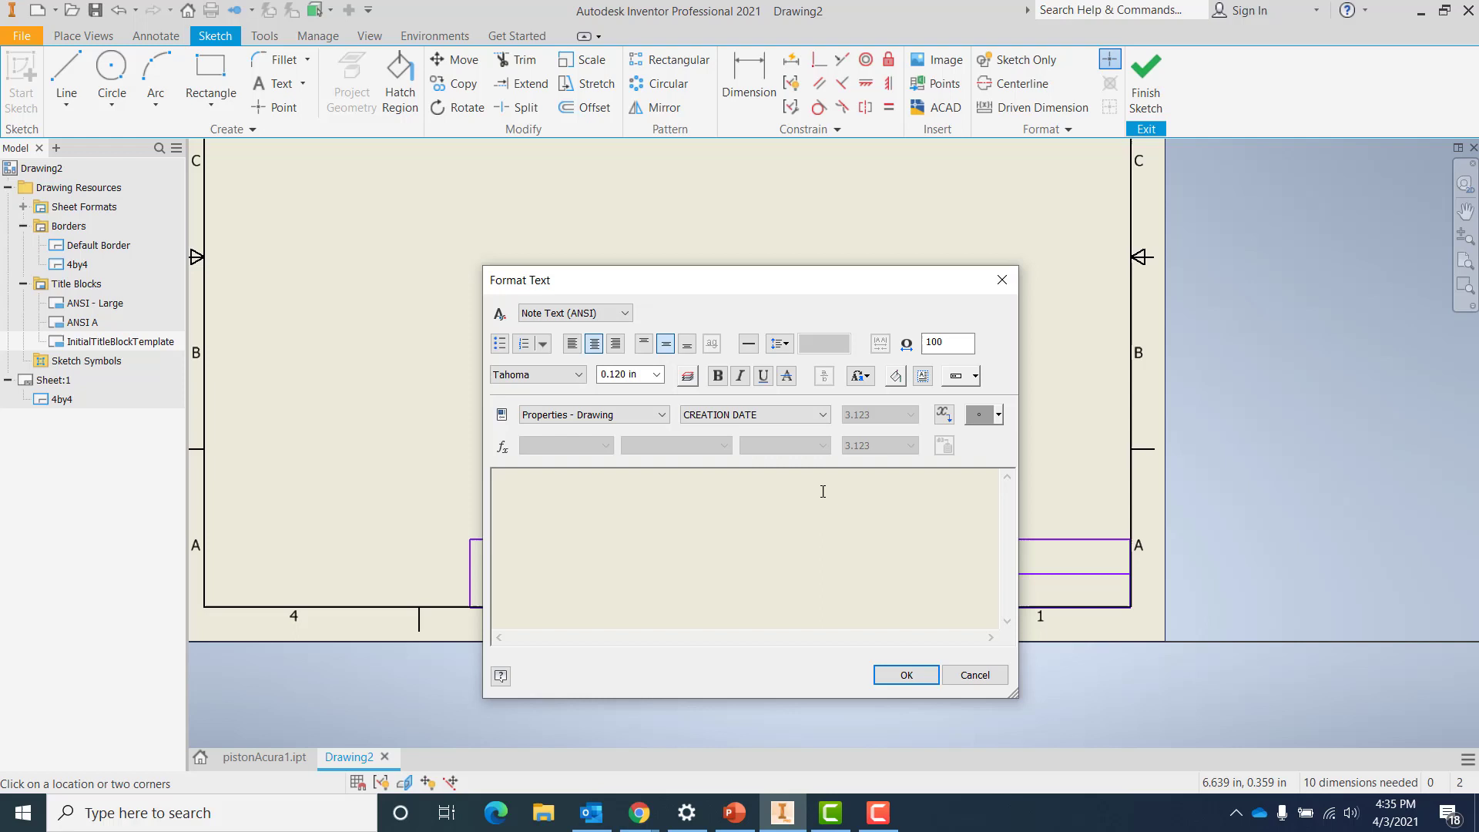
pyautogui.click(944, 416)
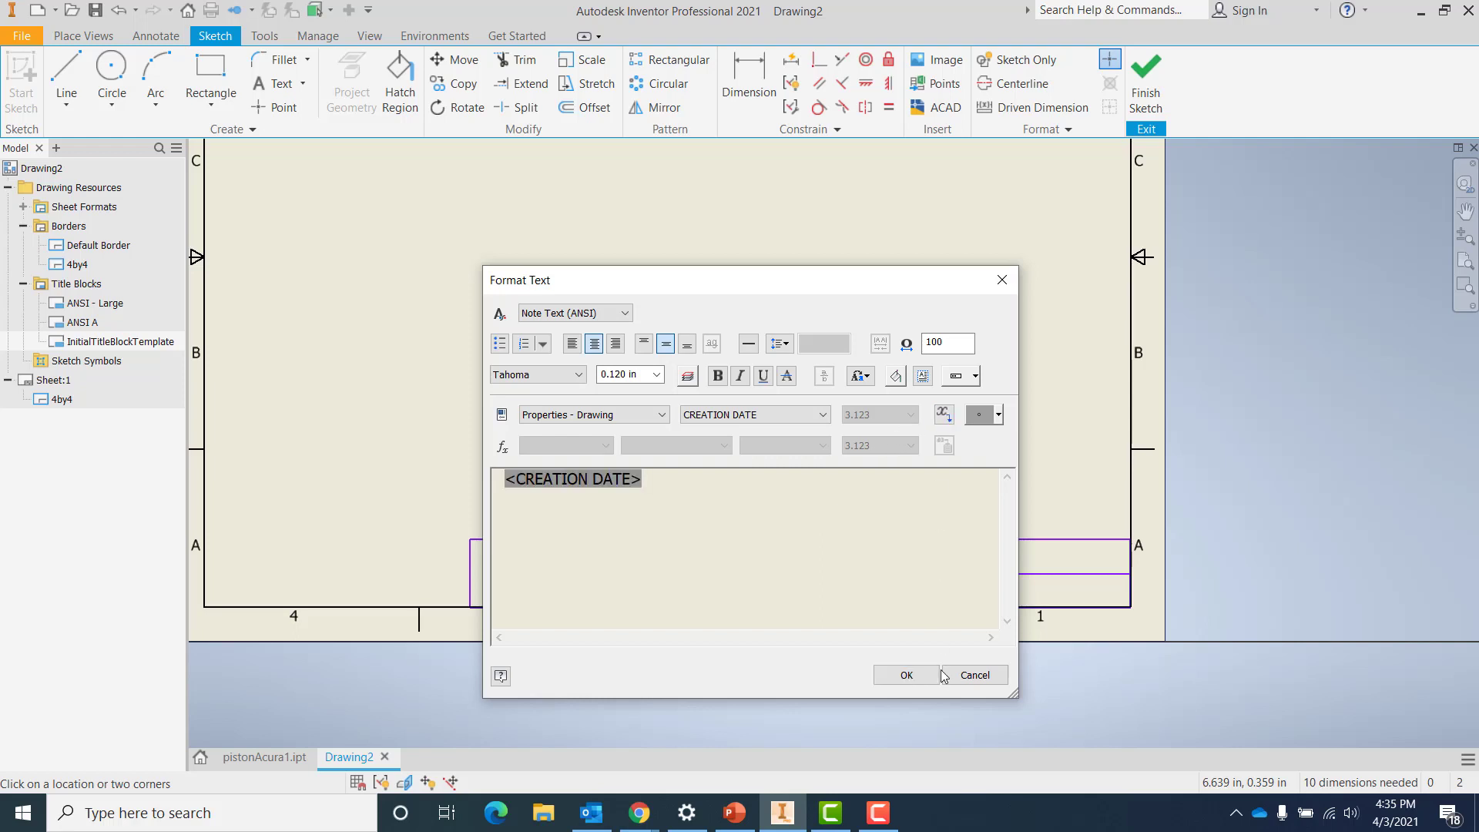
pyautogui.click(905, 675)
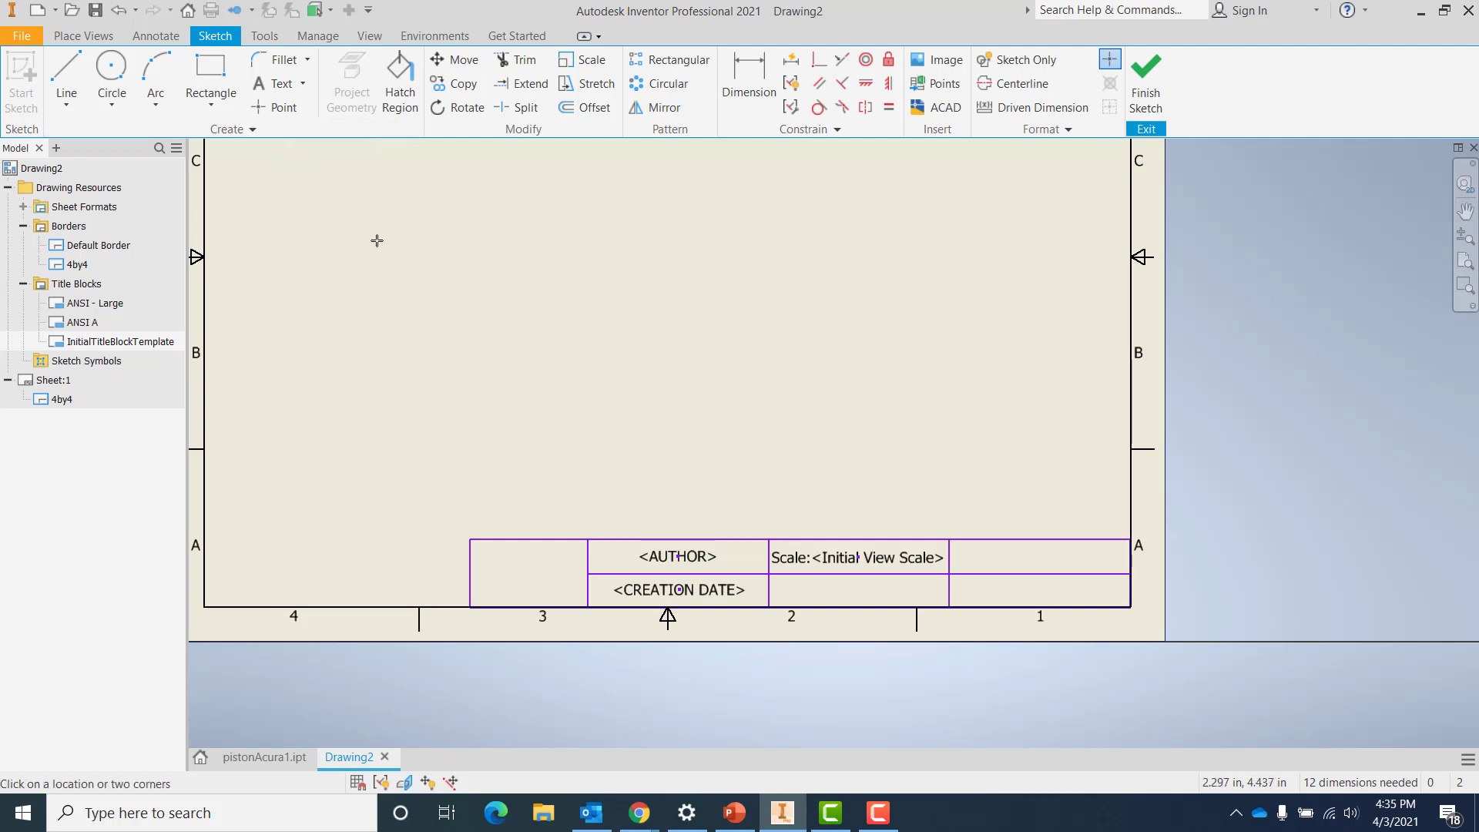
# Place a text box in the lower-middle cell of the grid, with centre and middle justification
pyautogui.click(285, 91)
pyautogui.click(948, 609)
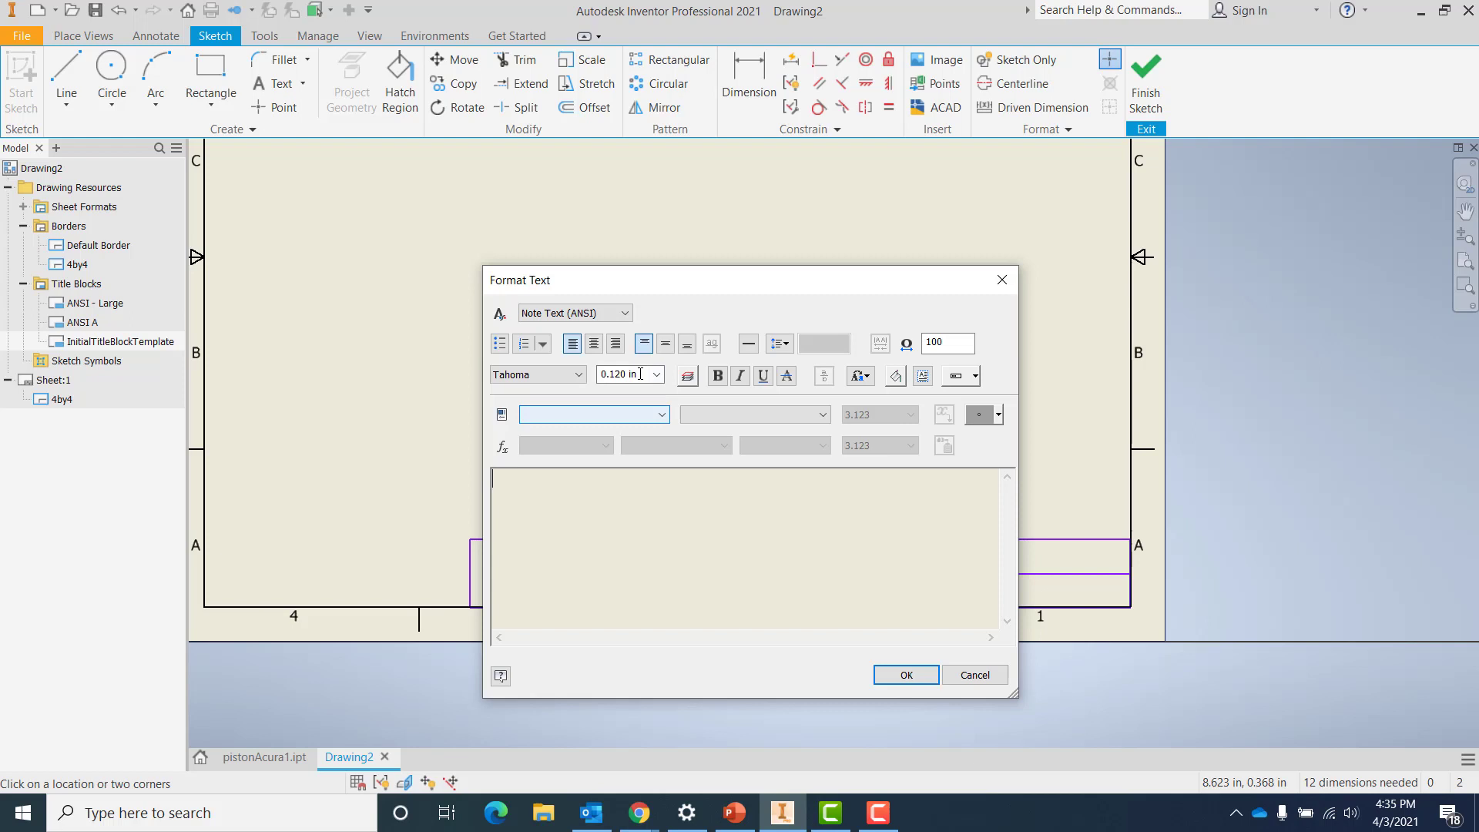
pyautogui.click(594, 344)
pyautogui.click(666, 344)
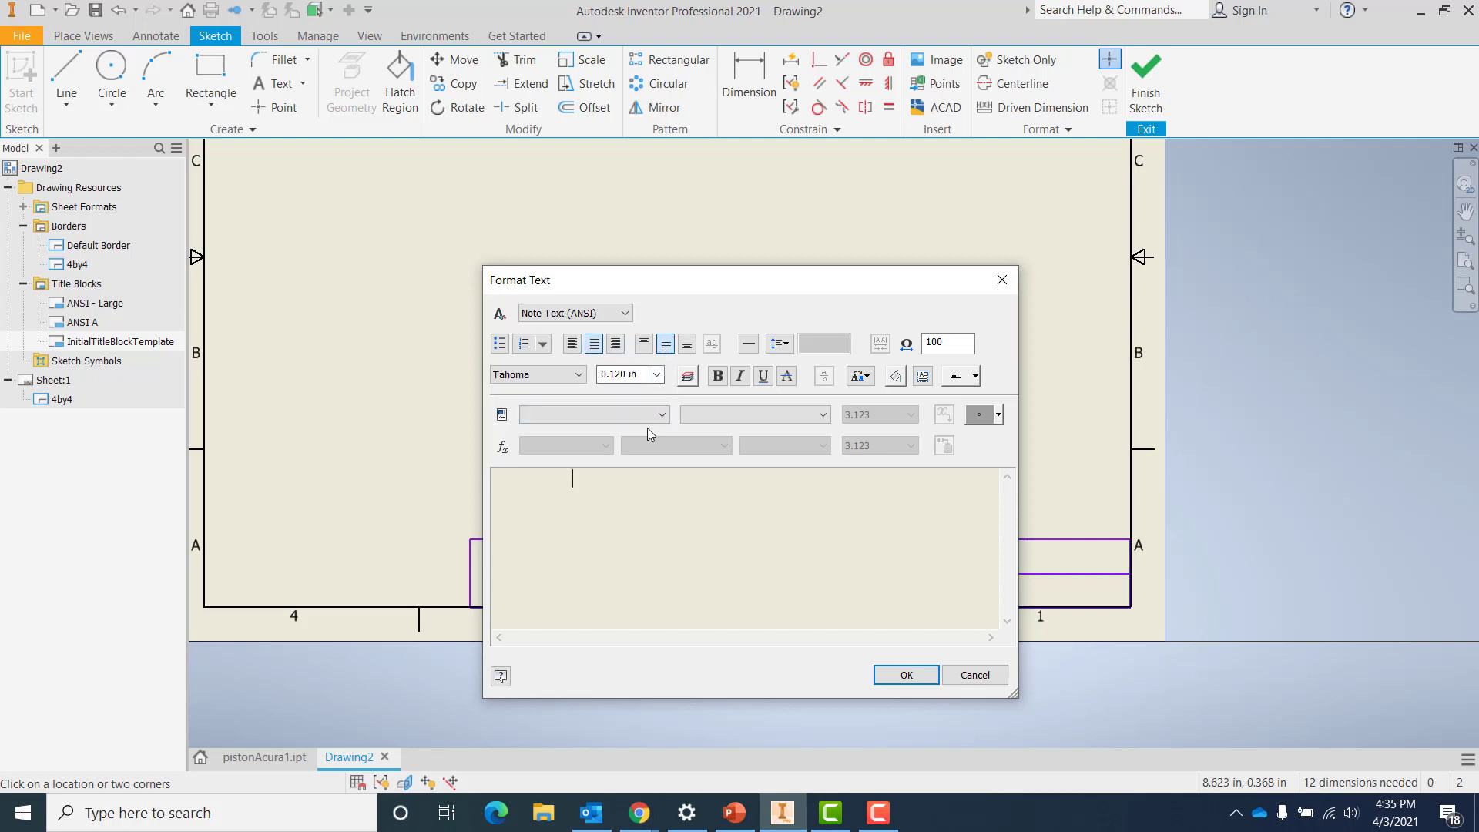
# Add a Prompted Entry field with the prompt "Class Name" to the text and accept it
pyautogui.click(658, 419)
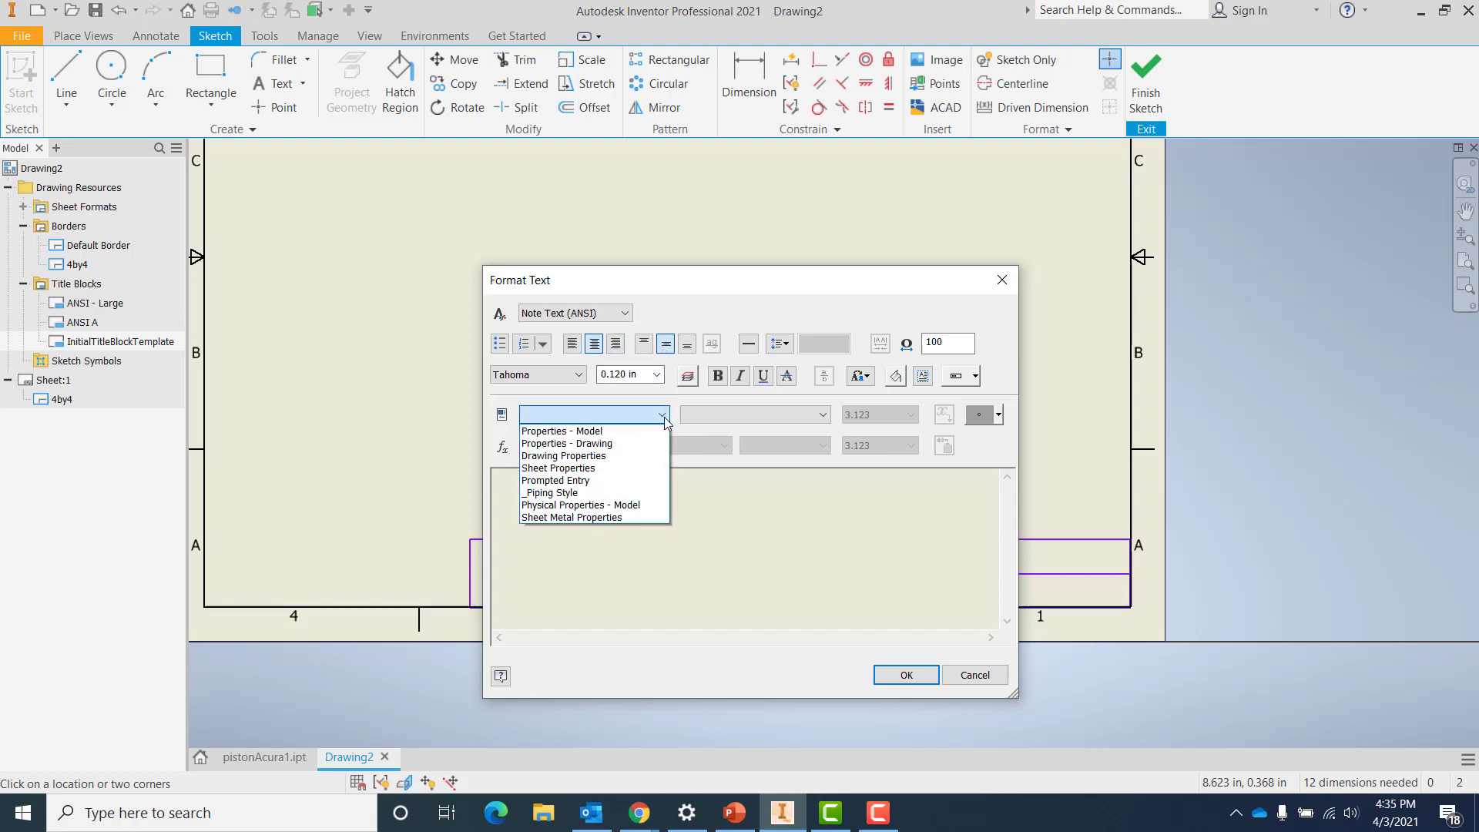
pyautogui.click(630, 481)
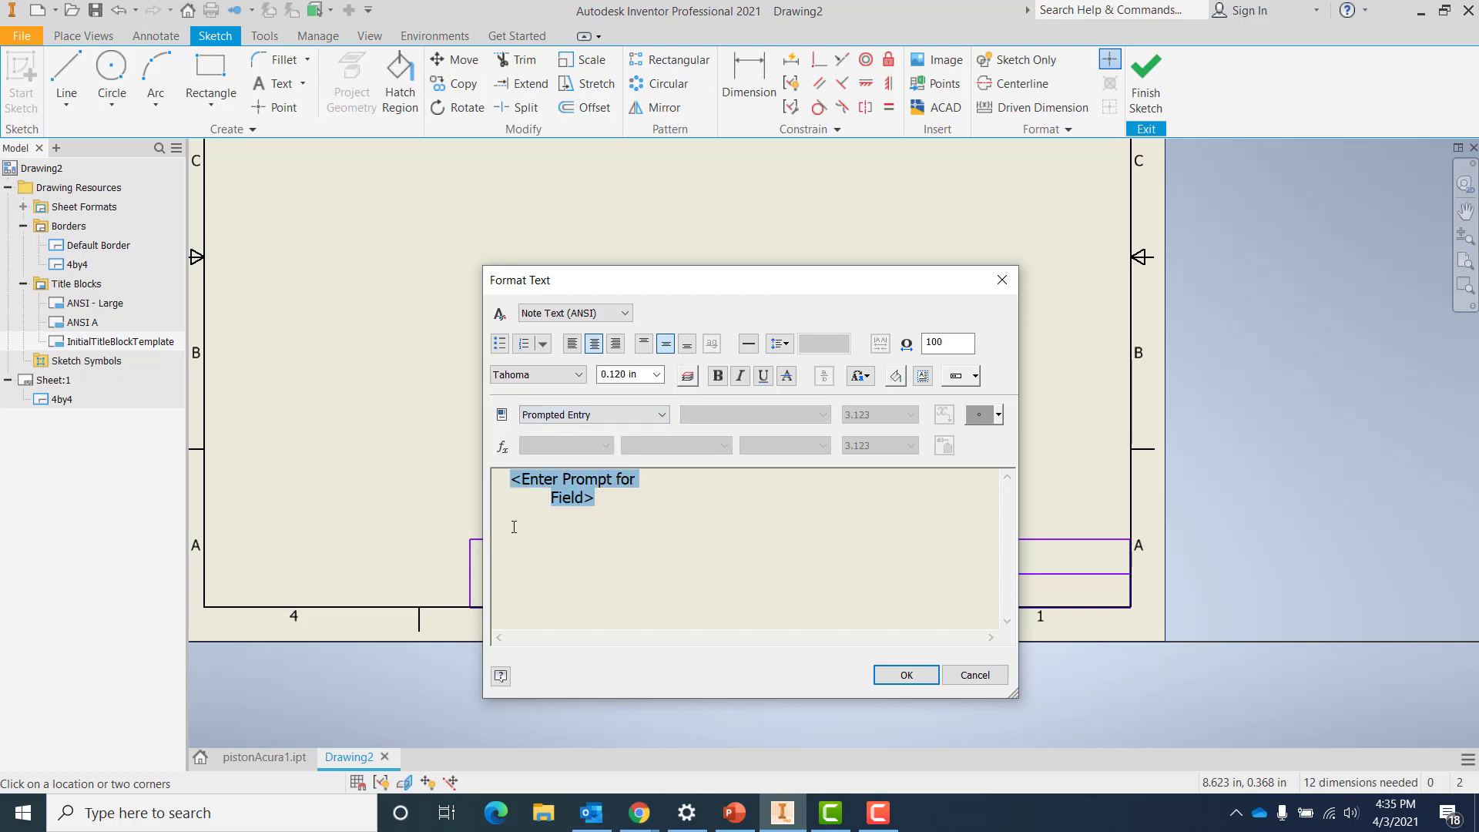
pyautogui.click(540, 485)
pyautogui.moveTo(523, 479); pyautogui.dragTo(553, 493)
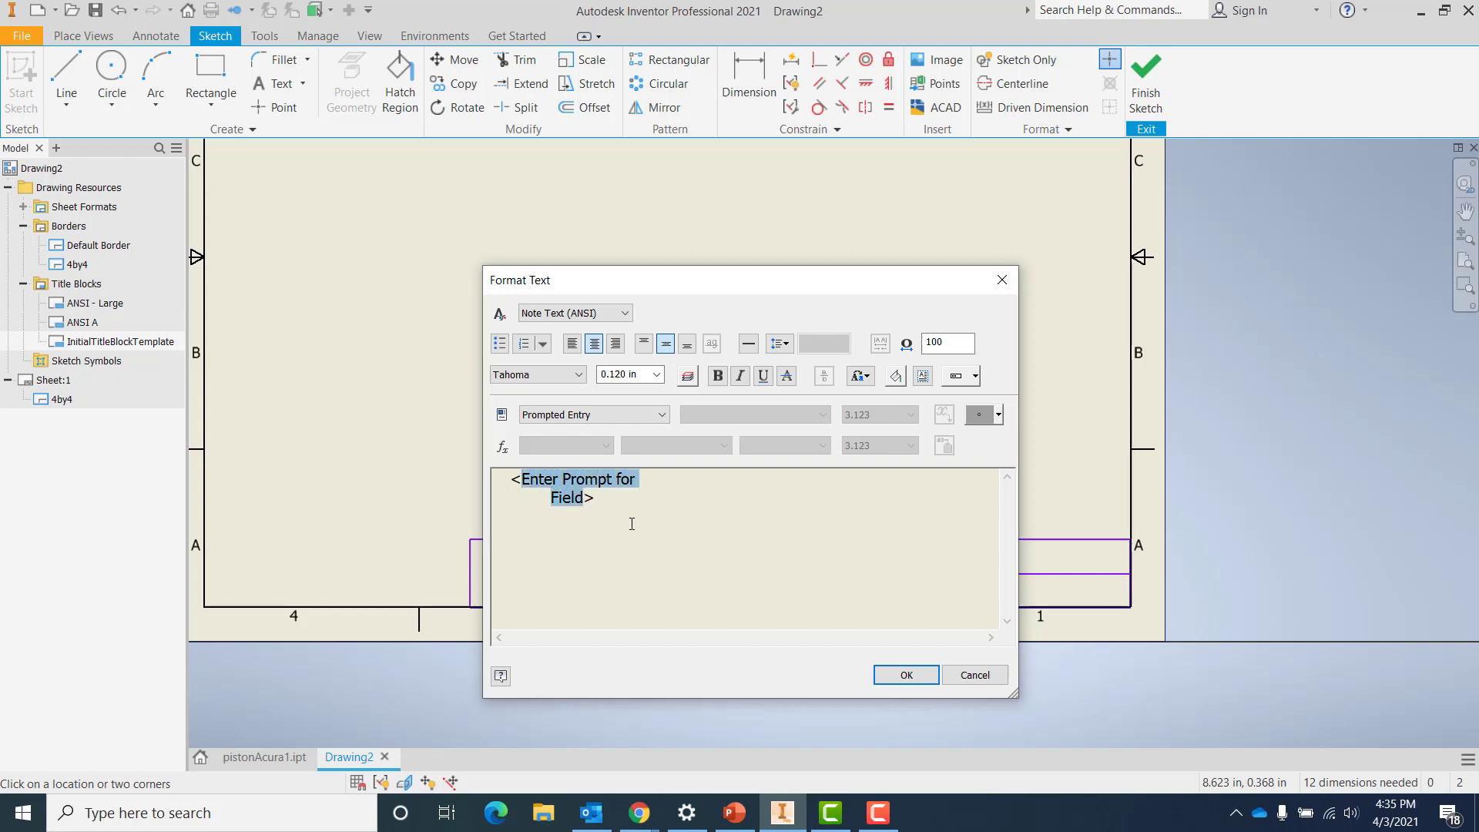
pyautogui.write('Class ')
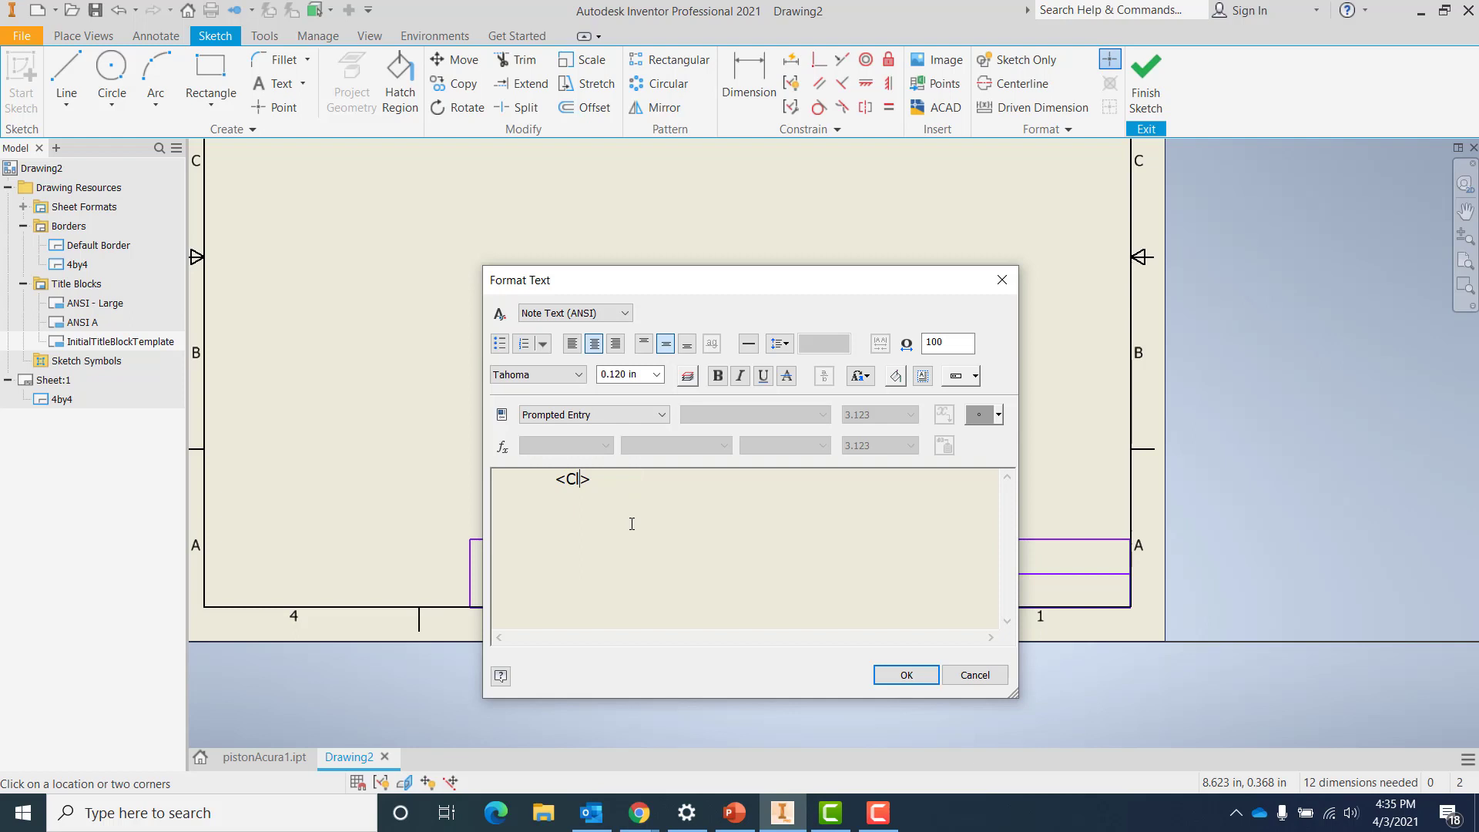
pyautogui.write('Name')
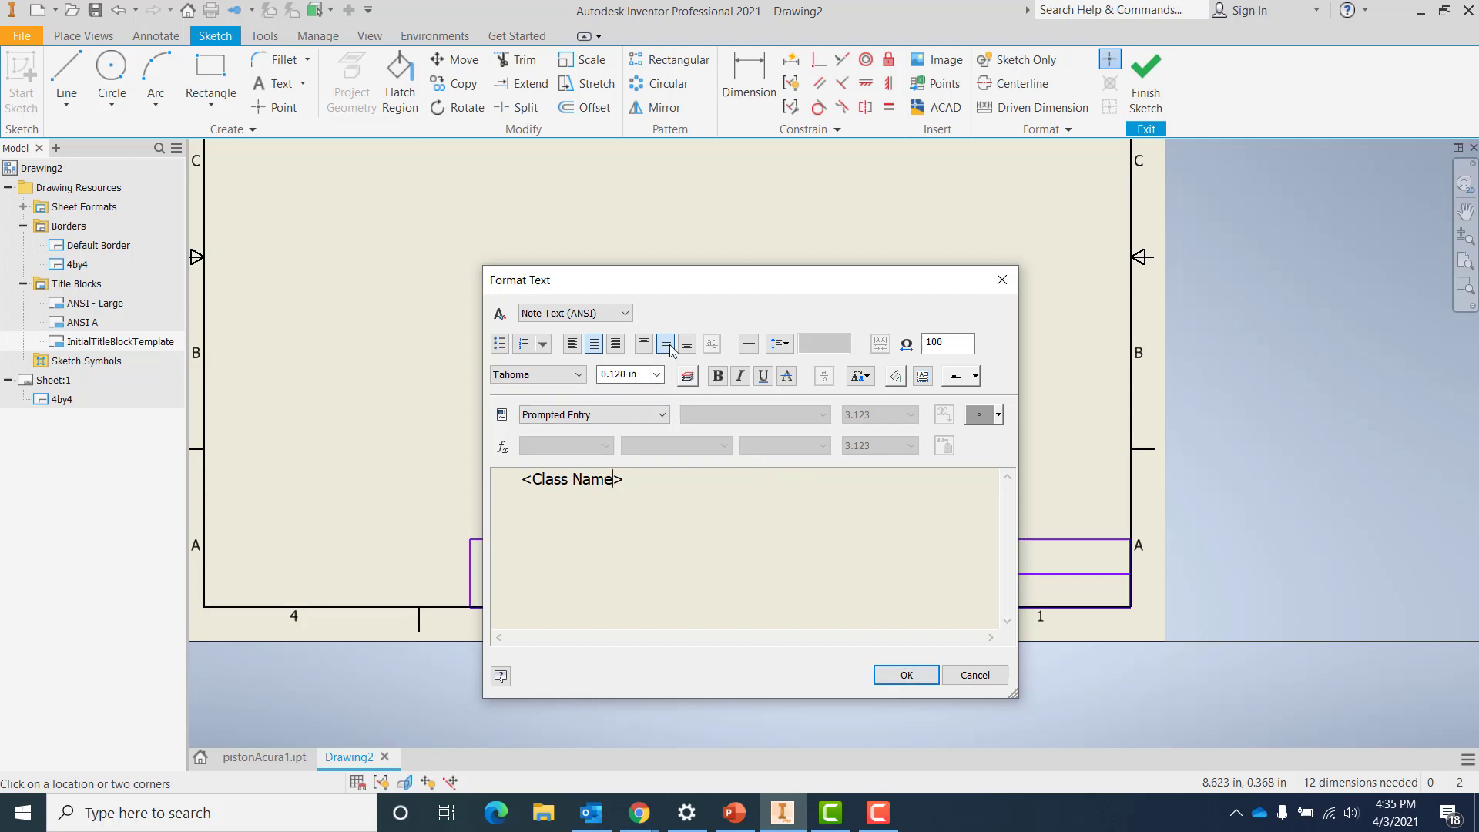
pyautogui.click(902, 676)
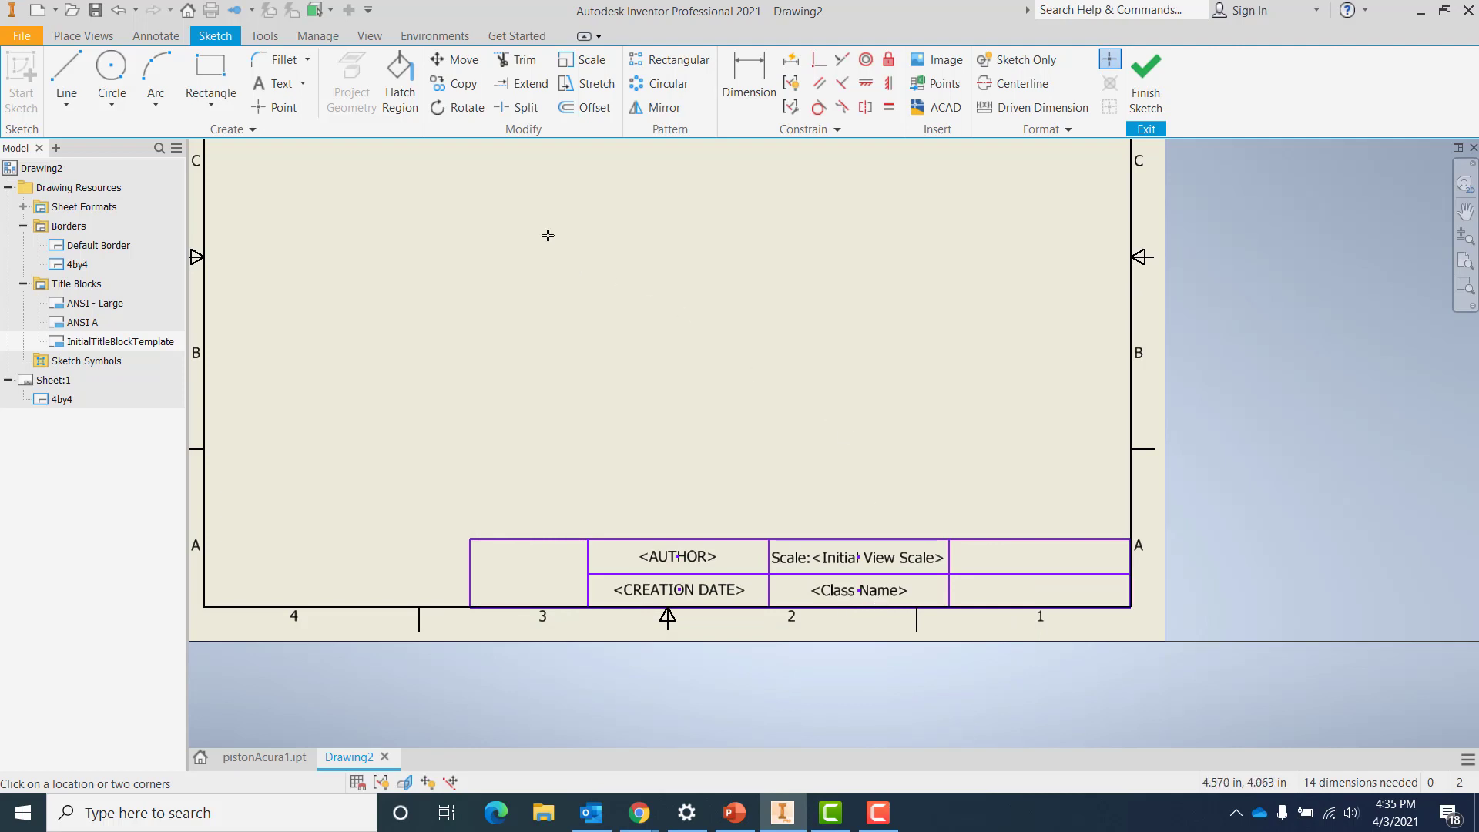
# Place a text box in the lower-right cell of the title block grid, with centre and middle justification
pyautogui.click(286, 109)
pyautogui.click(950, 571)
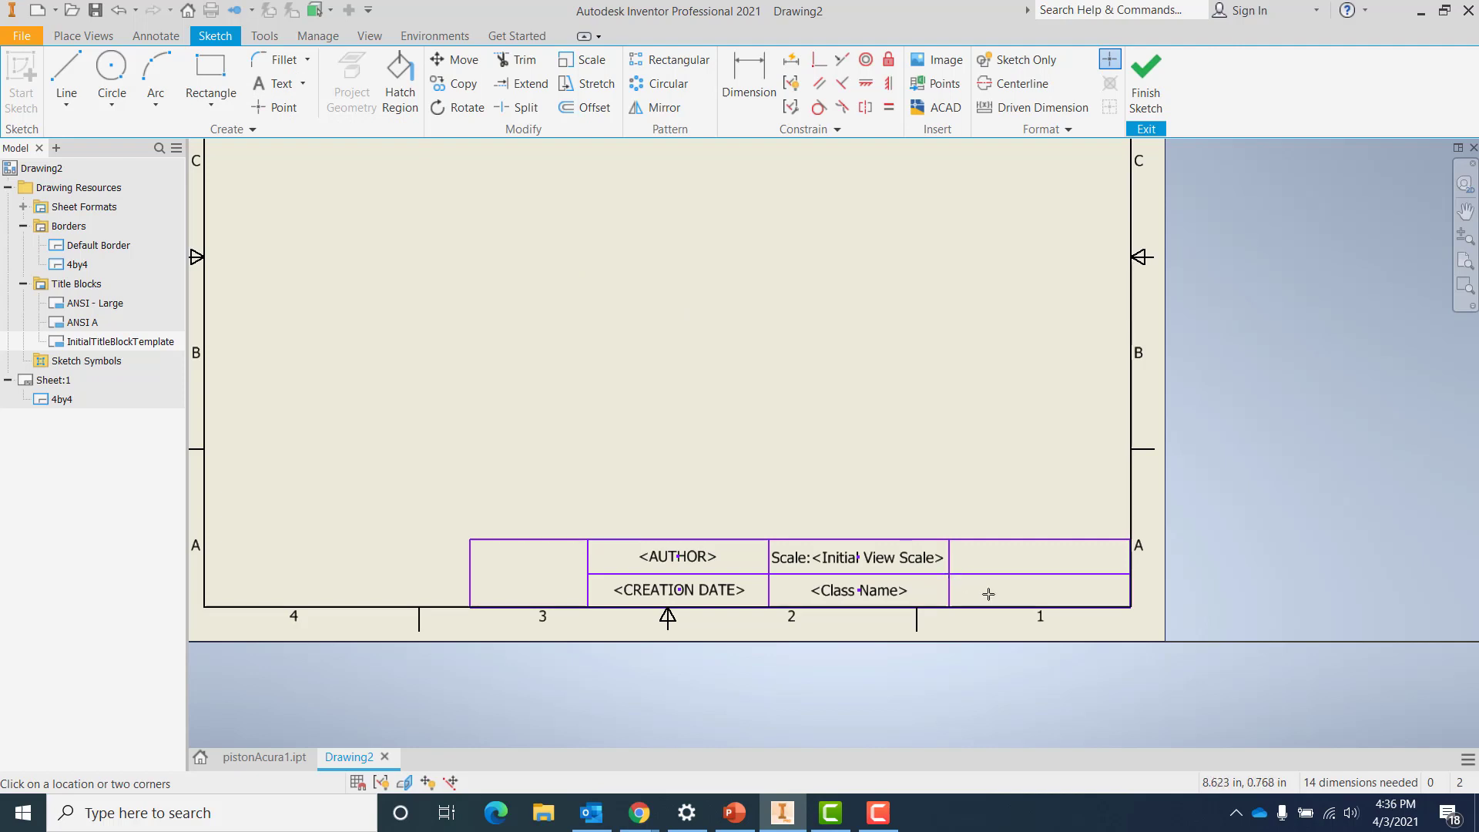
pyautogui.click(1130, 609)
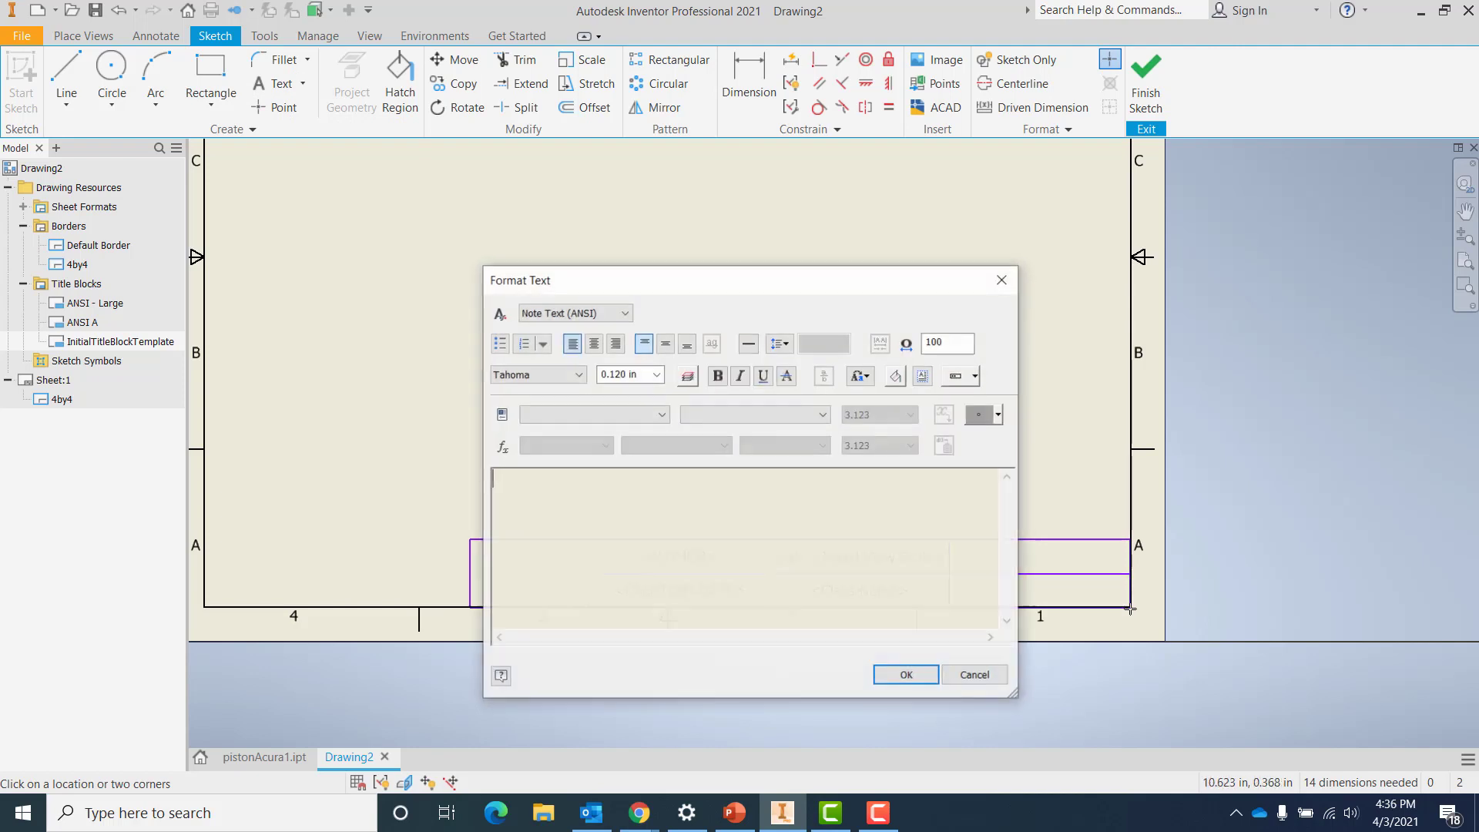
pyautogui.click(666, 343)
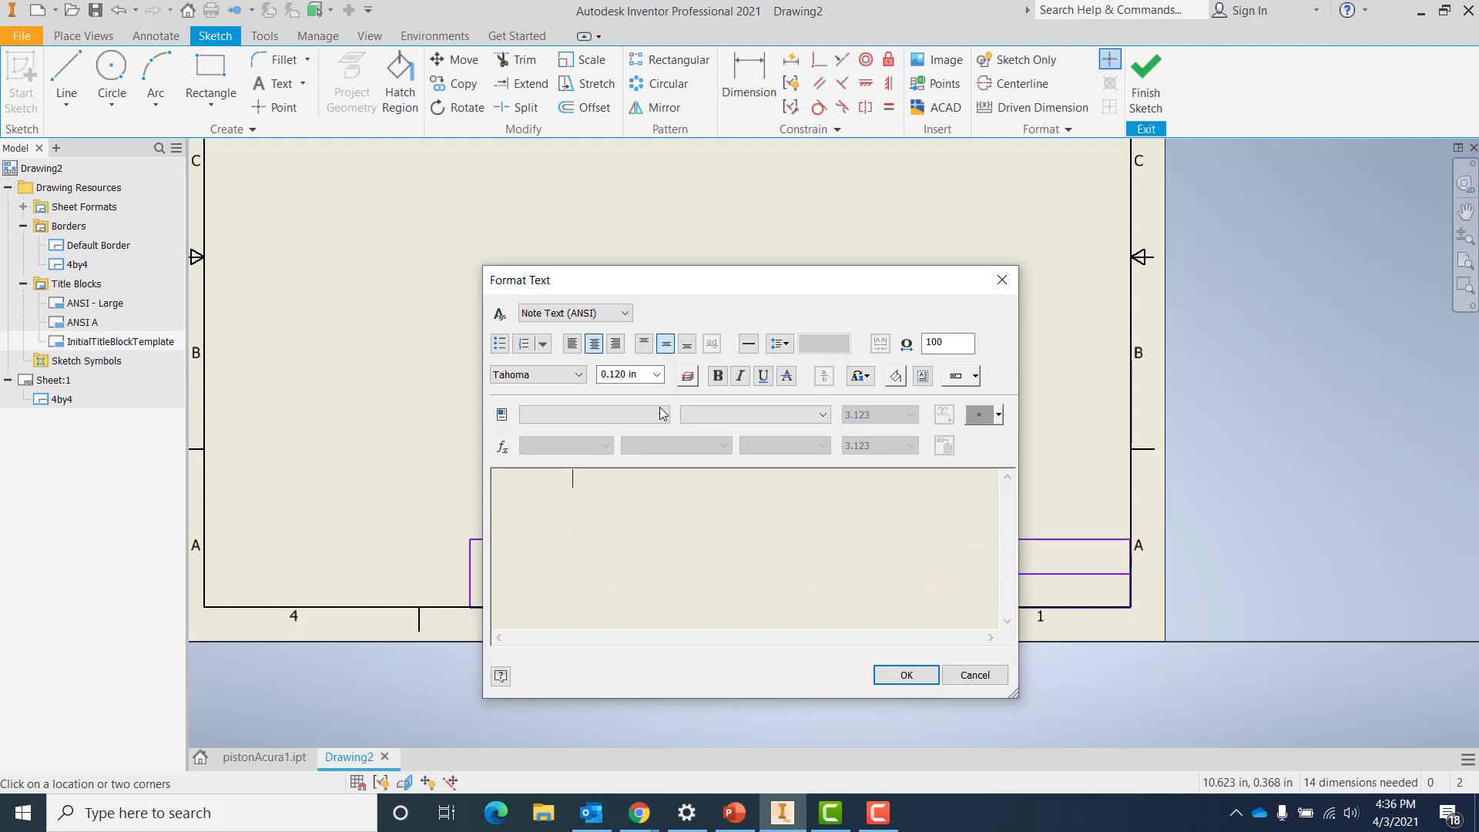
# Add the FILENAME field from Properties - Model to the text and accept it
pyautogui.click(661, 414)
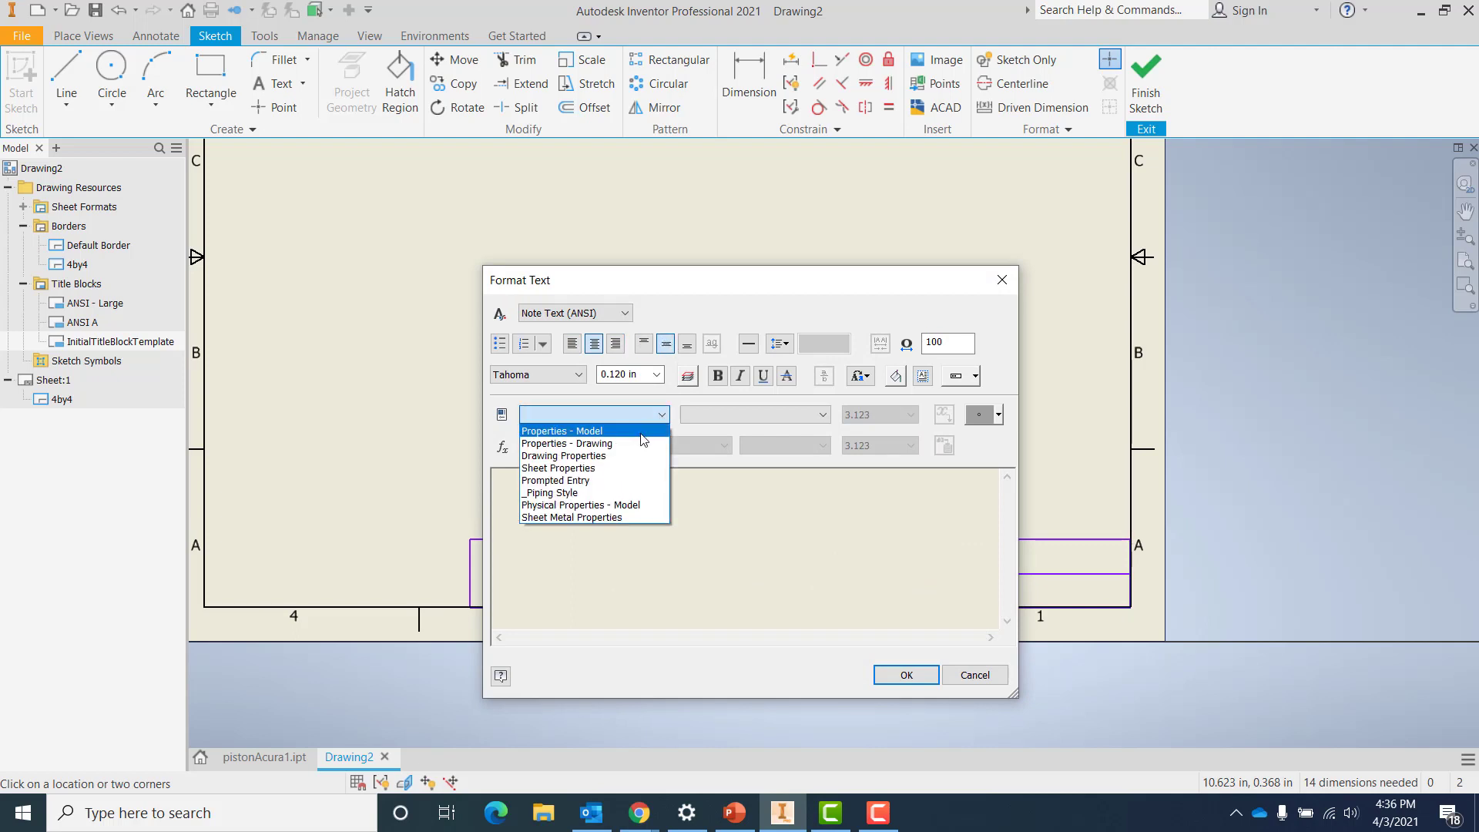
pyautogui.click(630, 430)
pyautogui.click(791, 414)
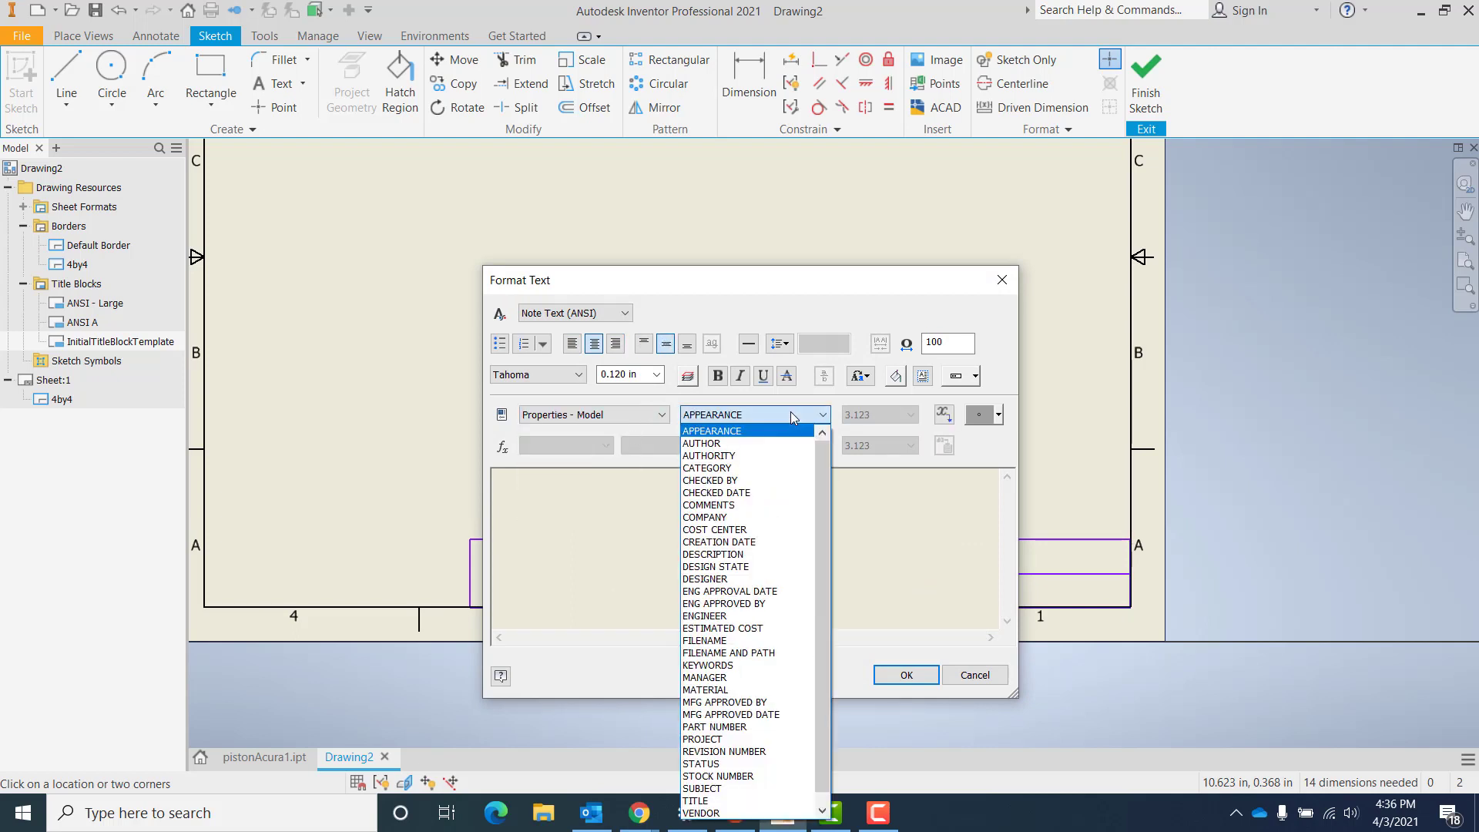
pyautogui.click(704, 425)
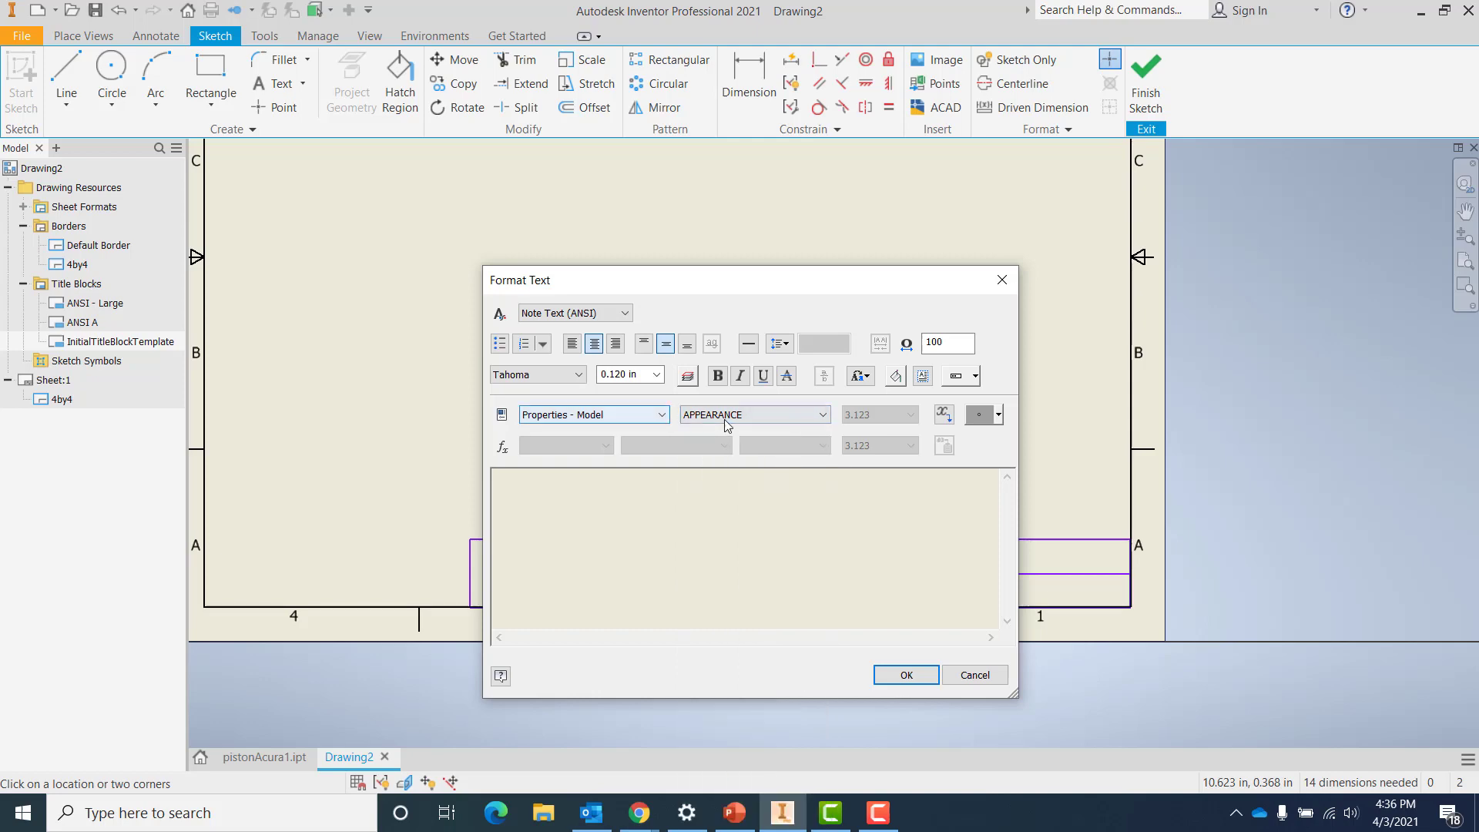
pyautogui.click(728, 417)
pyautogui.scroll(-3, 740, 770)
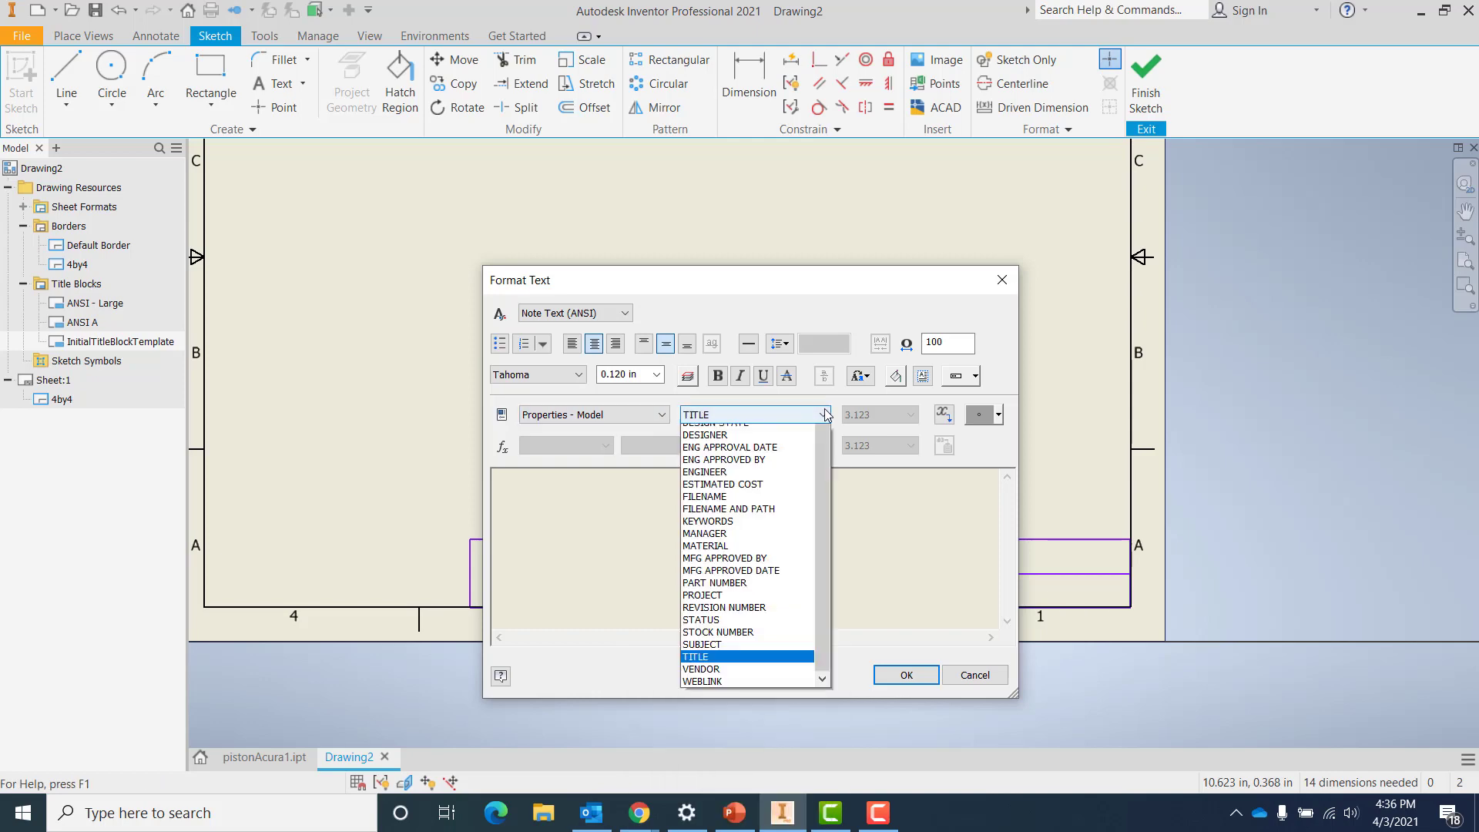
pyautogui.click(704, 647)
pyautogui.click(943, 414)
pyautogui.click(906, 675)
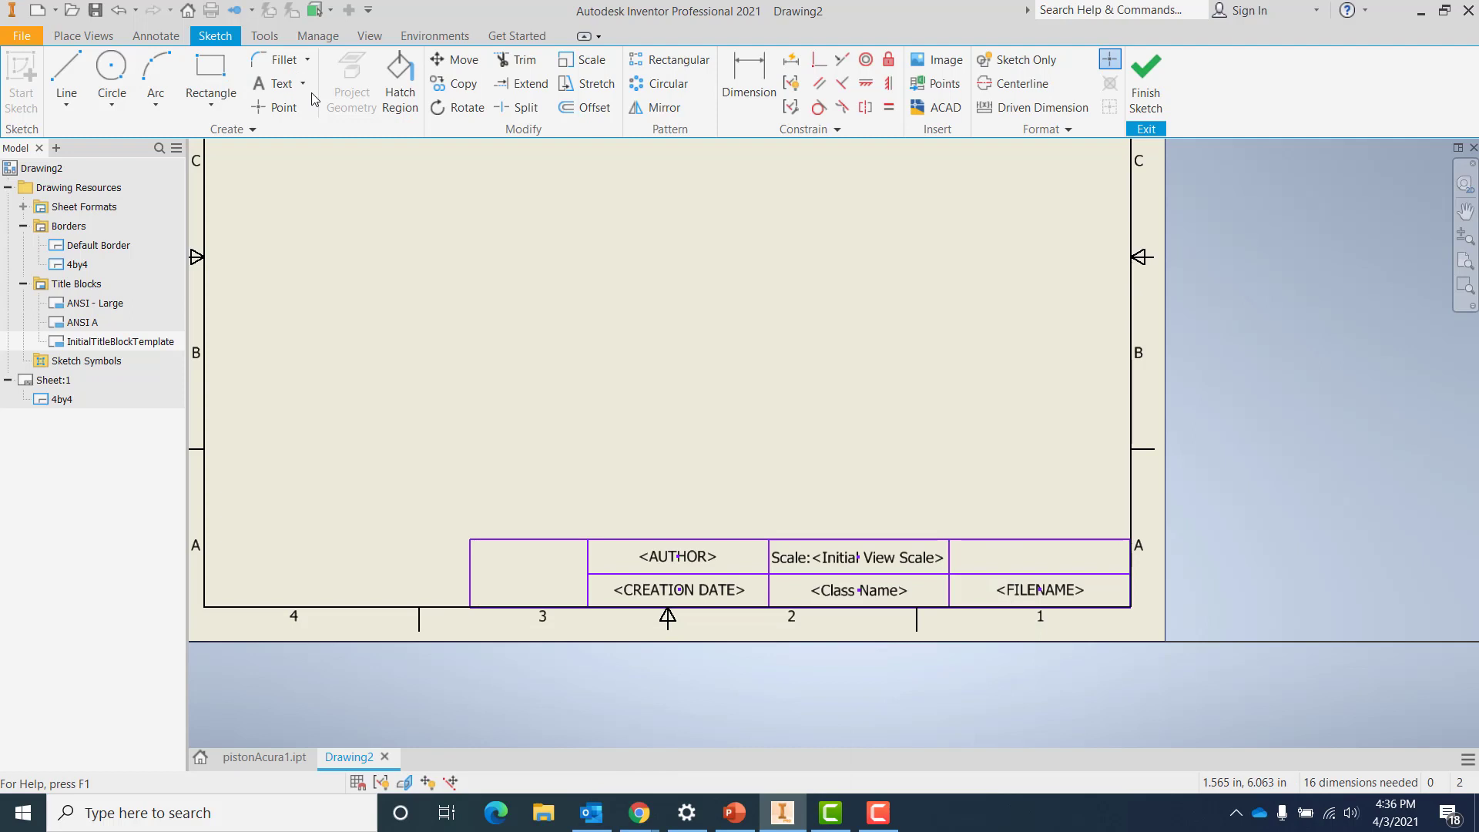
# Place centred text in the upper-right cell reading "Sheet:" followed by the Sheet Number field from Sheet Properties
pyautogui.click(1129, 576)
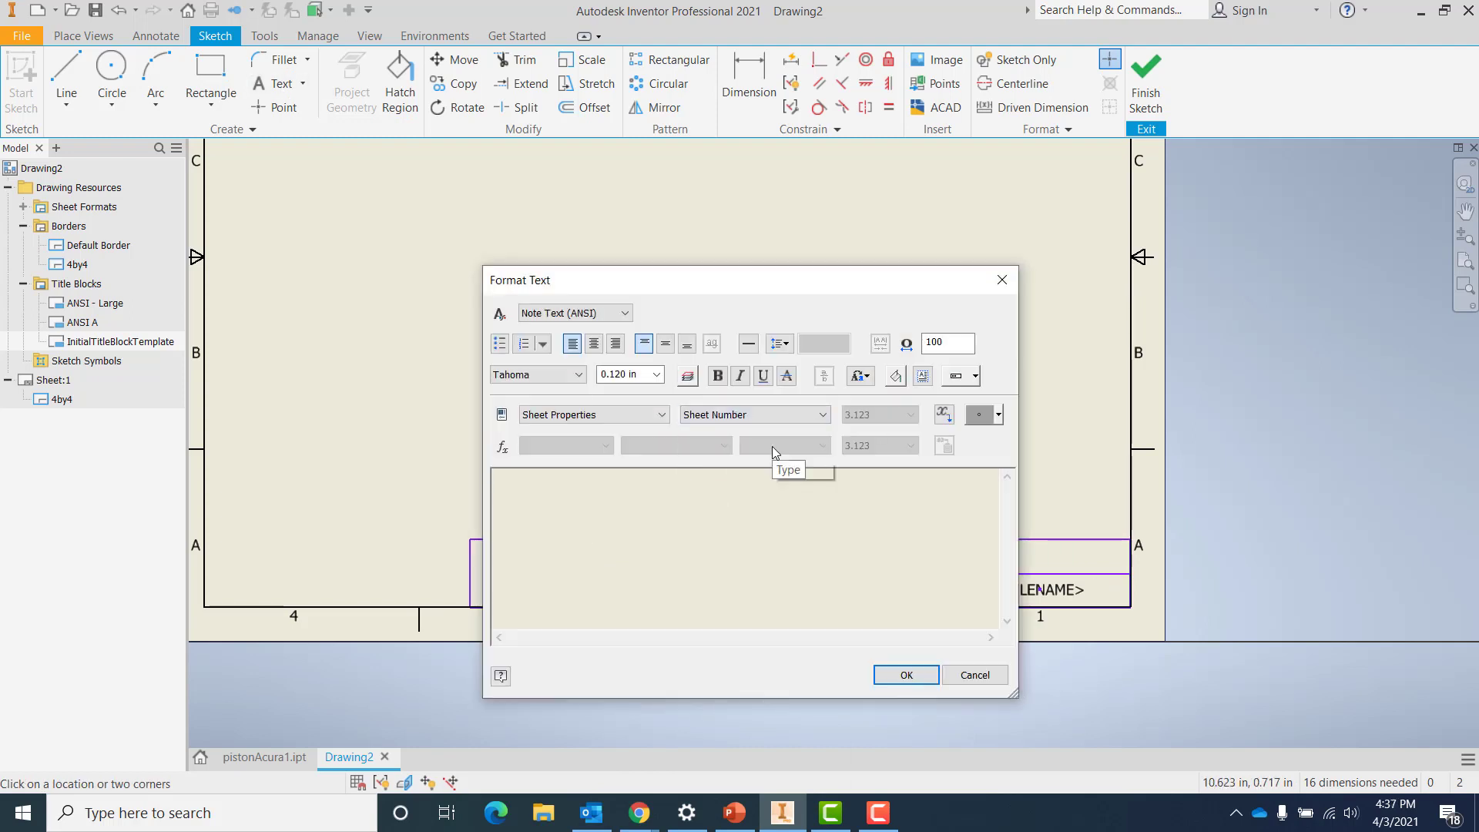
pyautogui.click(944, 414)
pyautogui.press('Home')
pyautogui.write('Sheet:')
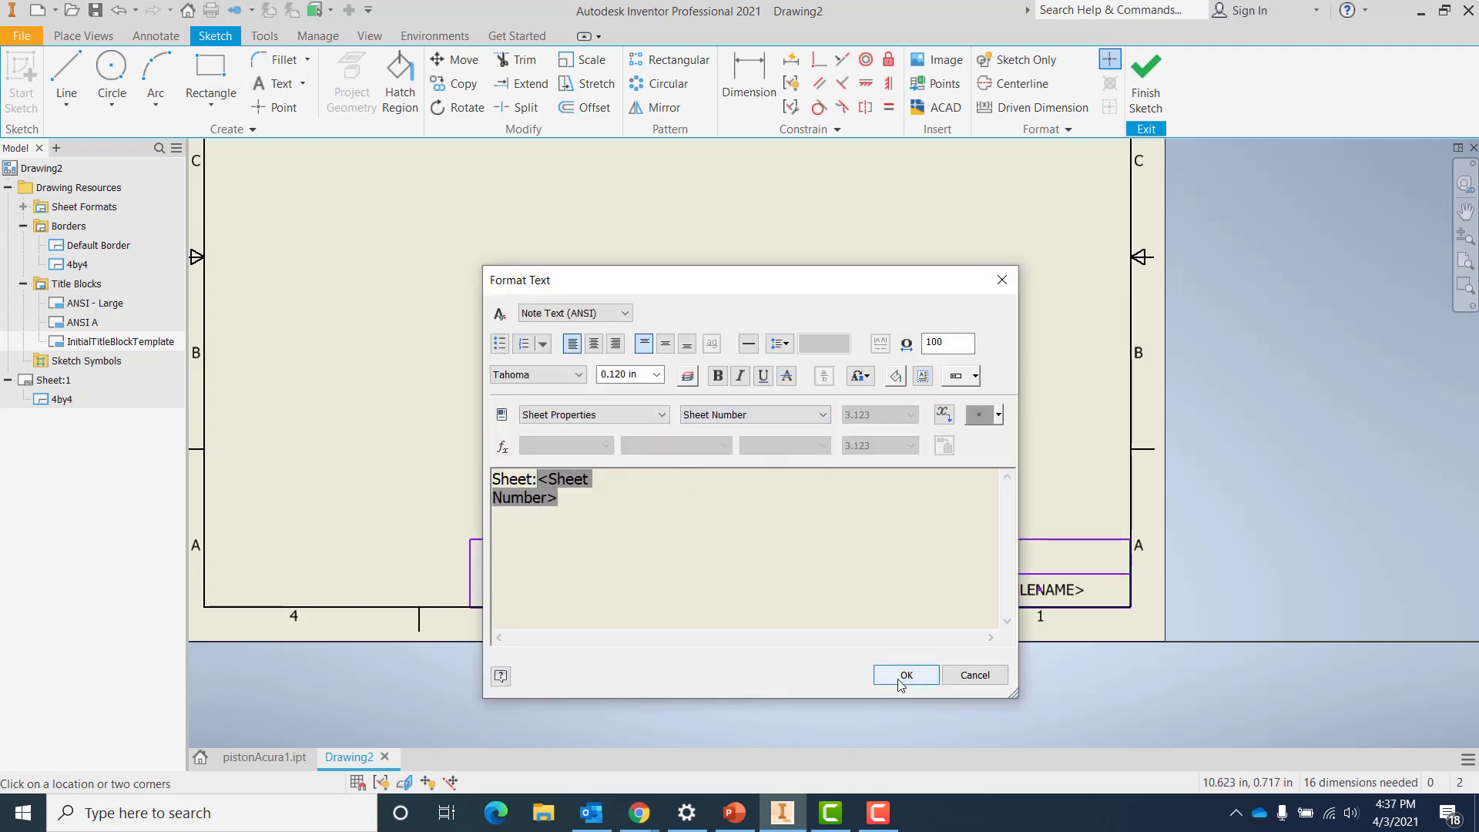
pyautogui.click(593, 343)
pyautogui.click(905, 675)
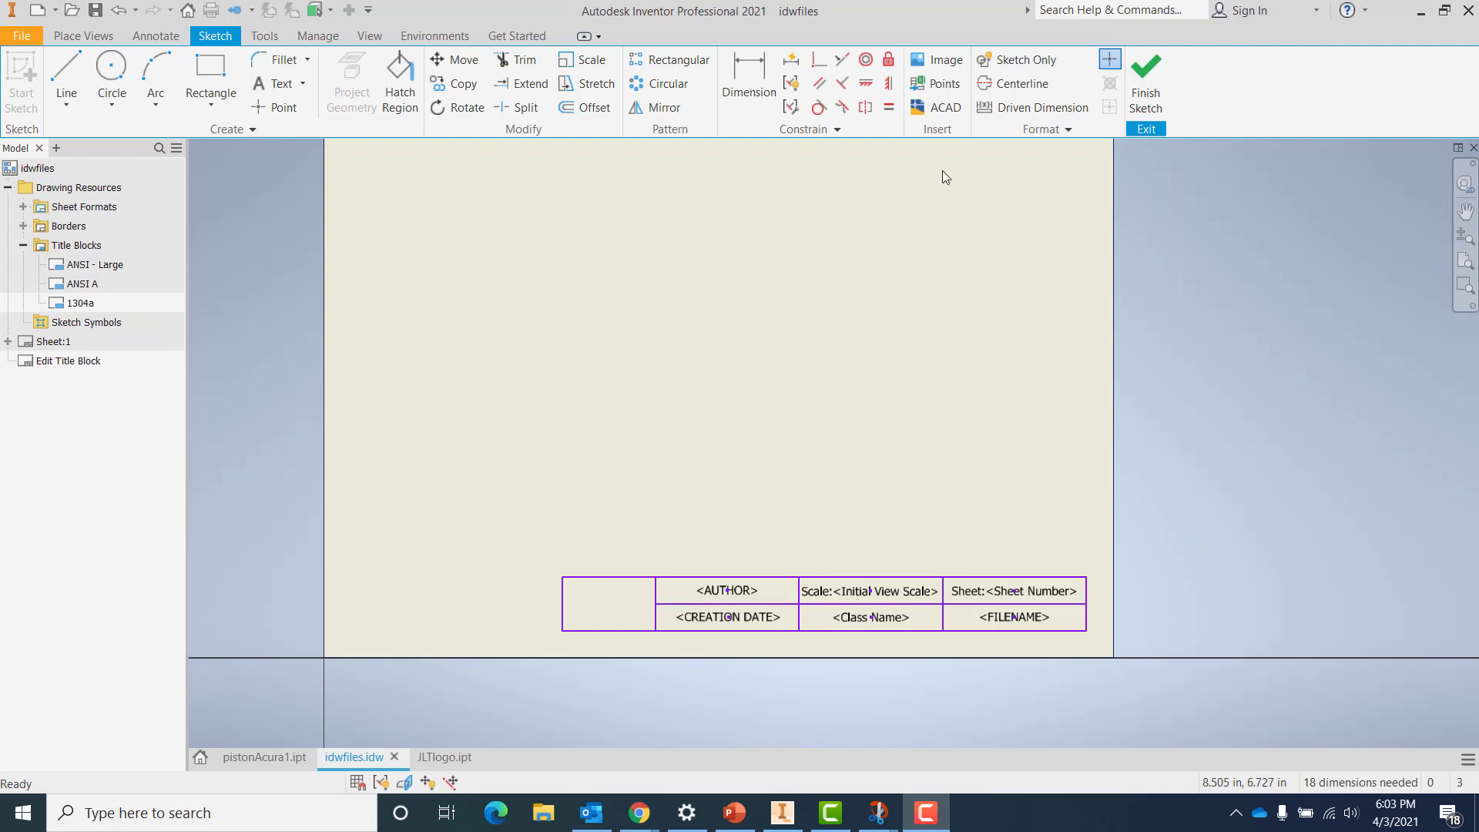
# Insert the JLTlogo3 image over the title block's empty left cell and shrink it to roughly the cell's size
pyautogui.click(947, 67)
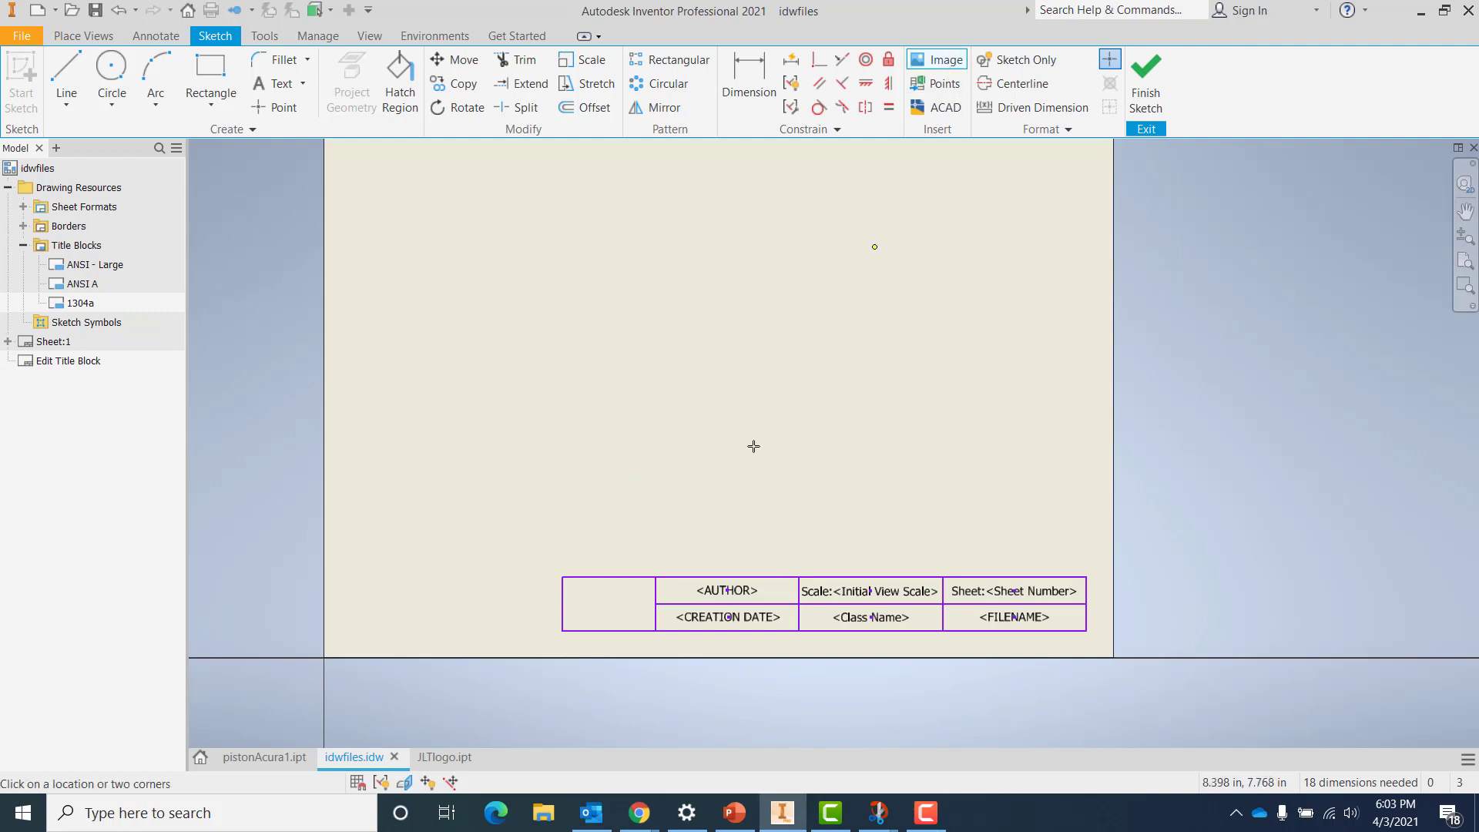
pyautogui.click(654, 630)
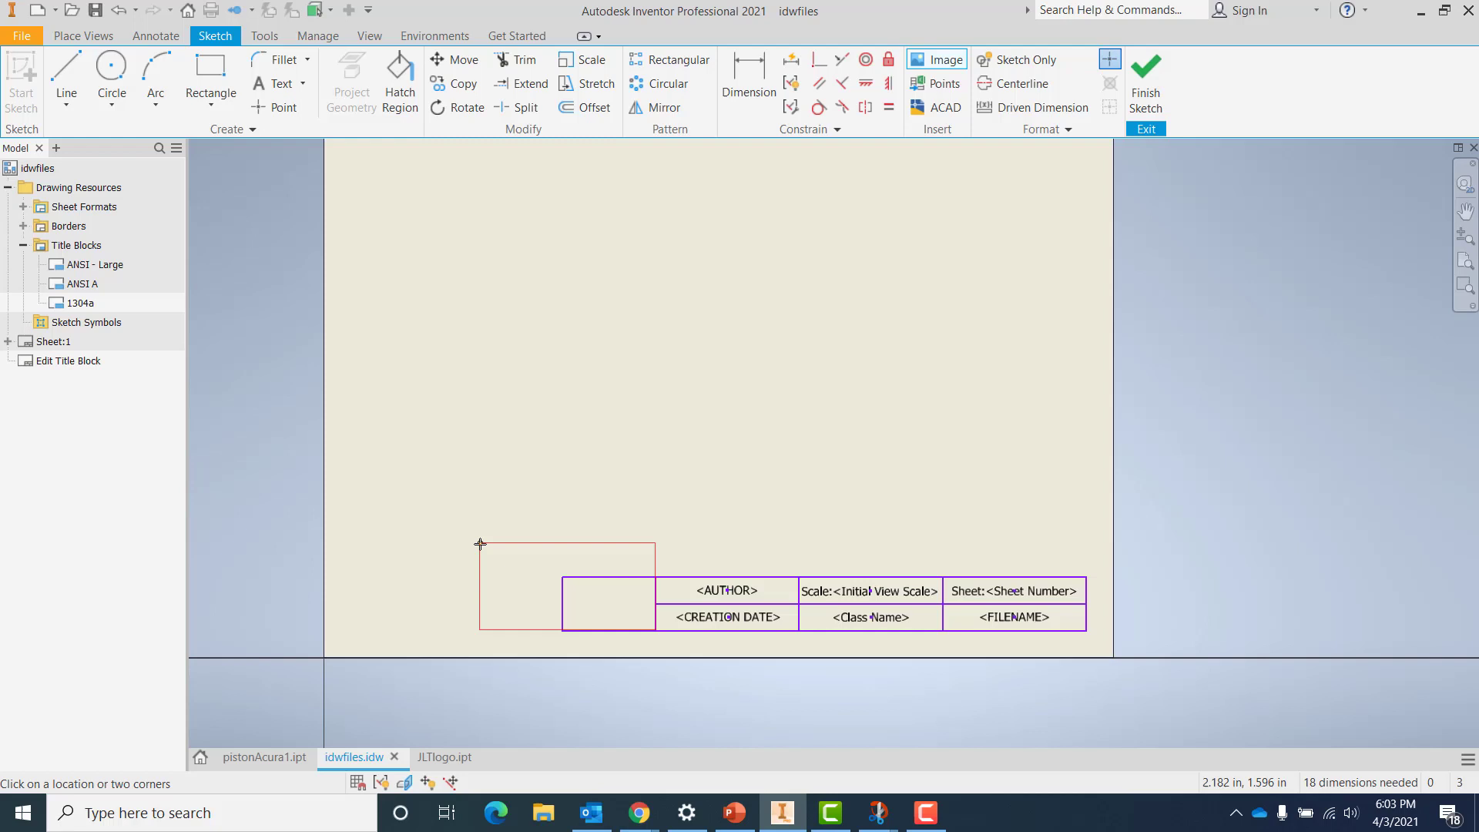
pyautogui.click(479, 545)
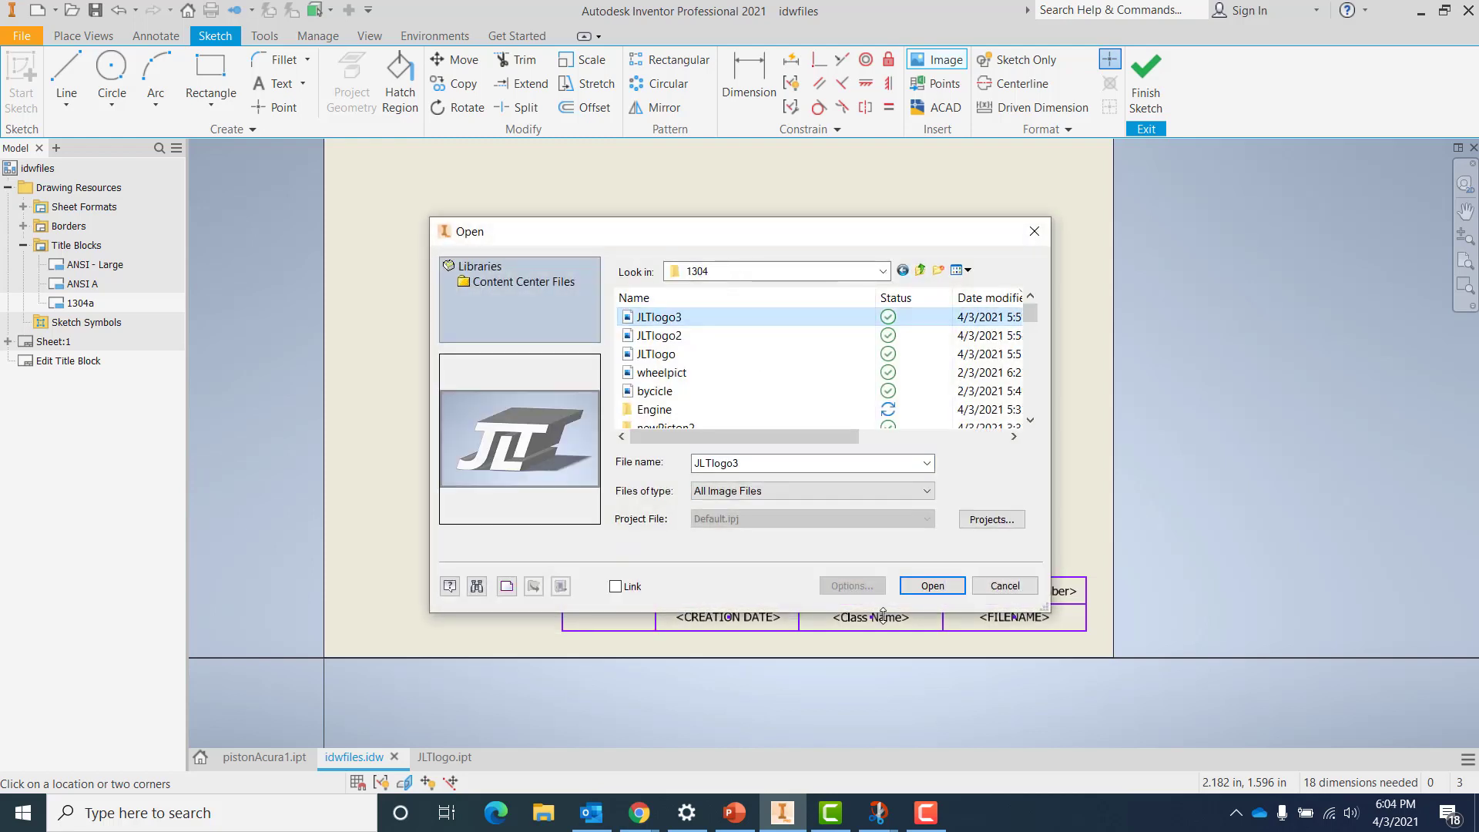
pyautogui.click(932, 587)
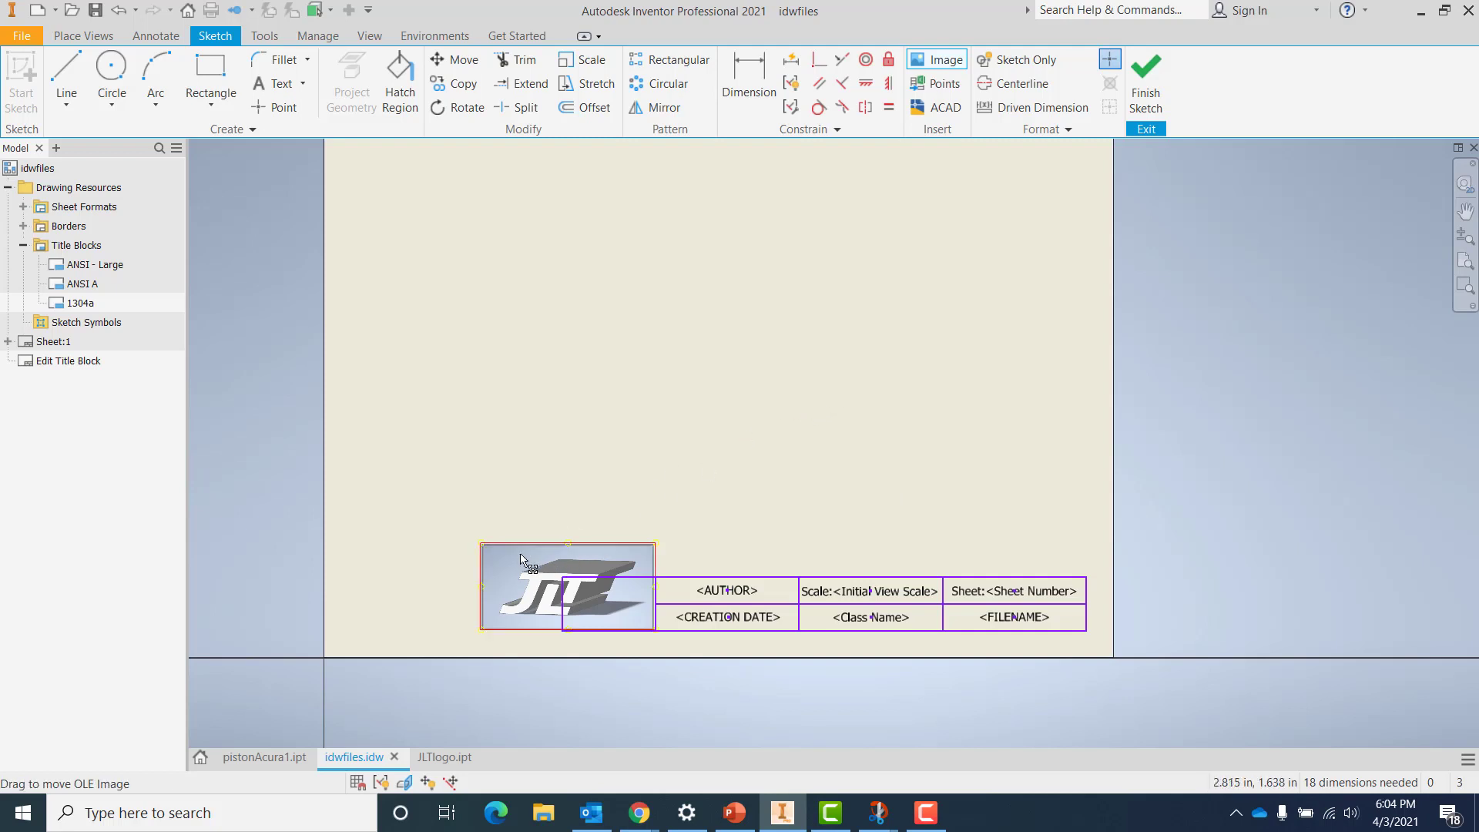
pyautogui.press('Escape')
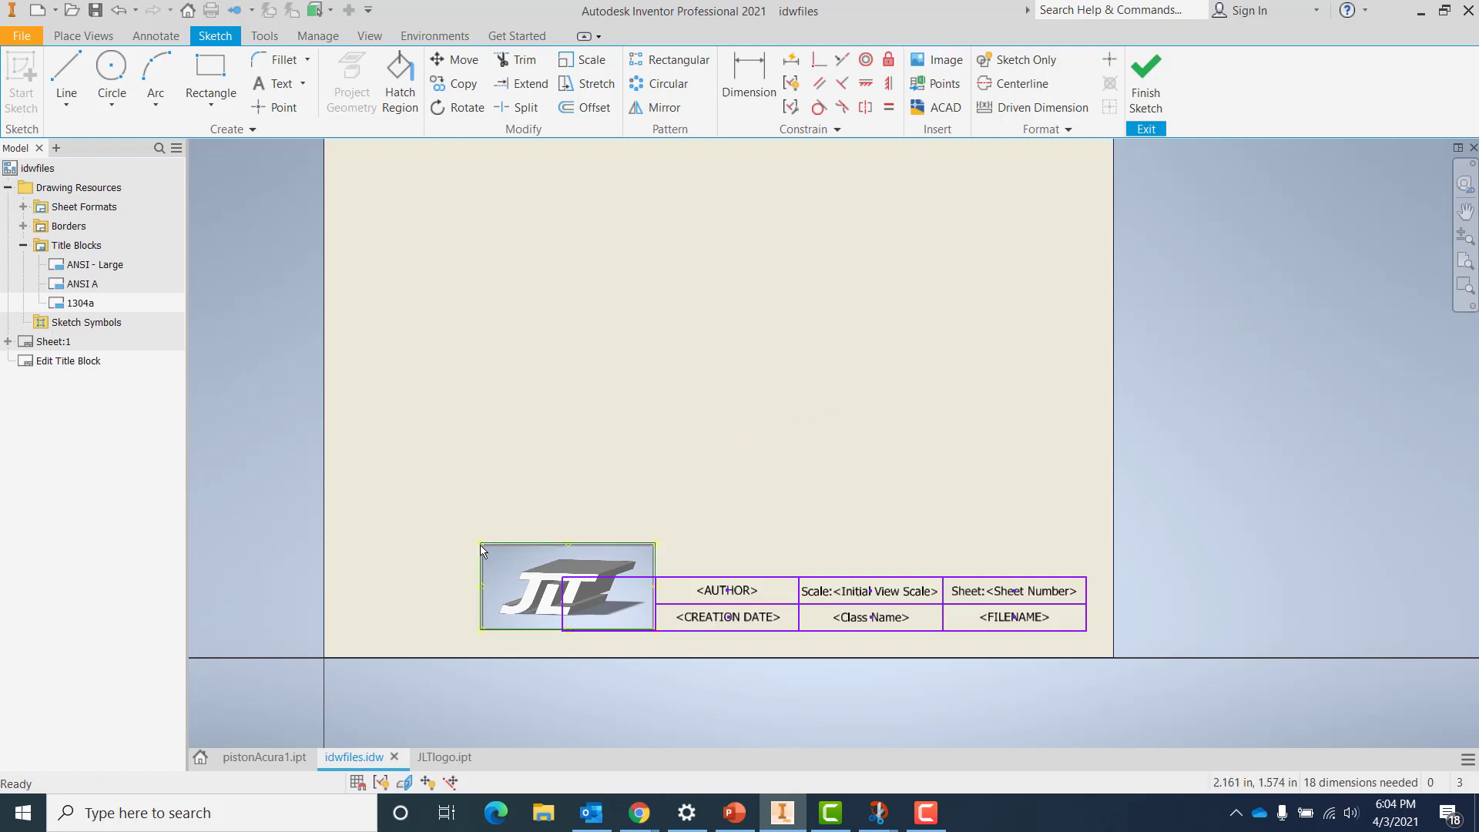
pyautogui.moveTo(480, 544); pyautogui.dragTo(556, 499)
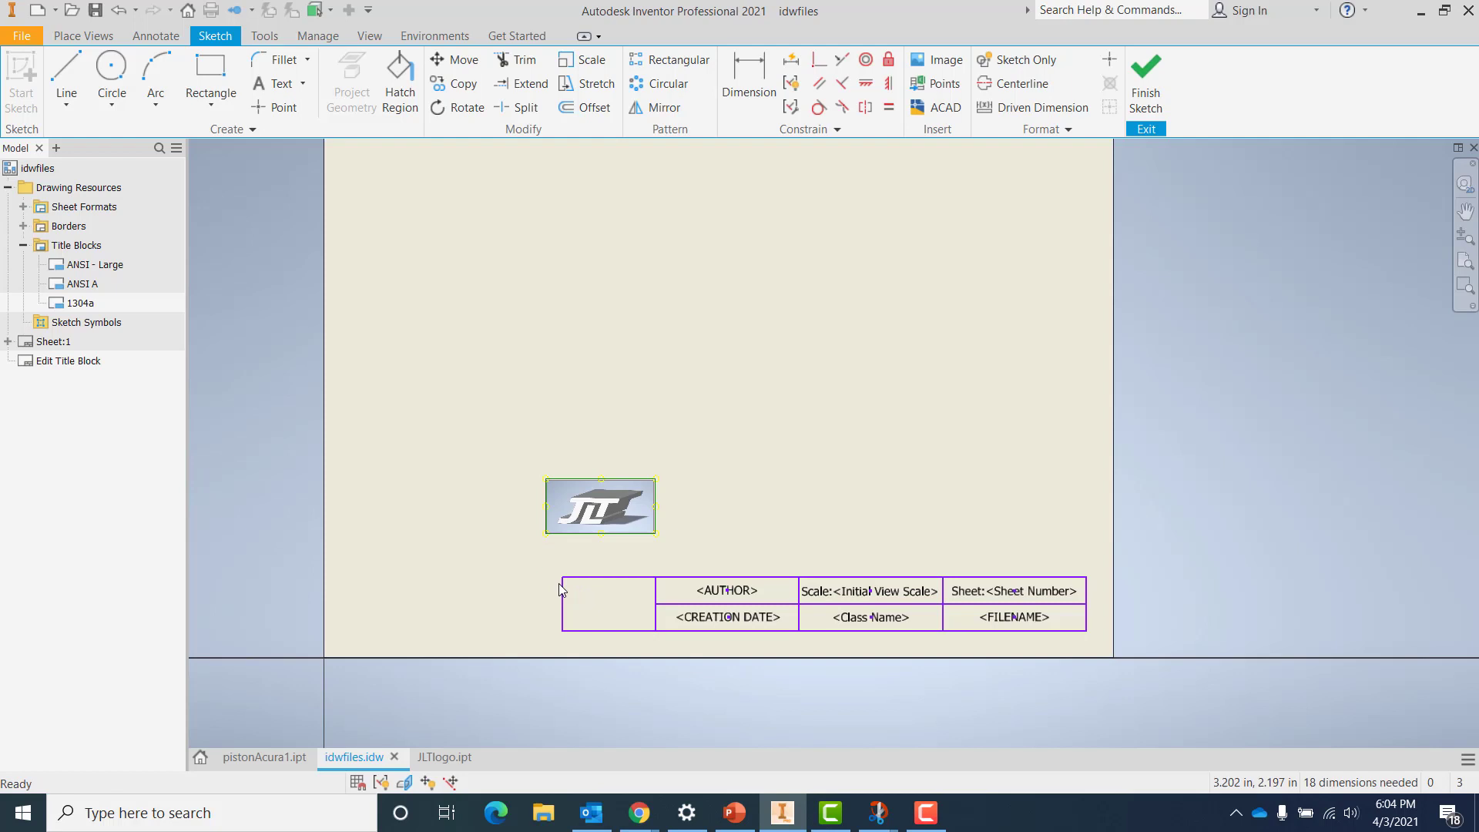
# Delete the outline lines of the empty left cell and move the logo image into its place beside the text grid
pyautogui.click(565, 608)
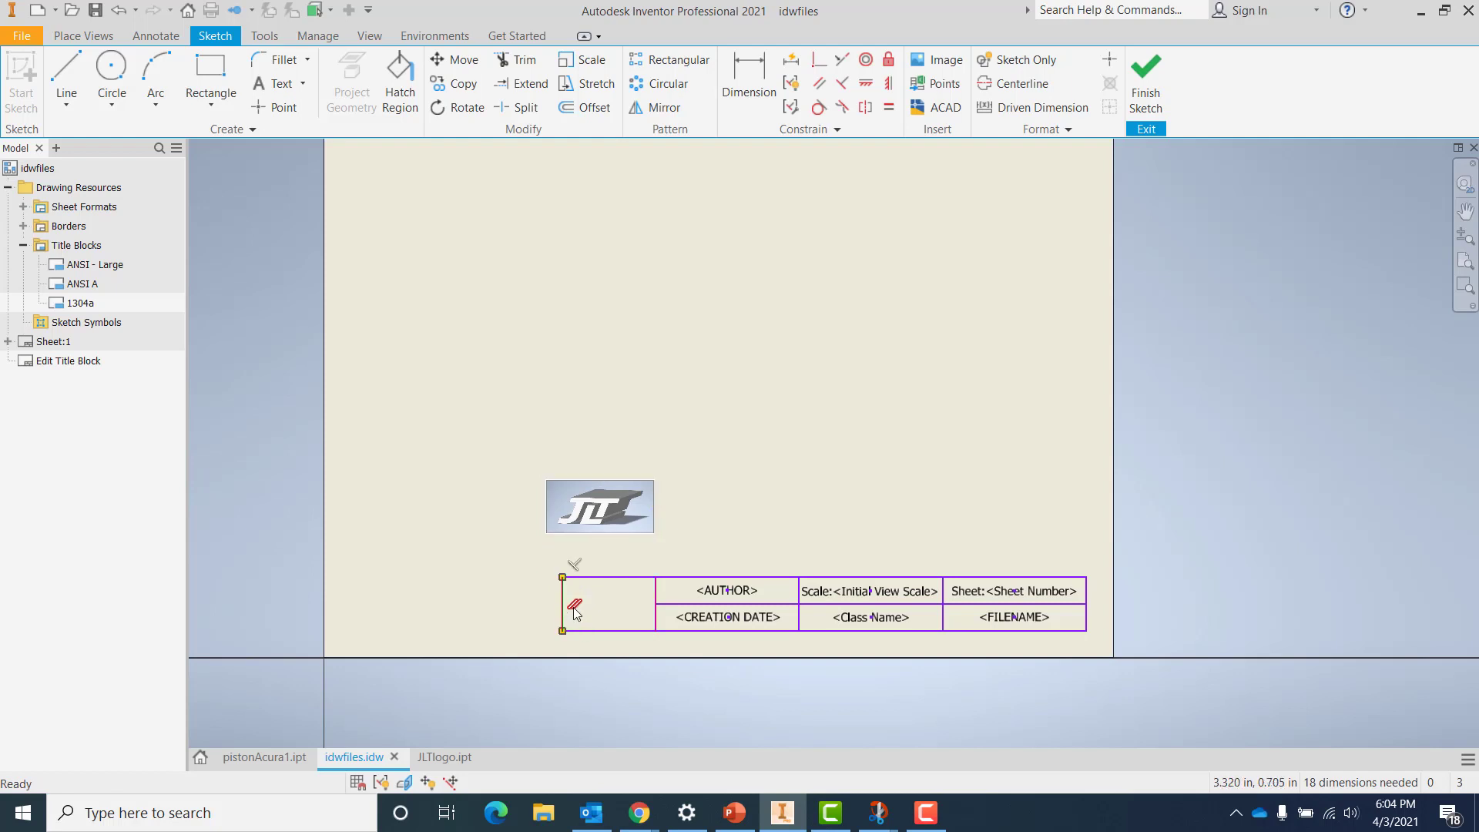
pyautogui.press('Delete')
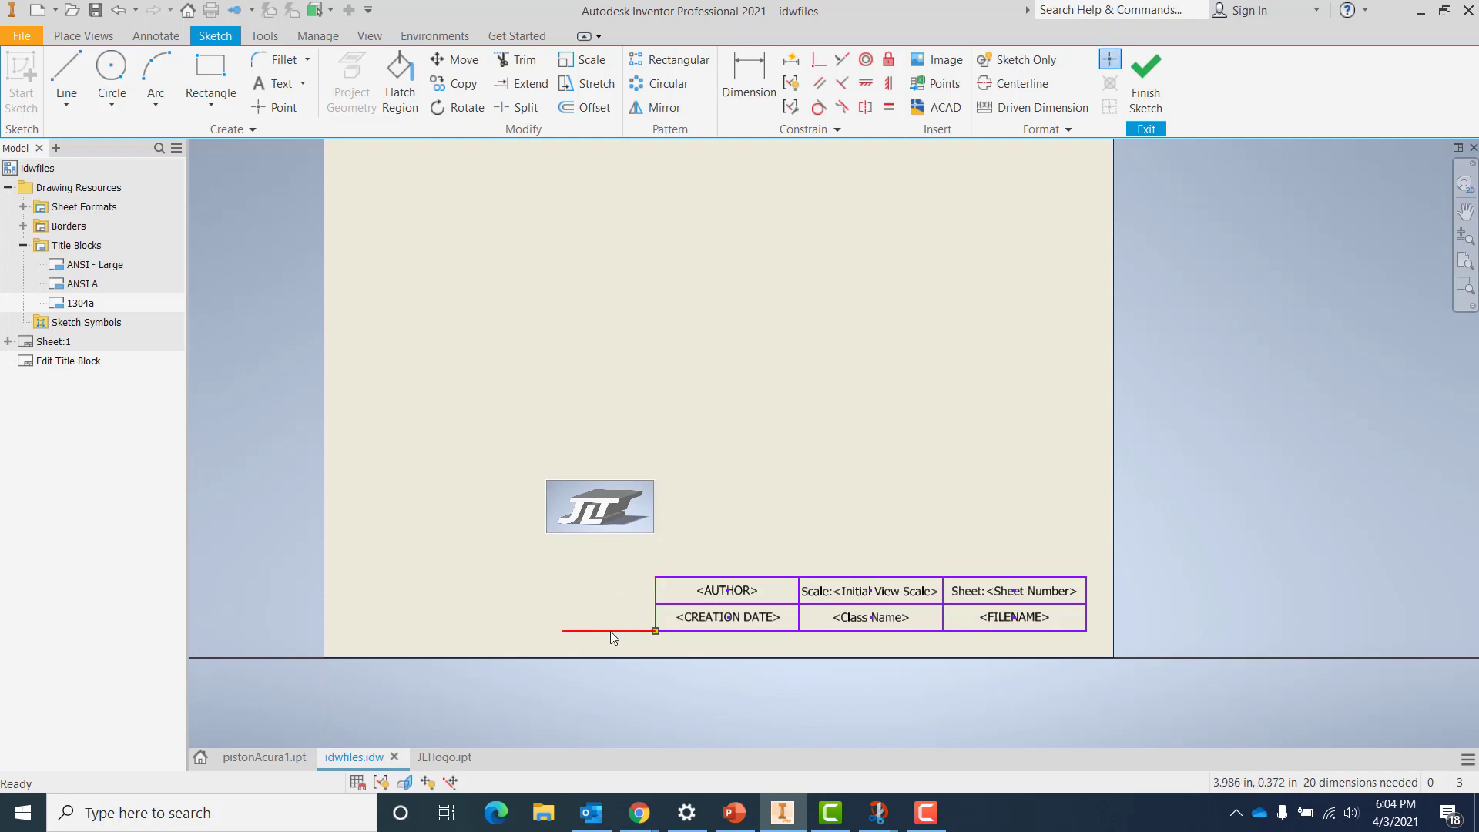
pyautogui.moveTo(628, 523)
pyautogui.mouseDown()
pyautogui.moveTo(598, 590)
pyautogui.moveTo(625, 616)
pyautogui.mouseUp()
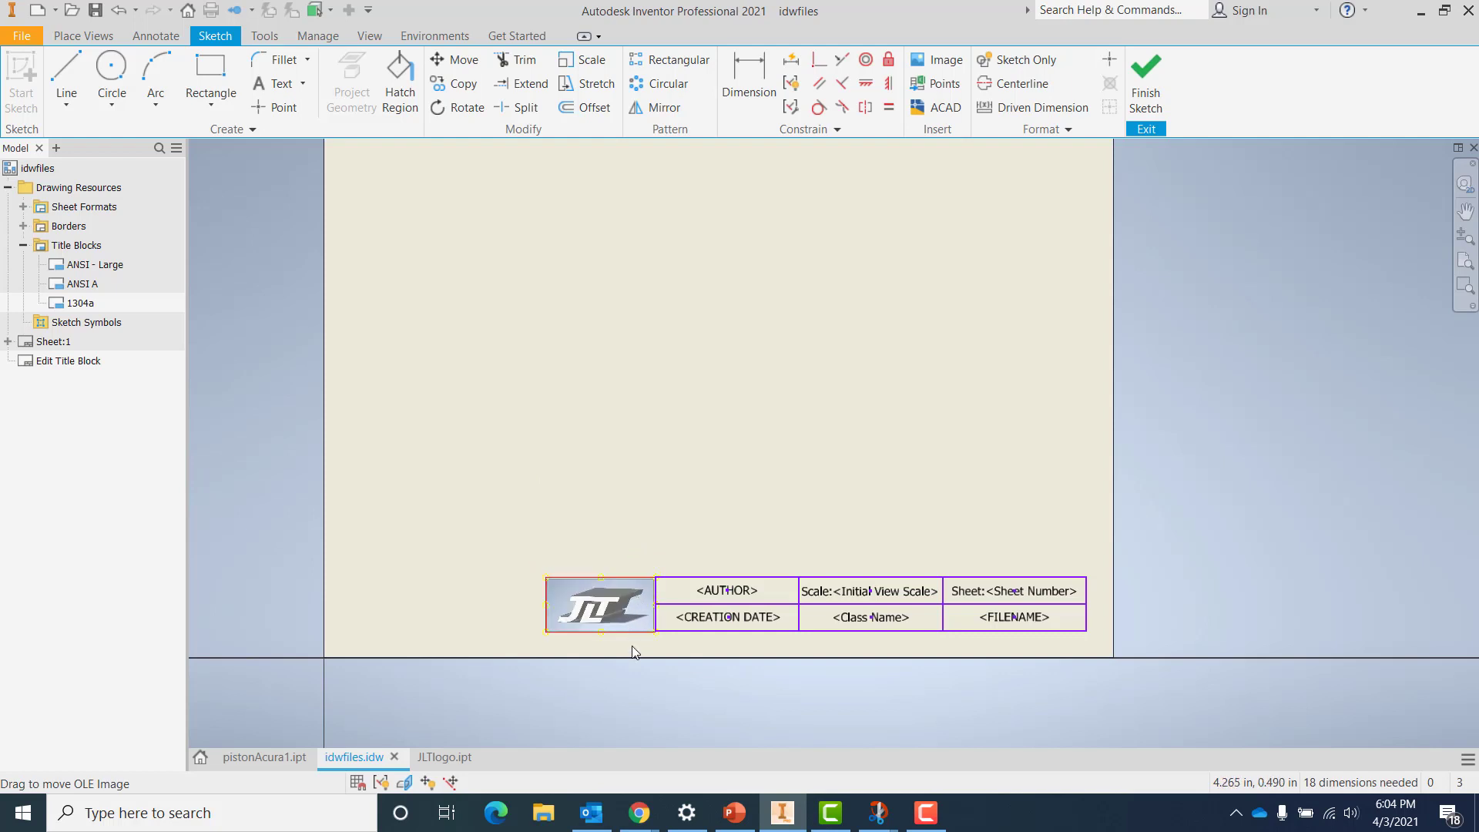
pyautogui.scroll(5, 632, 654)
pyautogui.scroll(-10, 631, 654)
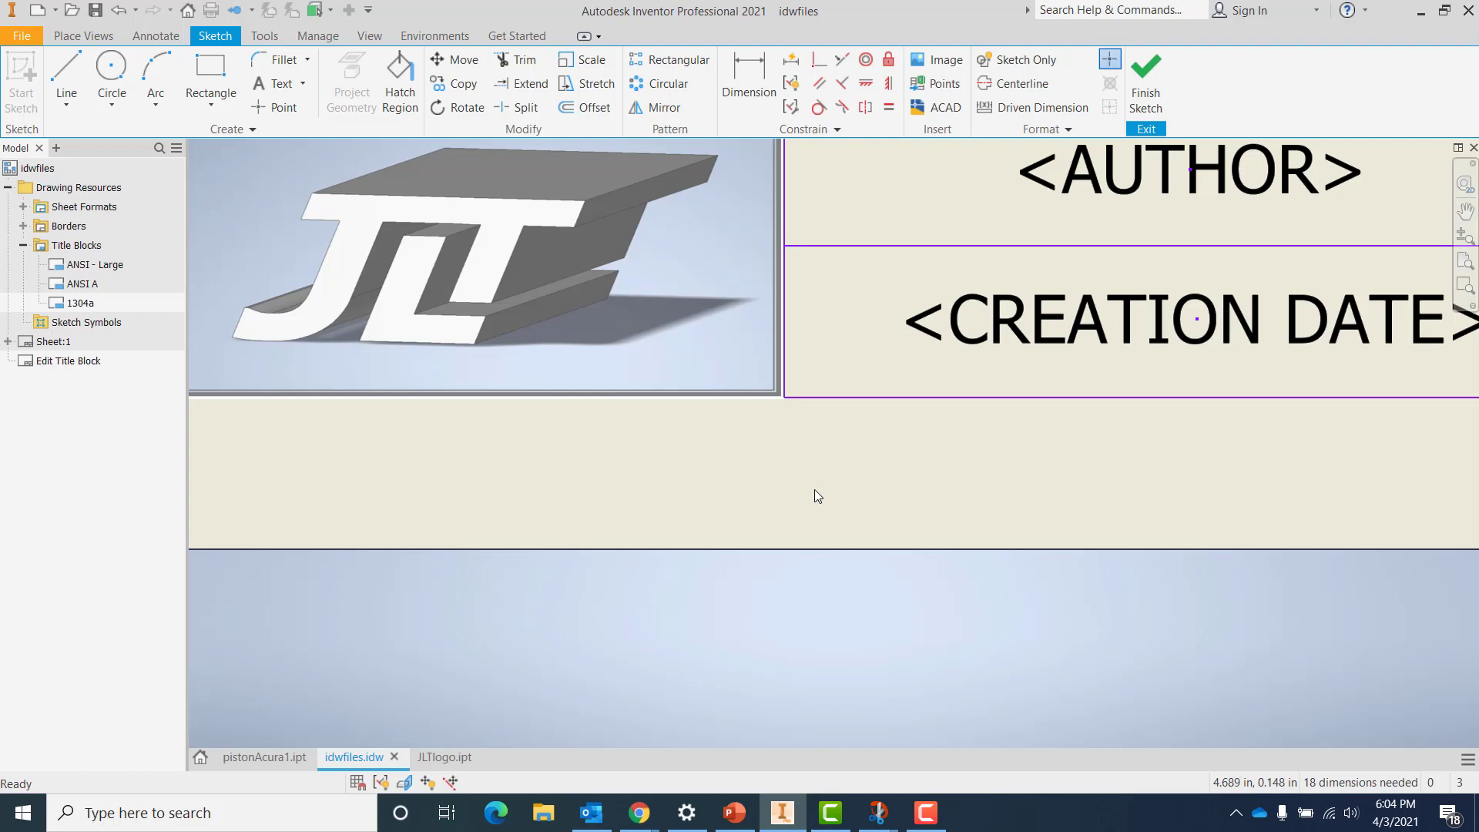
pyautogui.scroll(4, 815, 493)
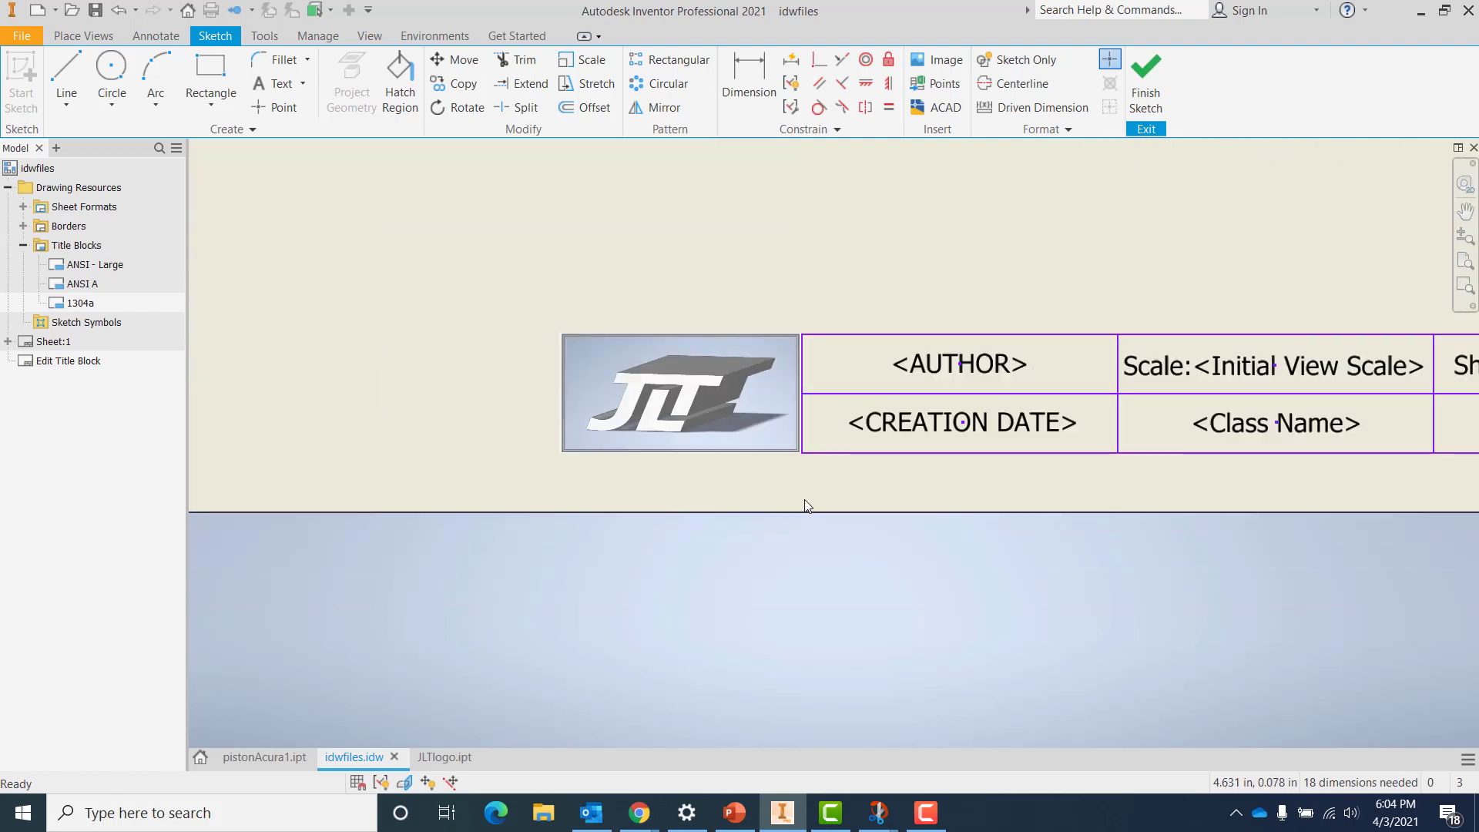
# Switch to the JLTlogo.ipt part and examine the 3D logo model
pyautogui.click(443, 758)
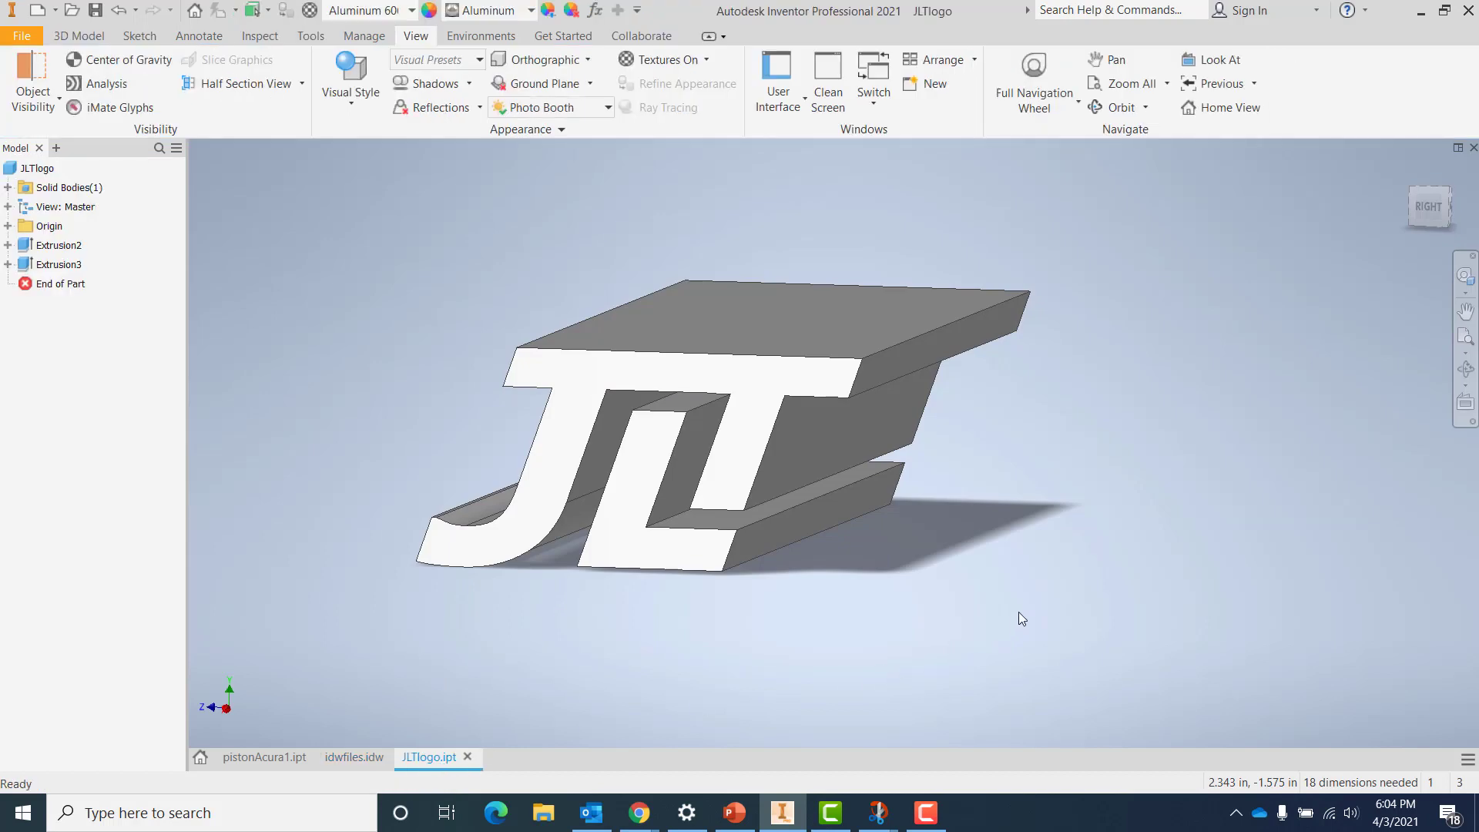
pyautogui.keyDown('shift'); pyautogui.moveTo(1075, 575); pyautogui.dragTo(1037, 590, button='middle'); pyautogui.keyUp('shift')
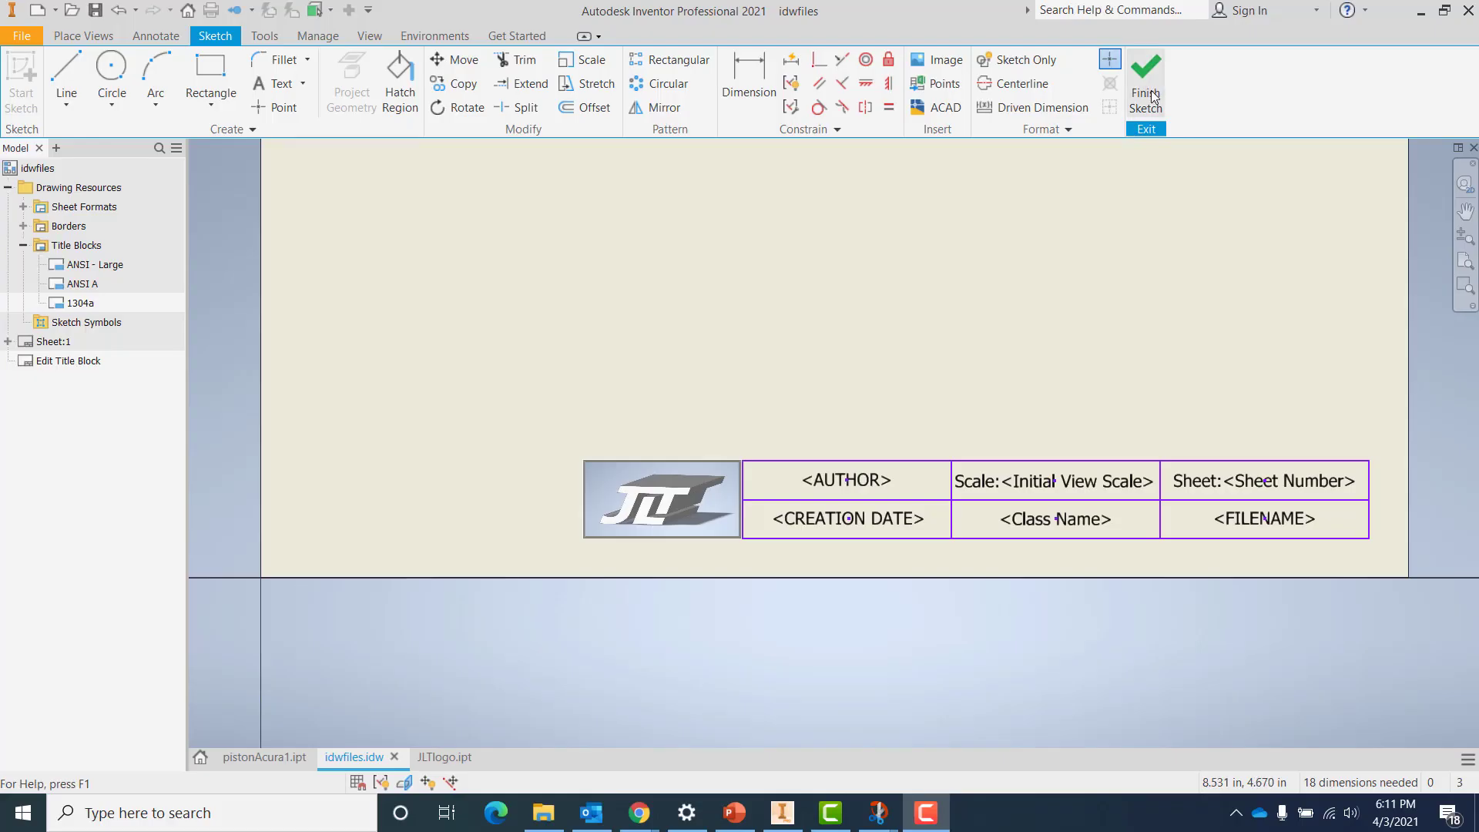
# Finish the title block sketch, save the edits to 1304a, and insert 1304a on the sheet with Class Name "ENGR 1304"
pyautogui.click(1148, 94)
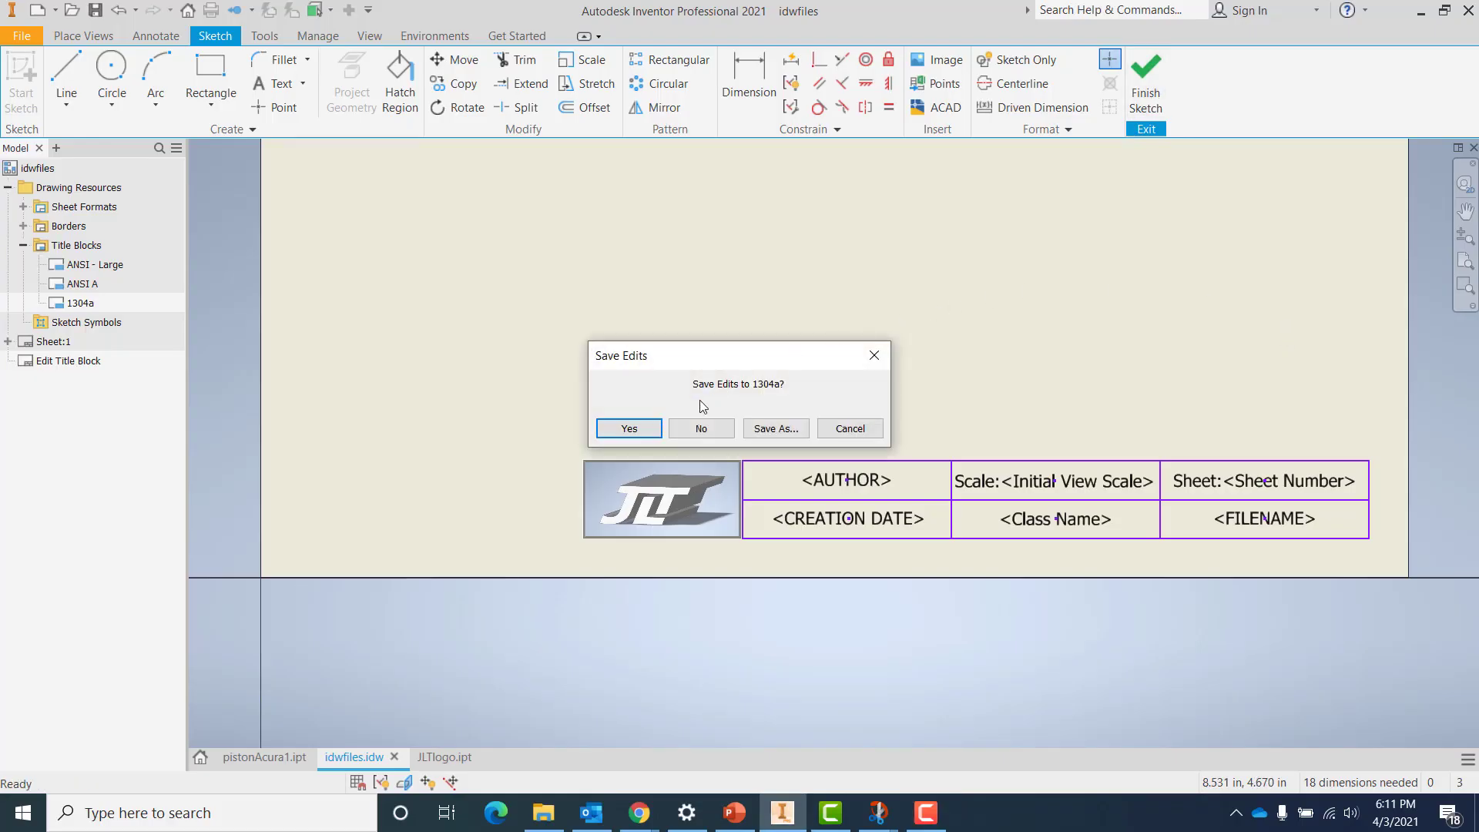
pyautogui.click(629, 429)
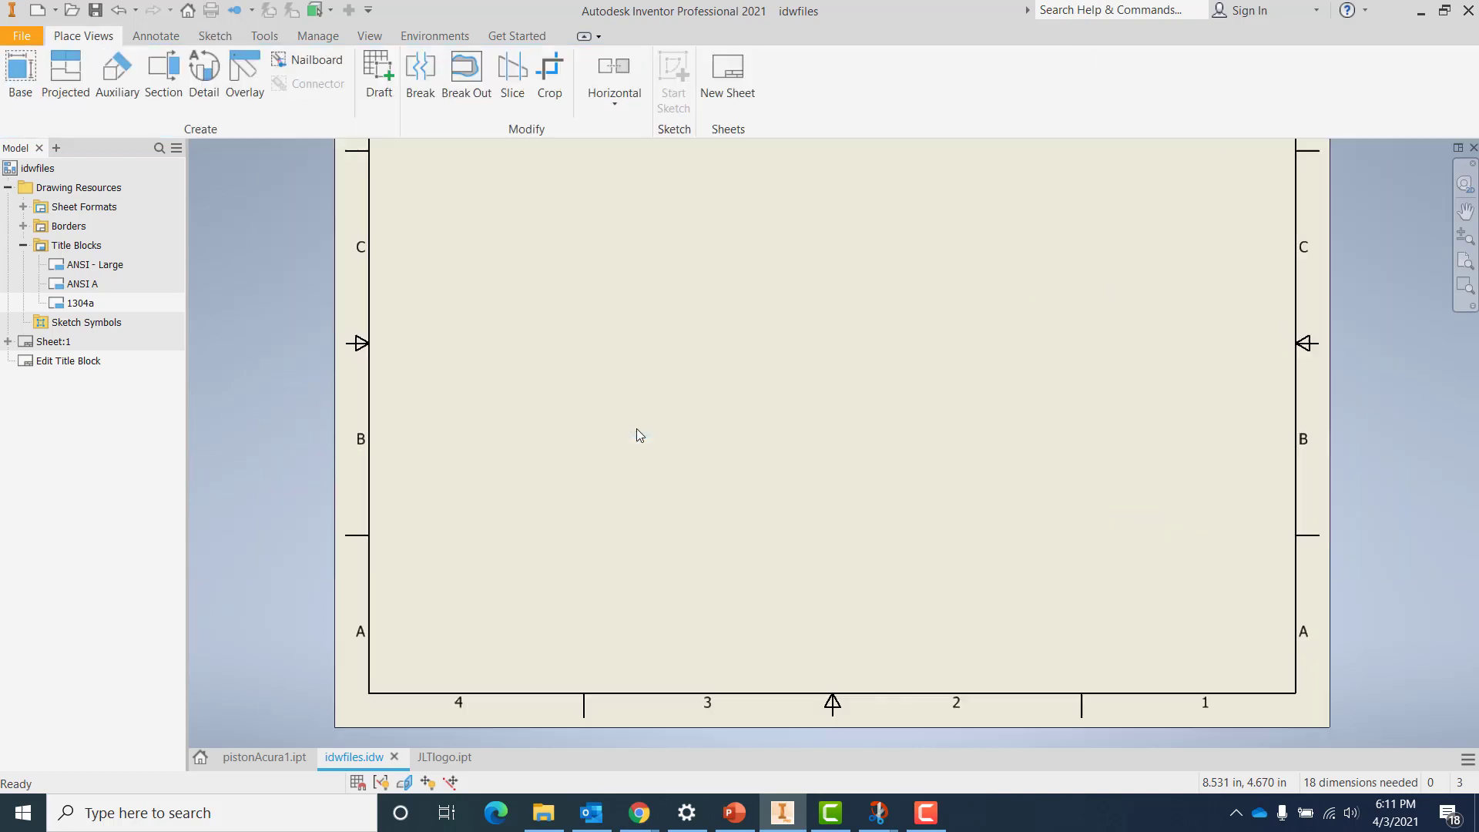
pyautogui.rightClick(80, 304)
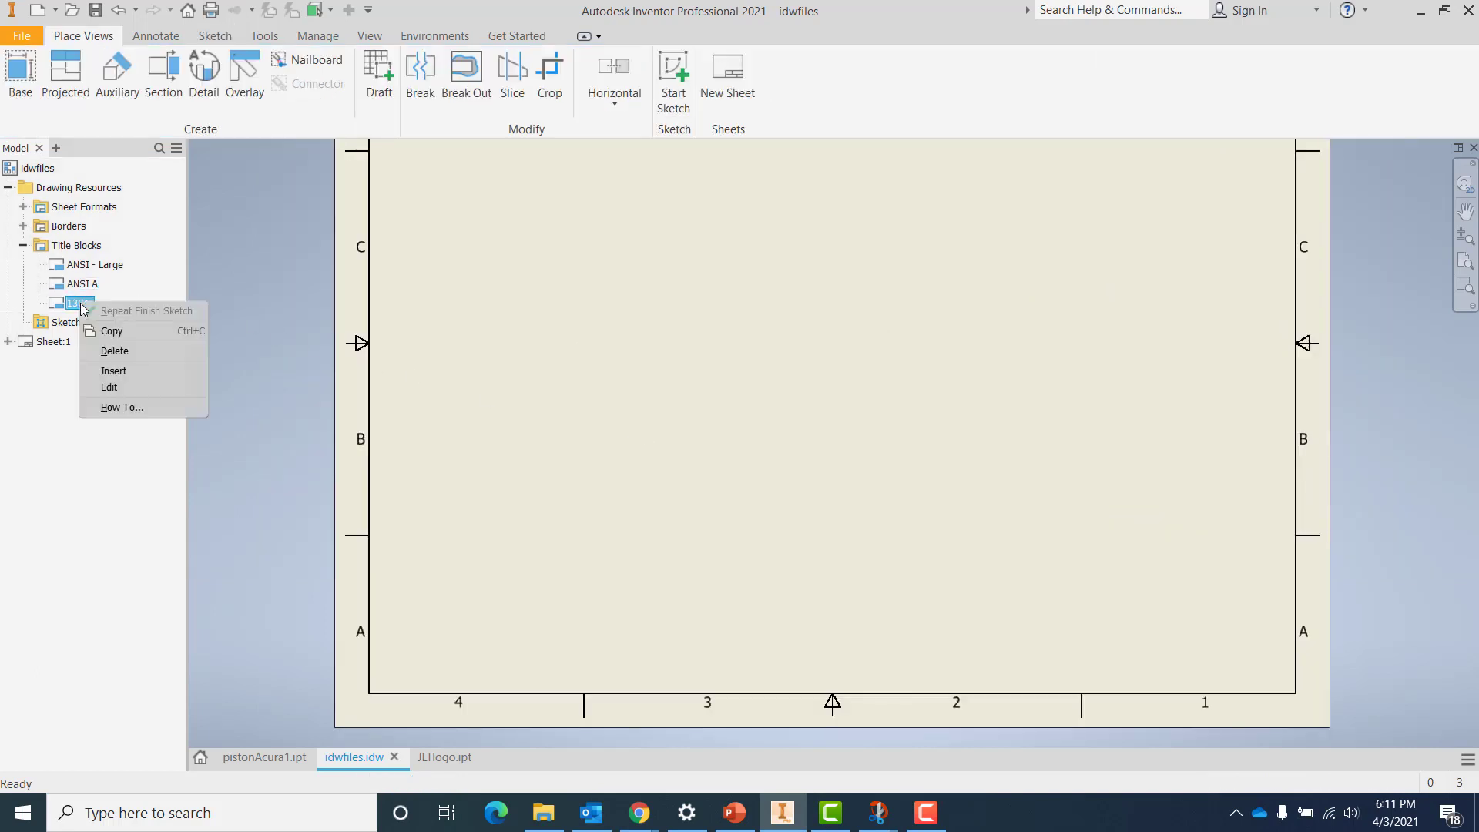
pyautogui.click(140, 371)
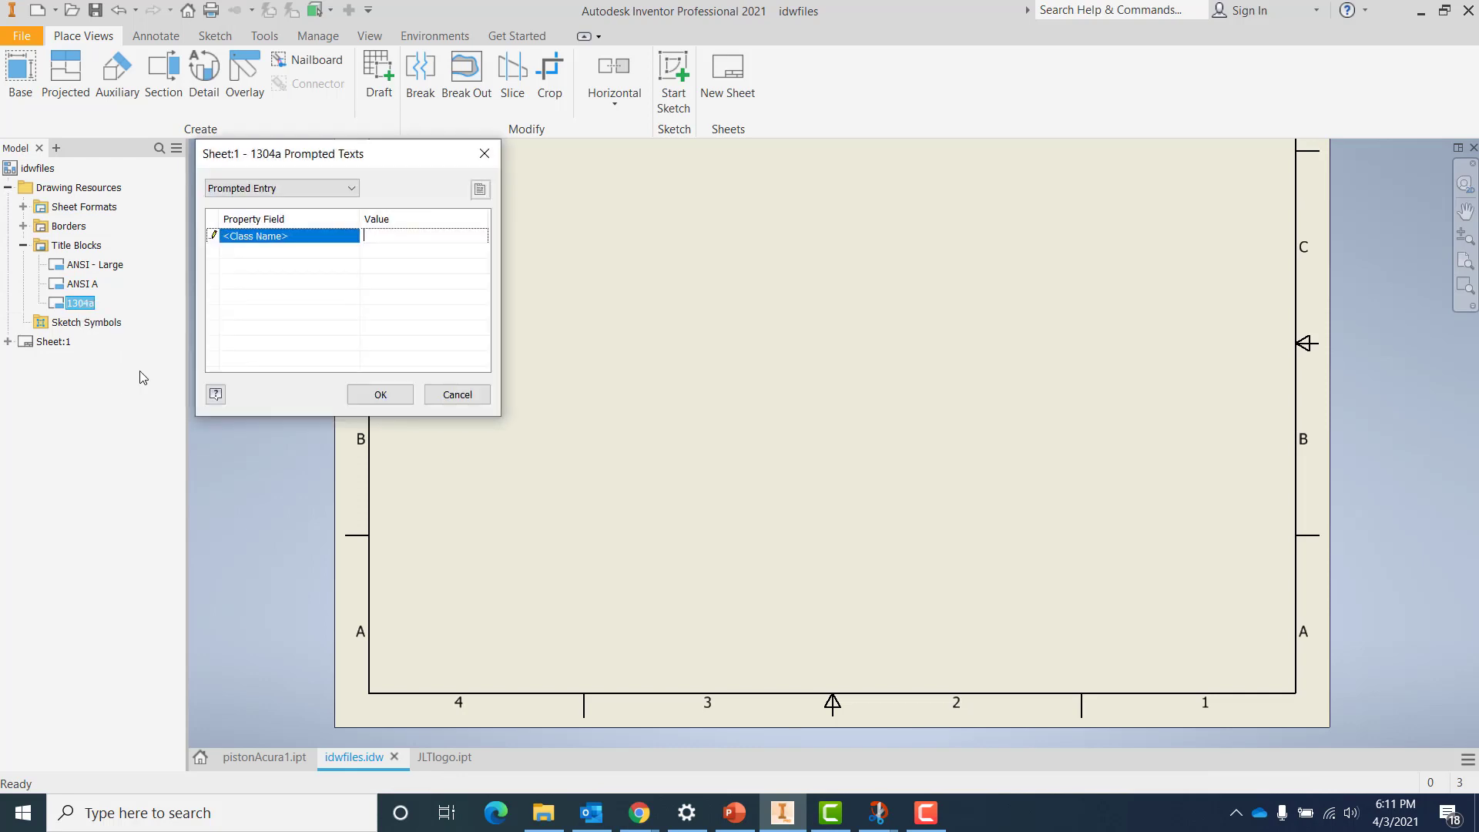
pyautogui.write('ENGR 1304')
pyautogui.click(392, 395)
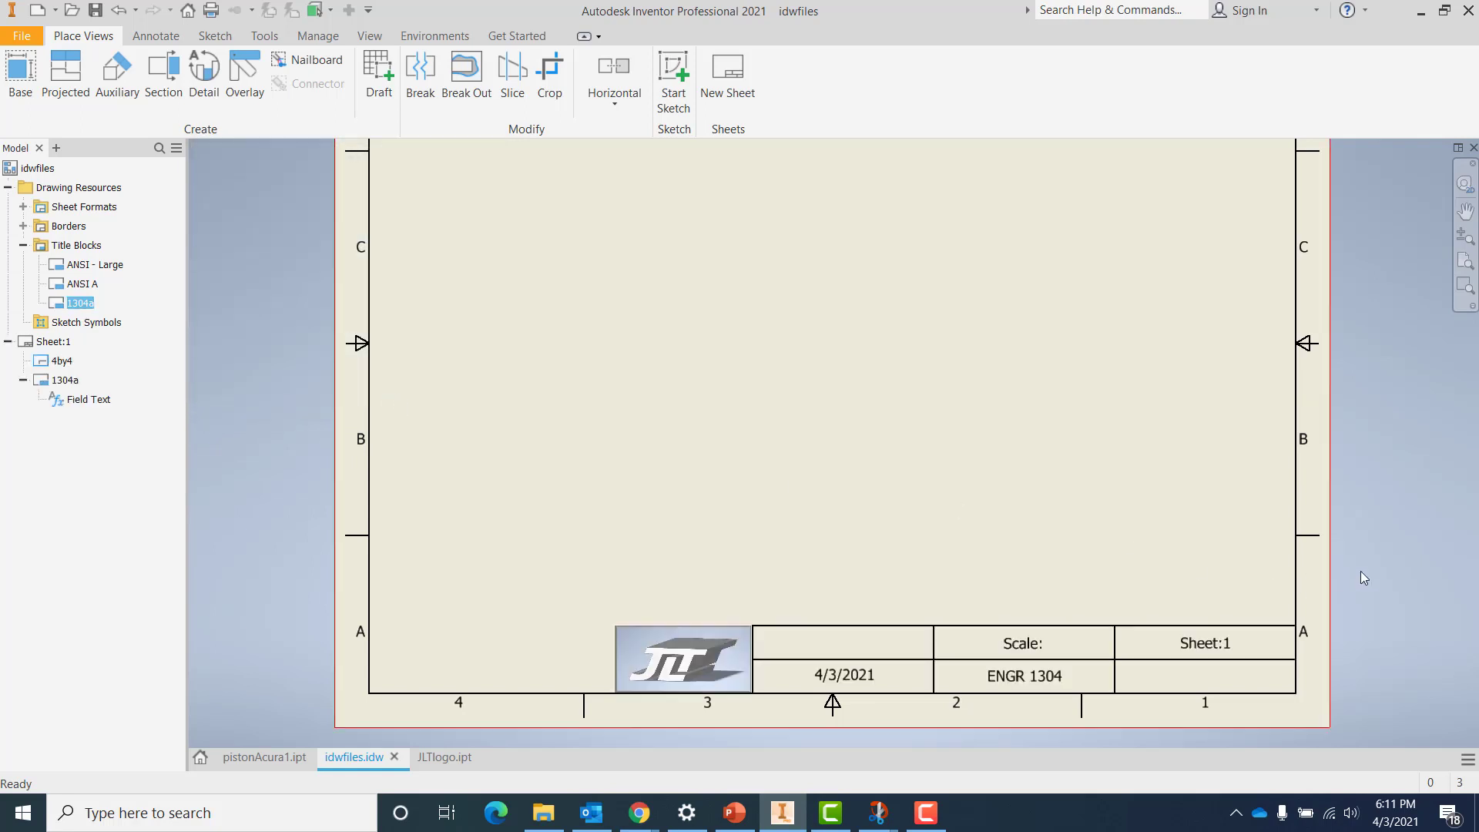
pyautogui.scroll(-3, 1366, 570)
pyautogui.scroll(4, 1366, 570)
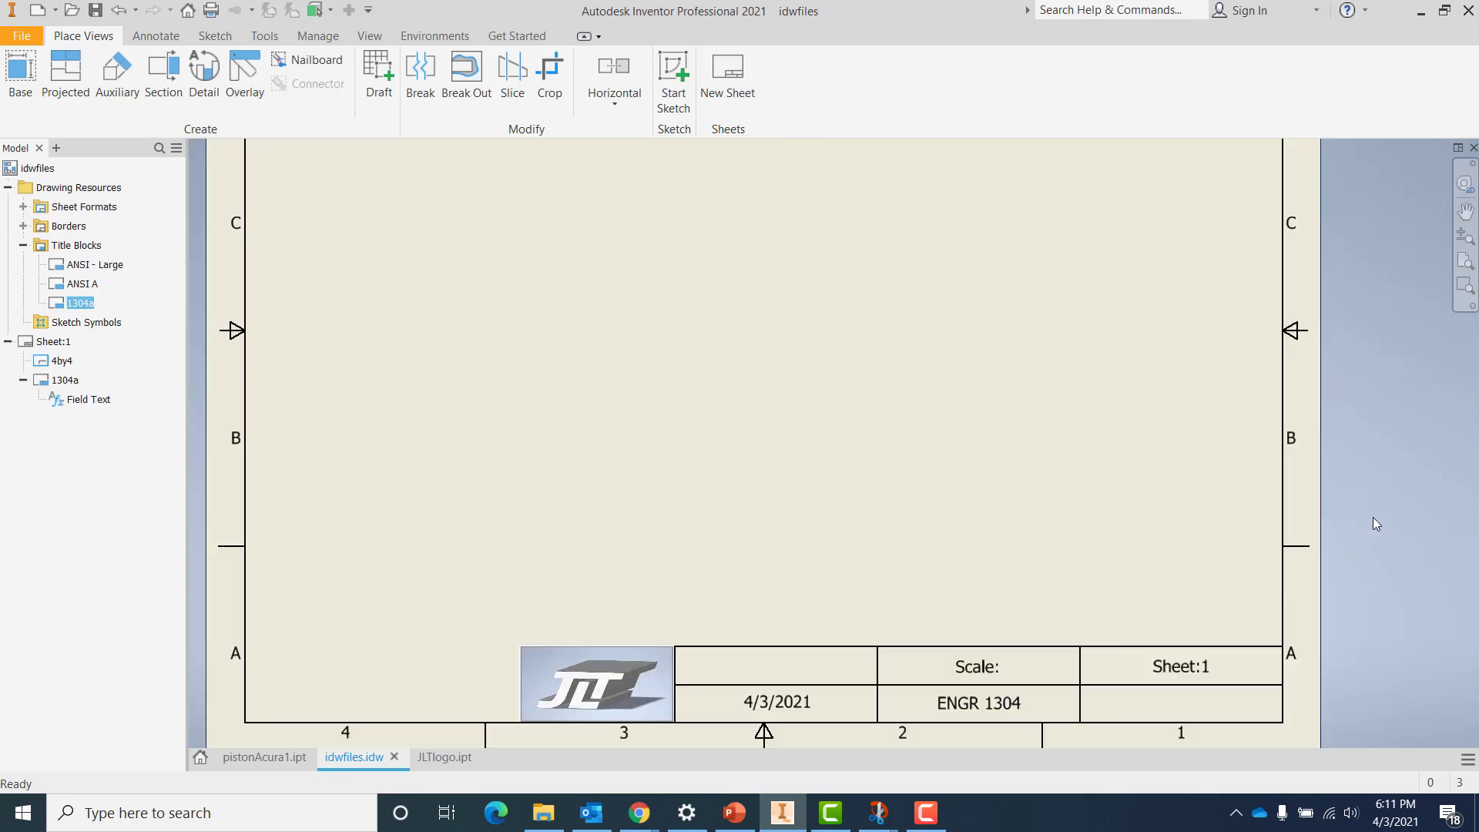
pyautogui.moveTo(1373, 516)
pyautogui.mouseDown(button='middle')
pyautogui.moveTo(1347, 557)
pyautogui.moveTo(1365, 544)
pyautogui.mouseUp(button='middle')
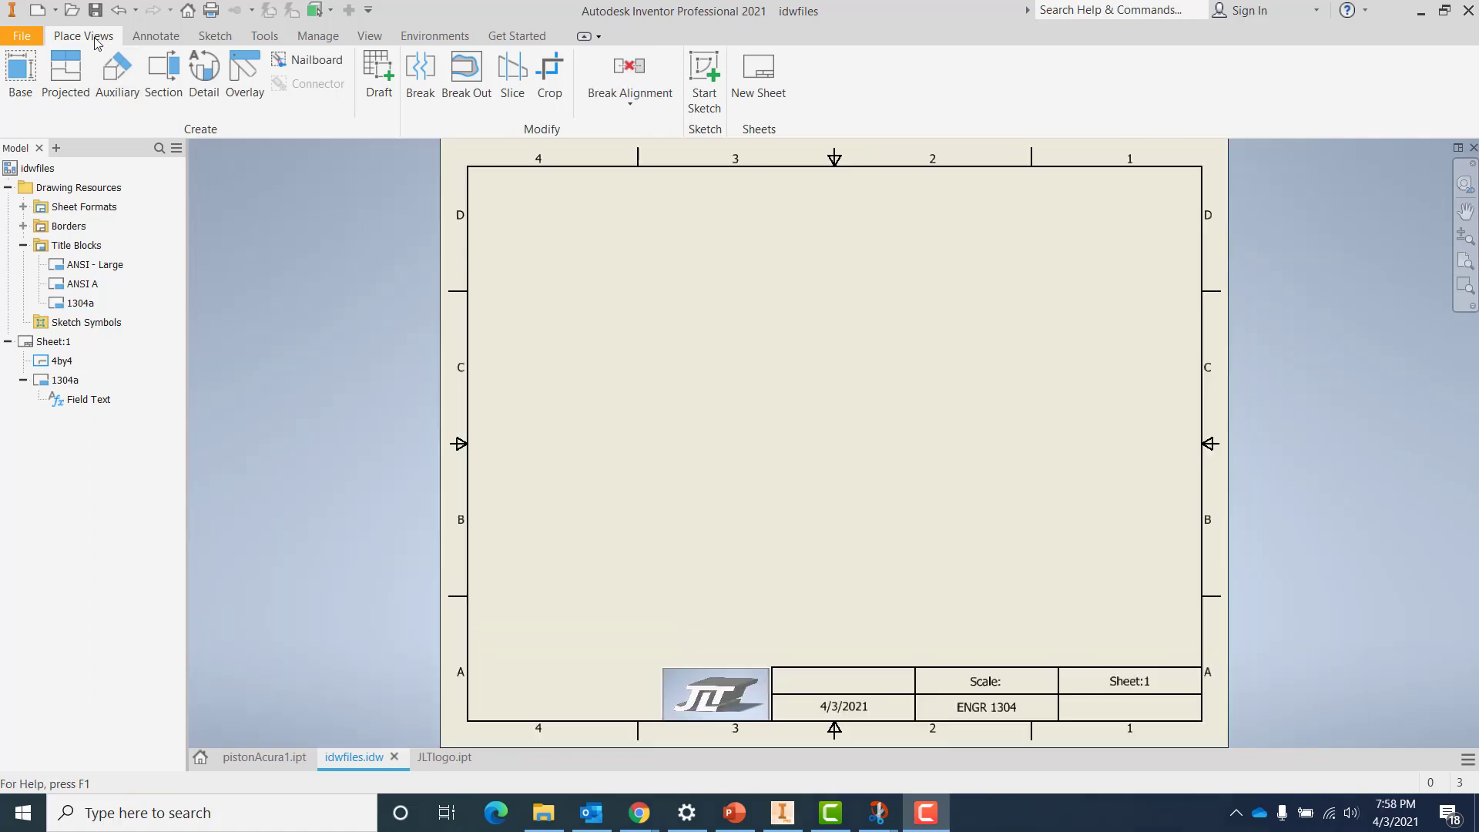
# Start a base view of pistonAcura1.ipt and set its orientation to FRONT
pyautogui.click(17, 88)
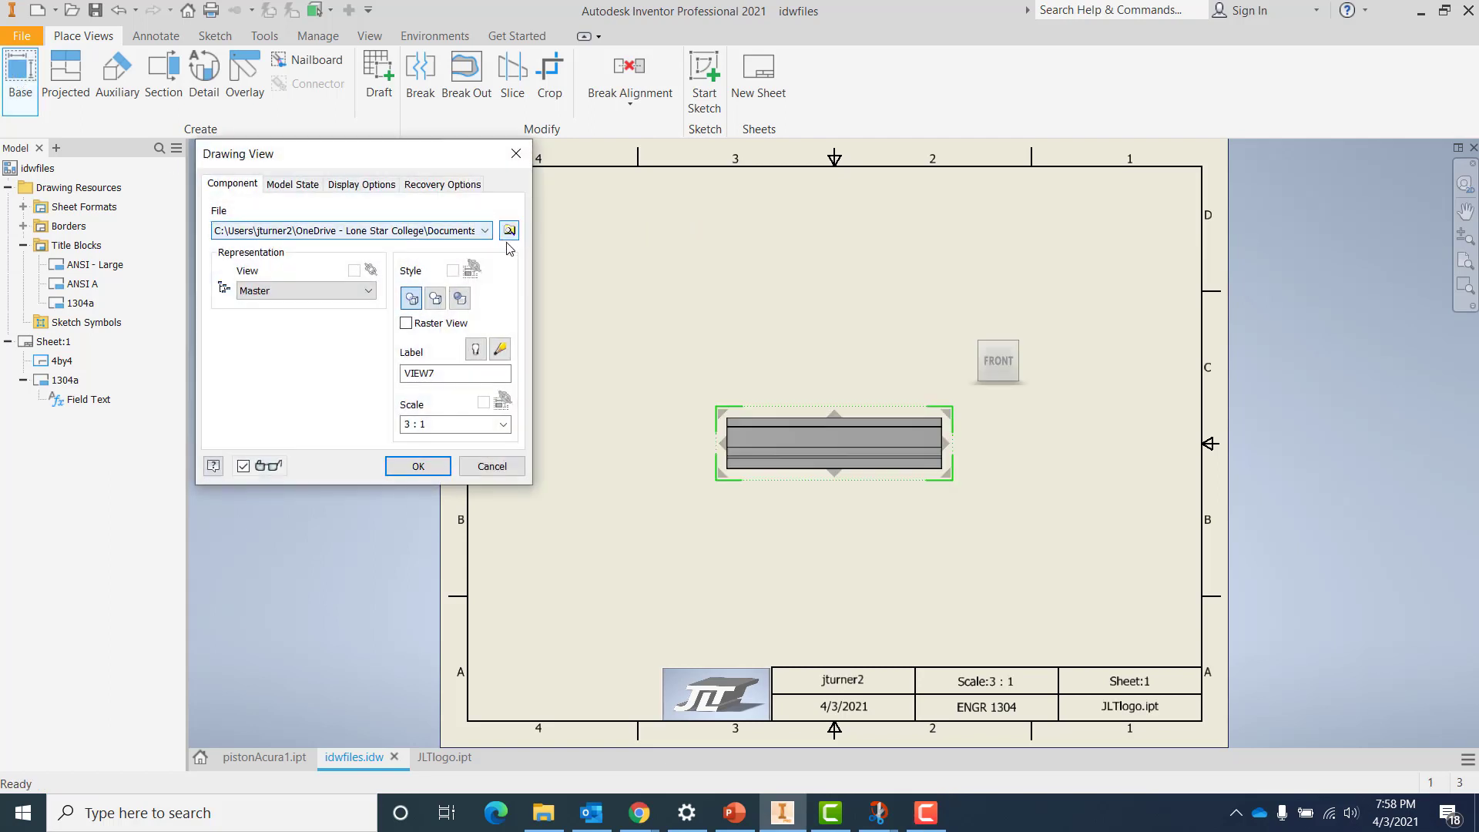
pyautogui.click(484, 230)
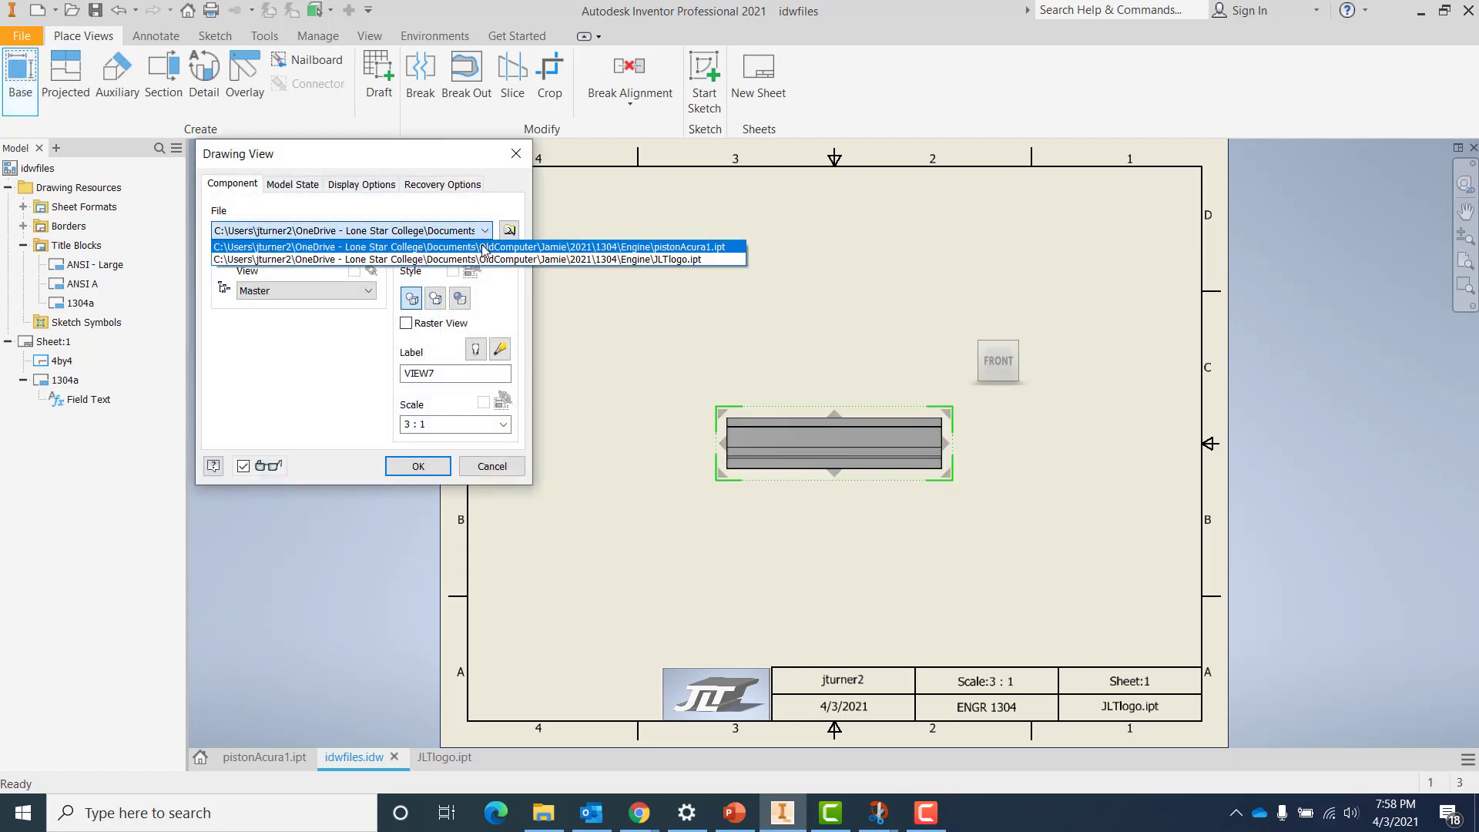
pyautogui.click(484, 246)
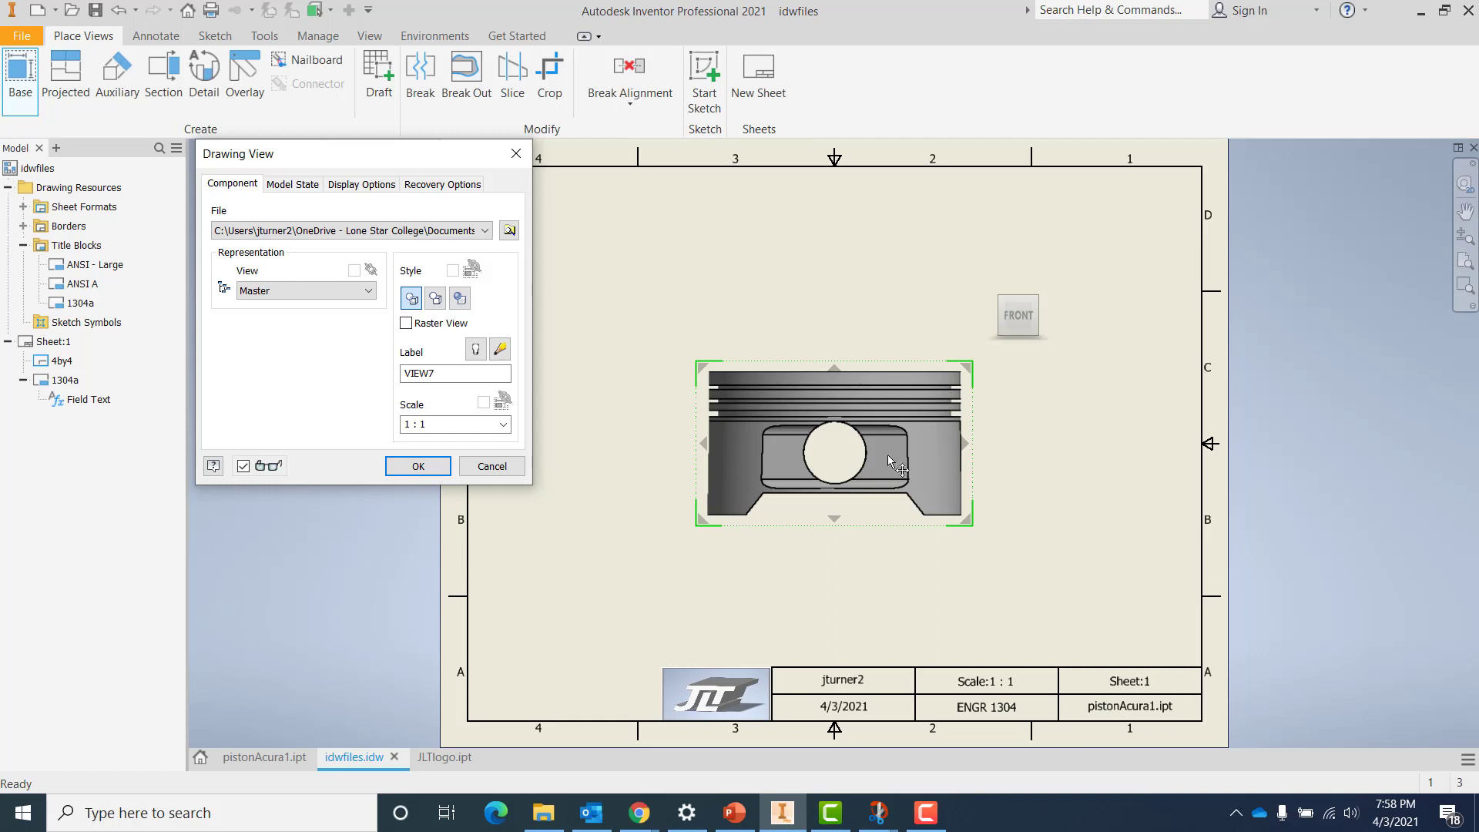
pyautogui.click(1047, 315)
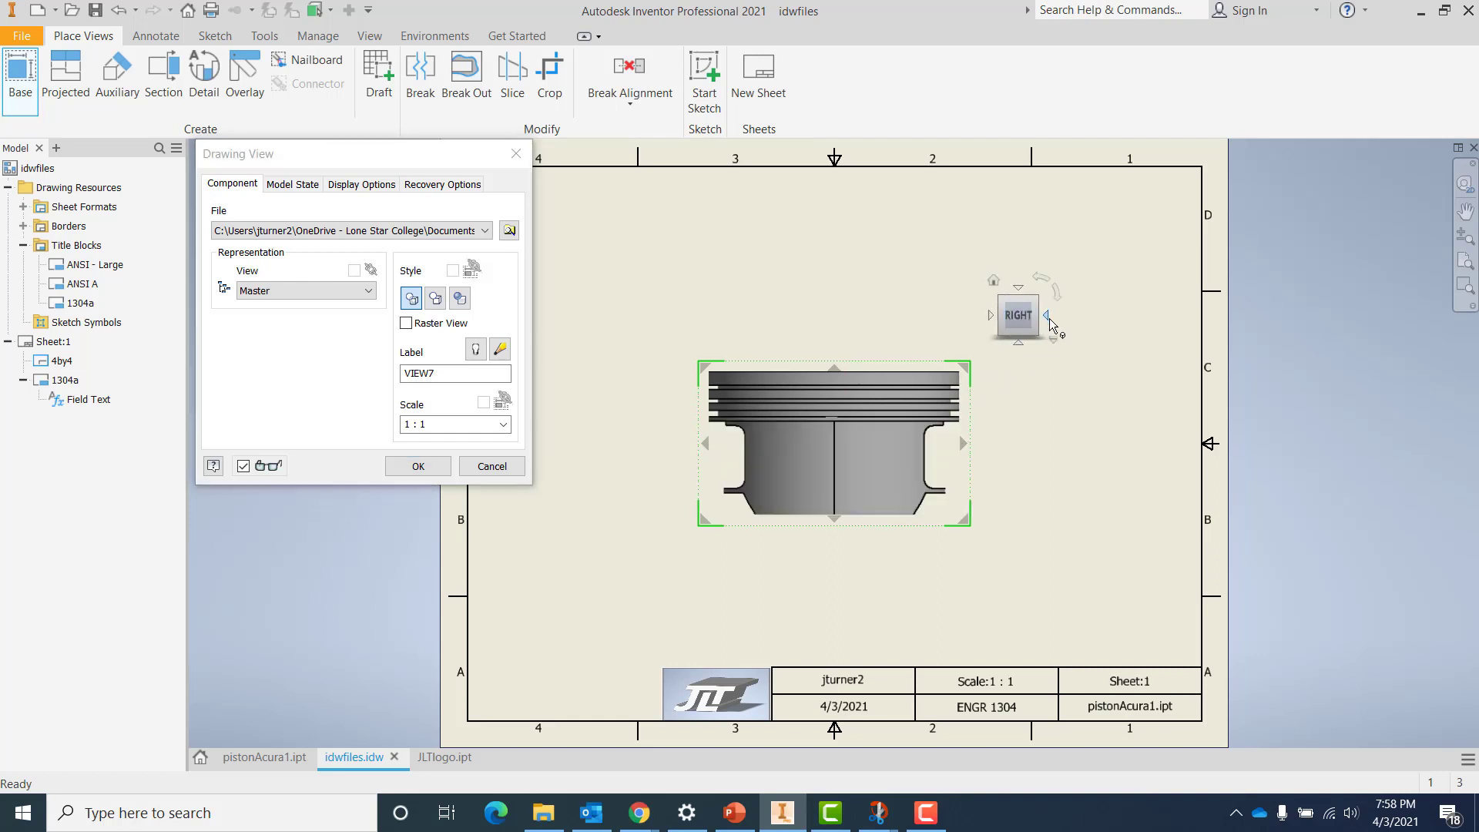
pyautogui.click(992, 315)
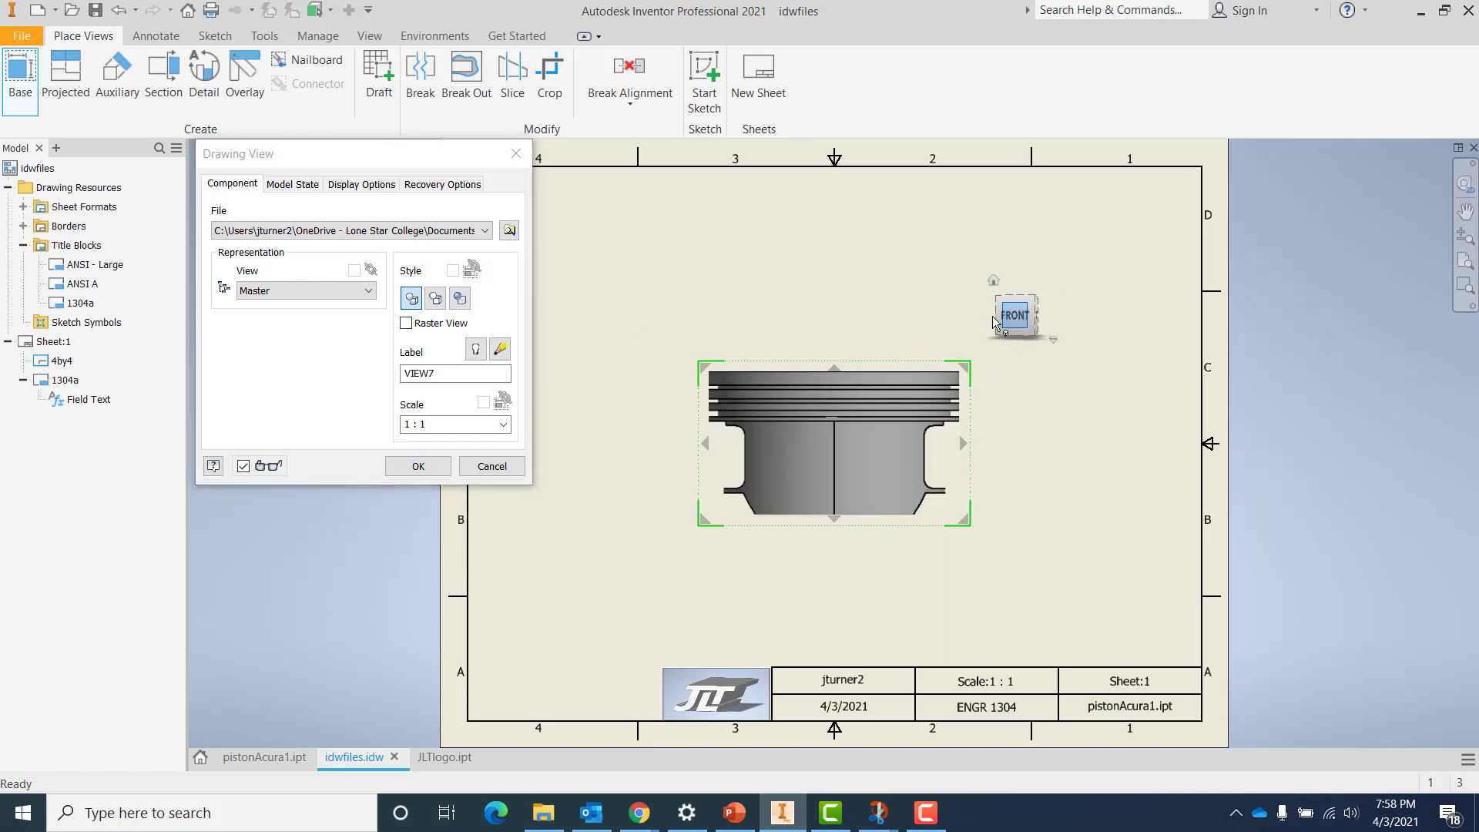
# Set the base view's scale to 3/4, create it, and move it to the sheet's lower-left corner
pyautogui.click(456, 424)
pyautogui.click(503, 424)
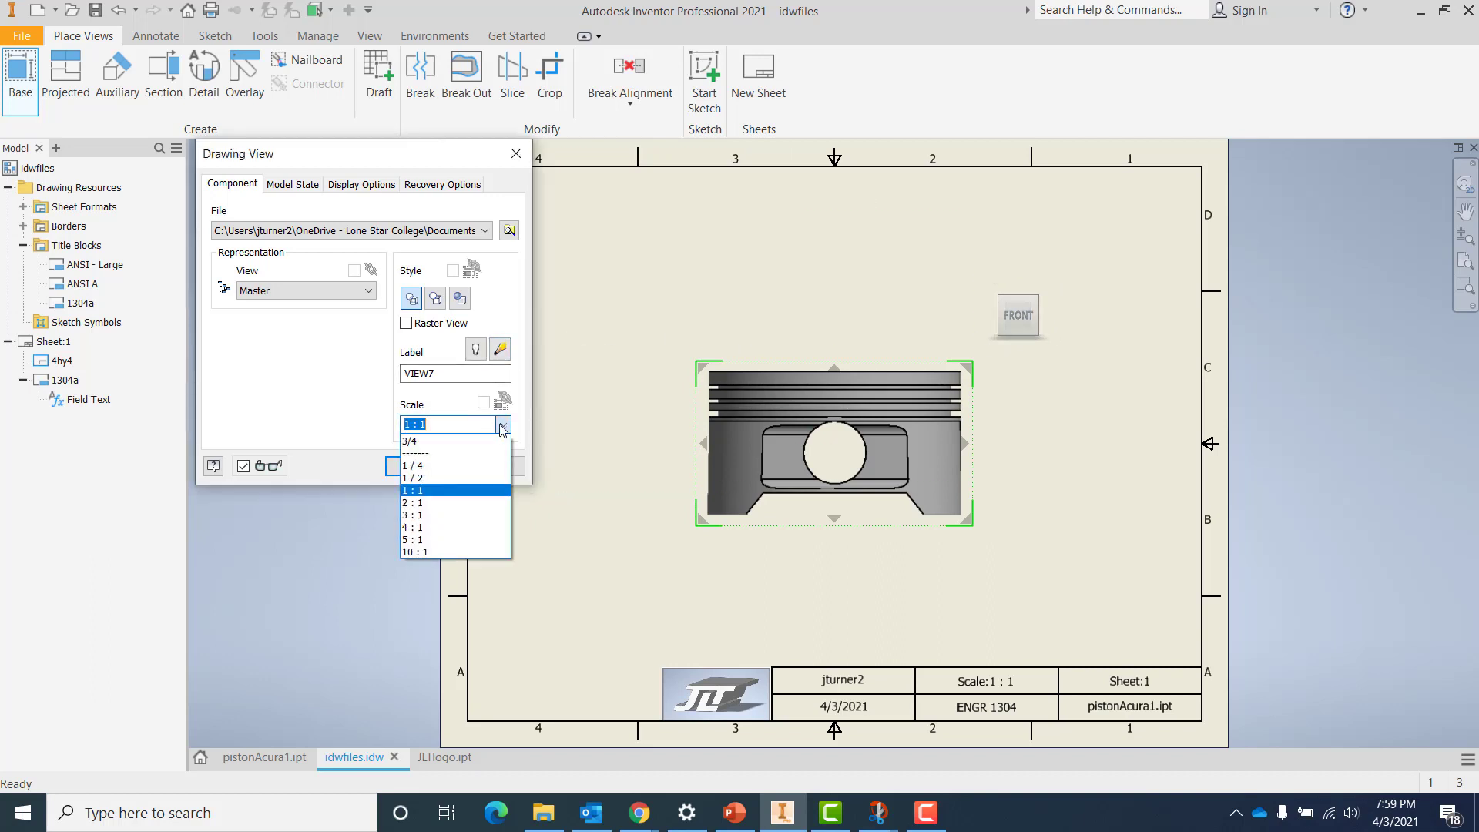
pyautogui.click(456, 446)
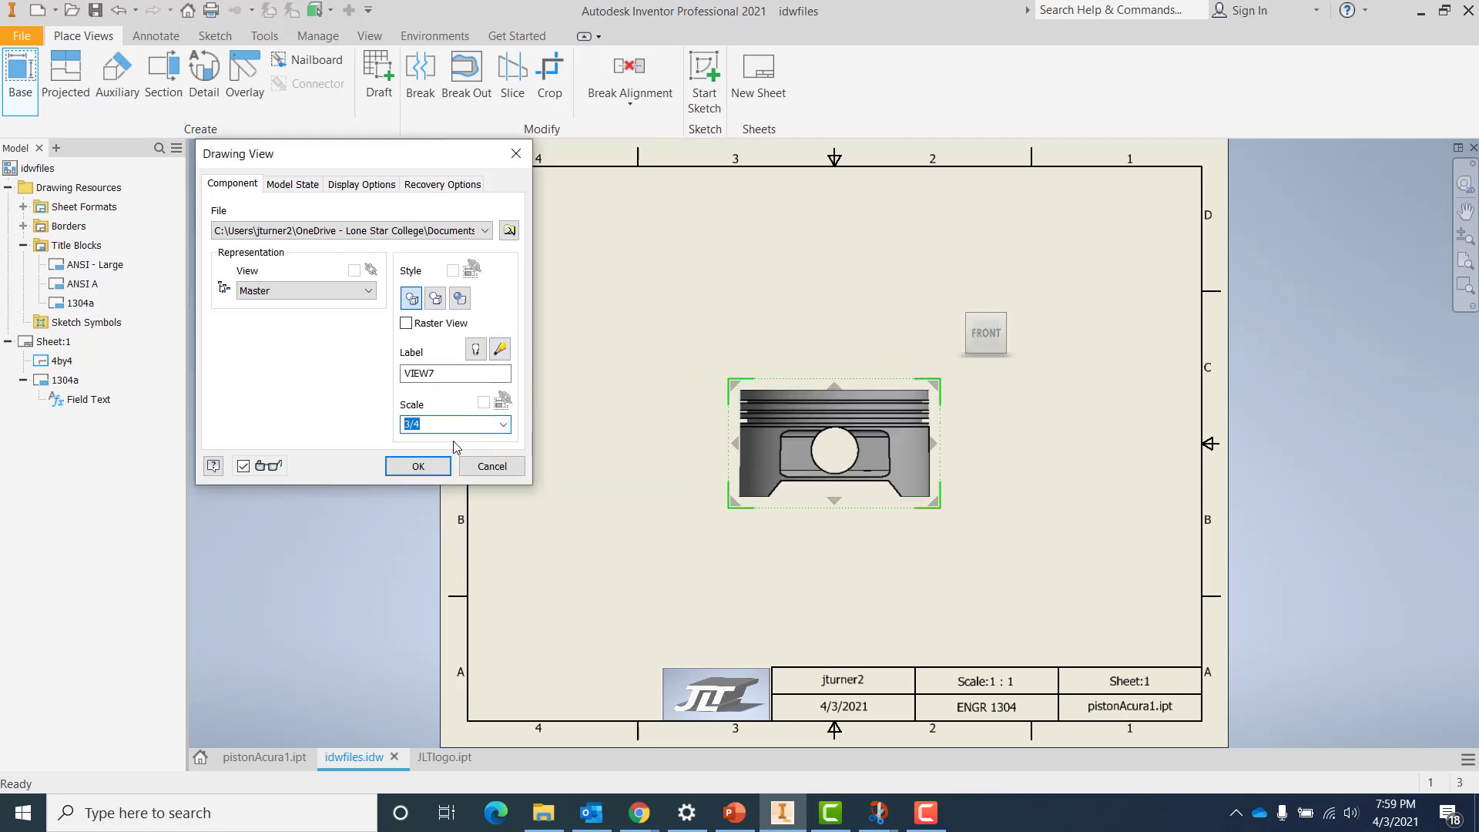
pyautogui.click(418, 467)
pyautogui.moveTo(831, 369); pyautogui.dragTo(587, 527)
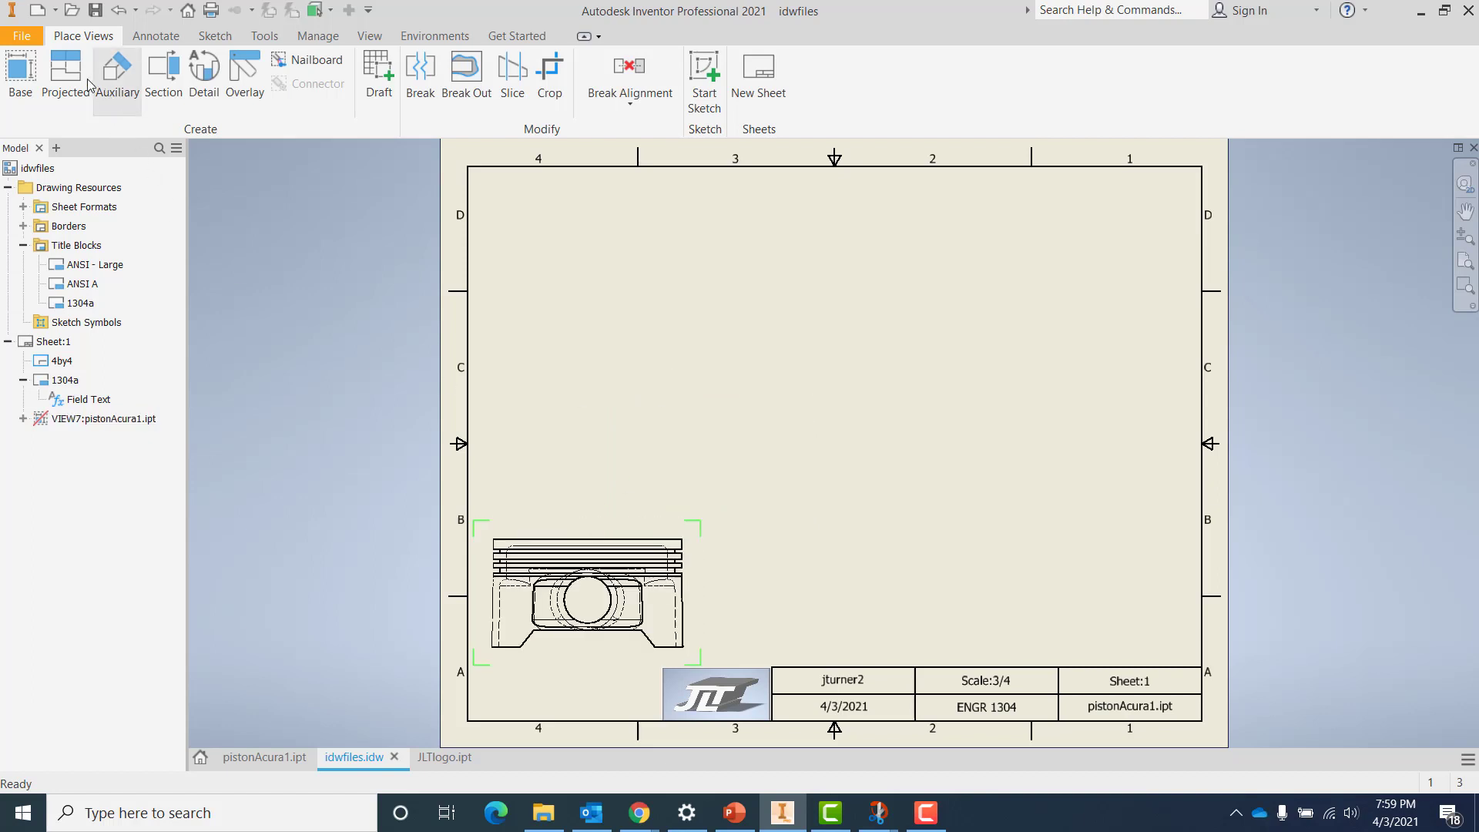
# Project a top view, a right side view and an isometric view from the piston's front view into the sheet's other corners
pyautogui.click(63, 77)
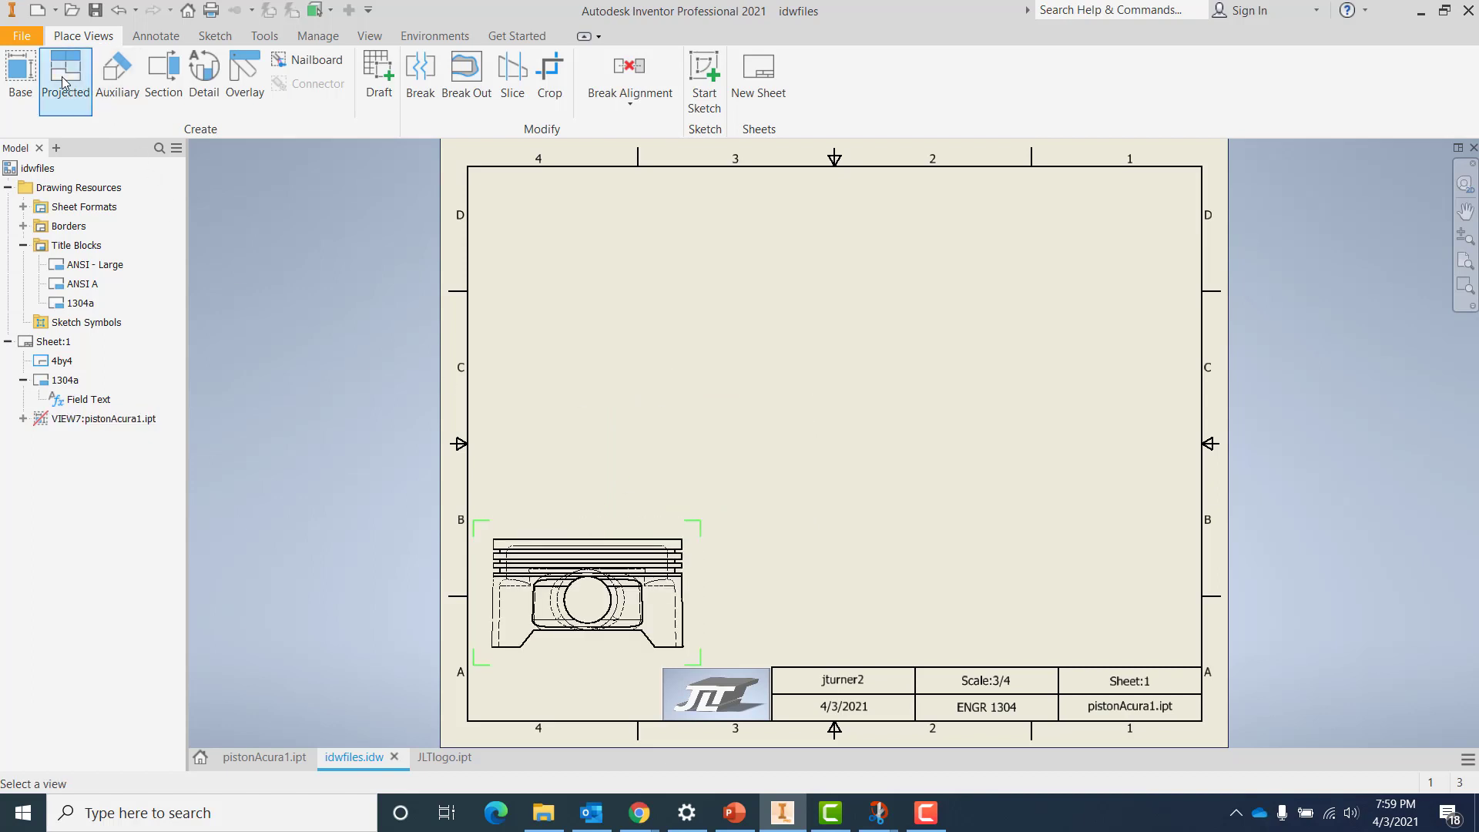
pyautogui.click(598, 606)
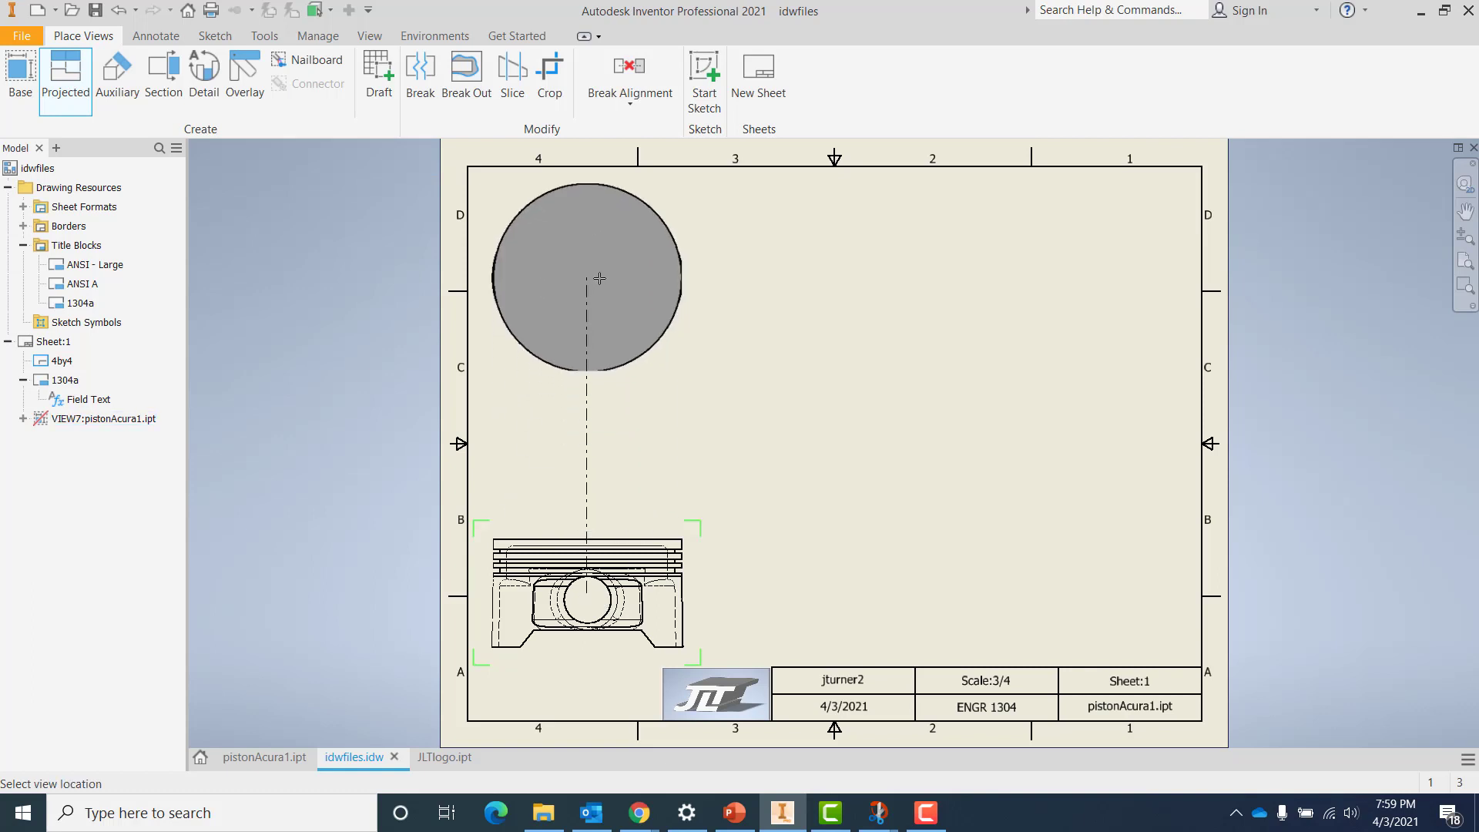
pyautogui.click(600, 278)
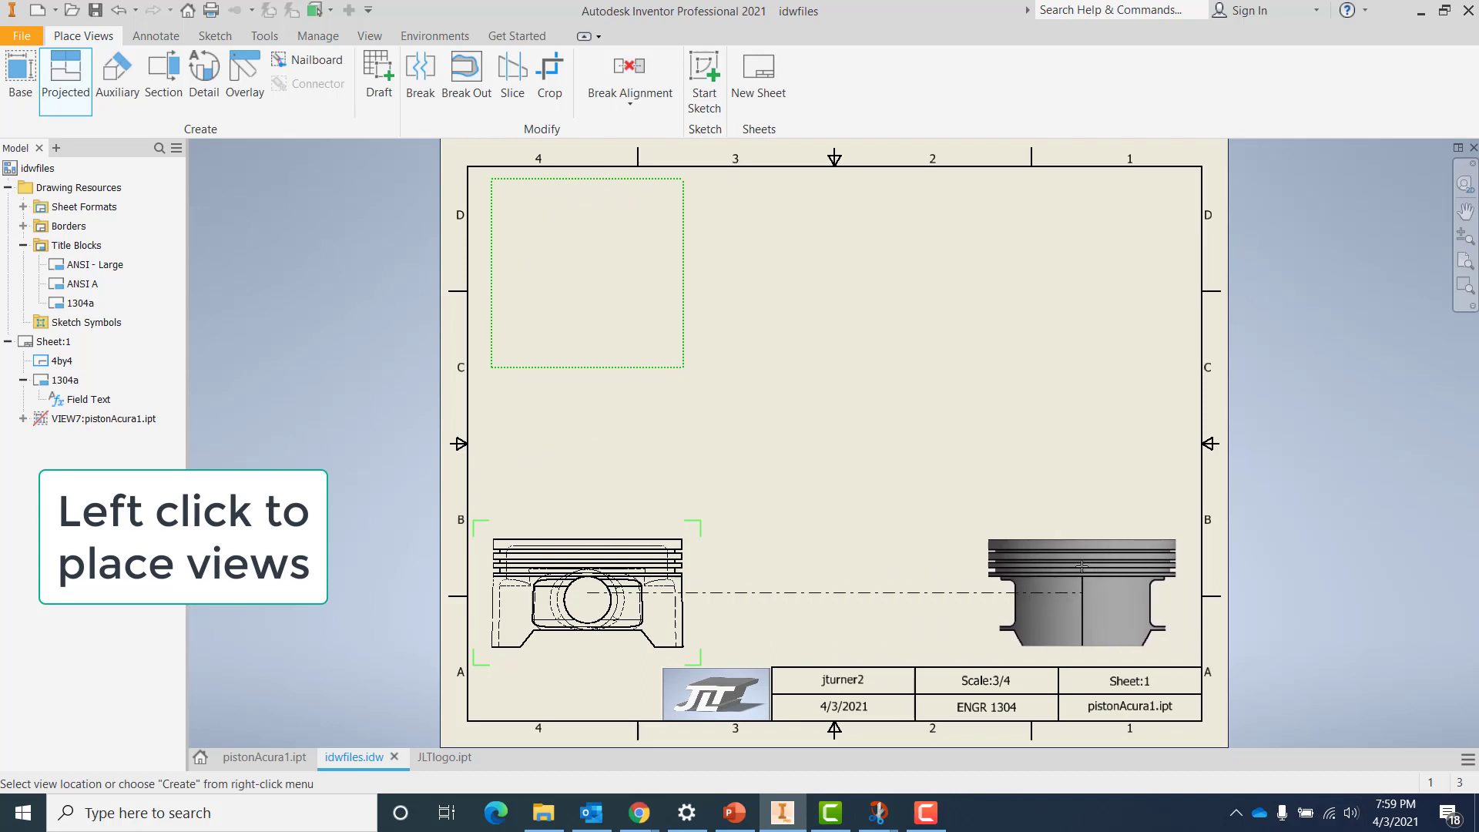
pyautogui.click(1081, 567)
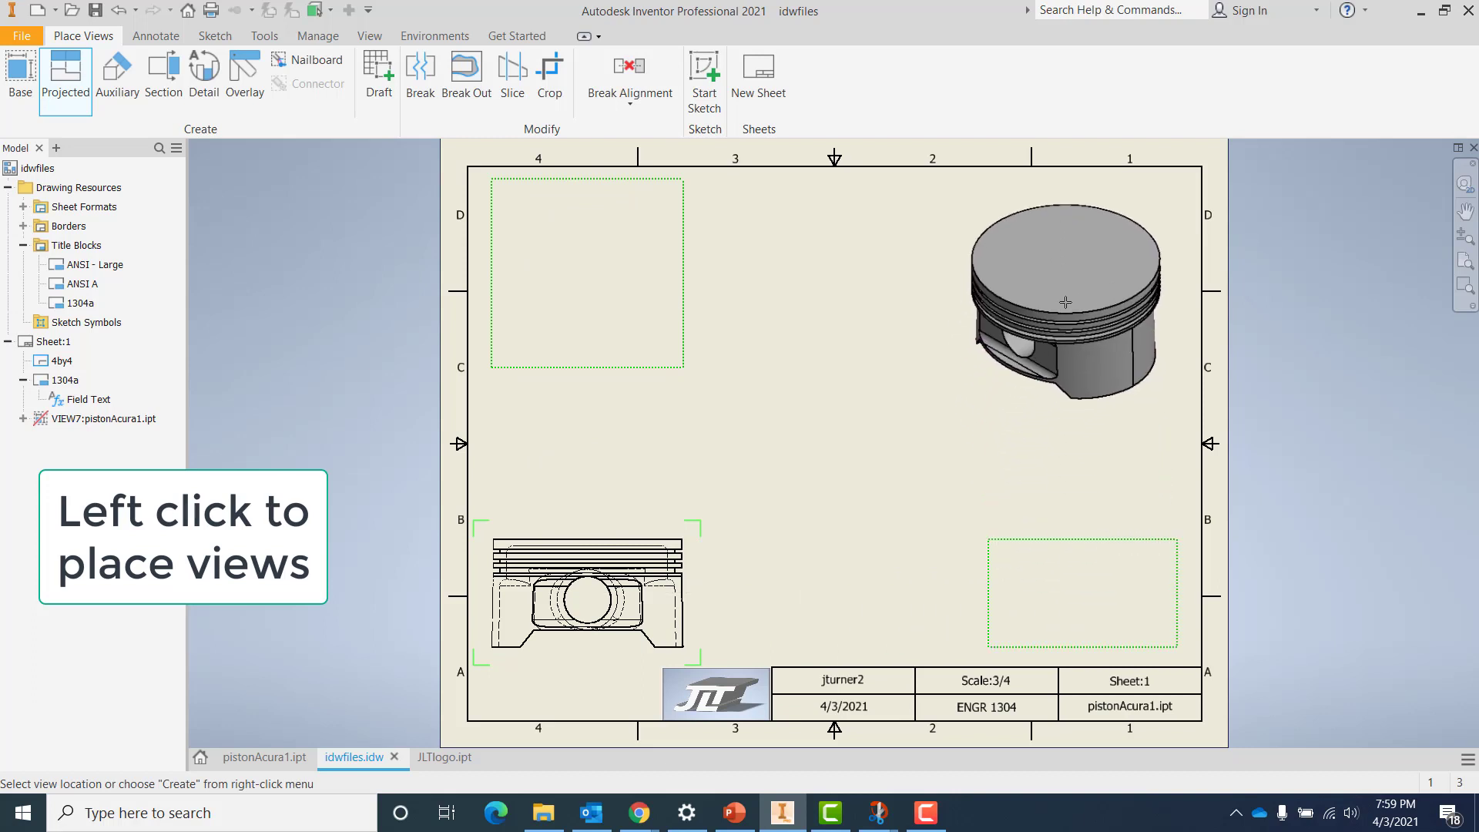
pyautogui.click(1071, 279)
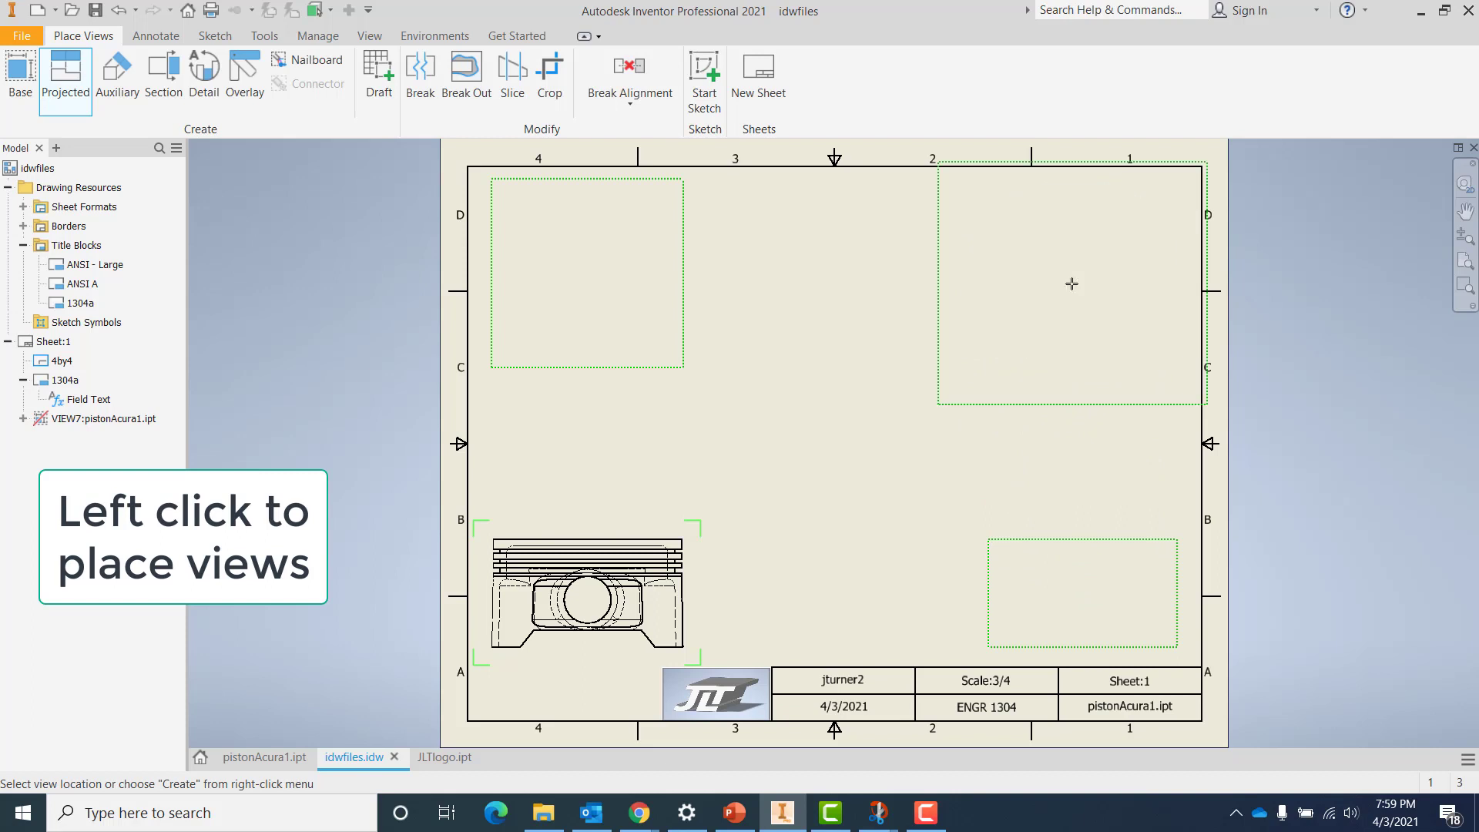
pyautogui.rightClick(1074, 287)
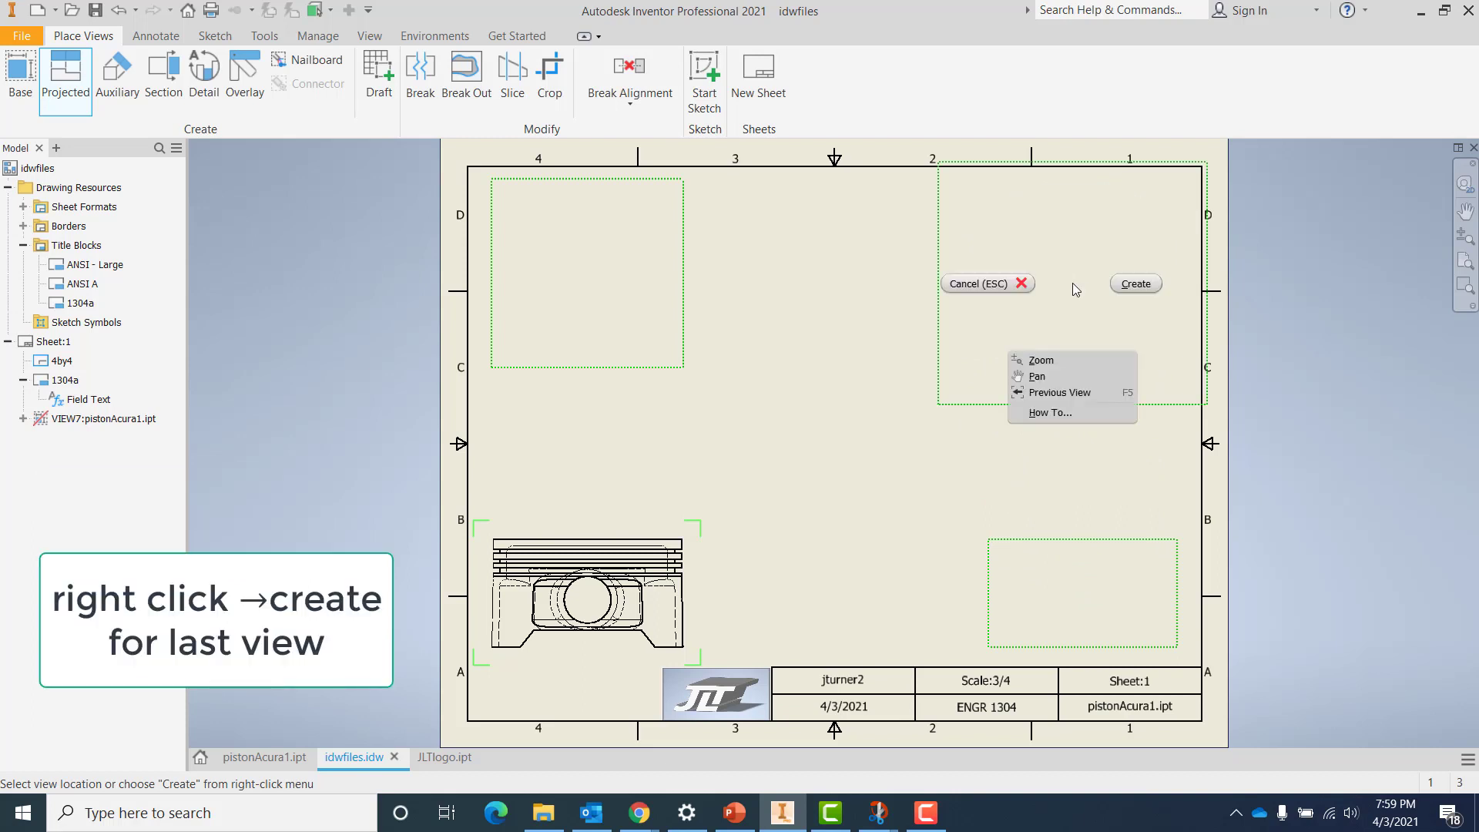
pyautogui.click(1136, 283)
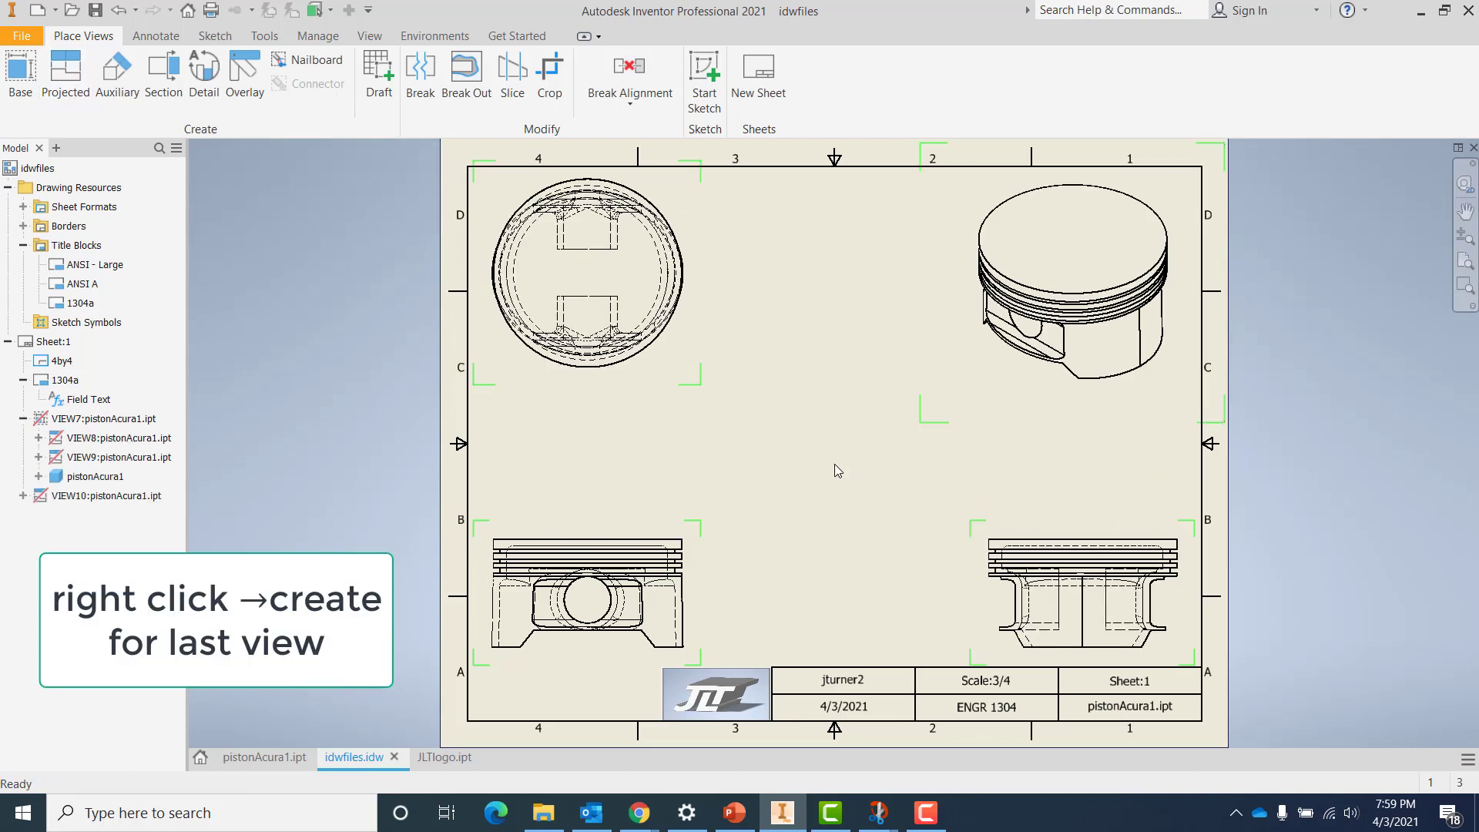
# Start a section view of the piston's top view with a horizontal section line through its center, extending past both edges
pyautogui.click(160, 73)
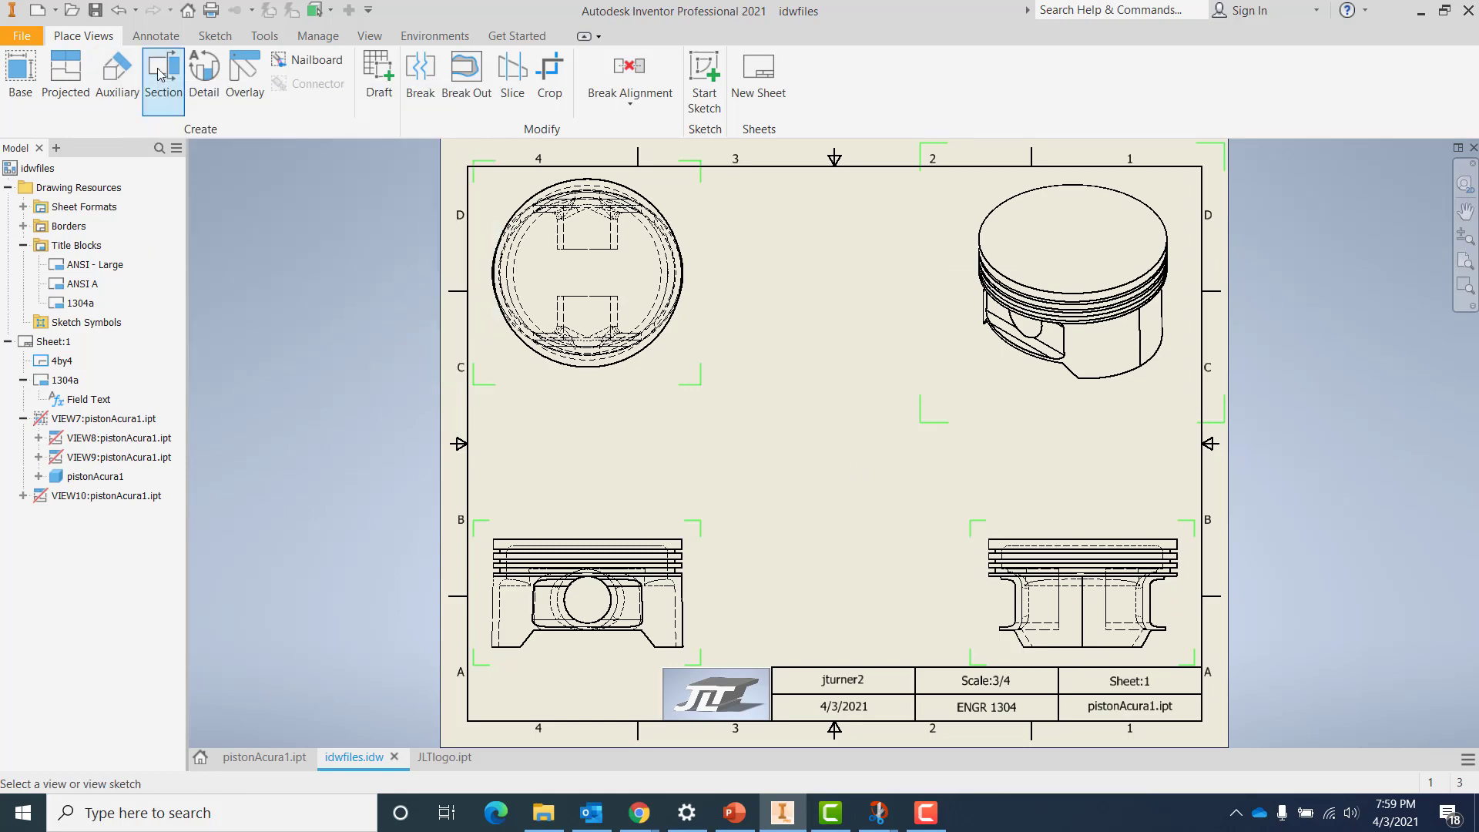
pyautogui.scroll(3, 507, 275)
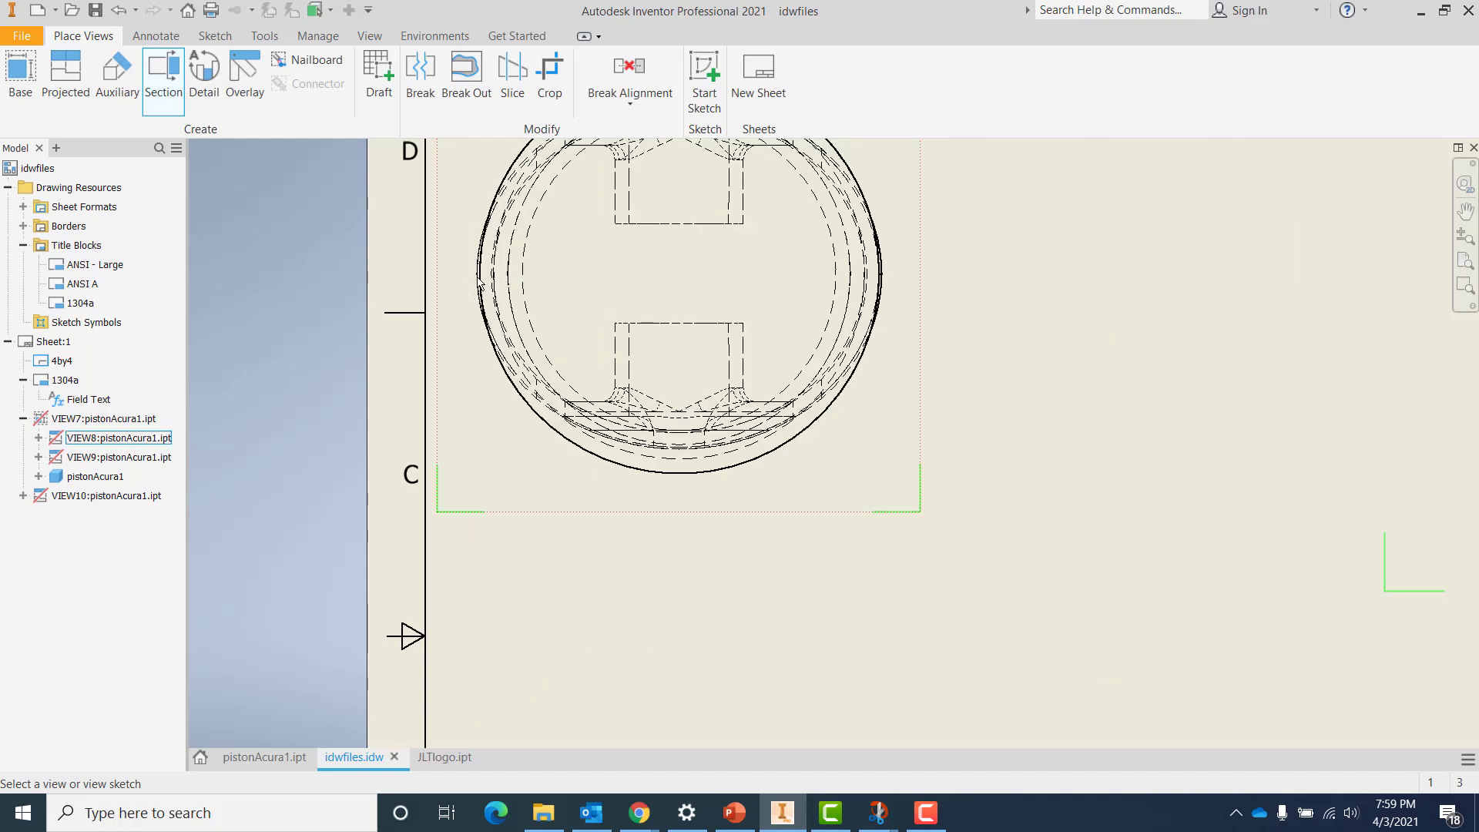
pyautogui.click(161, 92)
pyautogui.click(539, 273)
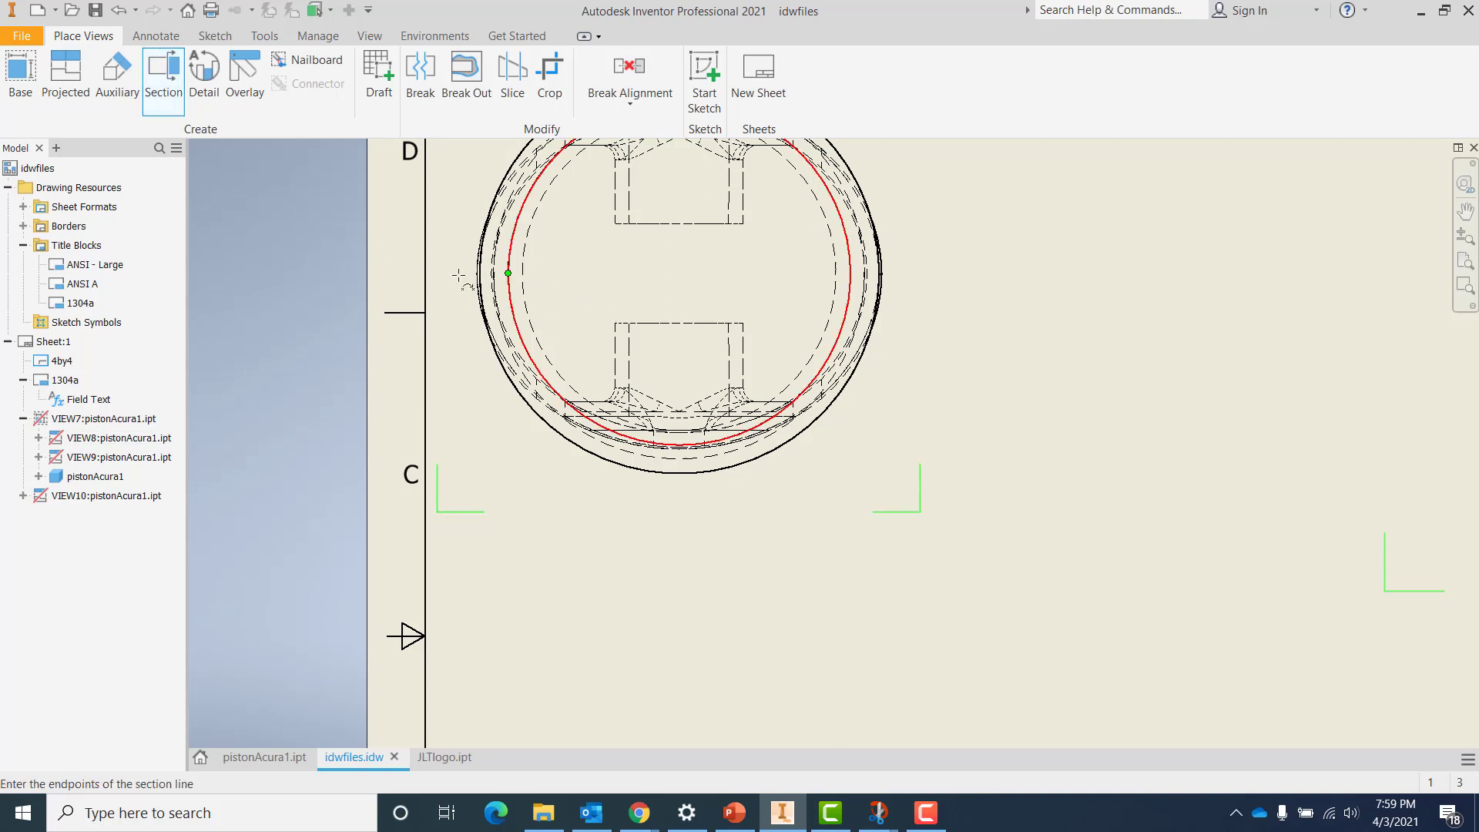
pyautogui.click(456, 273)
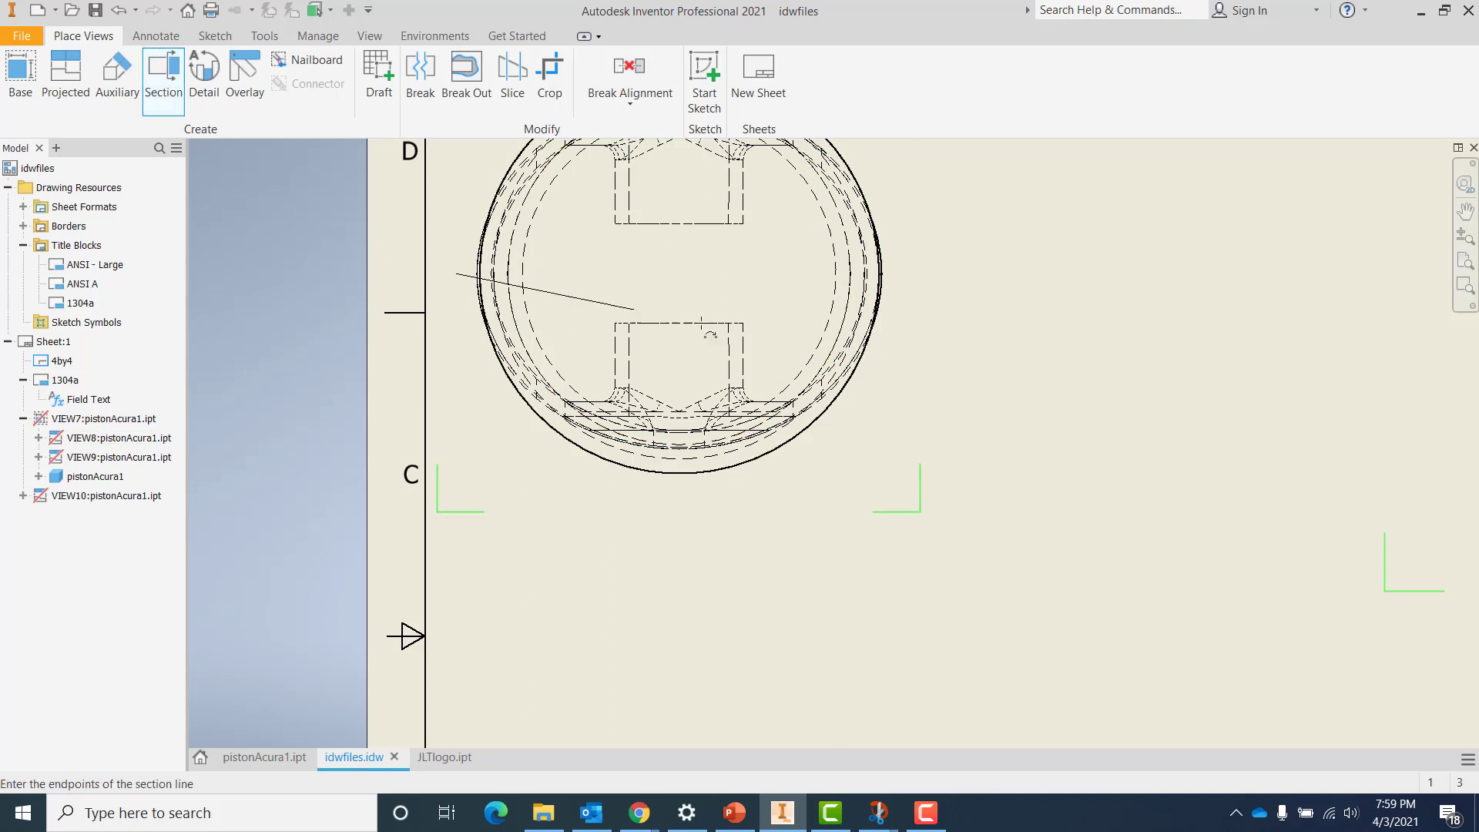
pyautogui.click(912, 271)
pyautogui.rightClick(913, 270)
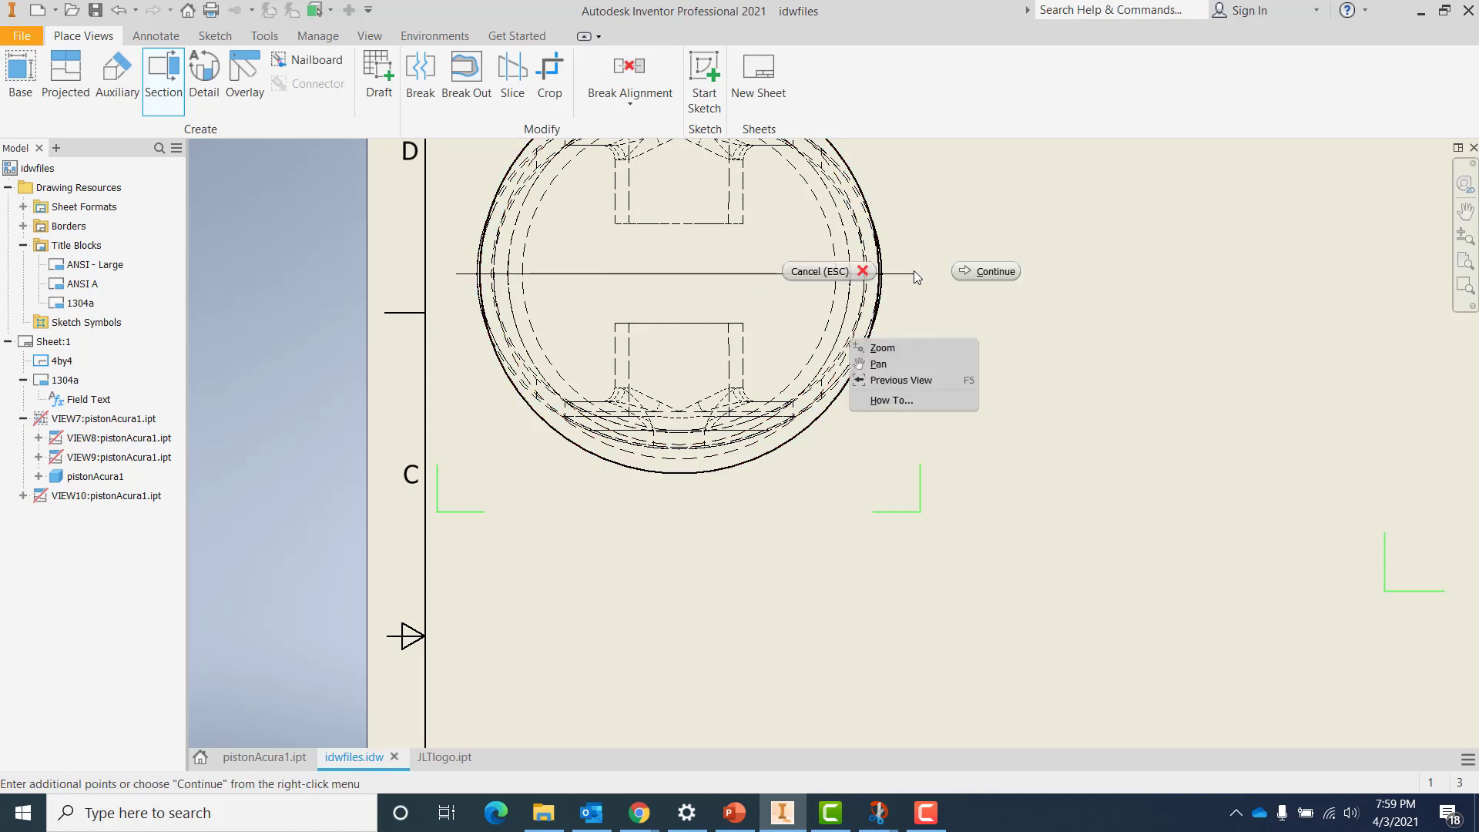
pyautogui.click(982, 271)
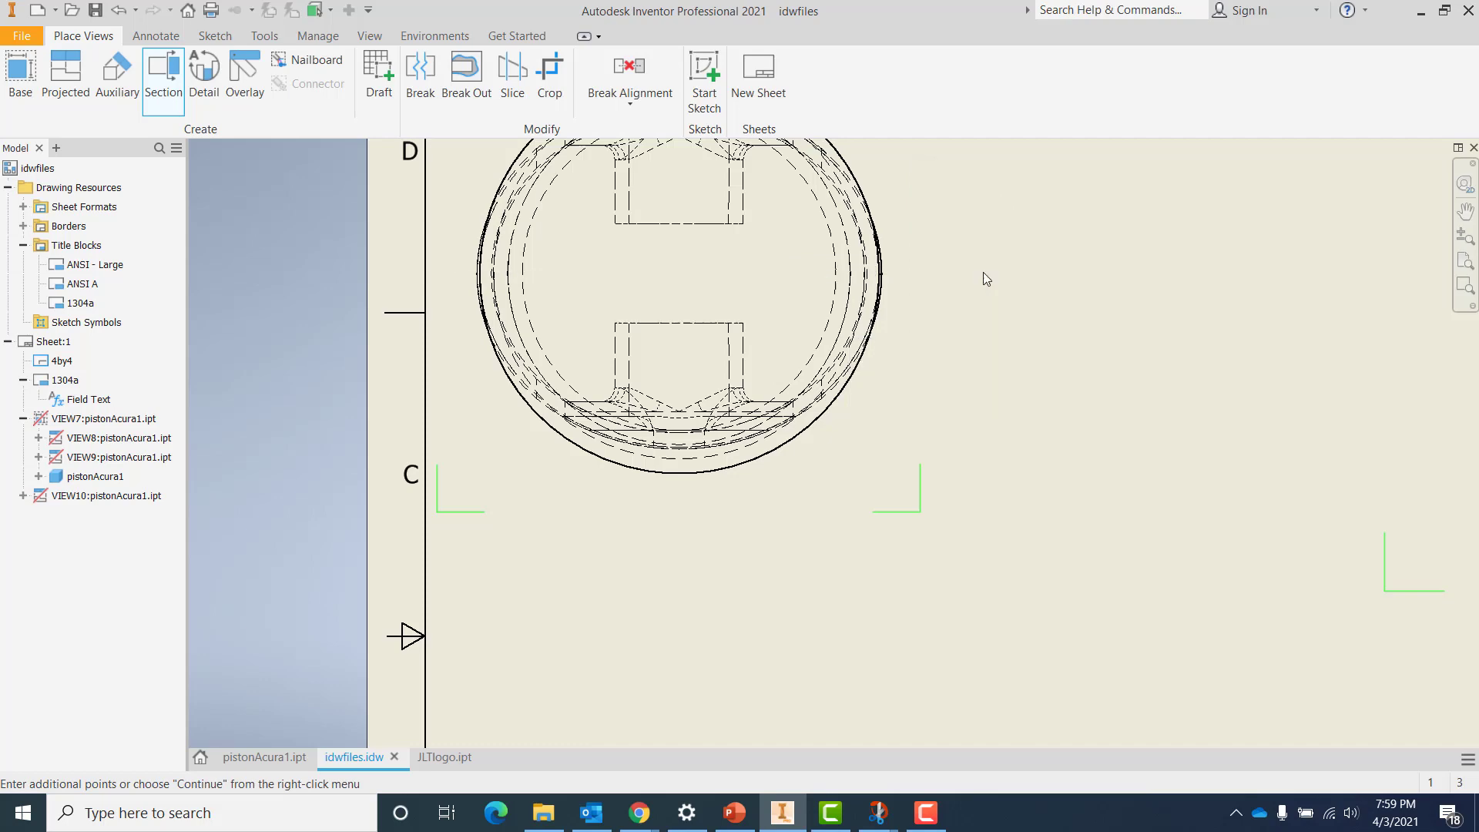
# Place the section view between the top and front views and move its label to the upper right of the section
pyautogui.scroll(2, 940, 506)
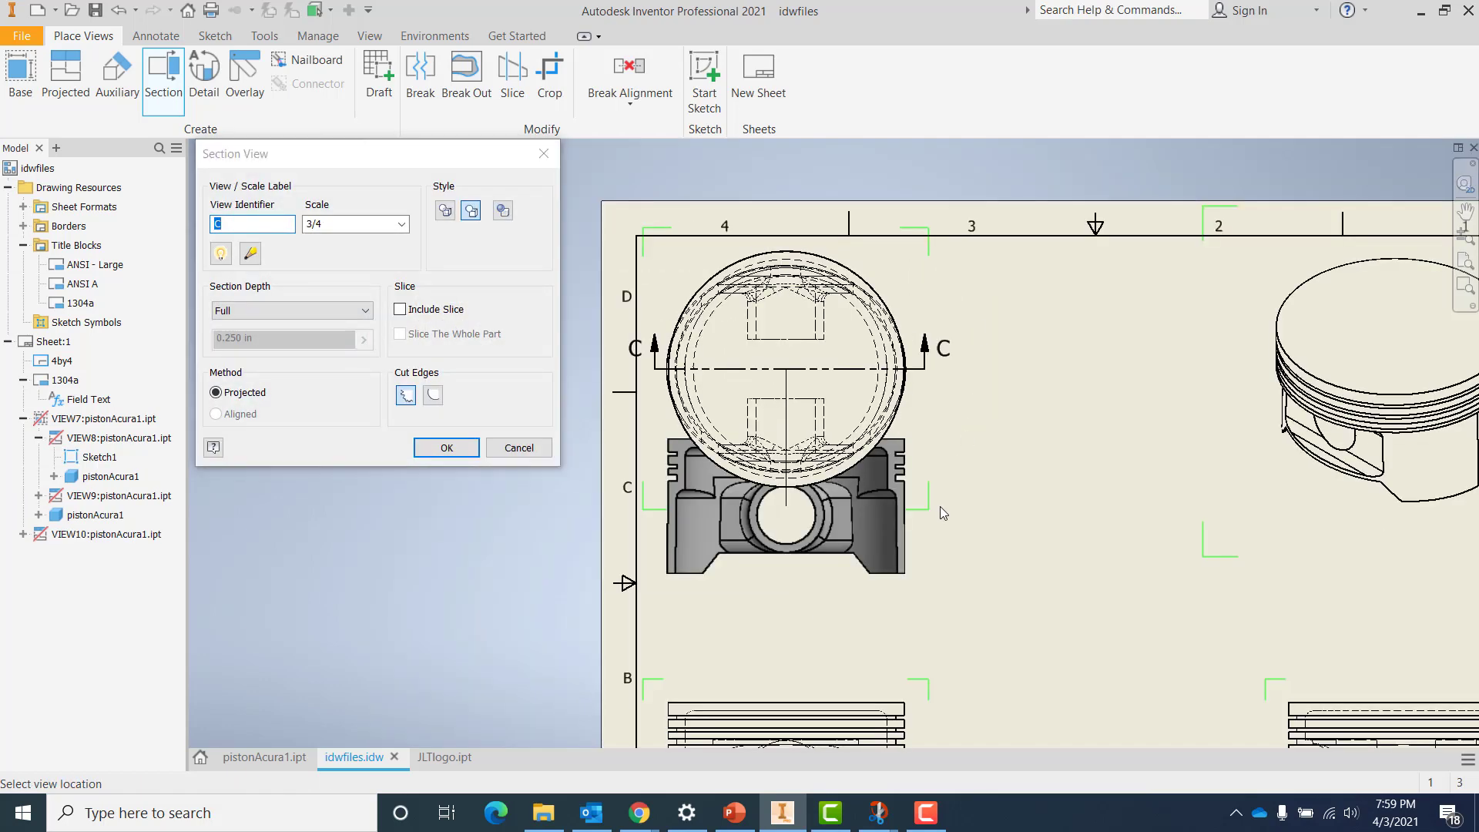
pyautogui.scroll(2, 939, 506)
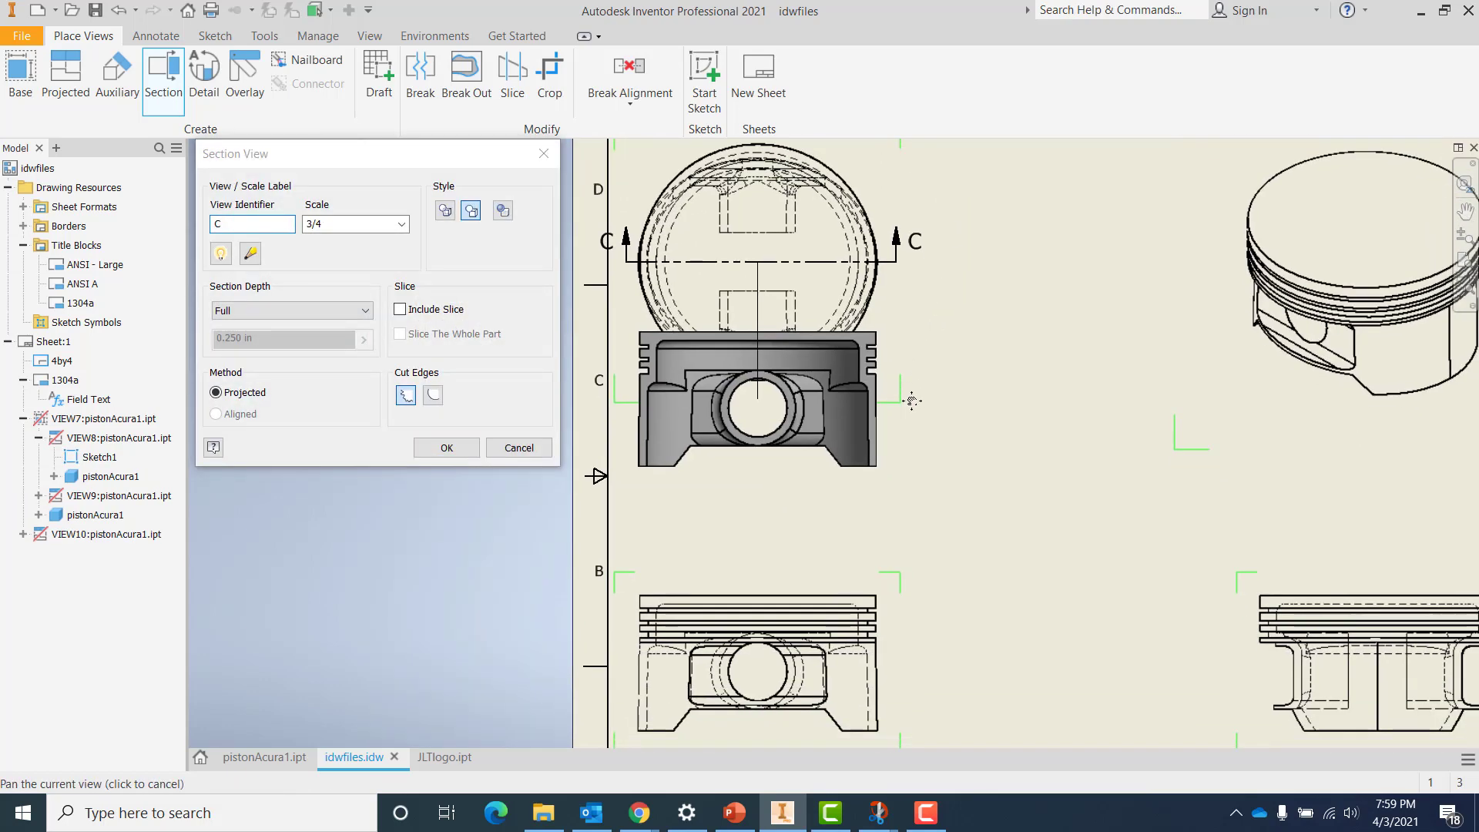
pyautogui.click(901, 479)
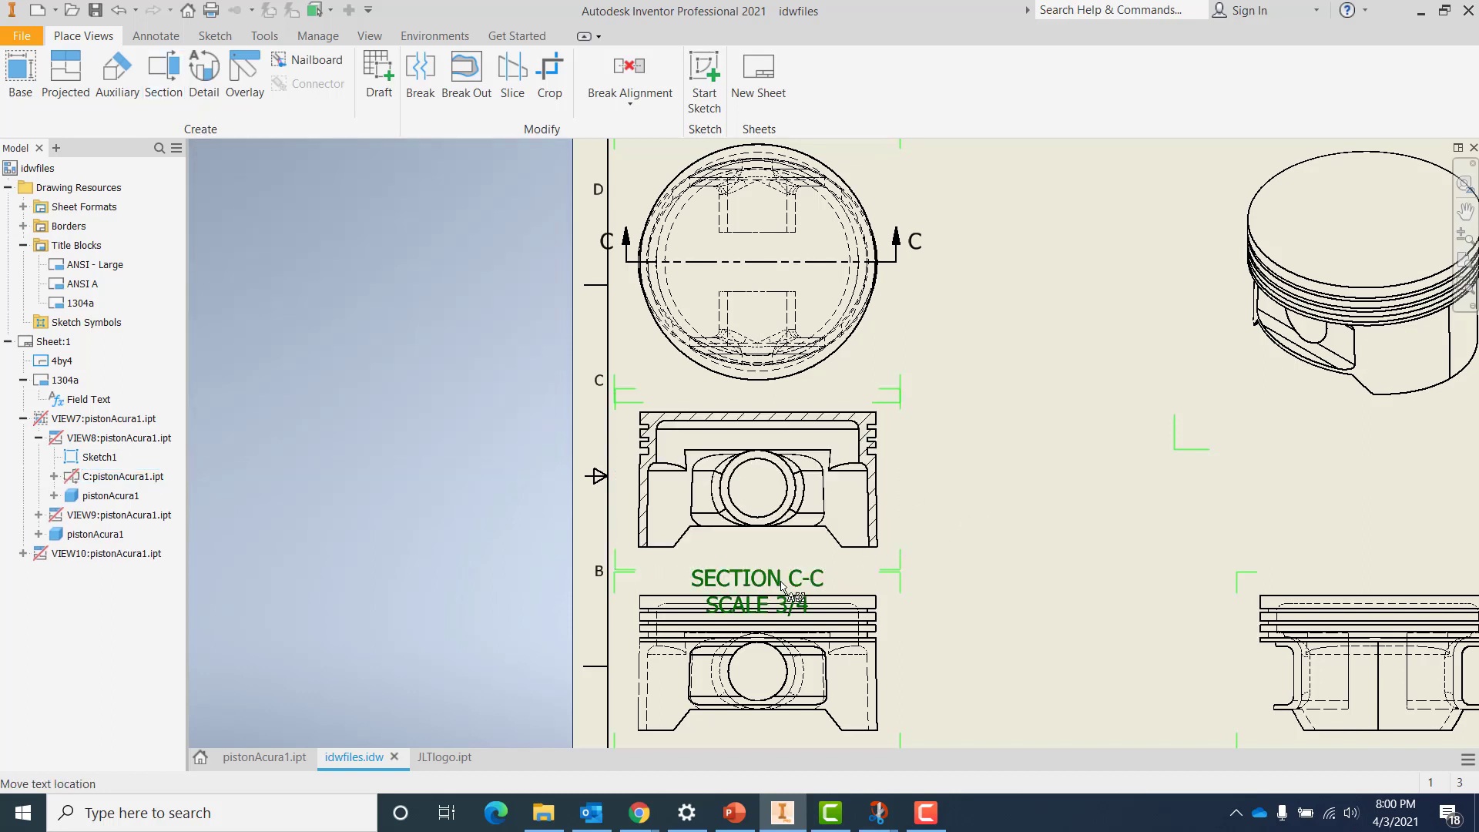
pyautogui.moveTo(847, 568); pyautogui.dragTo(931, 413)
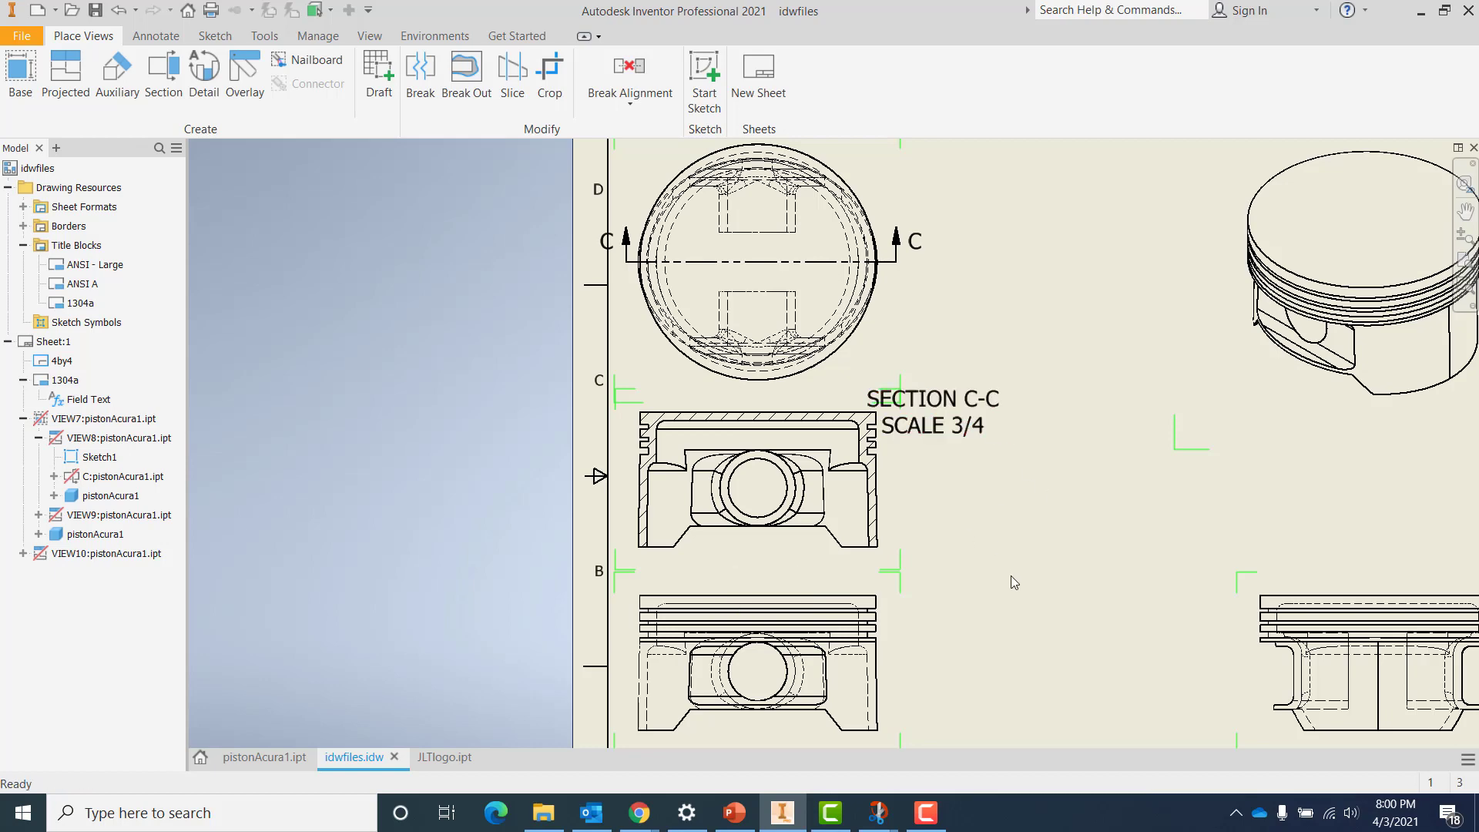
# Start a detail view of the piston's front view with a rectangular fence shape
pyautogui.scroll(-5, 1011, 575)
pyautogui.scroll(8, 993, 583)
pyautogui.moveTo(935, 608); pyautogui.dragTo(976, 354, button='middle')
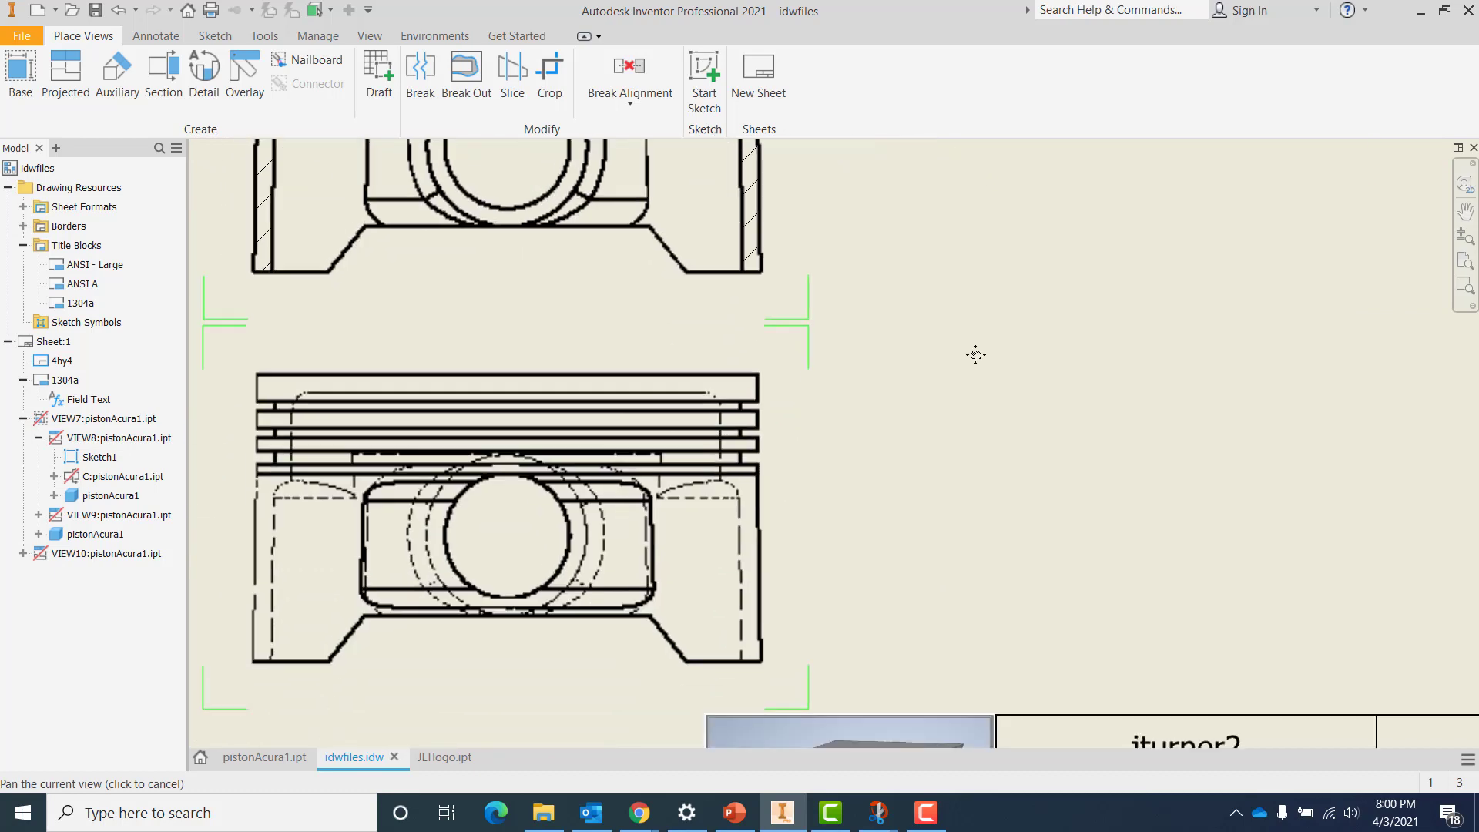
pyautogui.scroll(3, 816, 462)
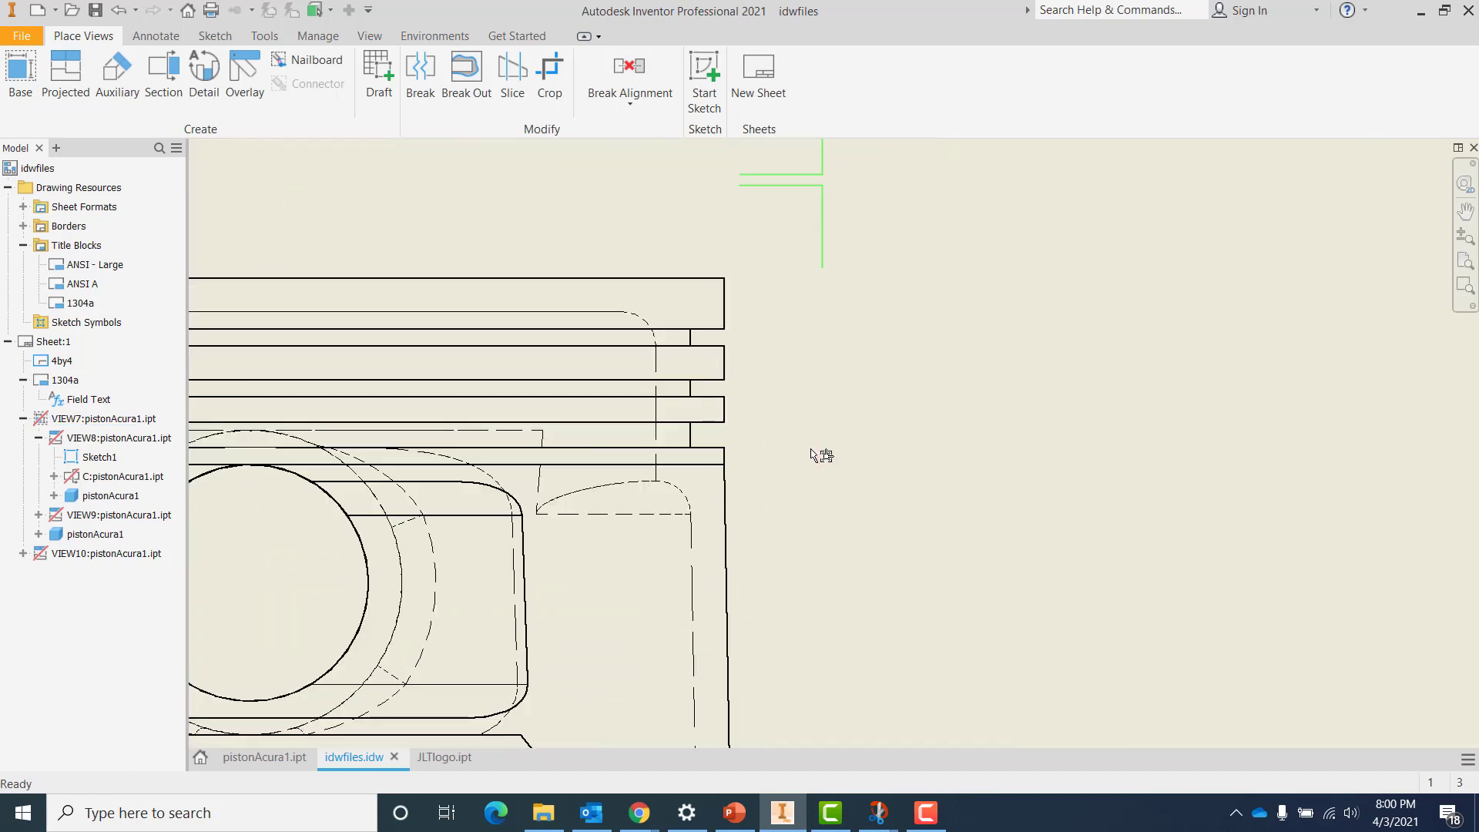
pyautogui.scroll(-4, 926, 428)
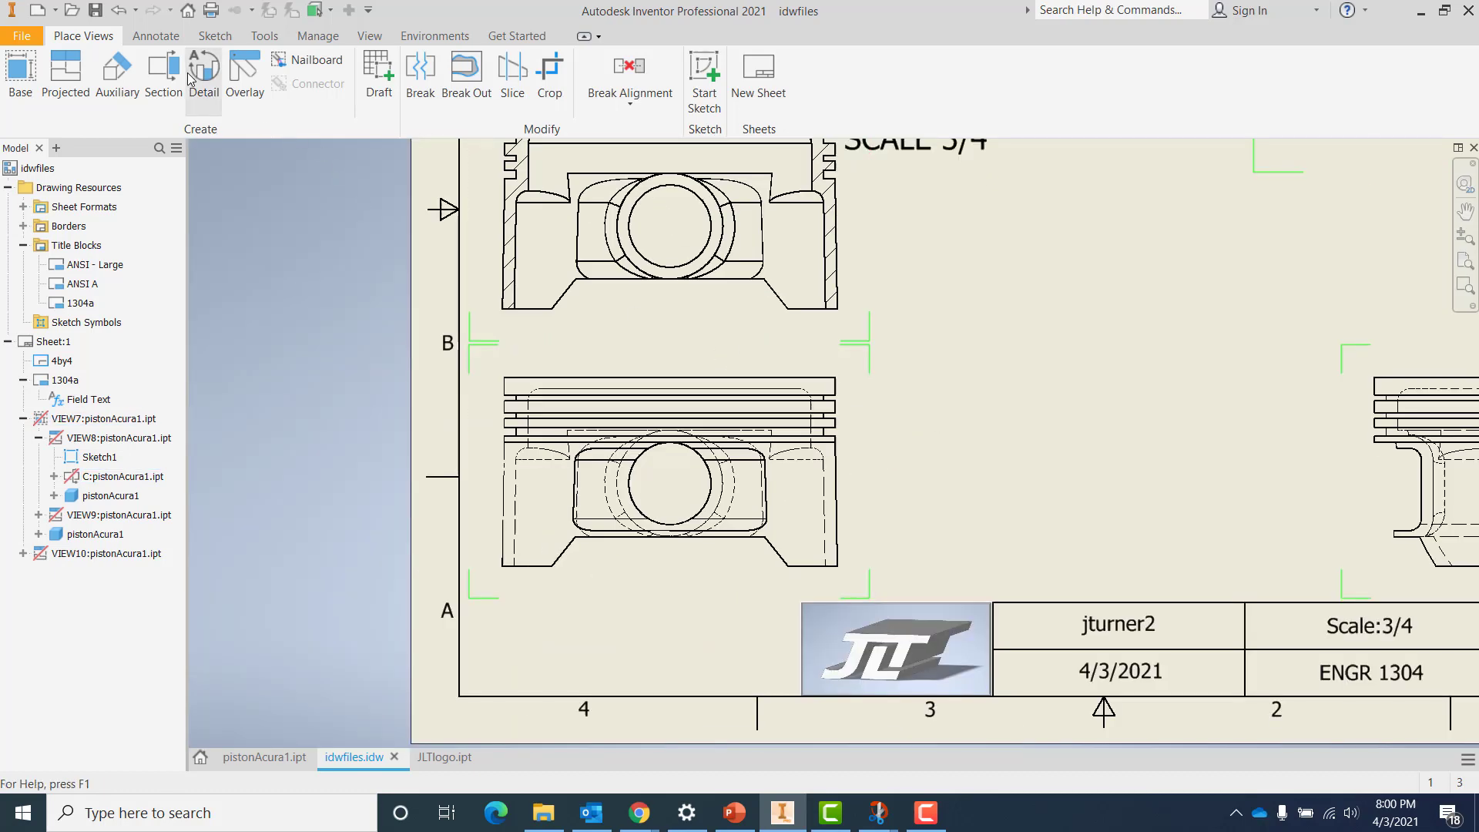
pyautogui.click(192, 78)
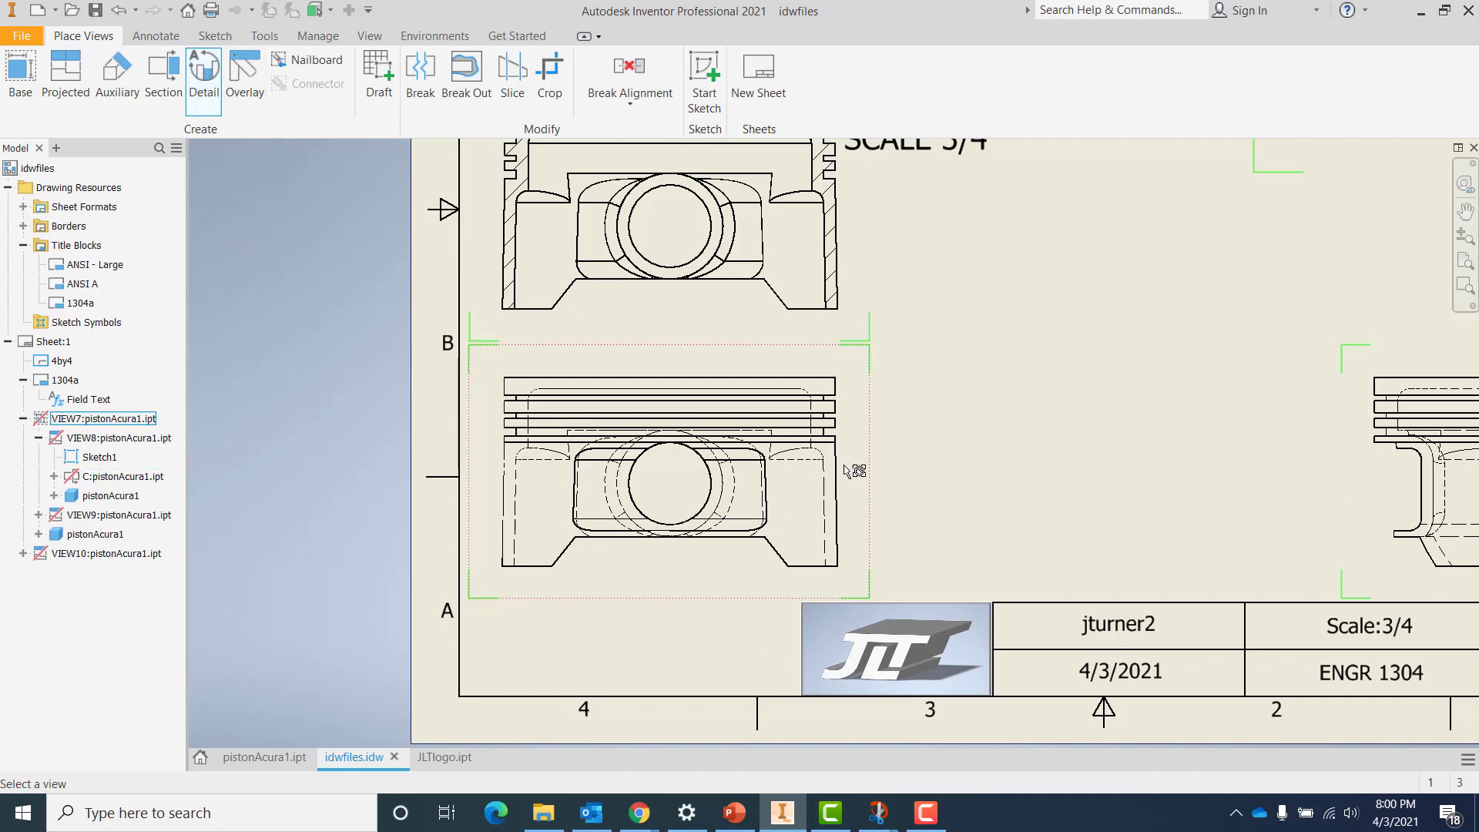
pyautogui.click(852, 402)
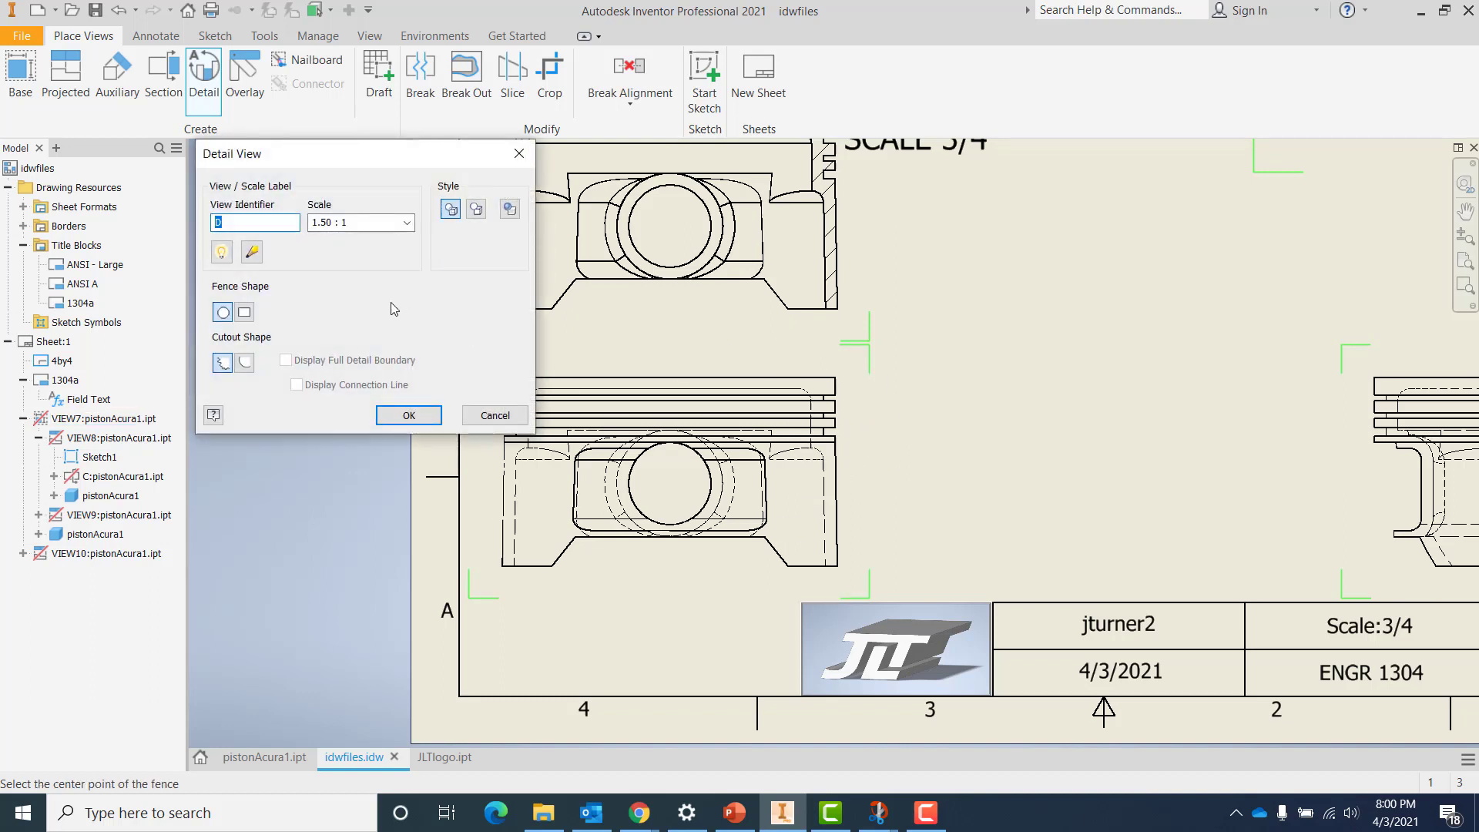
pyautogui.click(245, 313)
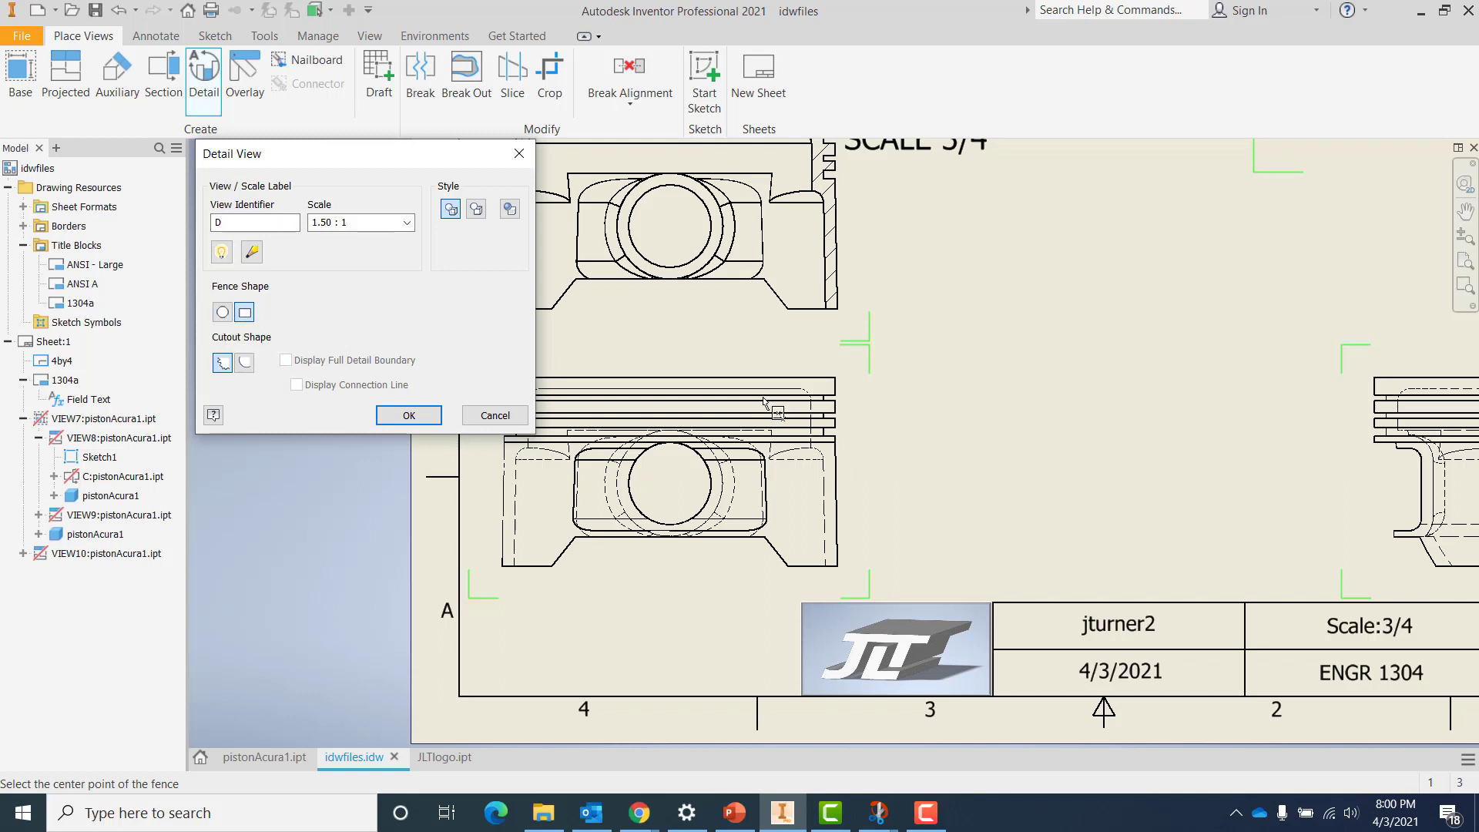
# Fence the ring grooves at the front view's upper-right corner, create the 1.50 : 1 detail, and position it right of the front view
pyautogui.click(822, 397)
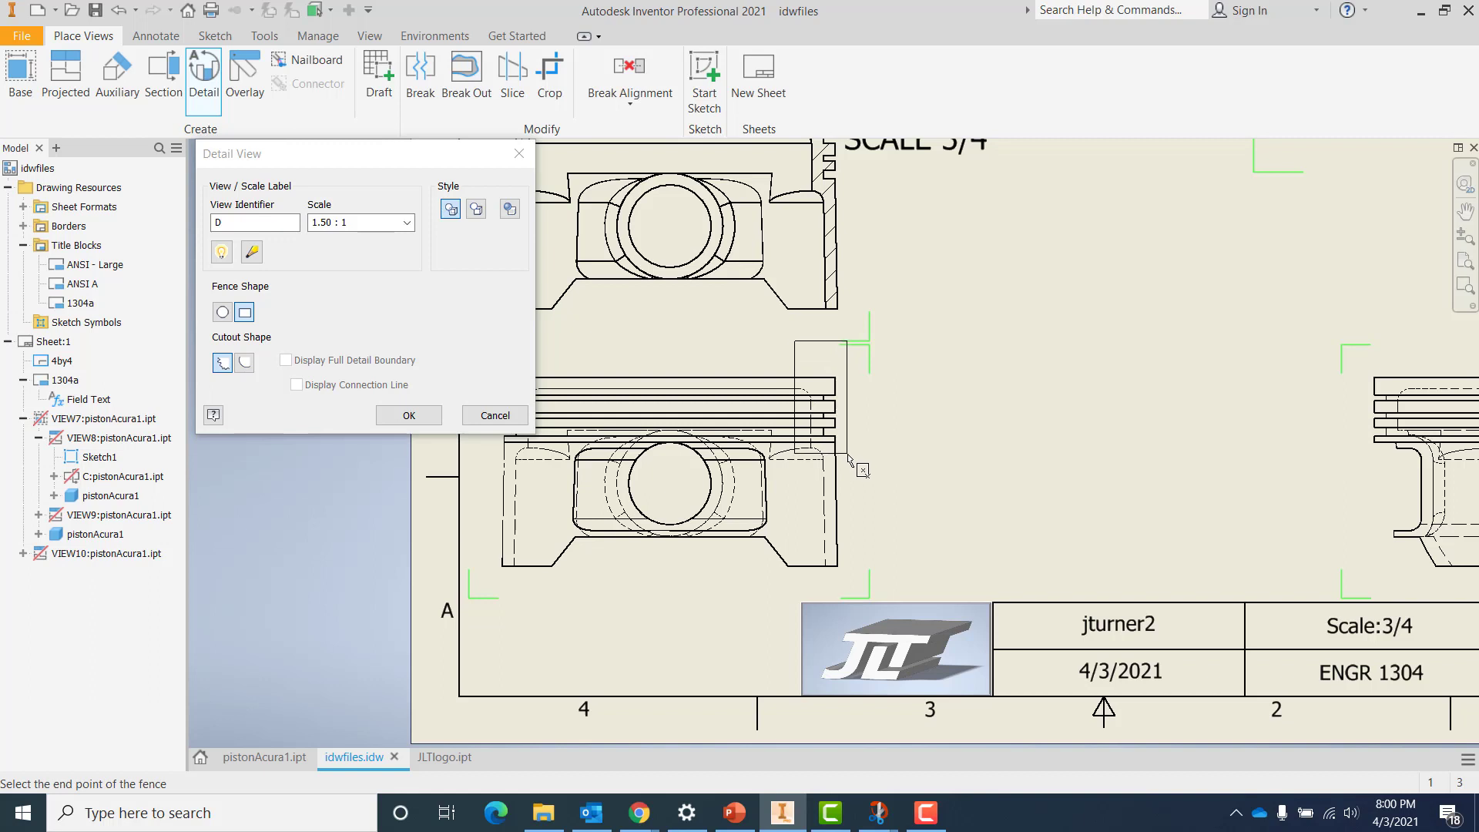
pyautogui.click(848, 455)
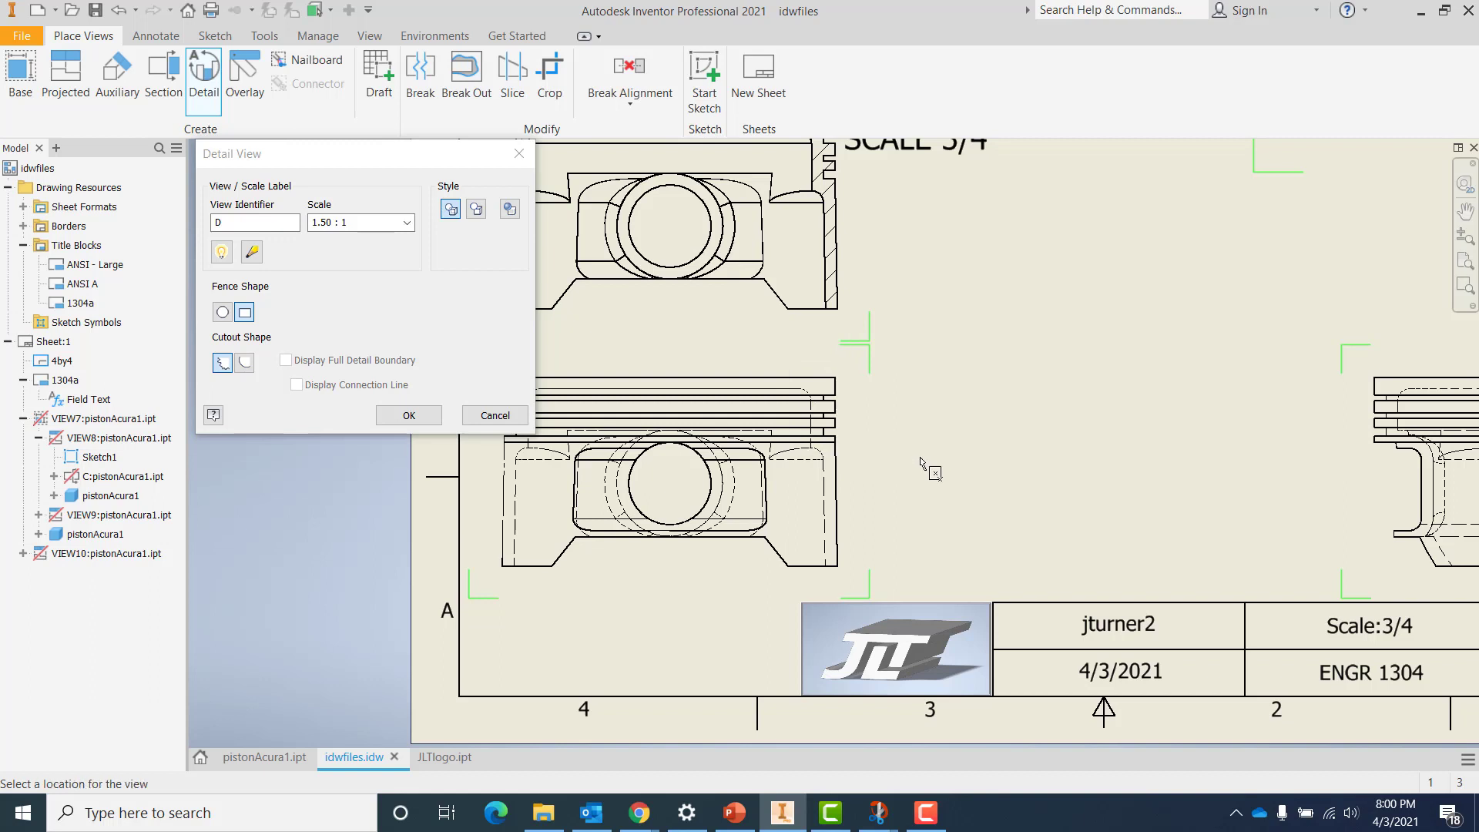
pyautogui.click(805, 396)
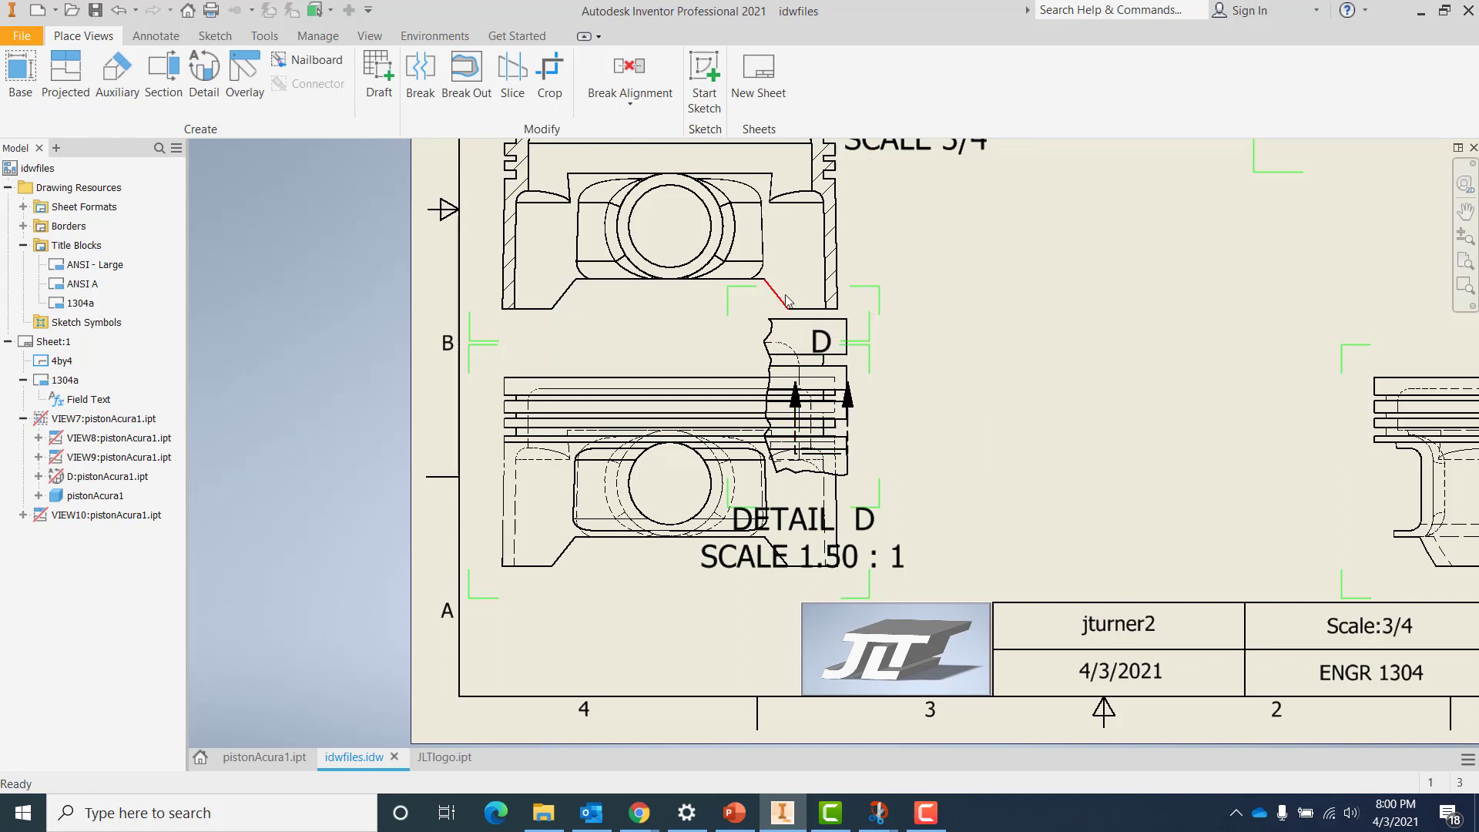
pyautogui.click(818, 362)
pyautogui.moveTo(905, 400); pyautogui.dragTo(1026, 349)
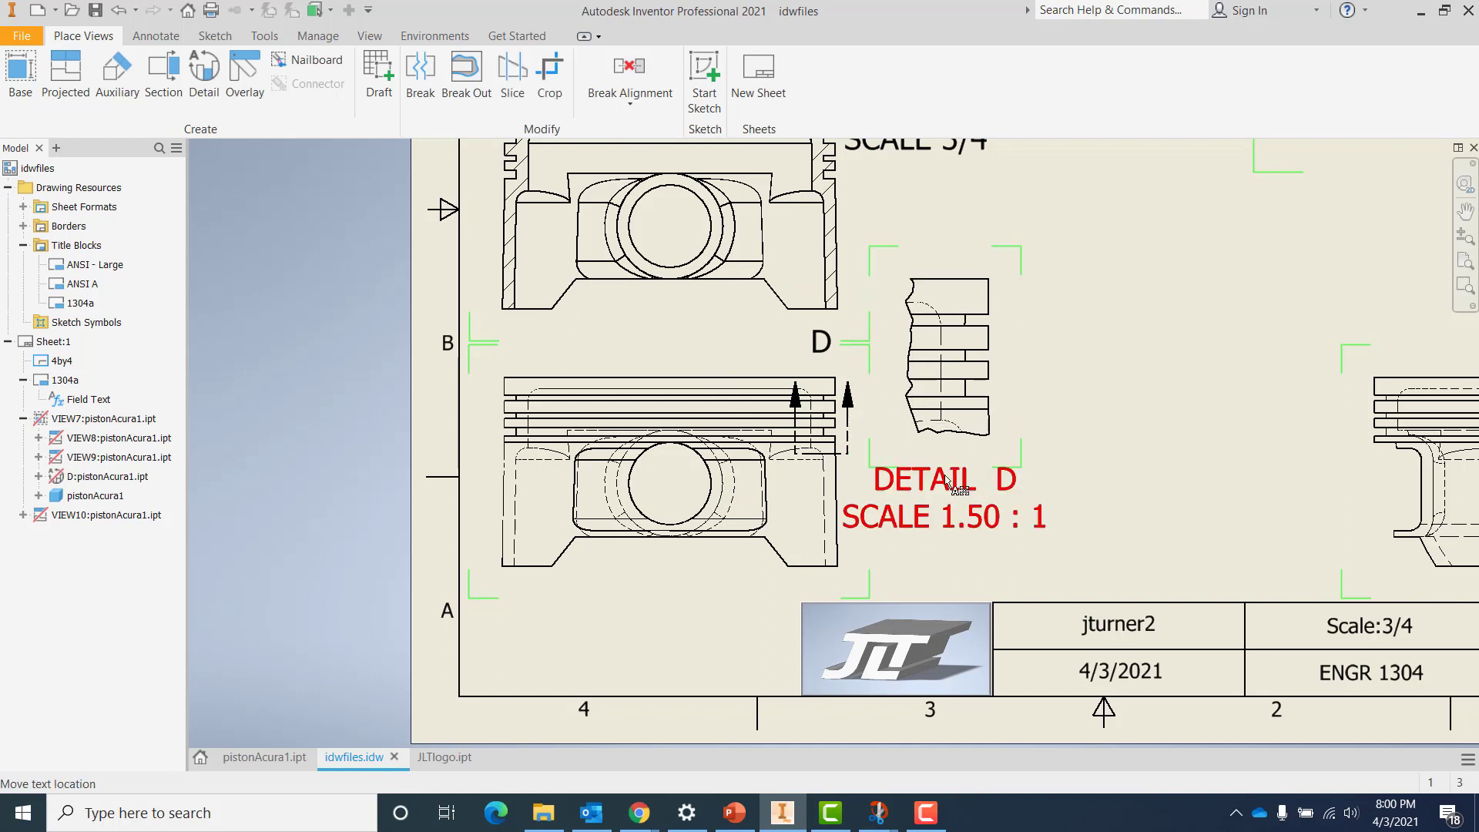
# Move the Detail D label to the right of its view, and narrow and lower the detail fence around the ring grooves
pyautogui.moveTo(942, 487); pyautogui.dragTo(1153, 395)
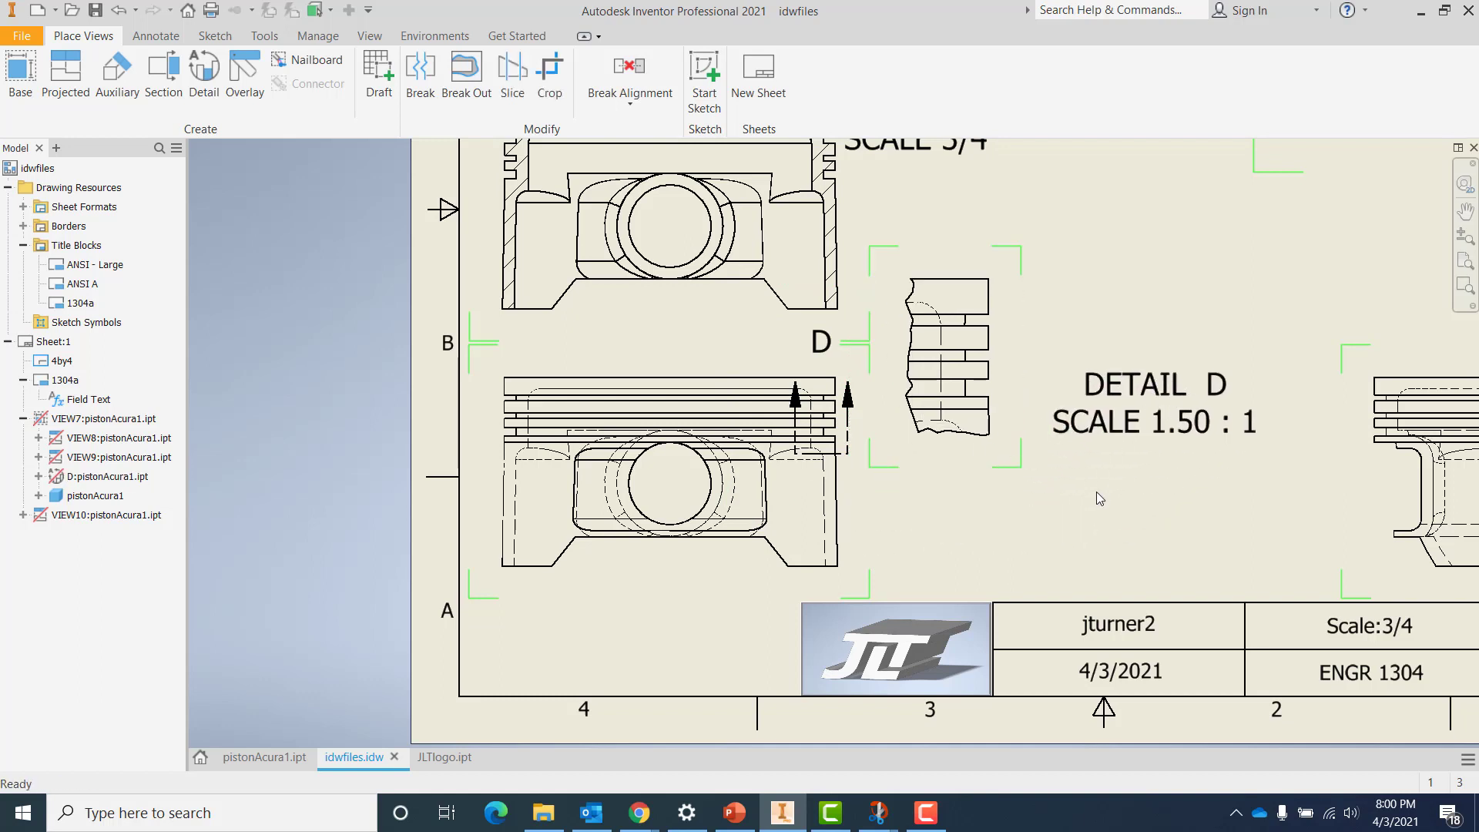
pyautogui.click(848, 435)
pyautogui.scroll(3, 848, 431)
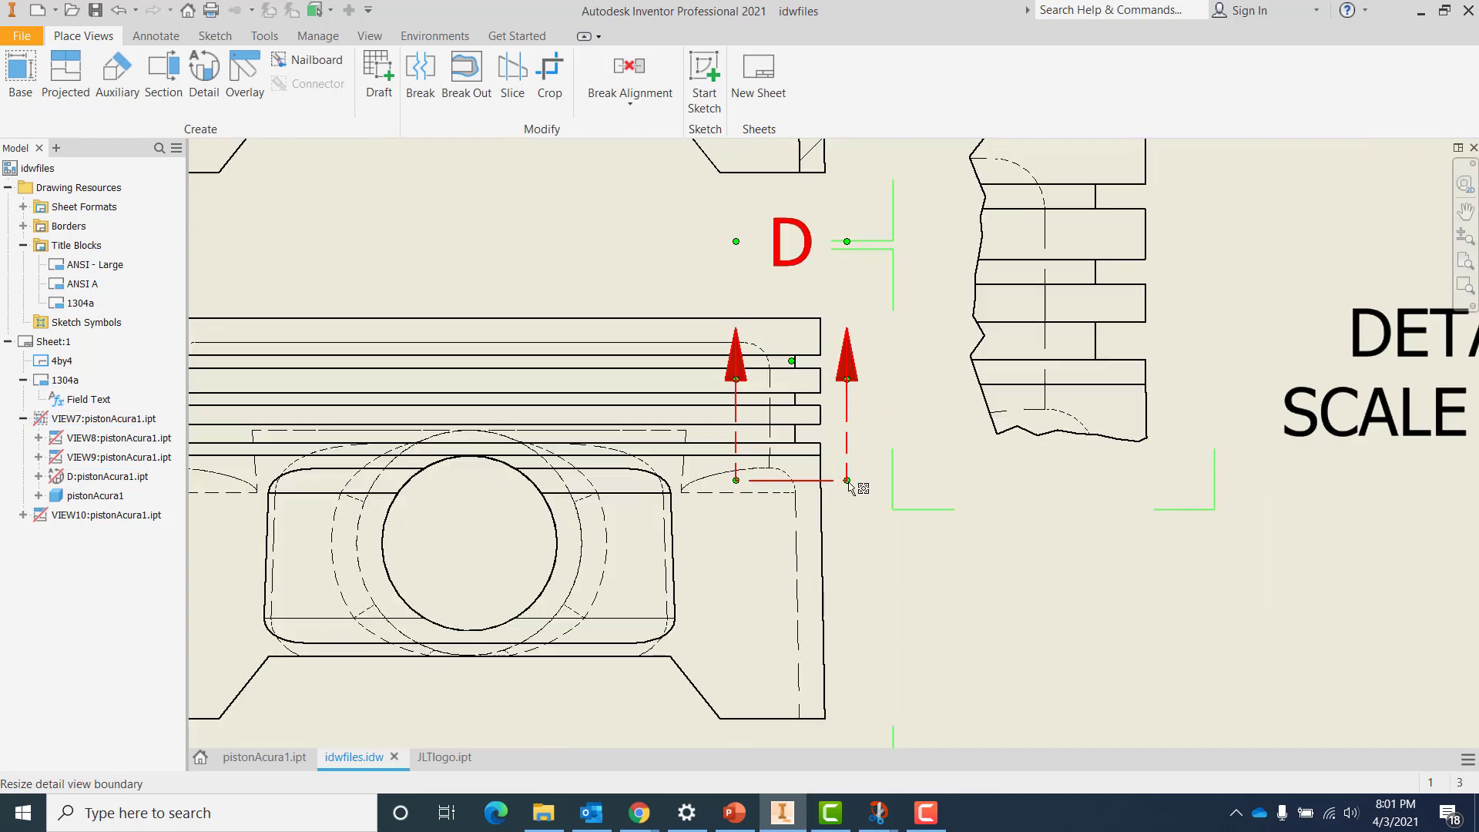
pyautogui.moveTo(840, 479); pyautogui.dragTo(830, 475)
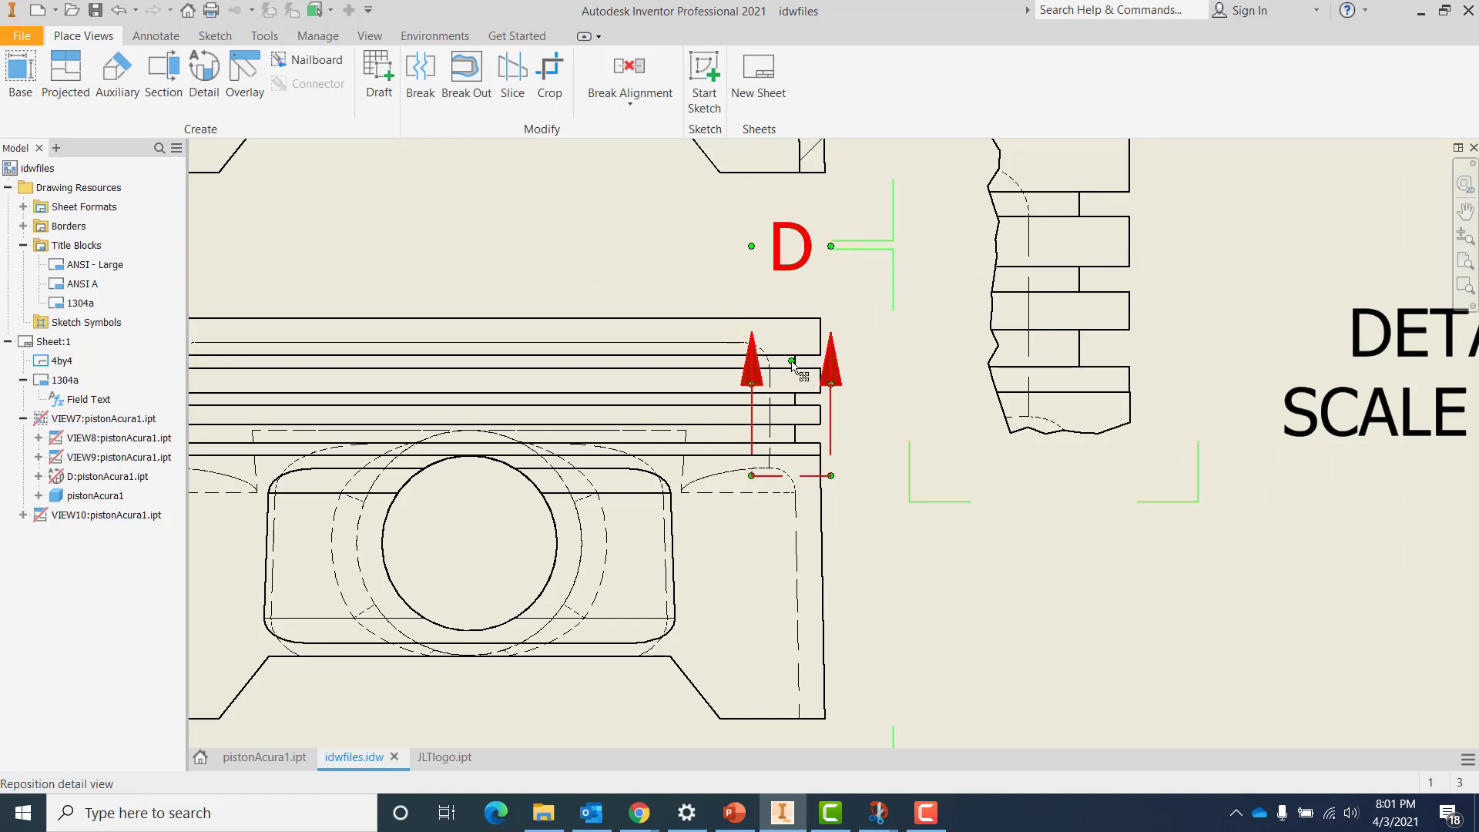
pyautogui.moveTo(792, 361); pyautogui.dragTo(805, 404)
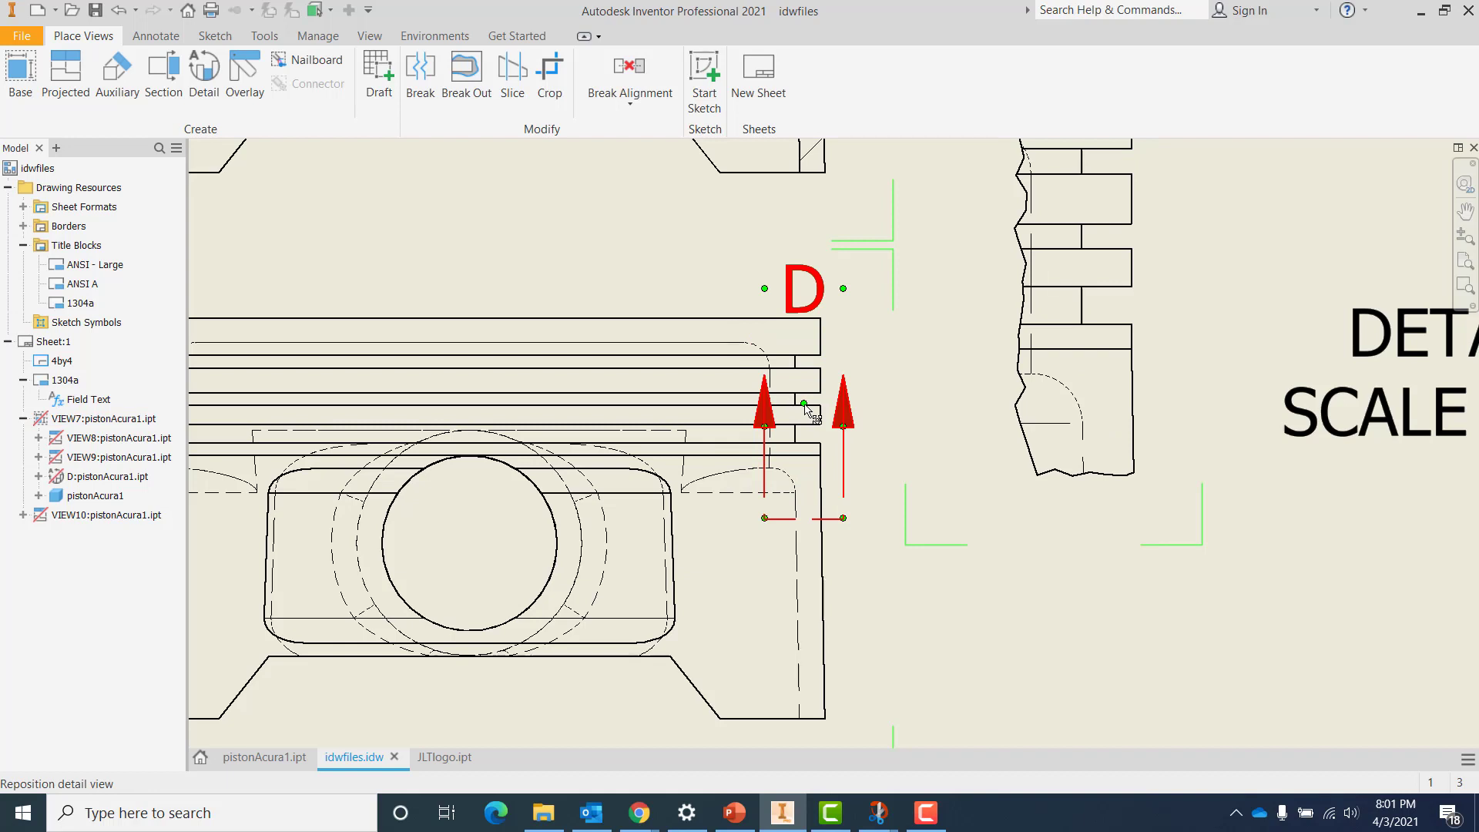
pyautogui.moveTo(811, 426)
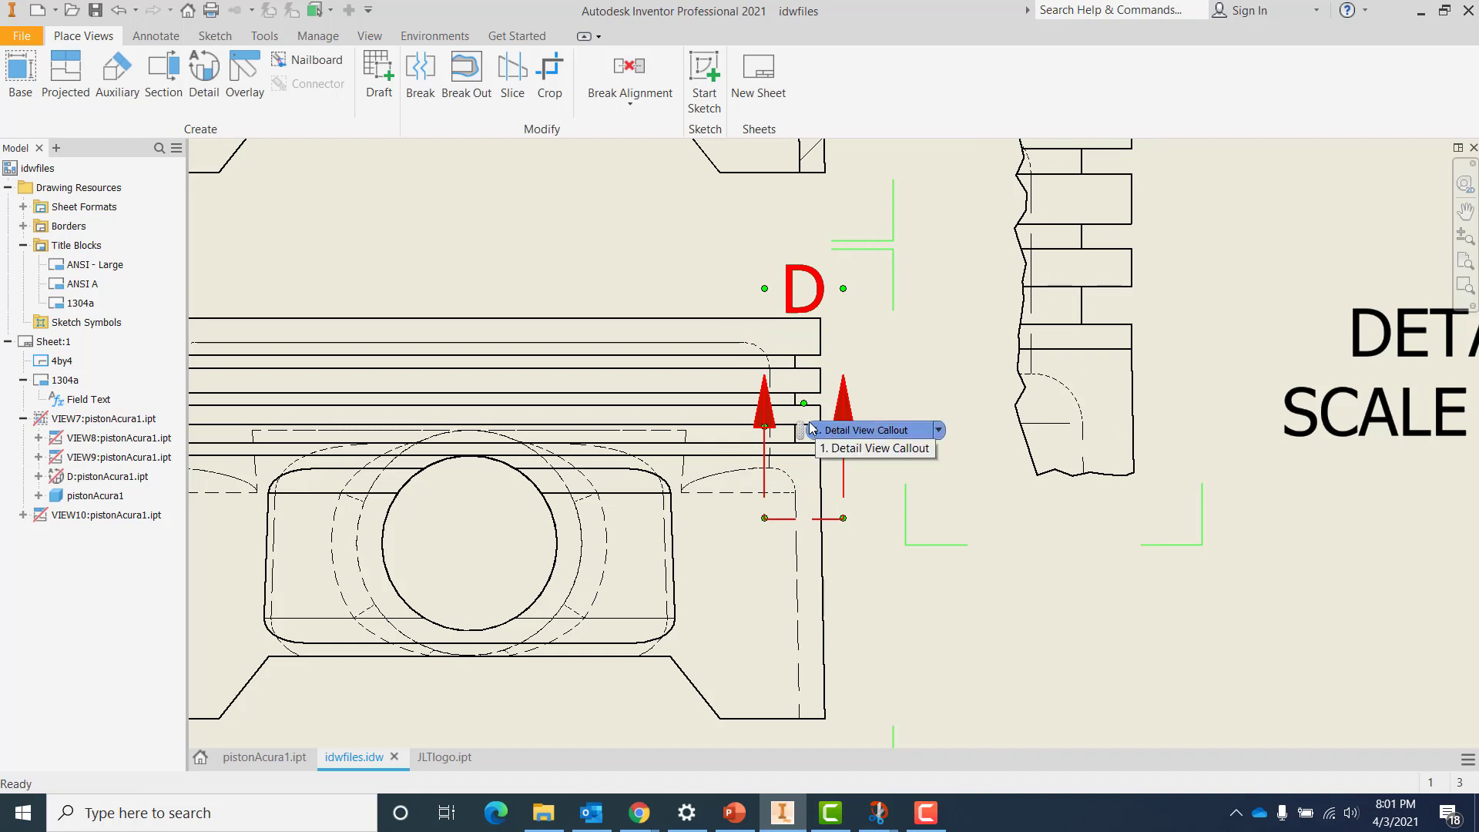
pyautogui.scroll(-3, 1084, 600)
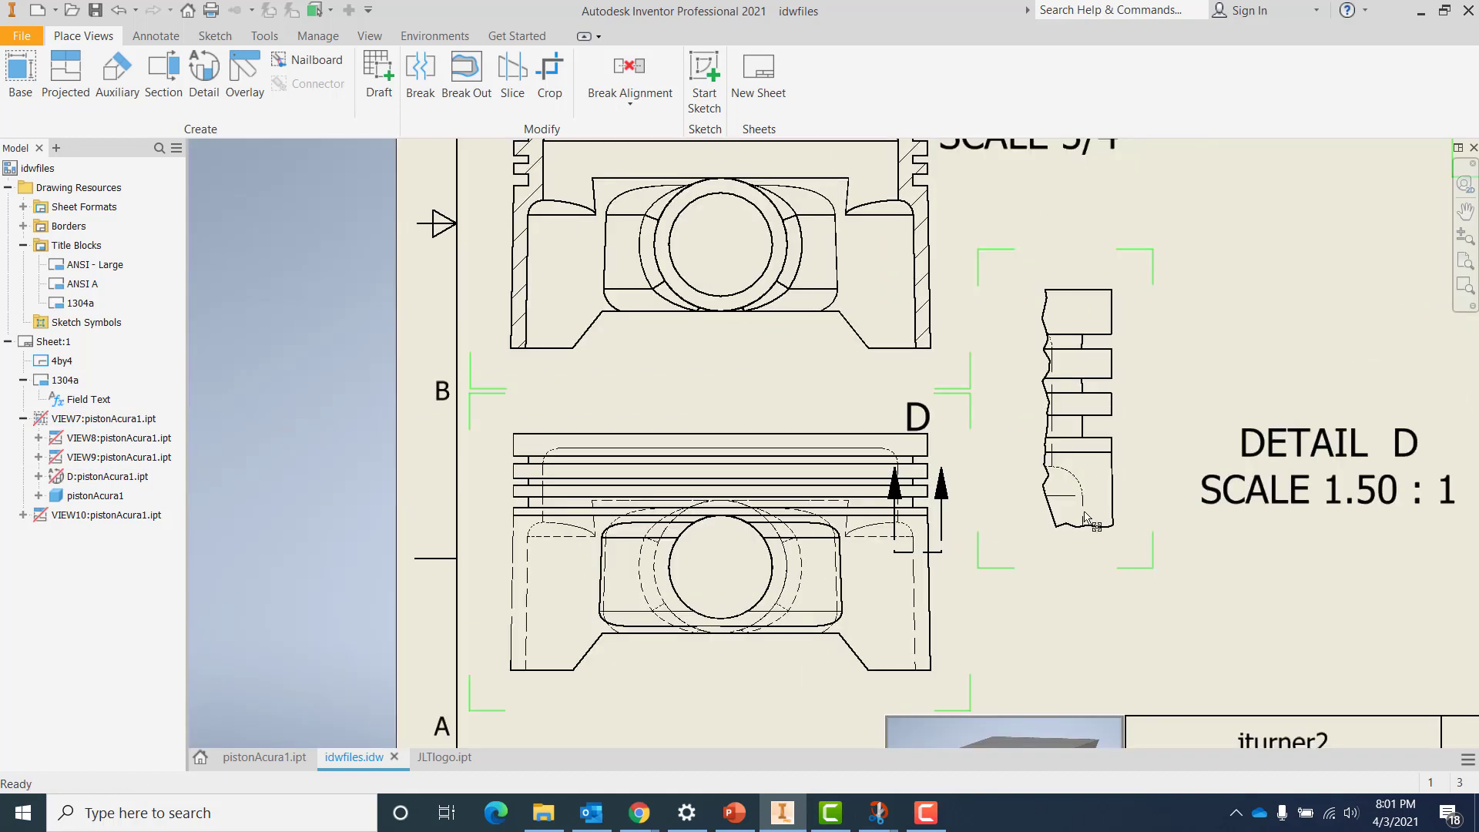
# Set the scale of the Detail D view to 2 : 1
pyautogui.click(1116, 285)
pyautogui.rightClick(1150, 325)
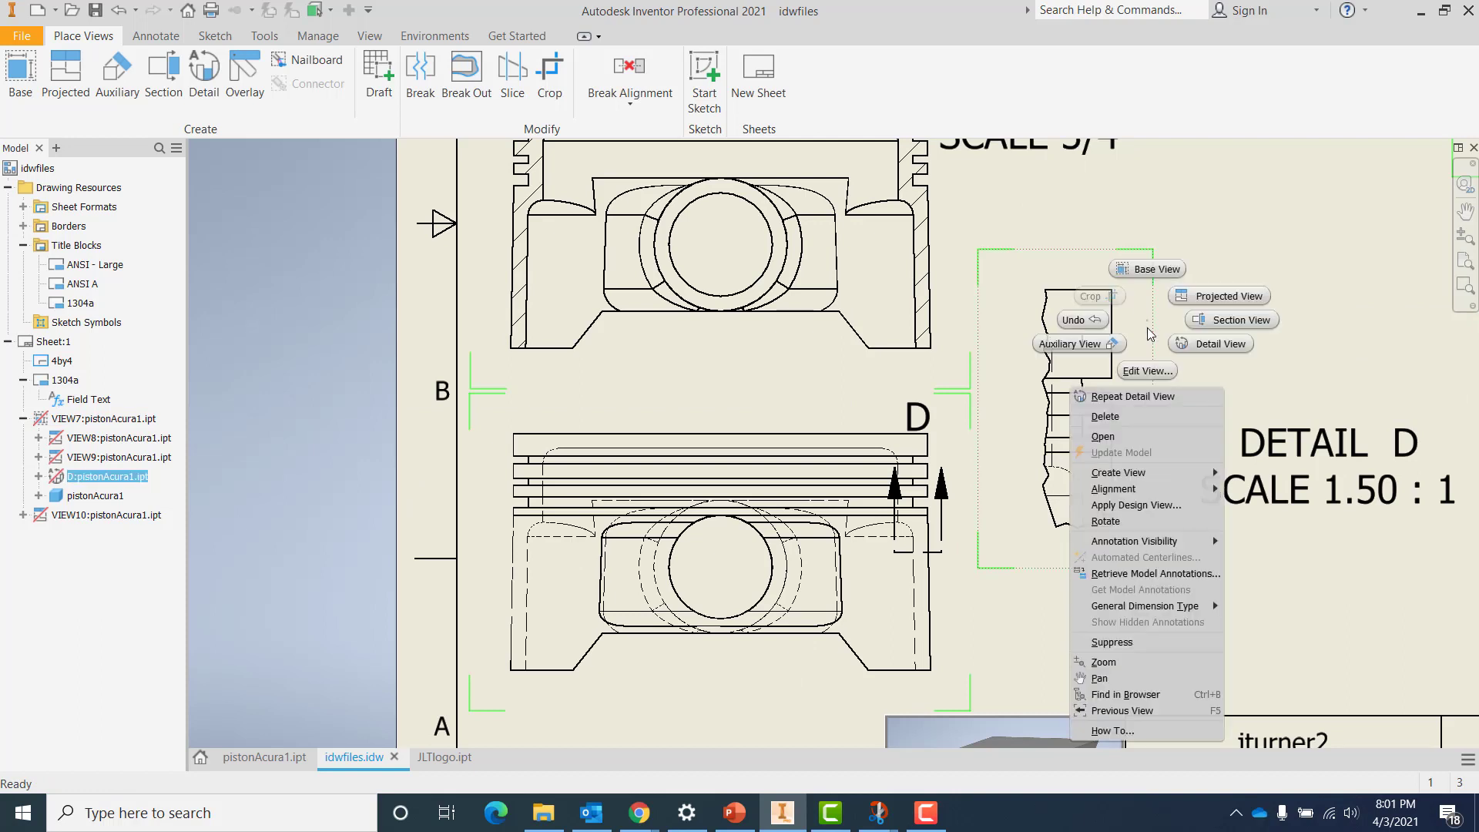
pyautogui.click(1147, 372)
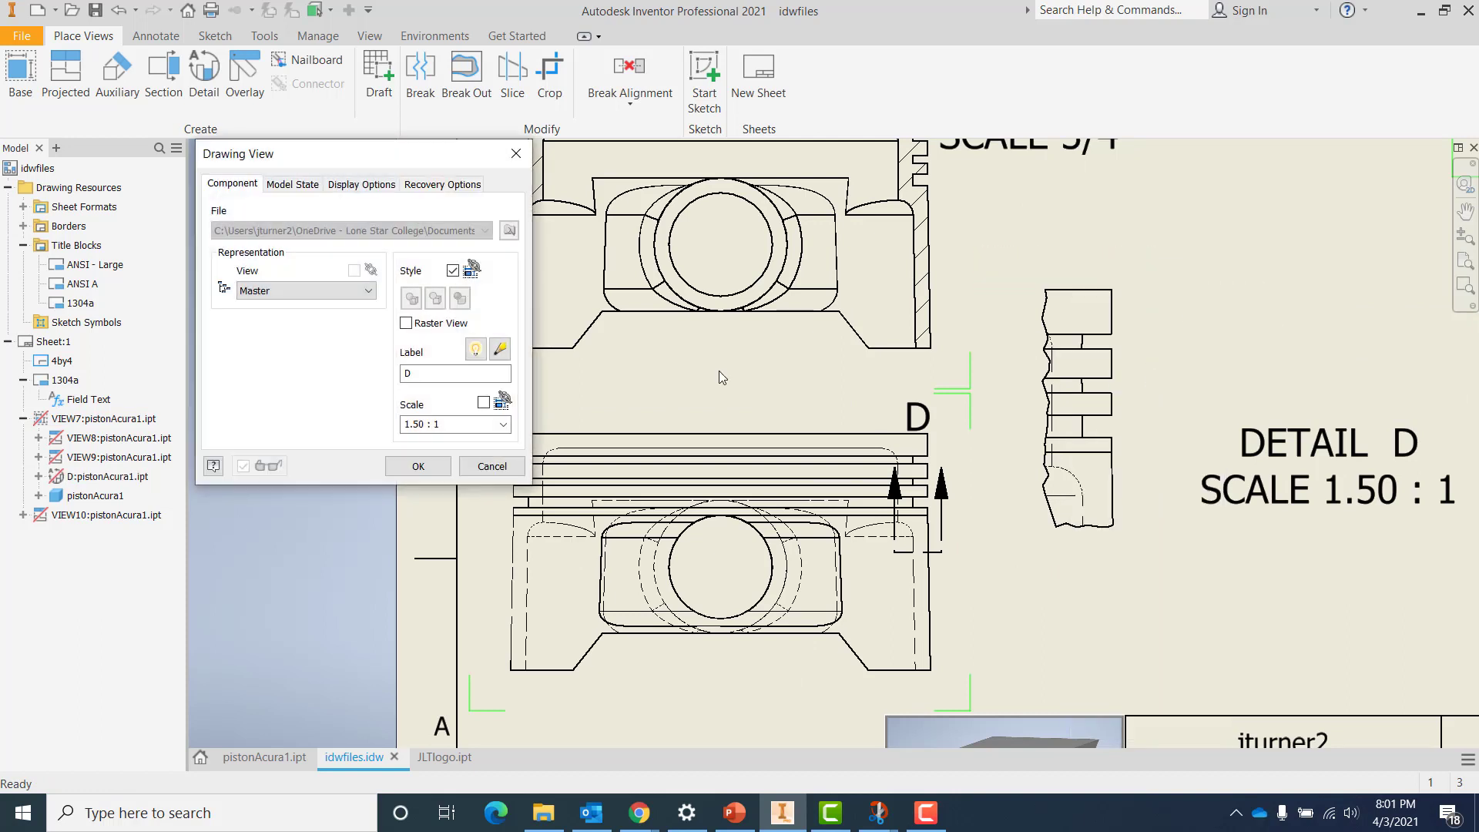
pyautogui.click(301, 185)
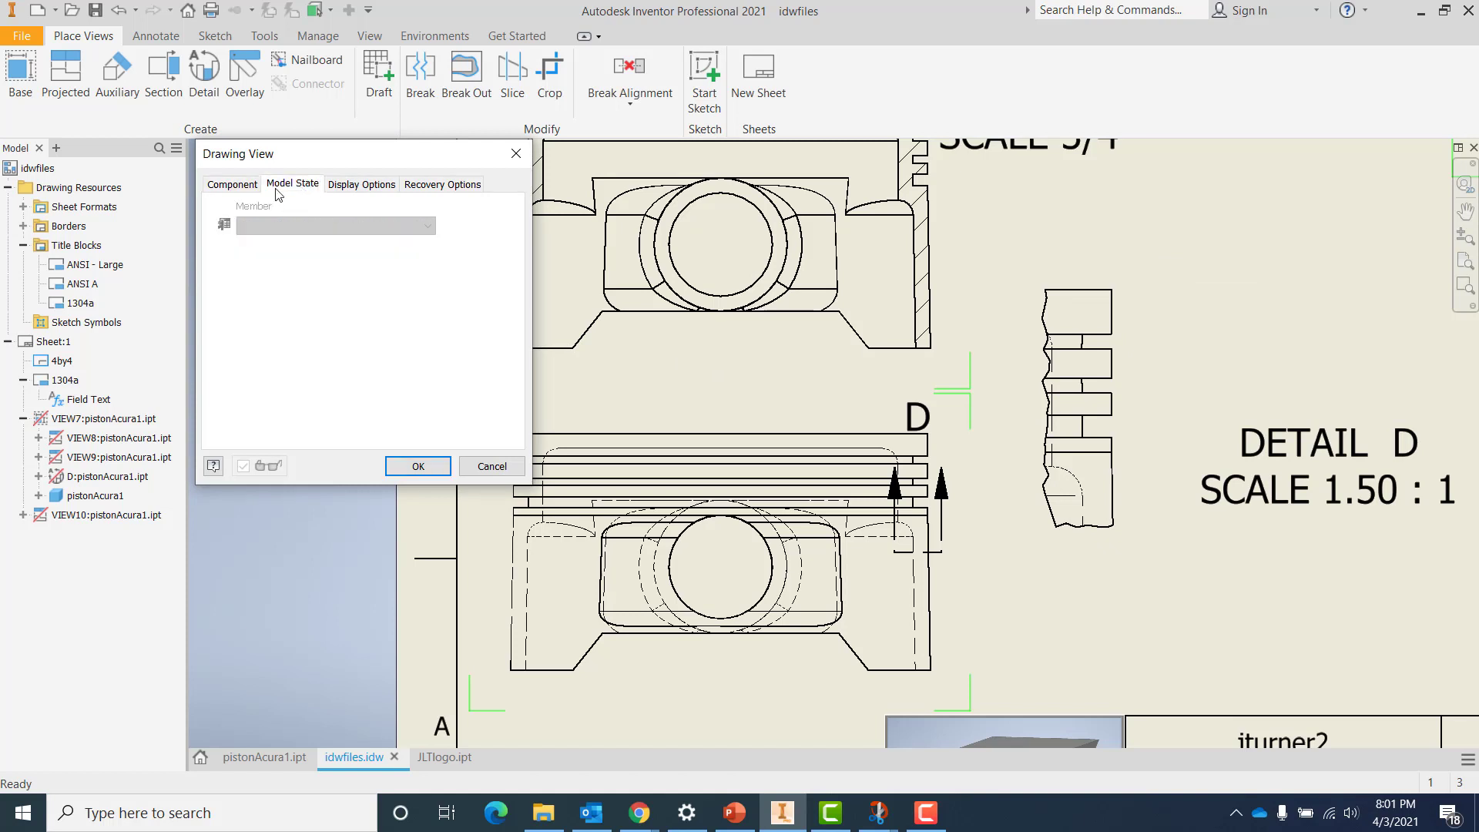
pyautogui.click(240, 187)
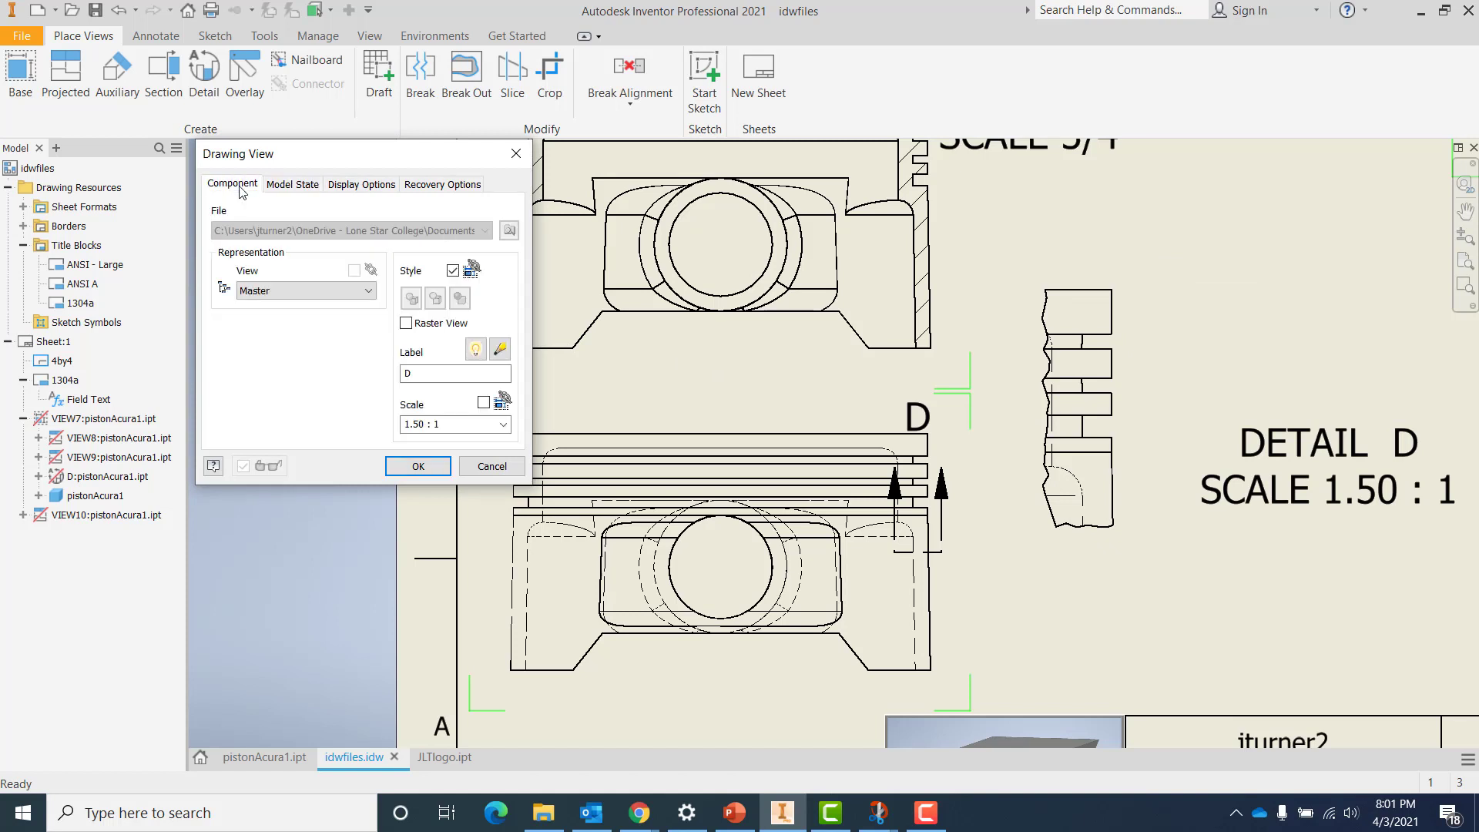
pyautogui.click(503, 426)
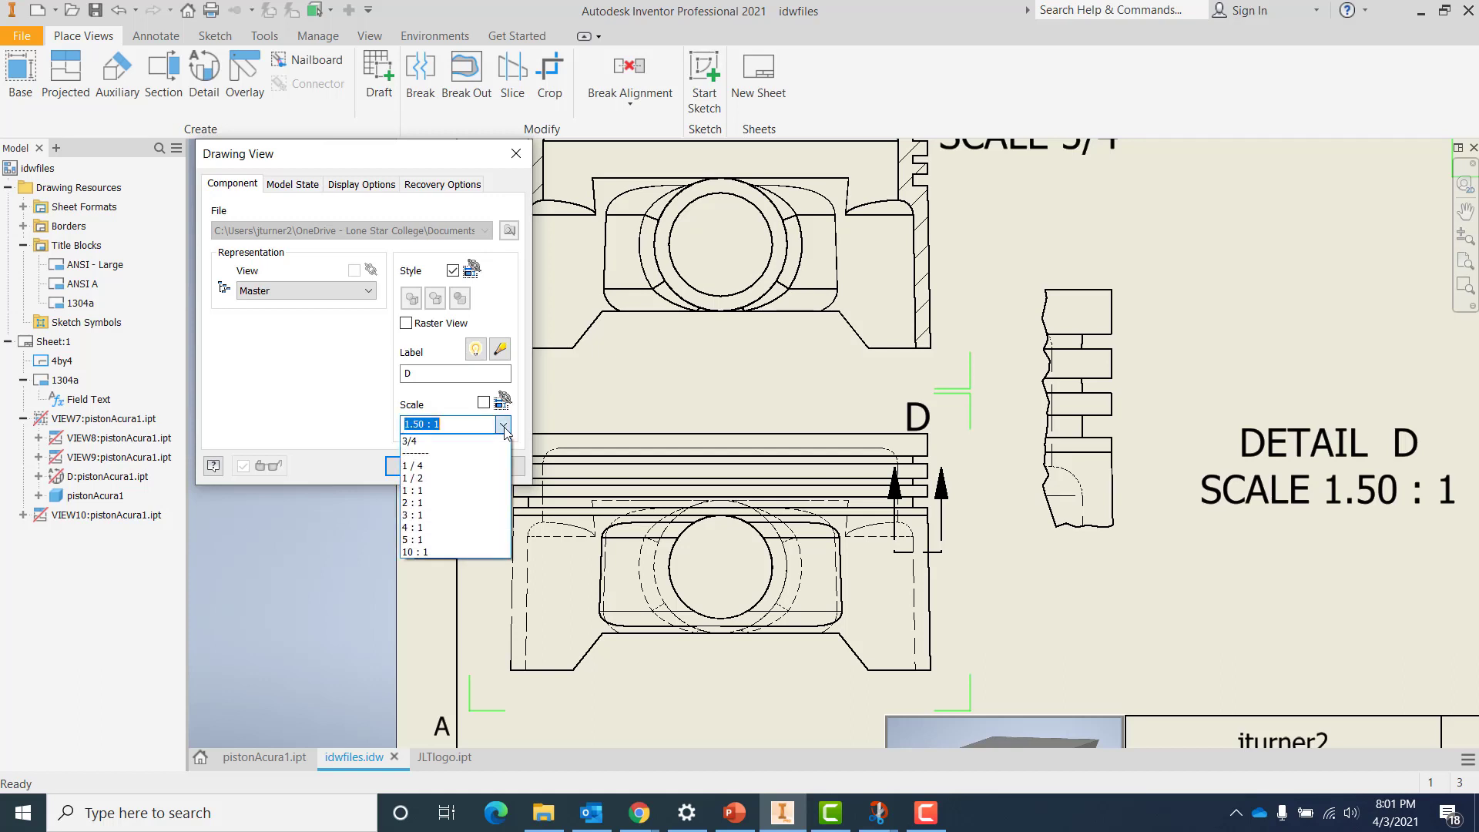
pyautogui.click(447, 503)
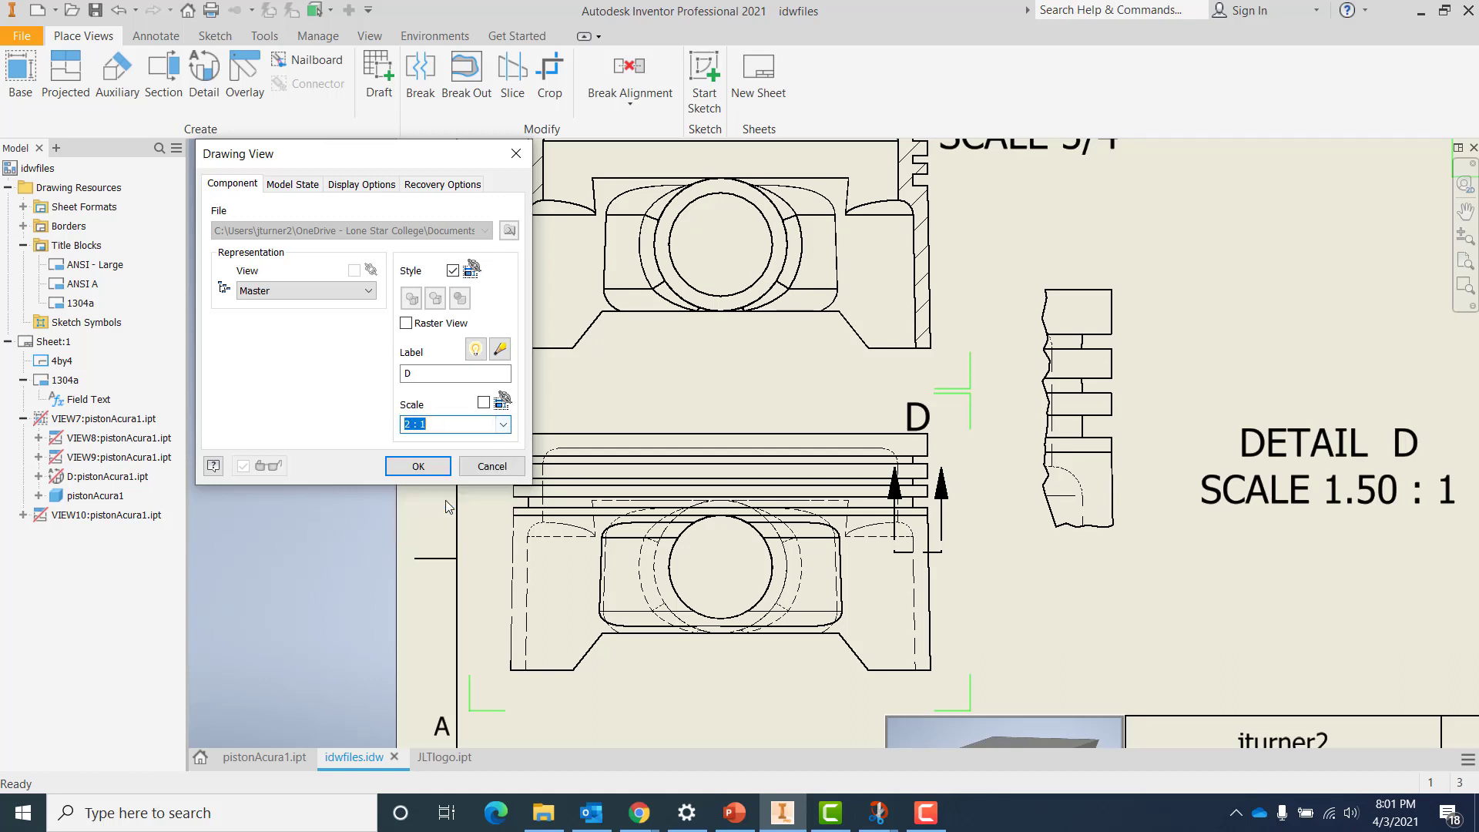
pyautogui.click(423, 465)
# Move the Detail D label closer to the right side of the detail view
pyautogui.scroll(-3, 1250, 573)
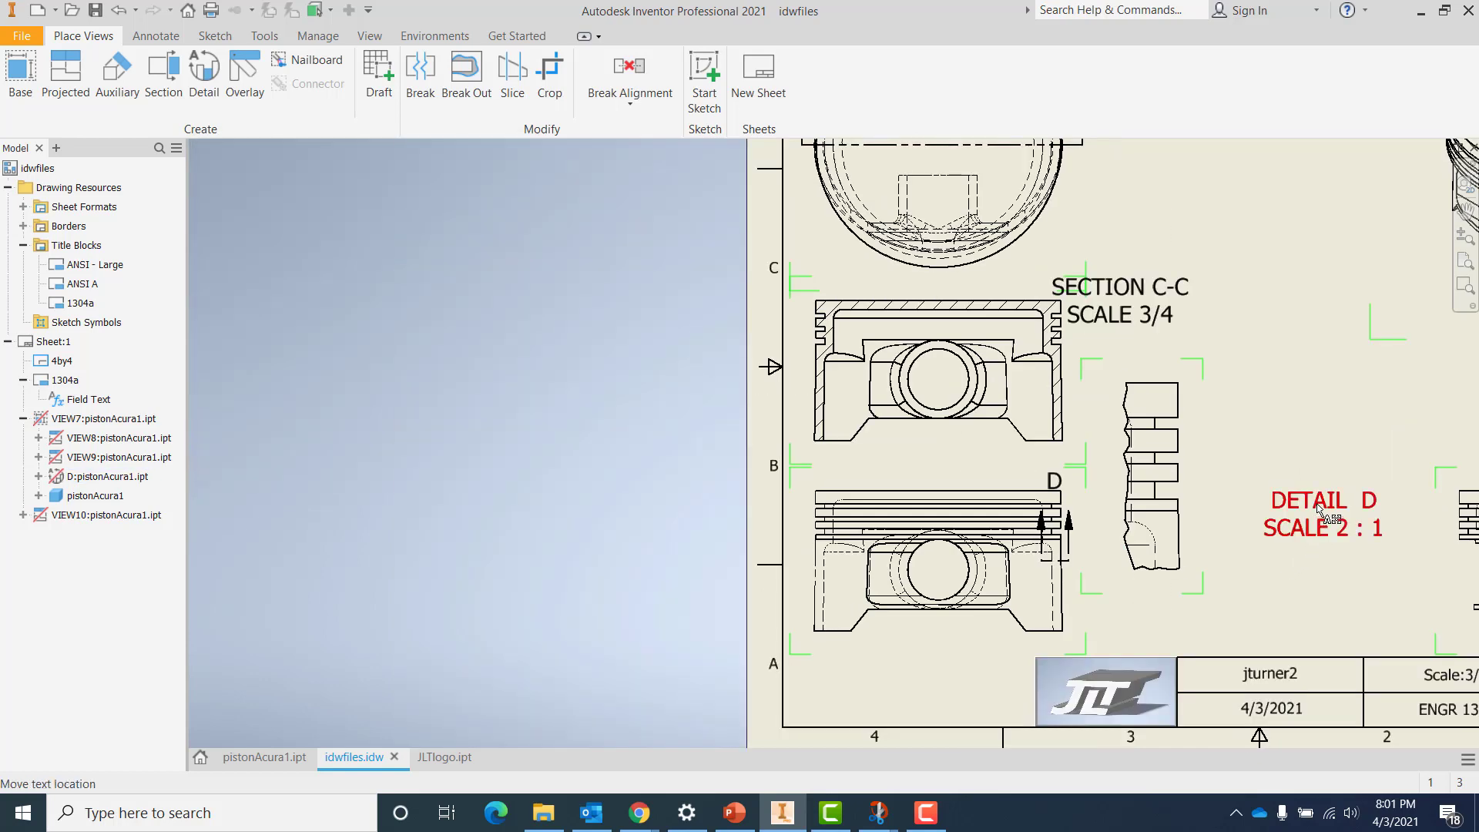
pyautogui.moveTo(1315, 515); pyautogui.dragTo(1255, 506)
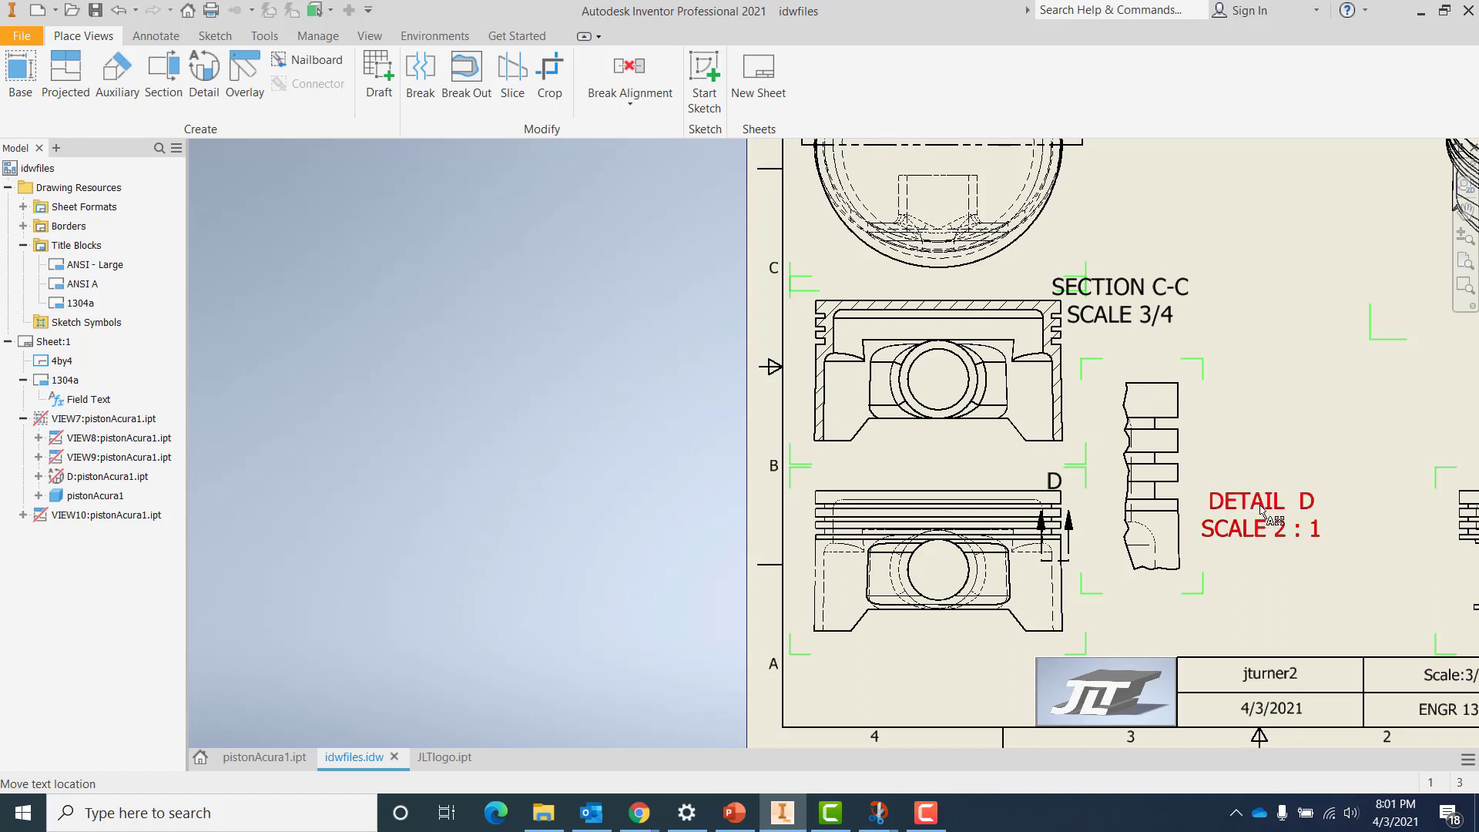
pyautogui.moveTo(1262, 509)
pyautogui.mouseDown()
pyautogui.moveTo(1294, 509)
pyautogui.moveTo(1273, 508)
pyautogui.mouseUp()
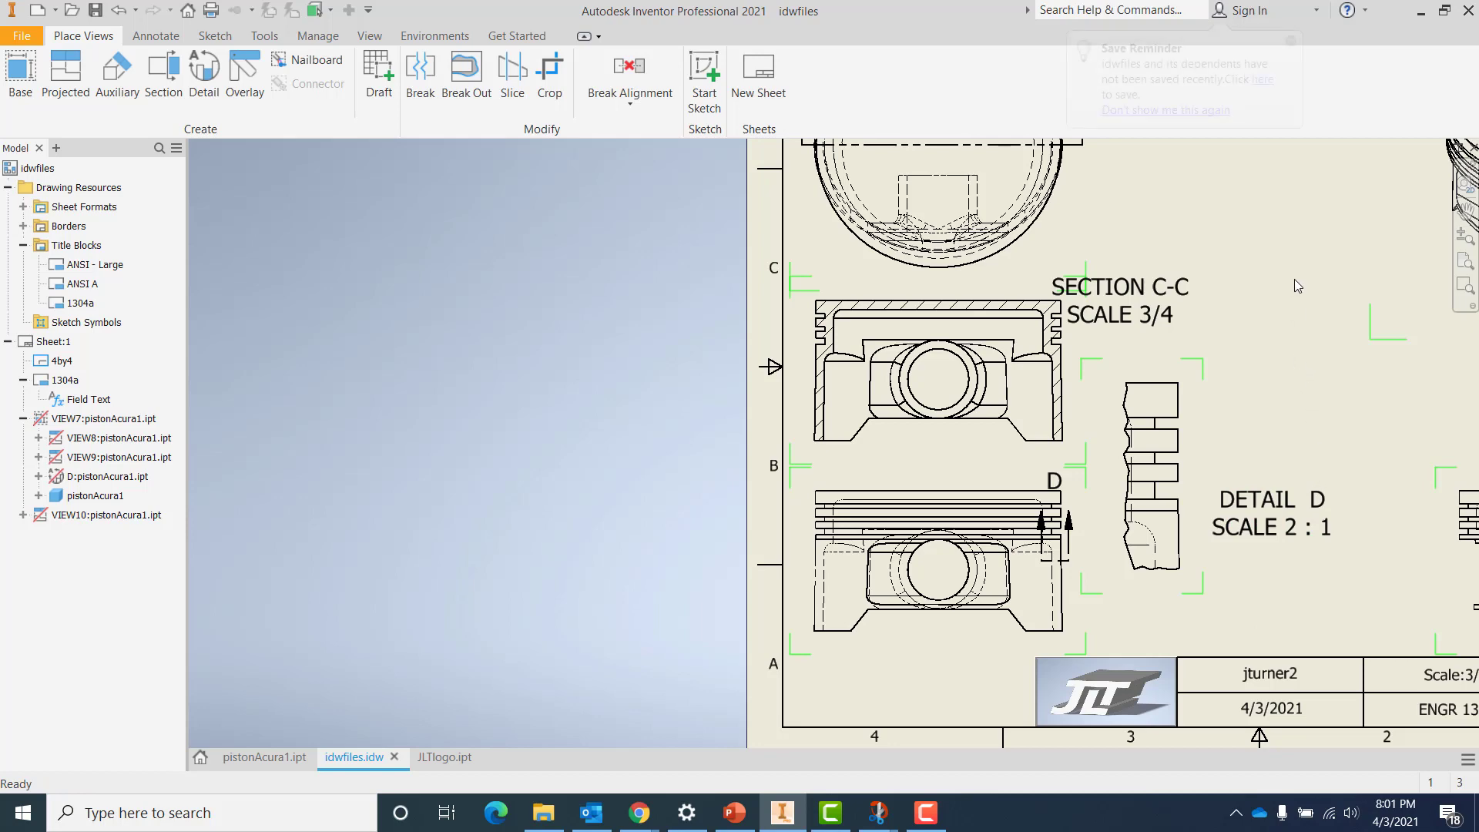
pyautogui.moveTo(1294, 279)
pyautogui.mouseDown(button='middle')
pyautogui.moveTo(1112, 401)
pyautogui.moveTo(928, 304)
pyautogui.moveTo(950, 339)
pyautogui.moveTo(918, 340)
pyautogui.mouseUp(button='middle')
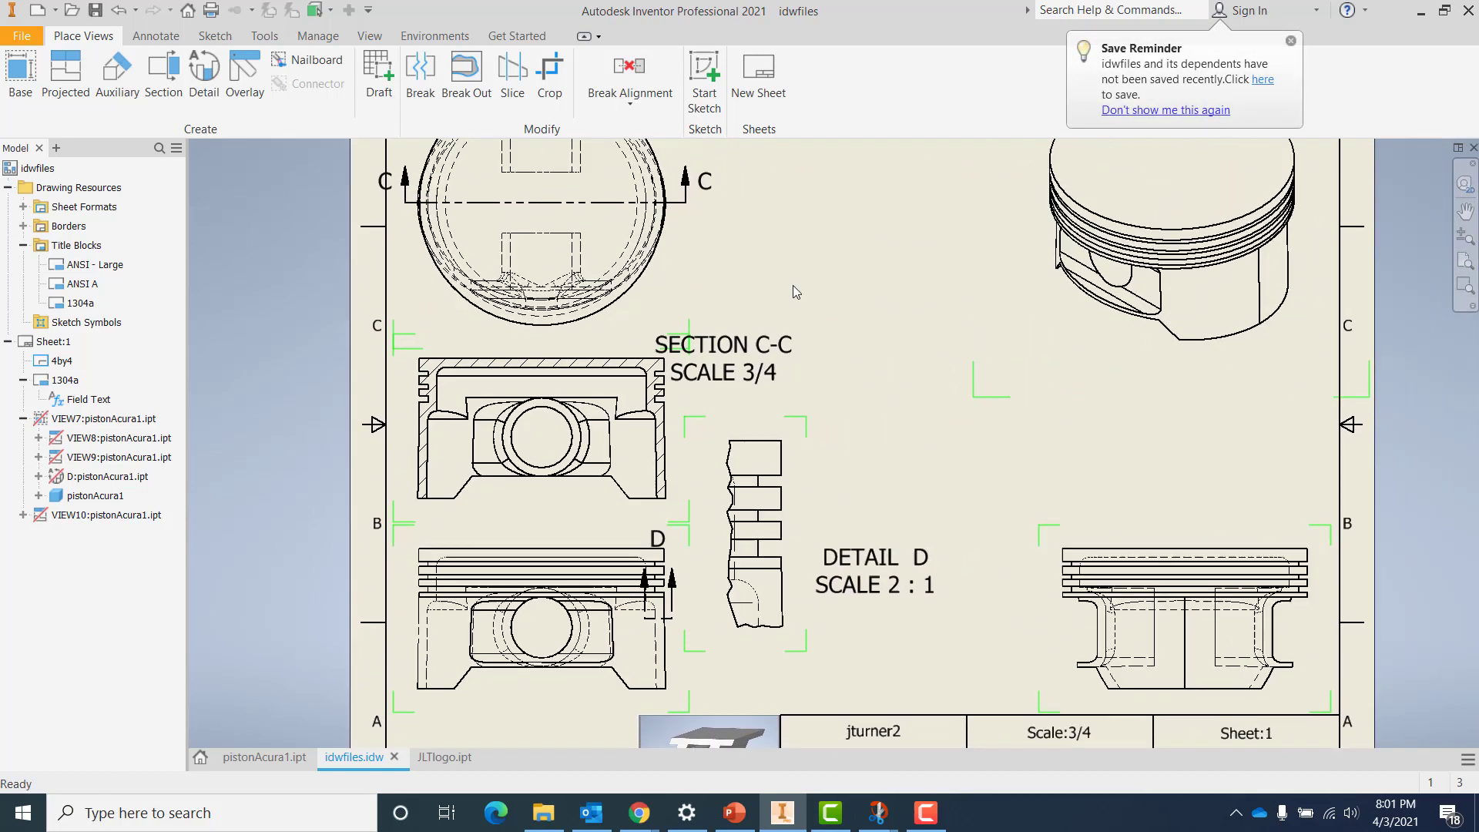
# Dimension the diameter of the piston's outer circle in the top view, placing the text at the circle's lower right
pyautogui.click(161, 44)
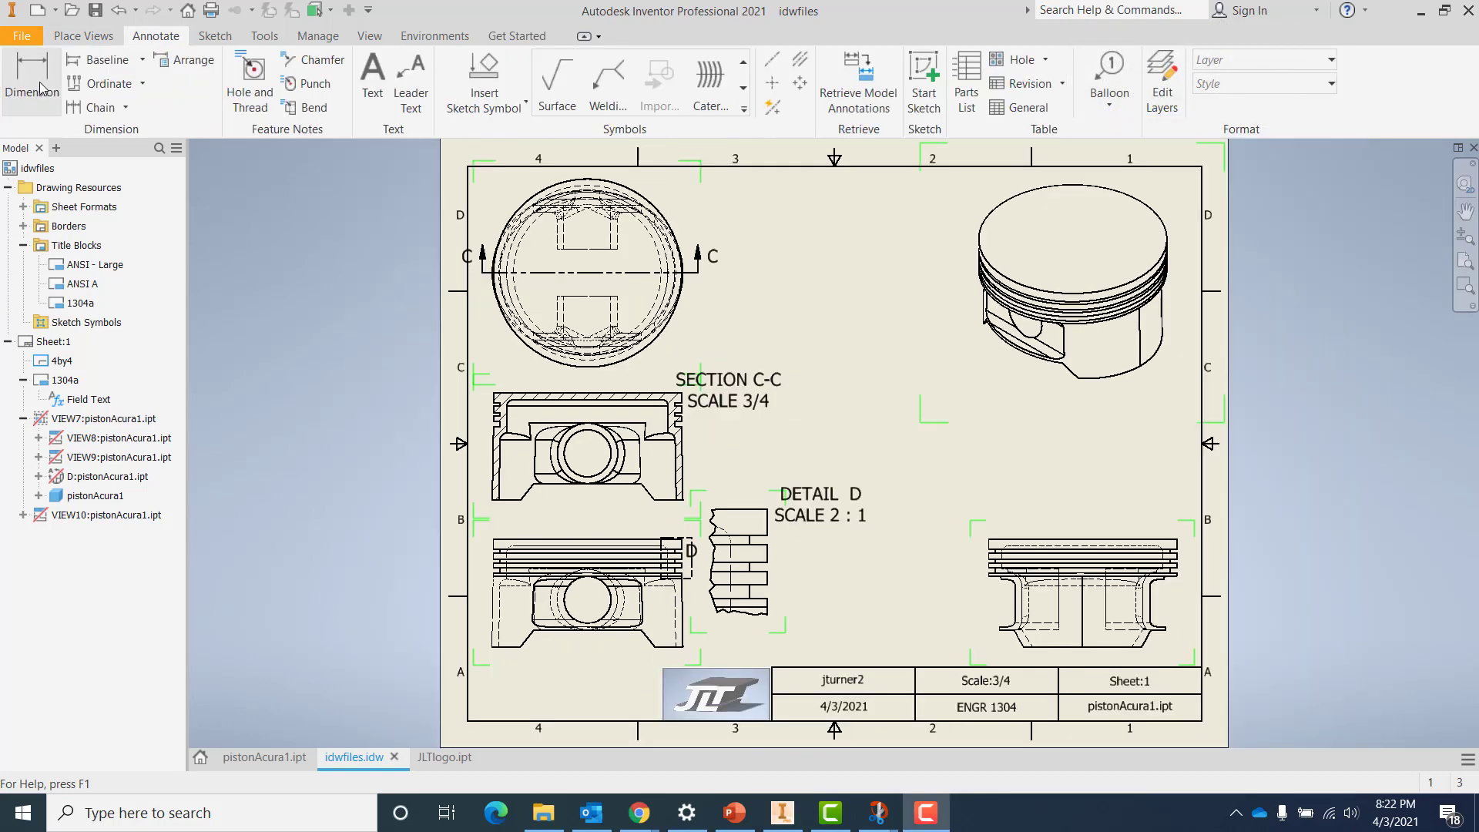
pyautogui.click(32, 81)
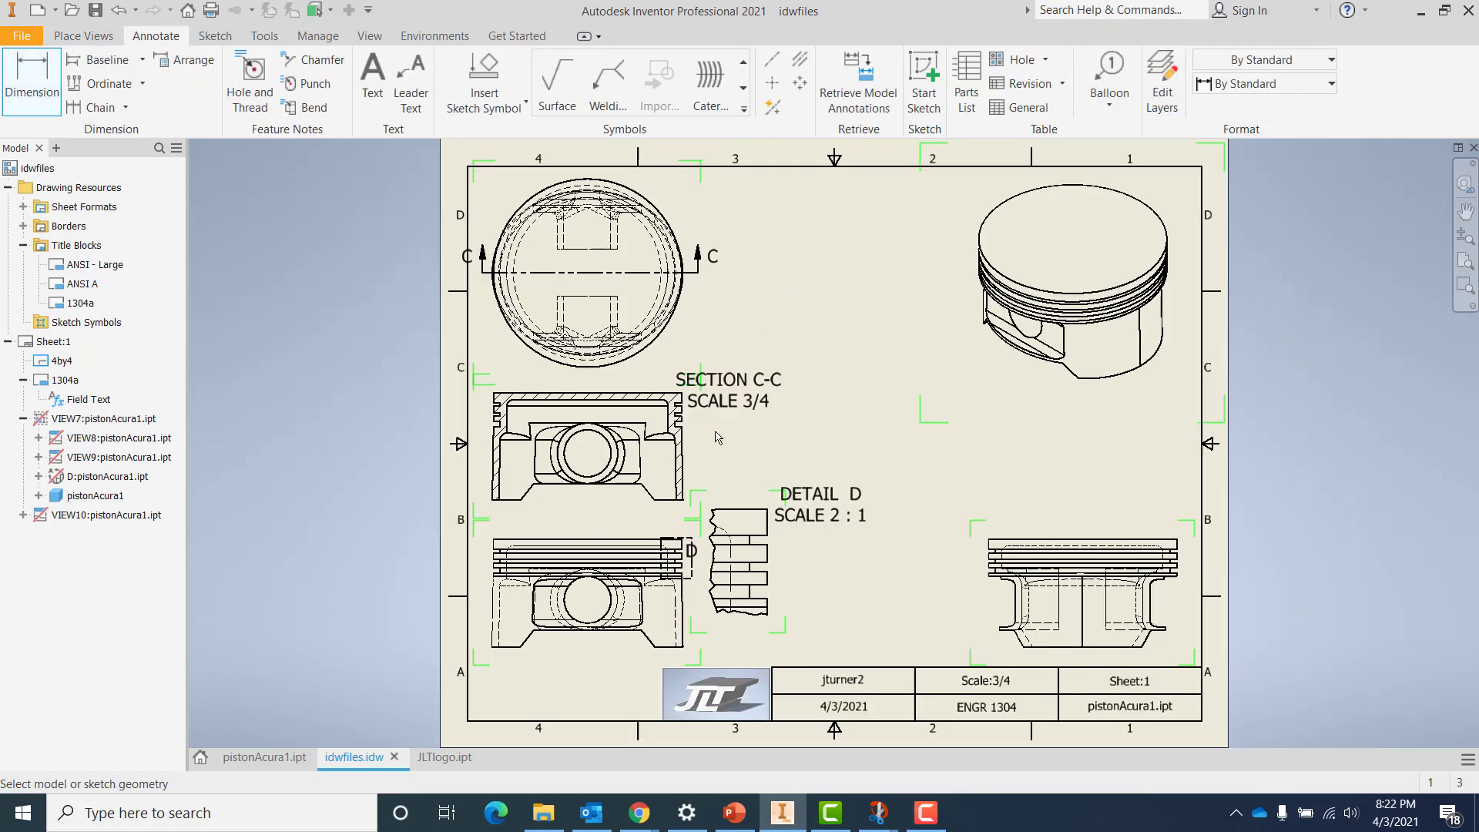
pyautogui.click(649, 356)
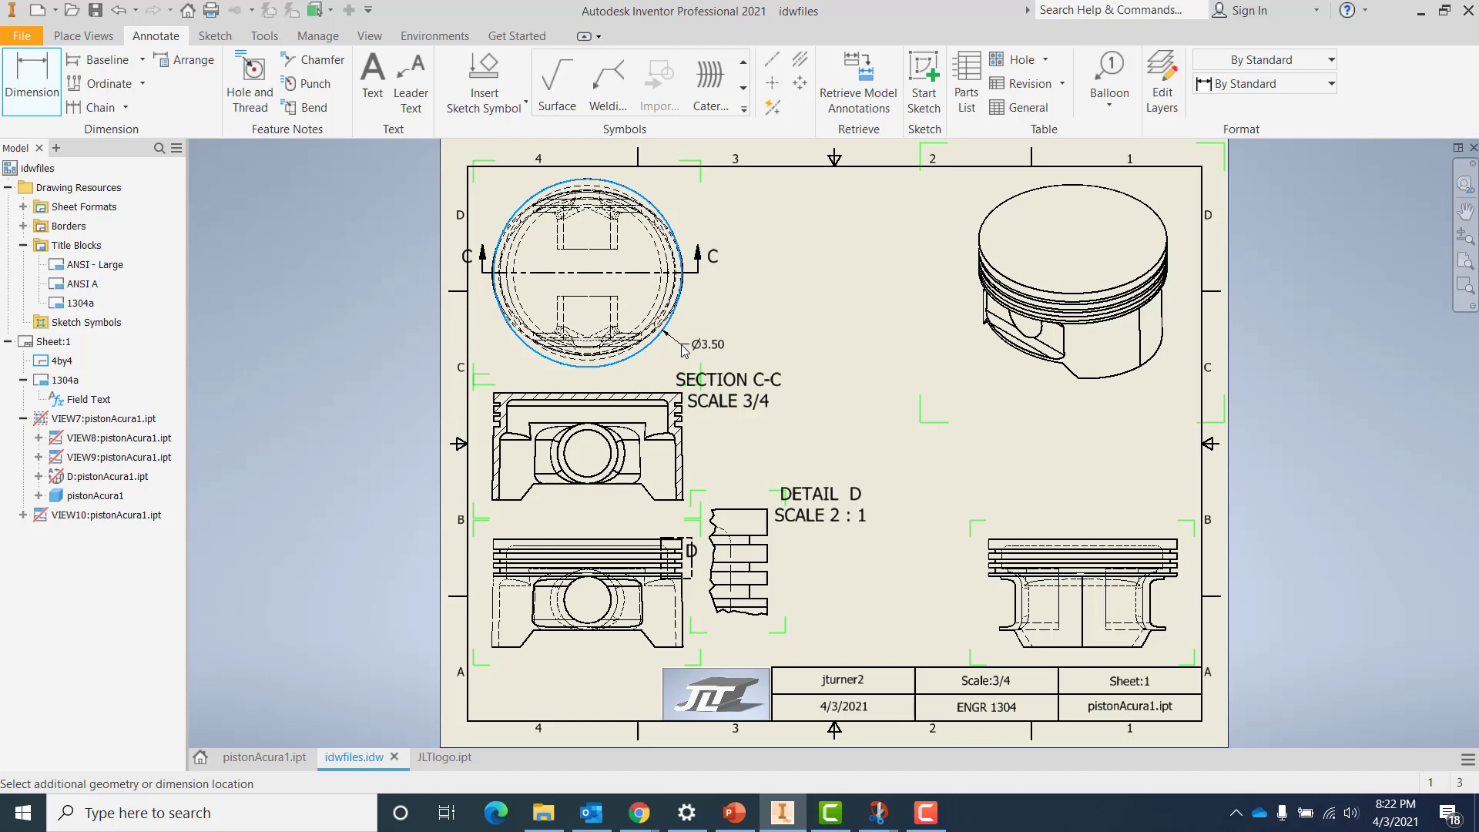
pyautogui.click(738, 350)
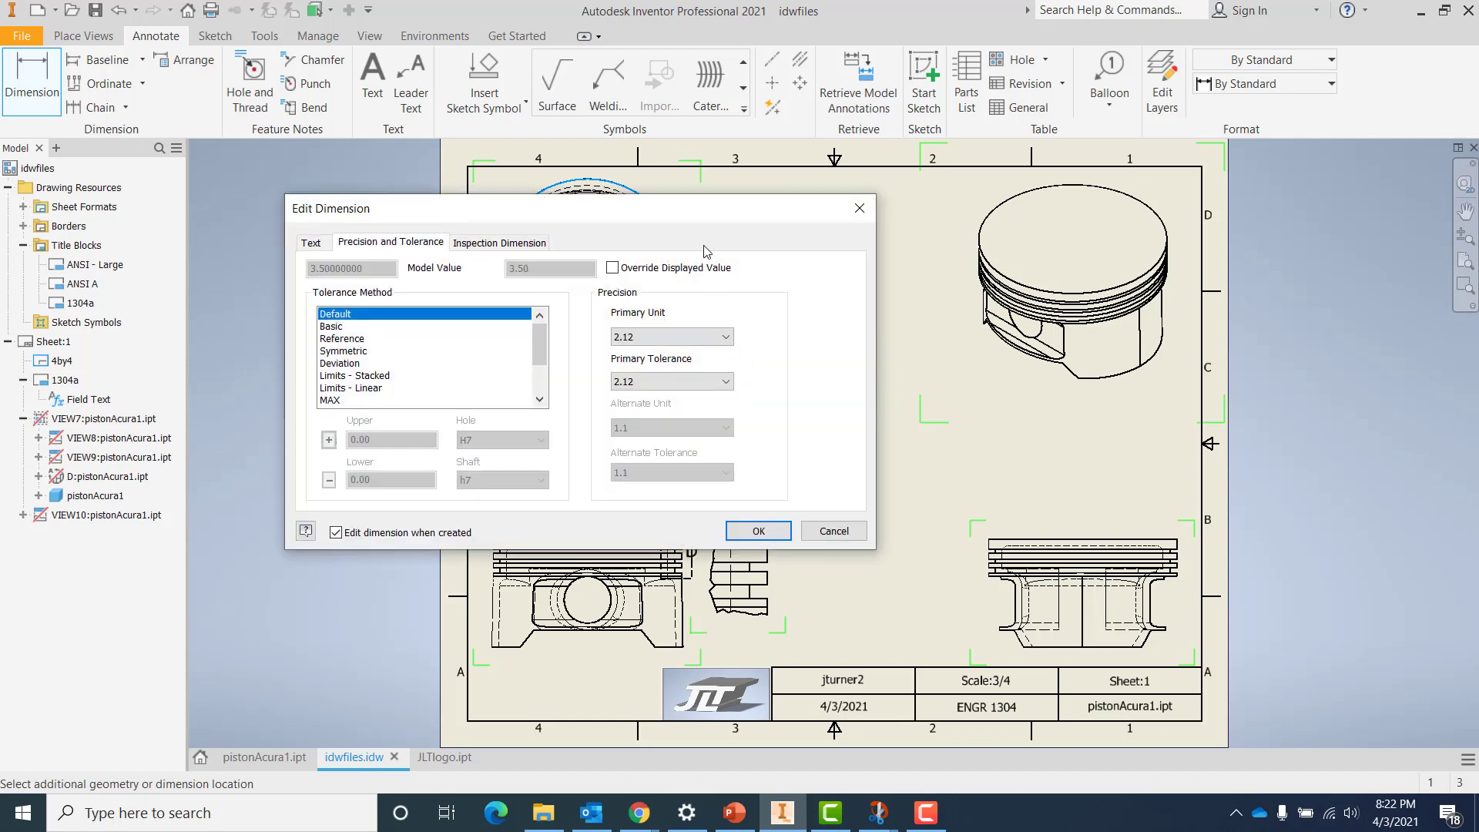
# Try three-decimal precision (3.123) for the diameter dimension's primary unit, and return it to 2.12
pyautogui.moveTo(669, 209); pyautogui.dragTo(1133, 237)
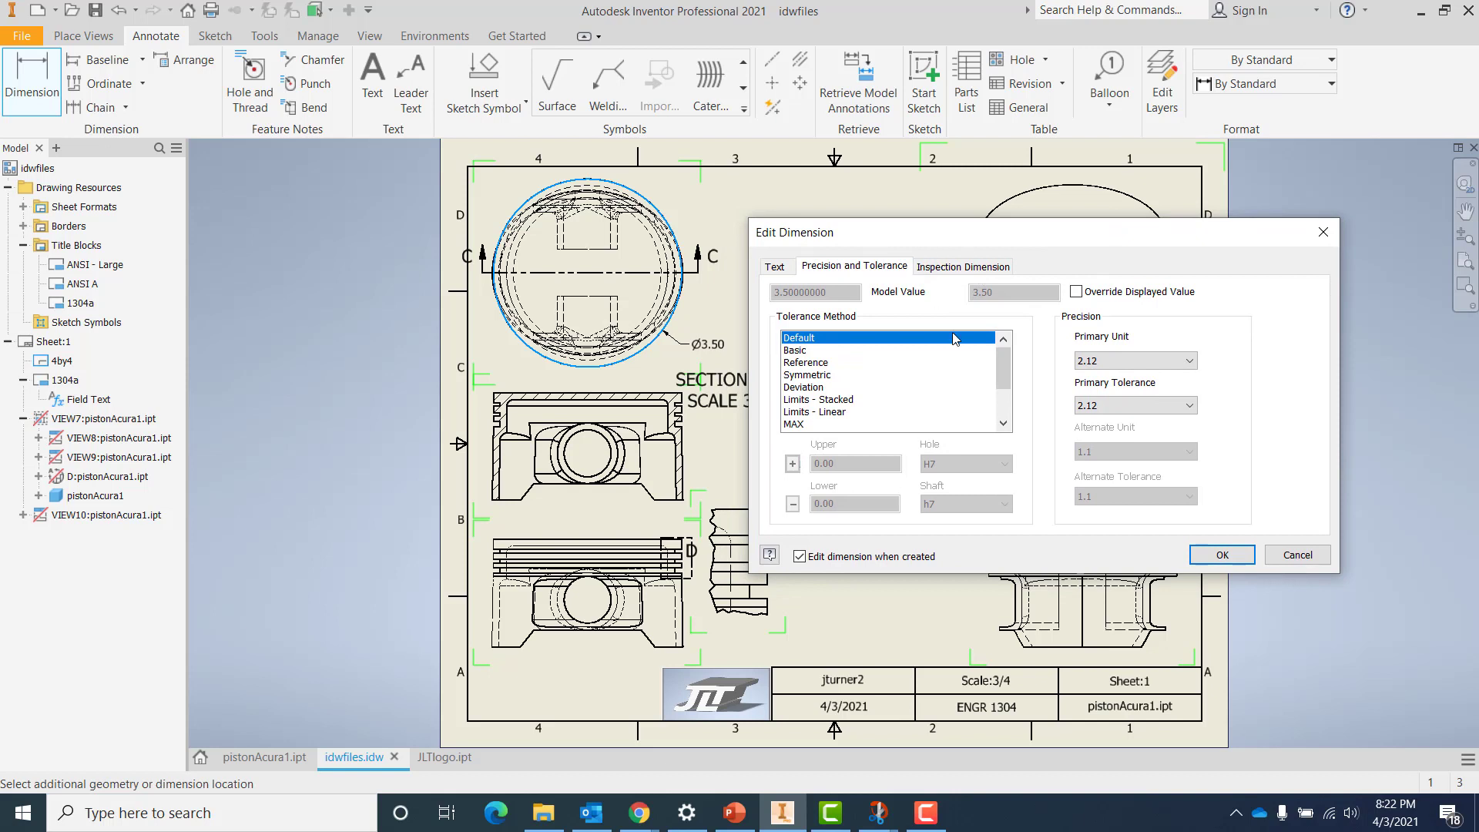
pyautogui.click(1187, 363)
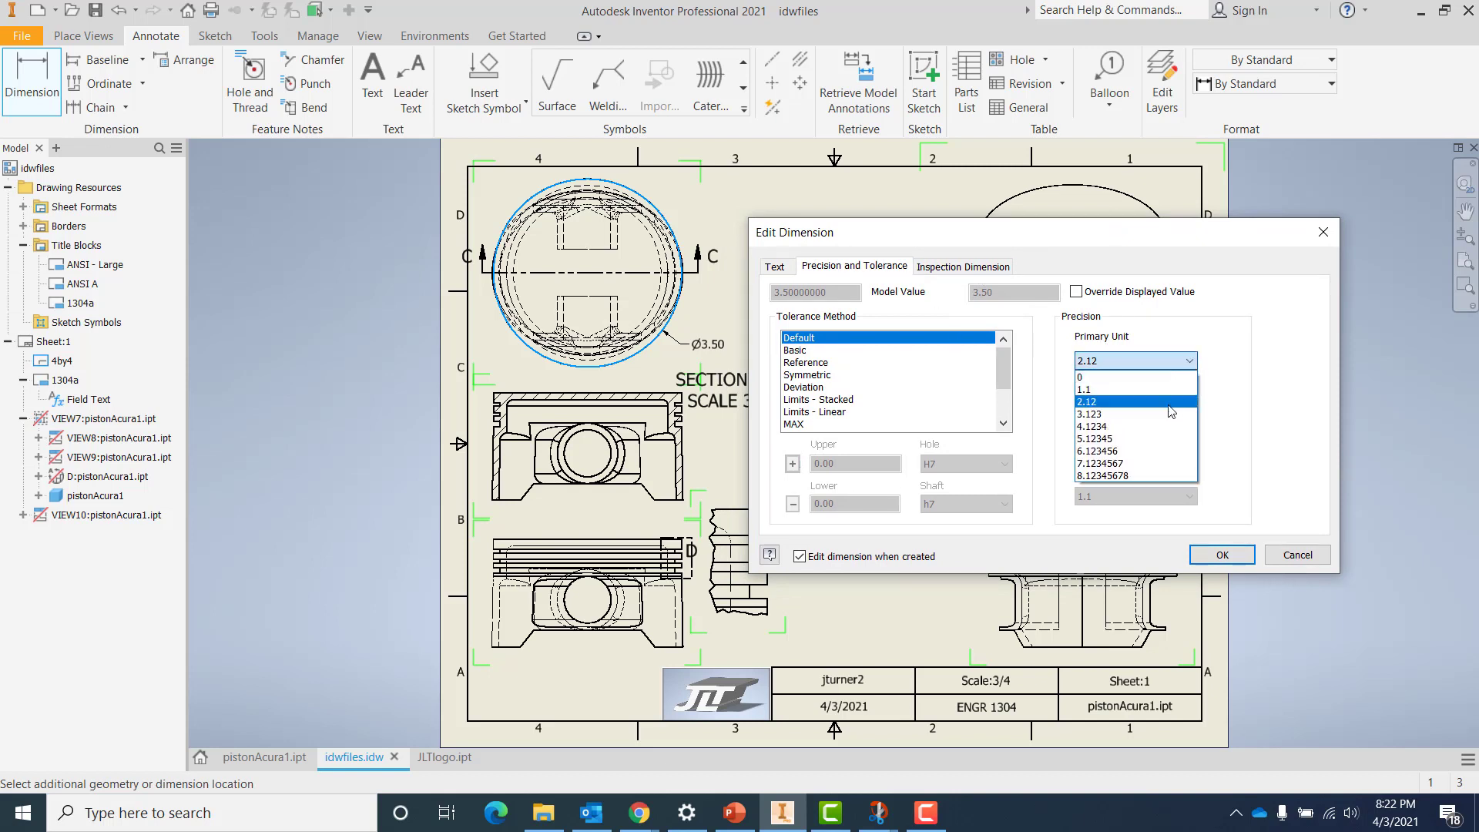
pyautogui.click(1169, 414)
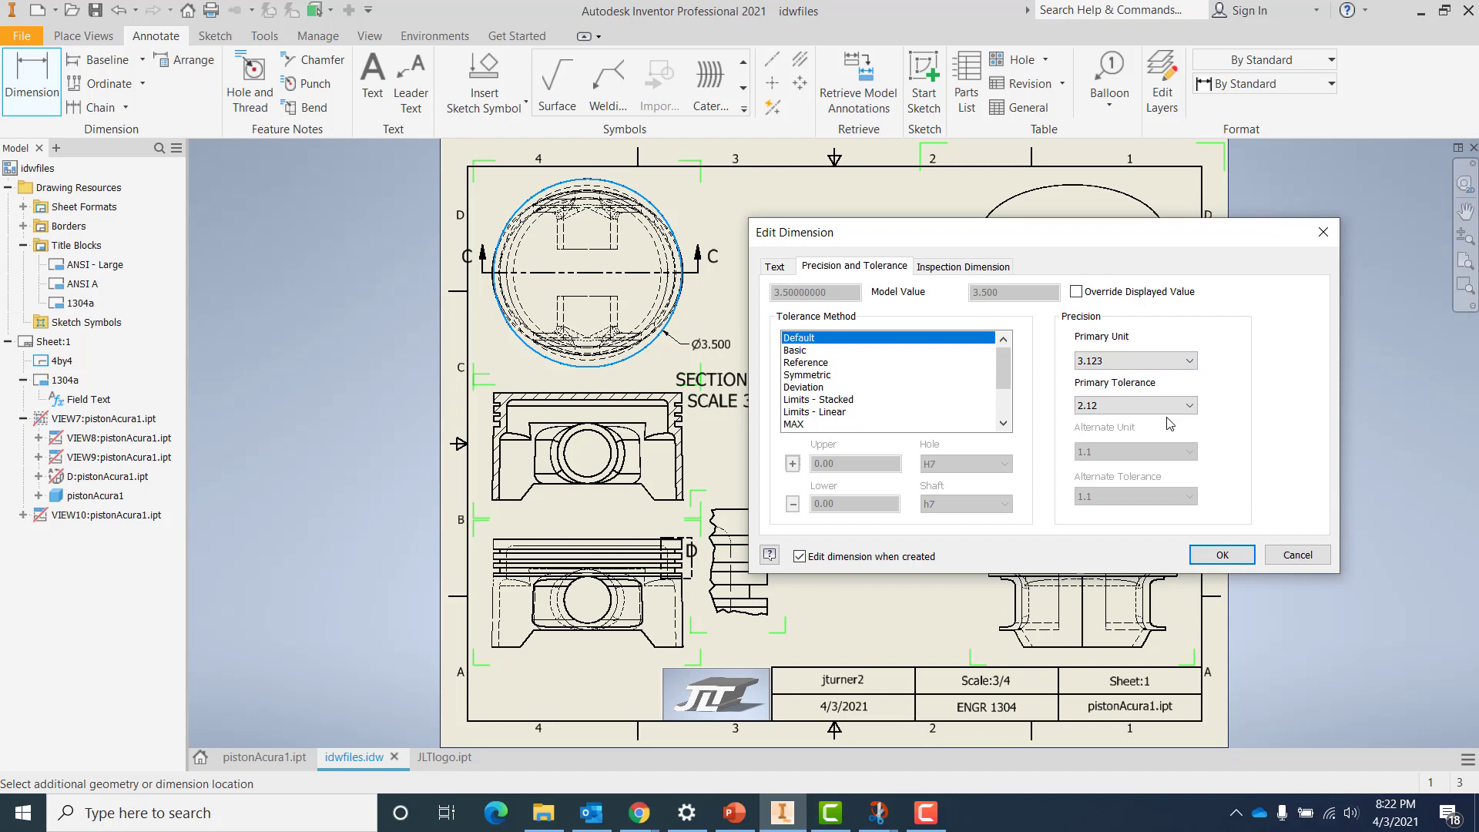
pyautogui.click(1186, 361)
pyautogui.click(1120, 402)
# Review the diameter dimension's text, precision and inspection options, accept it with default tolerance, and reopen its settings for a check
pyautogui.click(775, 266)
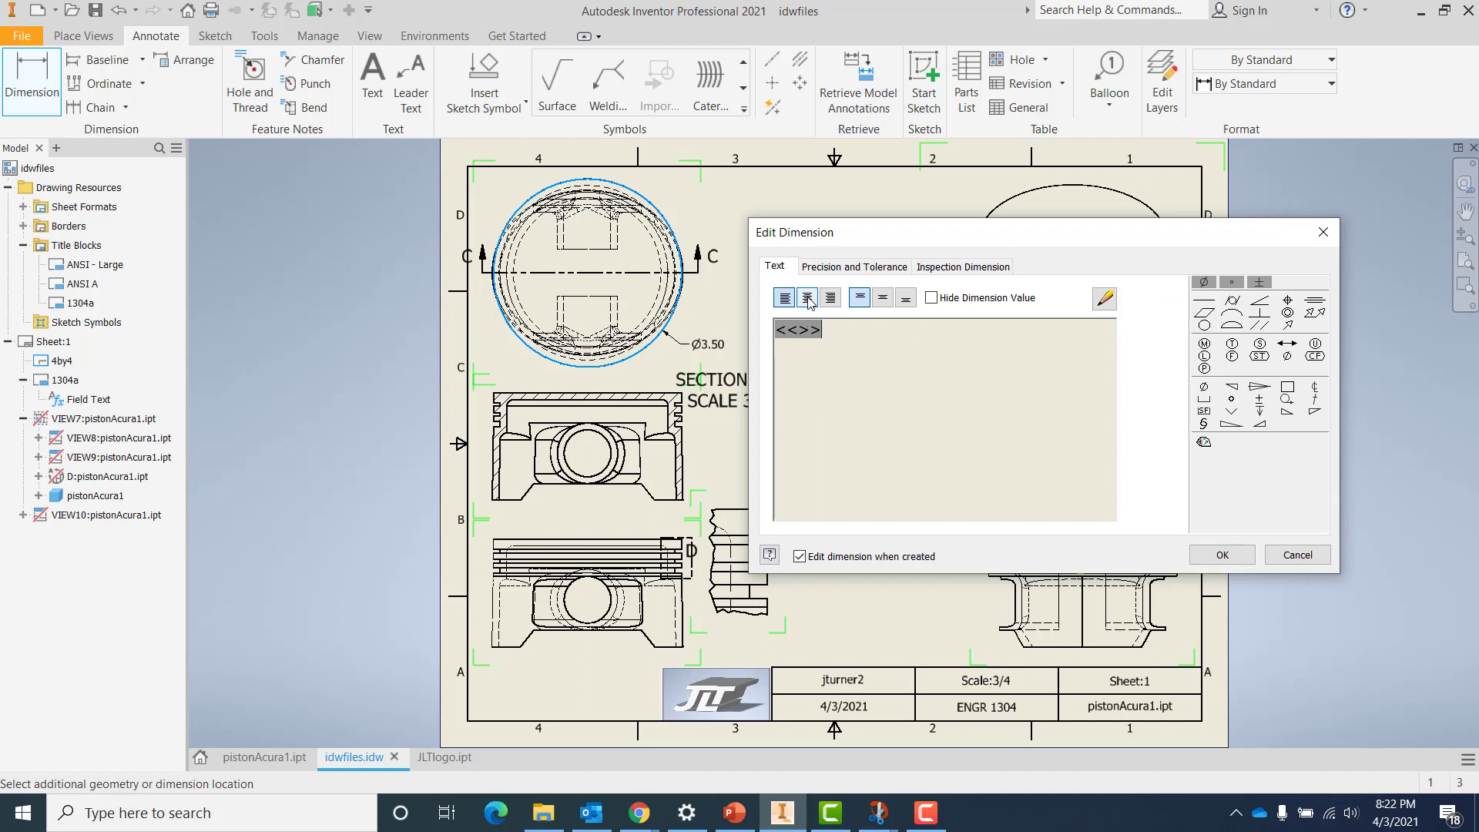
pyautogui.click(843, 266)
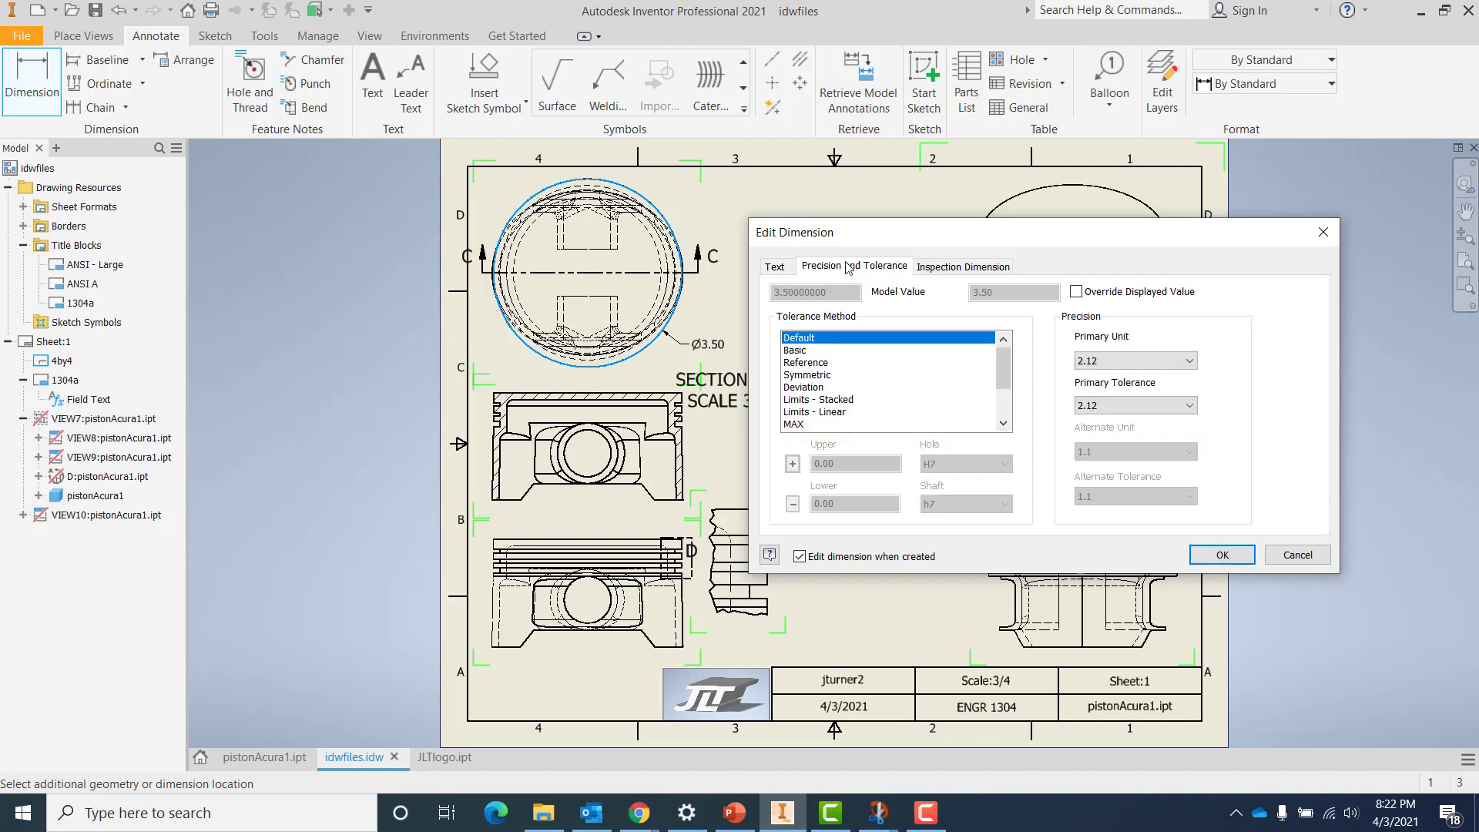
pyautogui.click(949, 267)
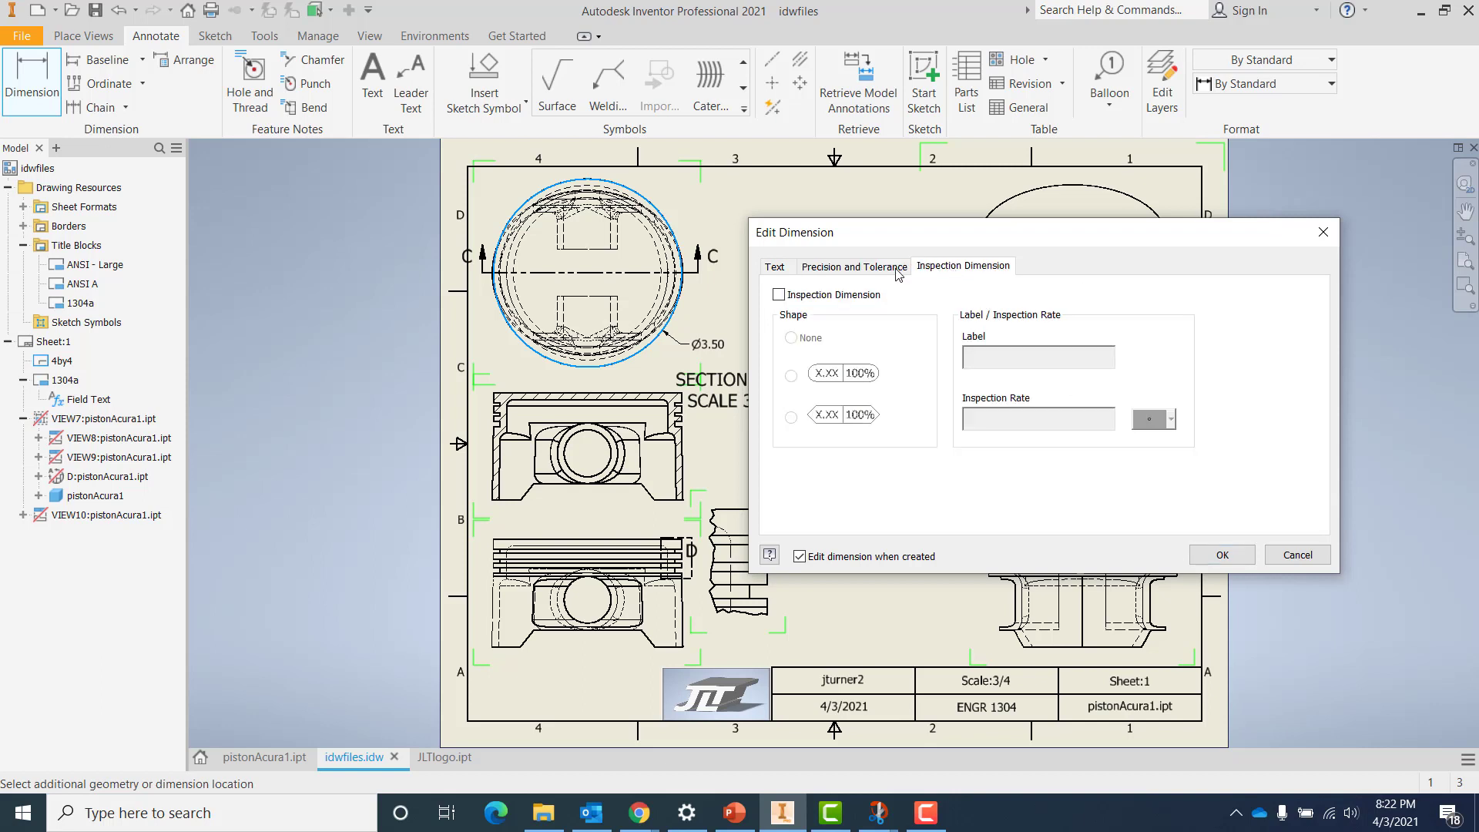
pyautogui.click(858, 270)
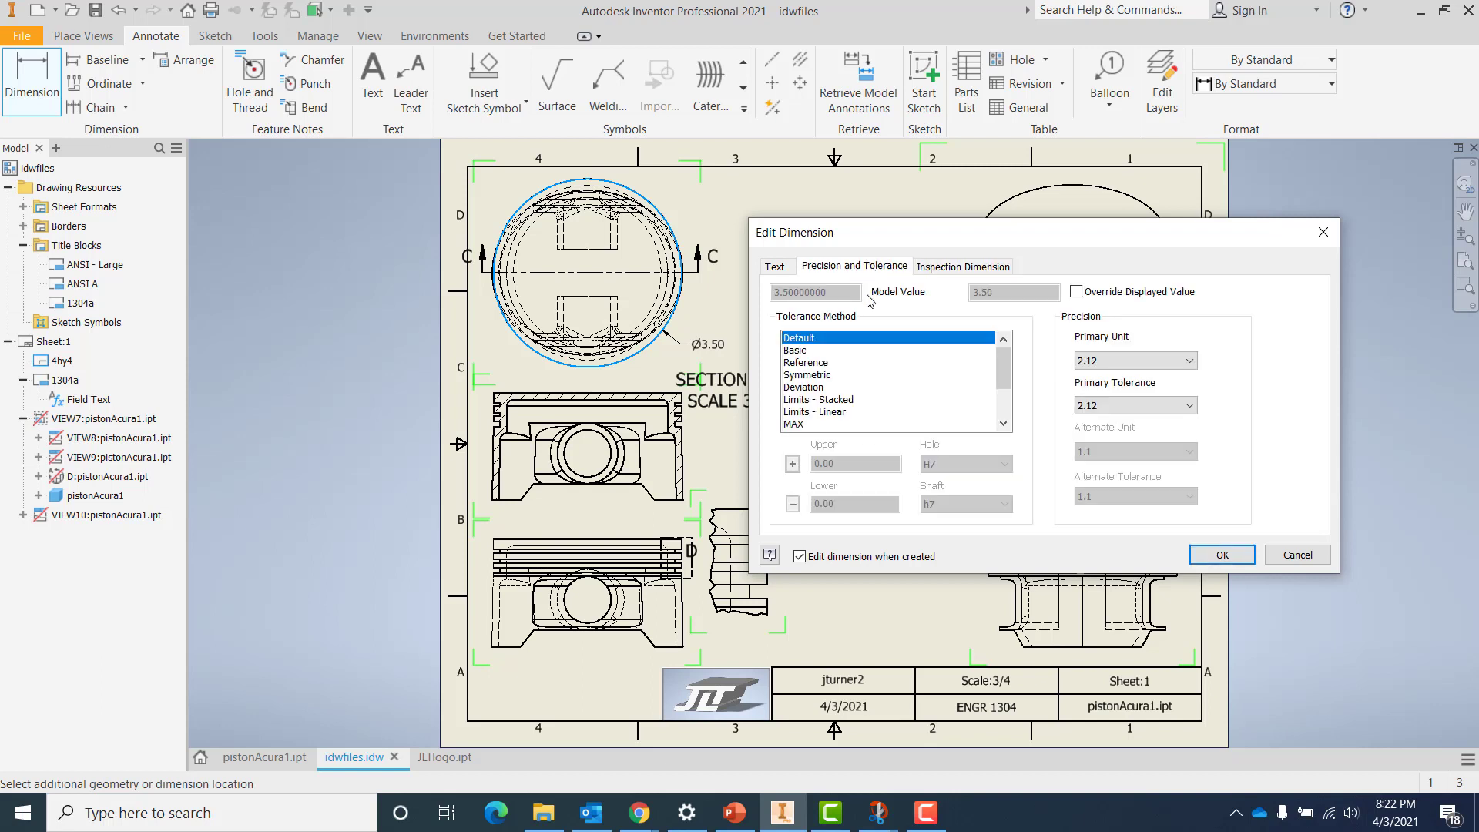
pyautogui.click(1221, 556)
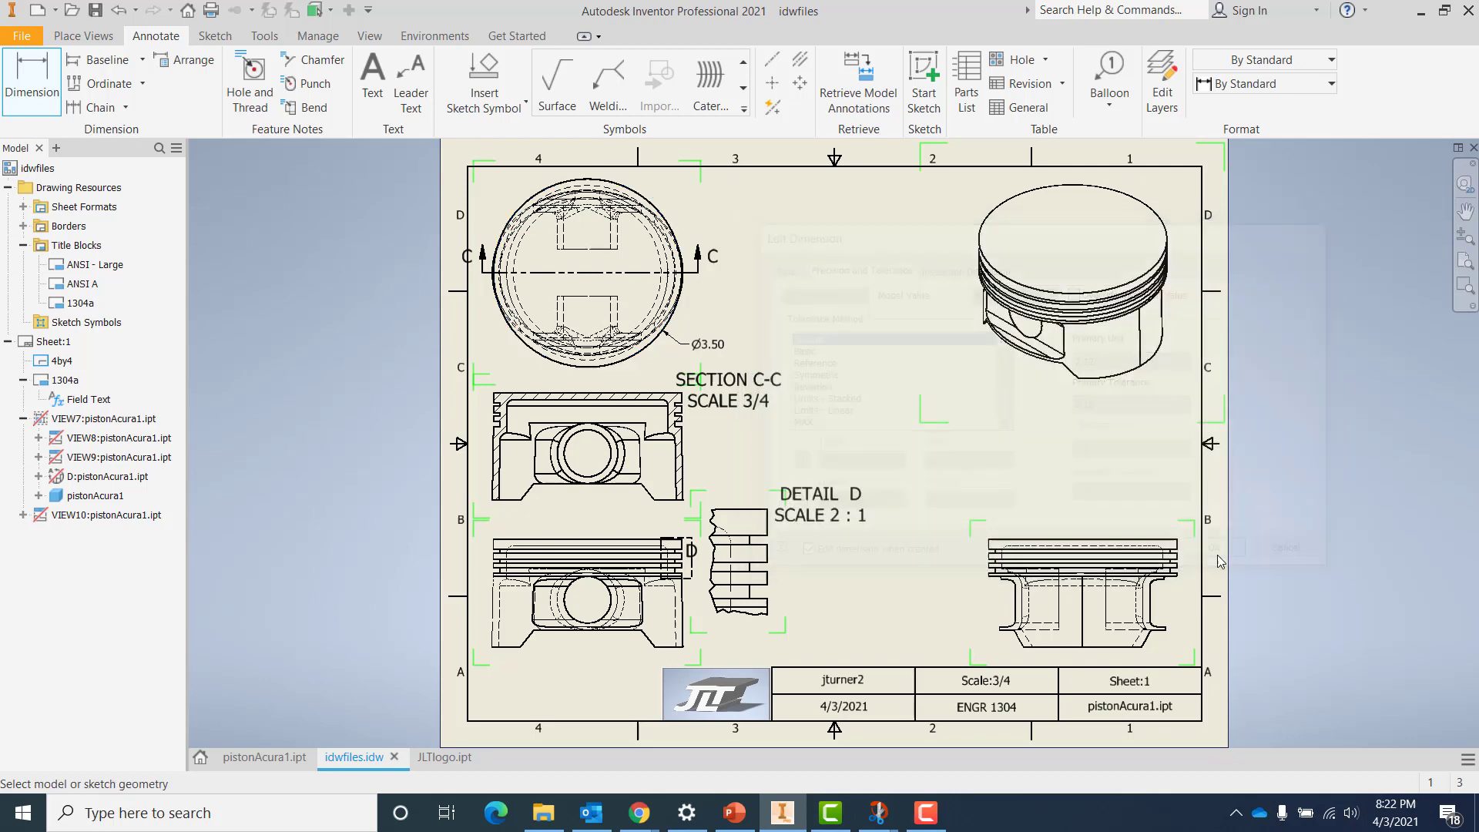
pyautogui.doubleClick(713, 350)
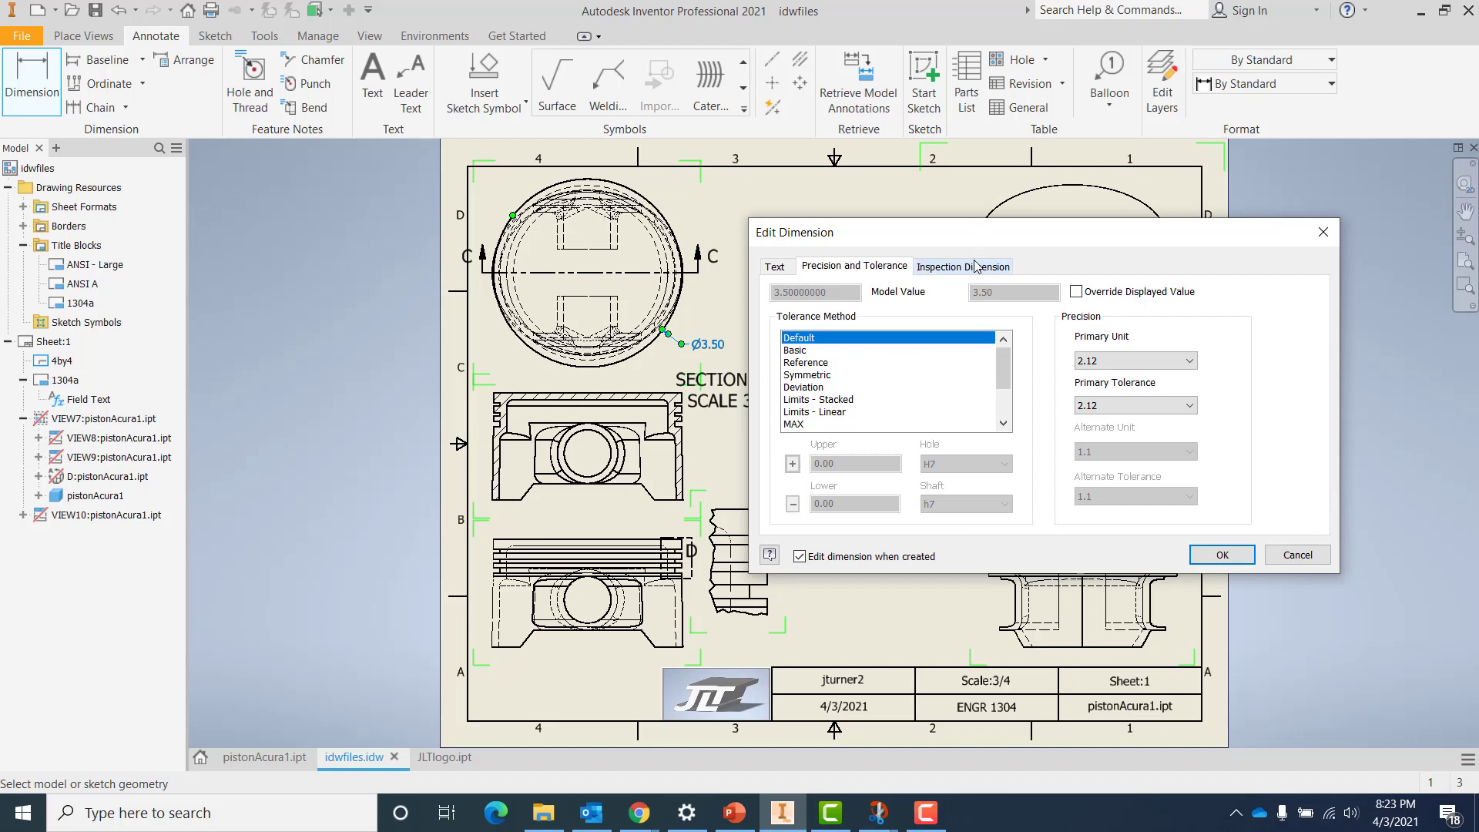
pyautogui.click(1222, 555)
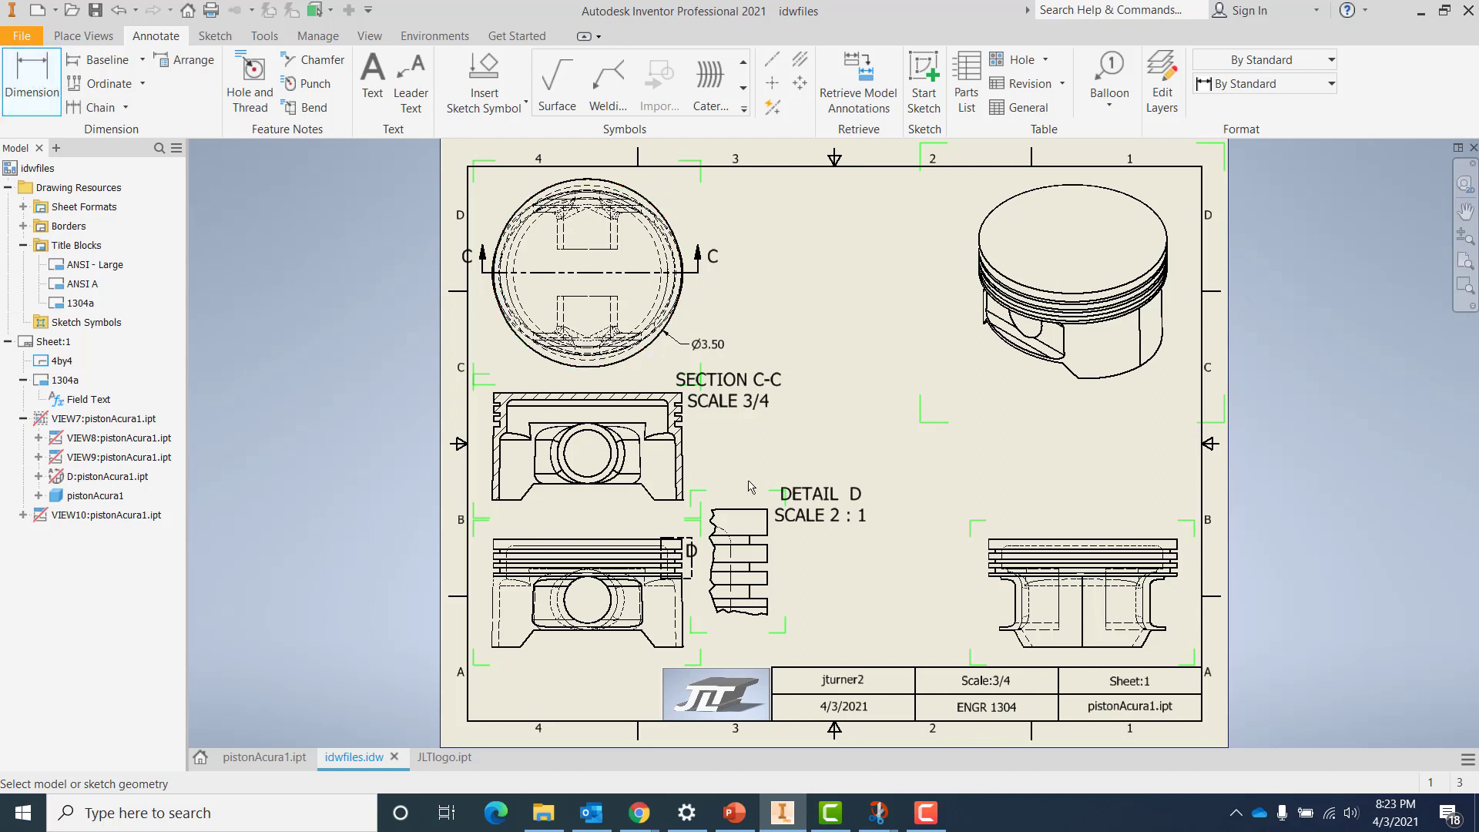
pyautogui.press('Escape')
# Move the Detail D label higher above its view, and dimension the height of the piston's top land in the detail view
pyautogui.moveTo(806, 495); pyautogui.dragTo(806, 449)
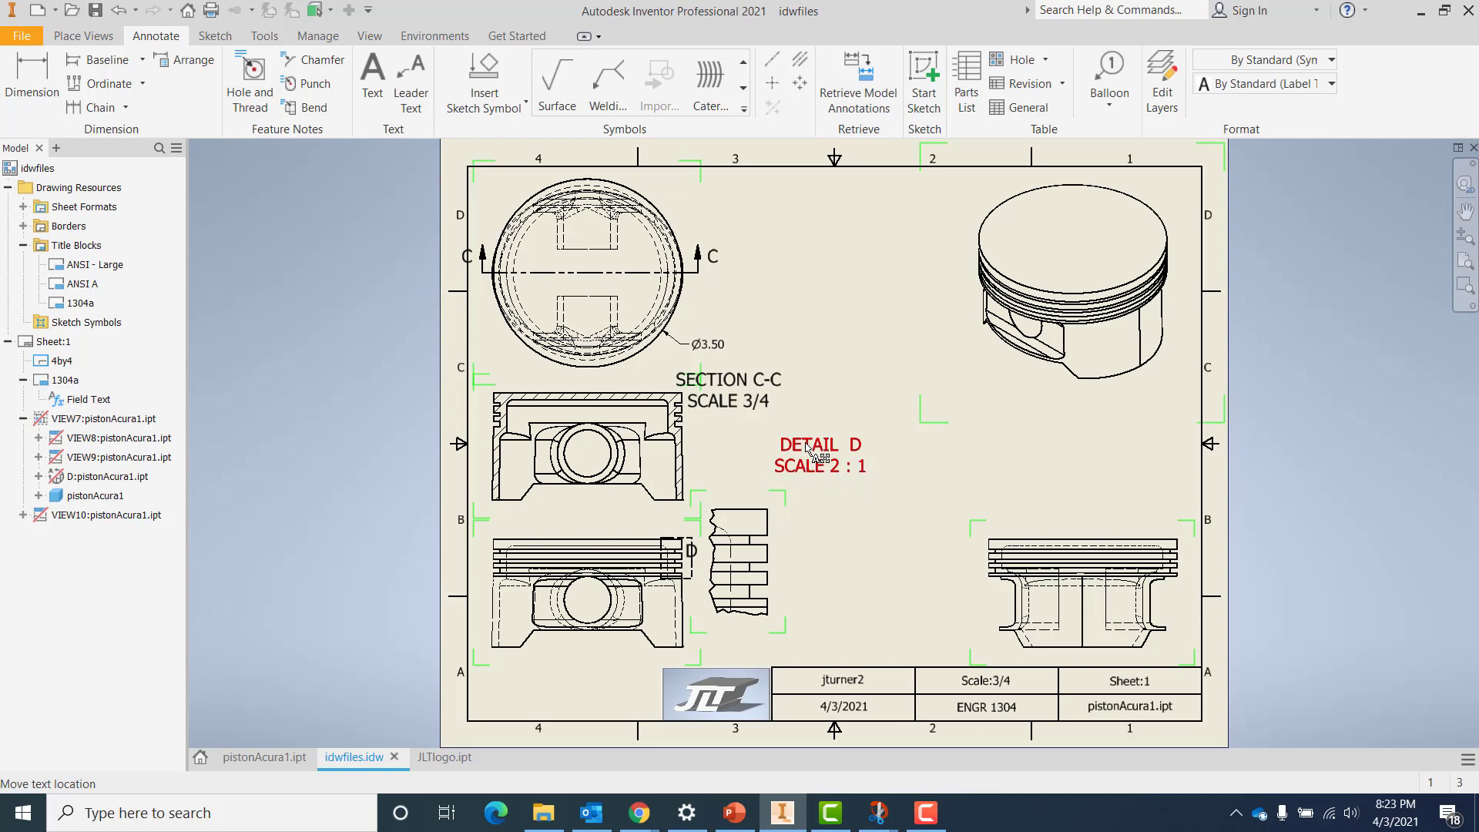
pyautogui.scroll(1, 806, 542)
pyautogui.scroll(4, 807, 542)
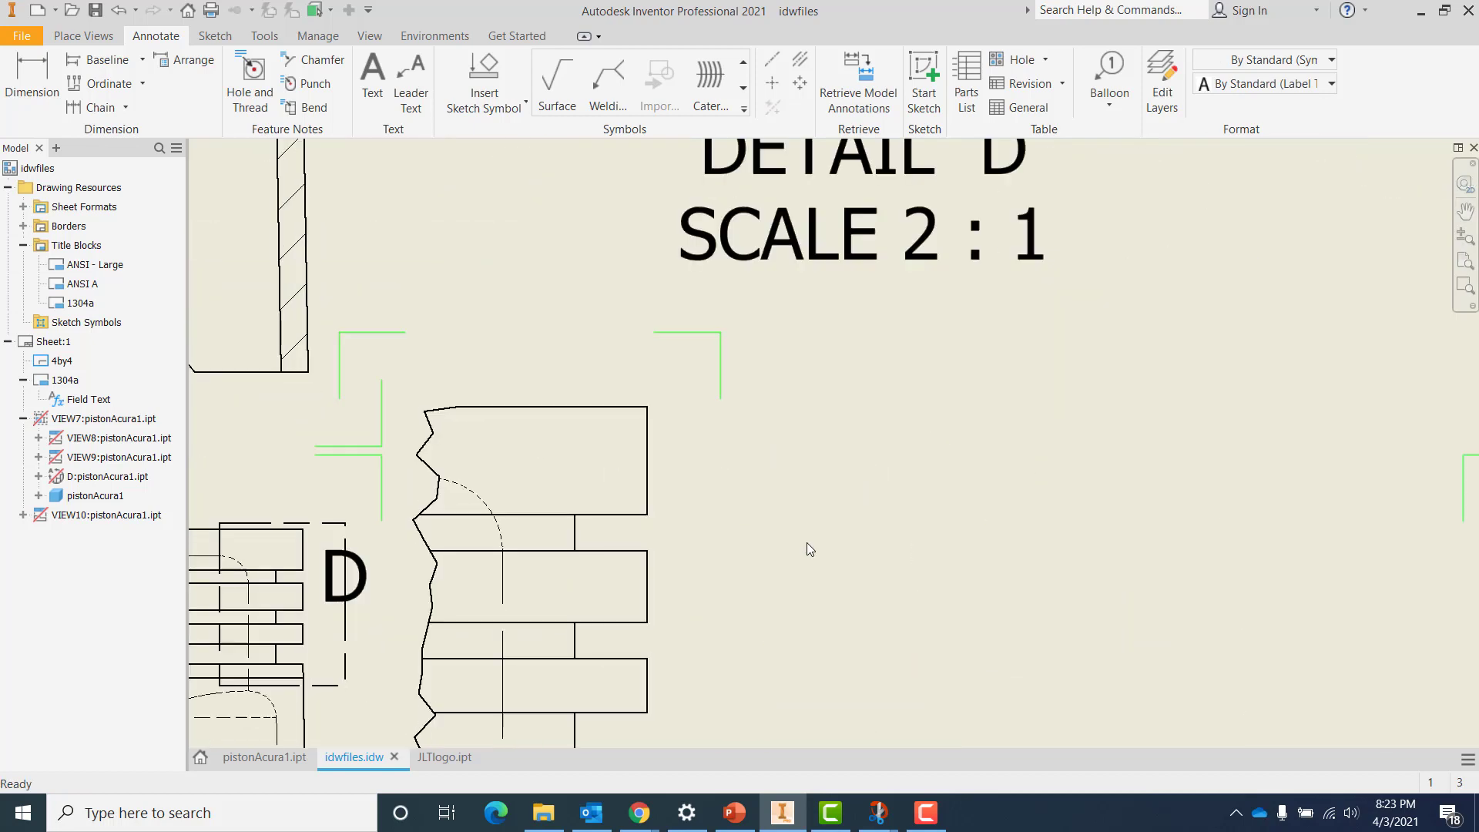
pyautogui.moveTo(806, 543)
pyautogui.mouseDown(button='middle')
pyautogui.moveTo(797, 423)
pyautogui.moveTo(812, 353)
pyautogui.mouseUp(button='middle')
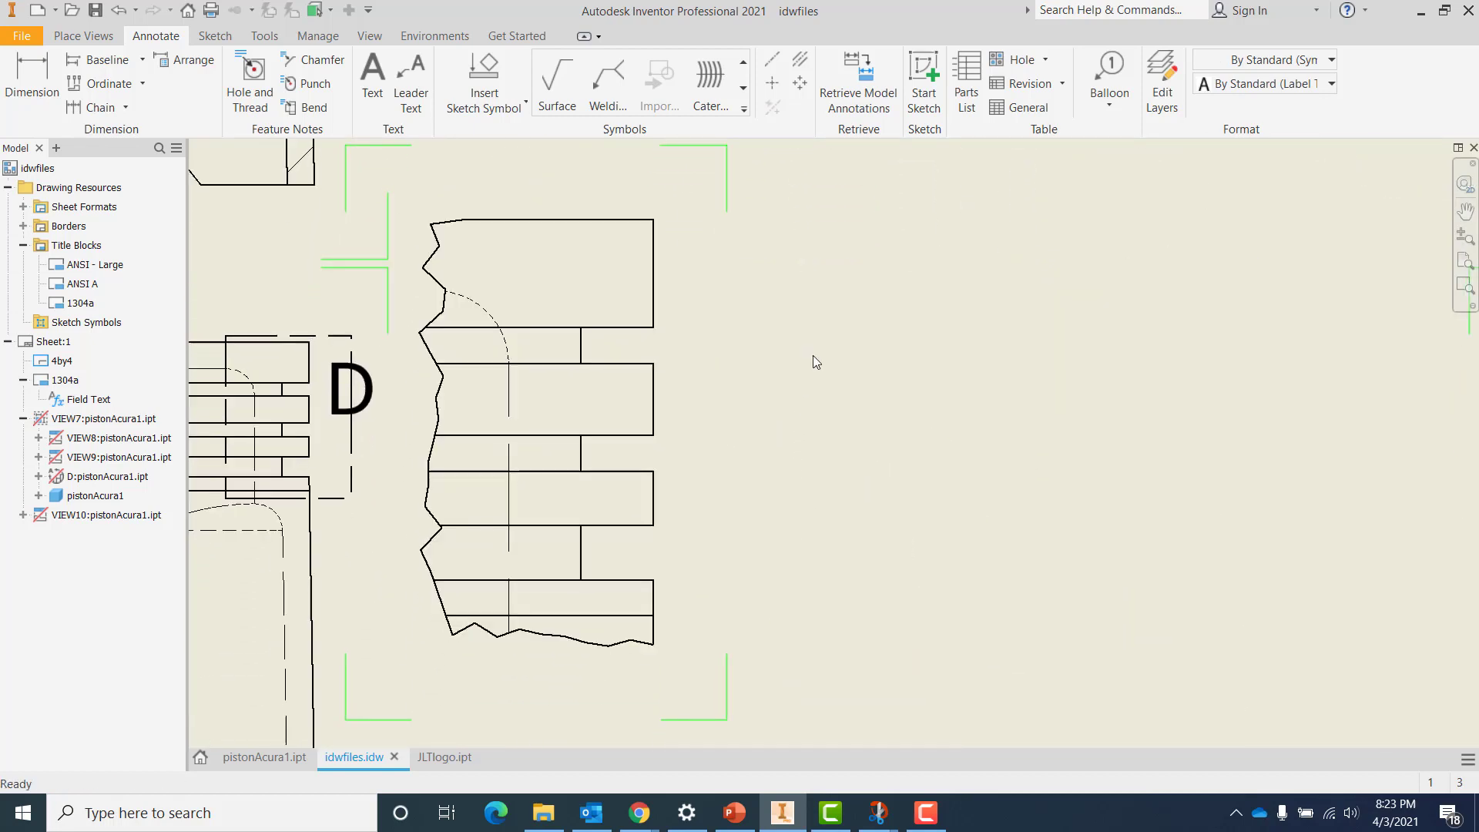
pyautogui.click(32, 81)
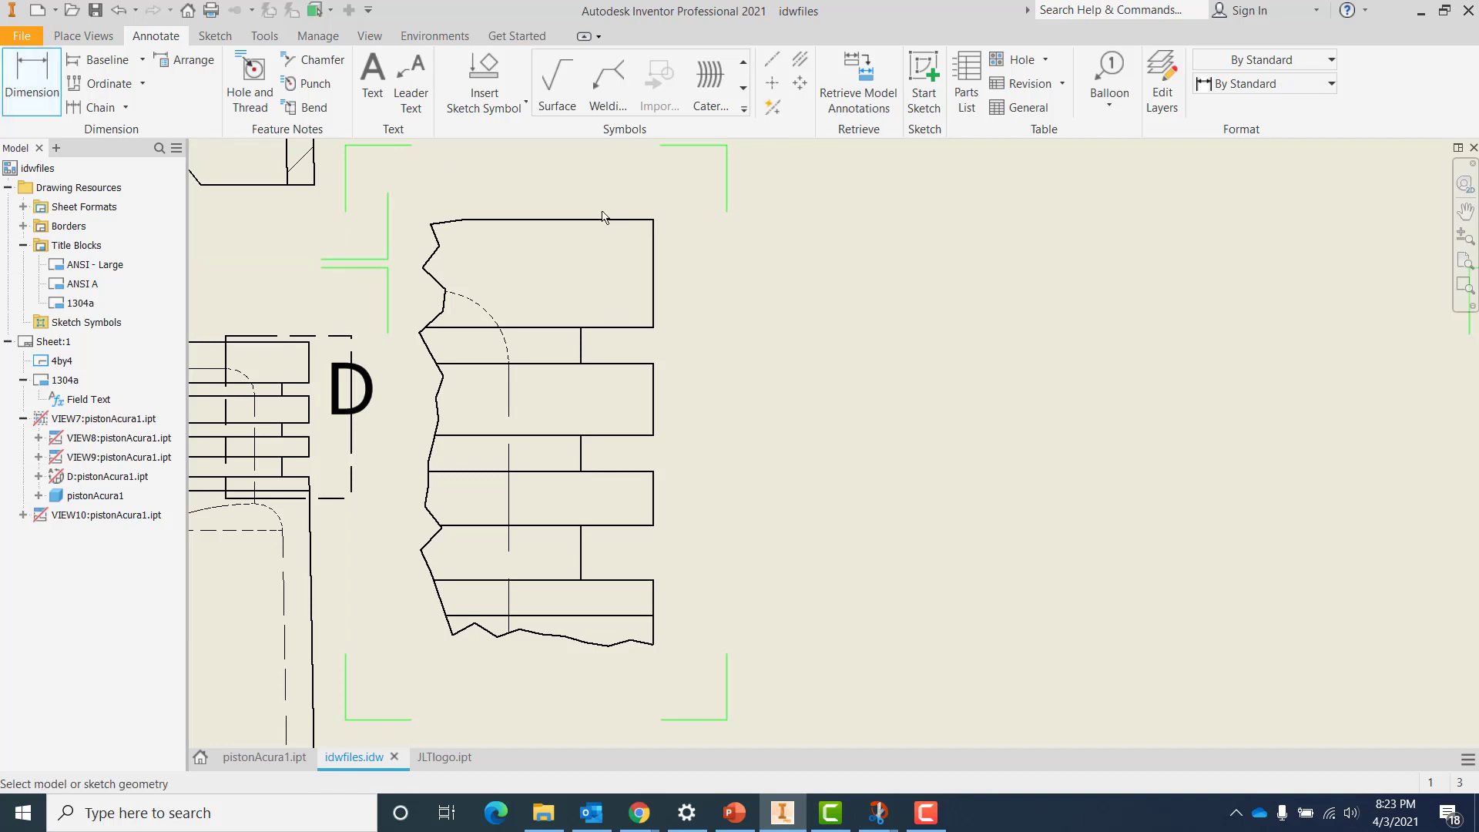
pyautogui.click(653, 220)
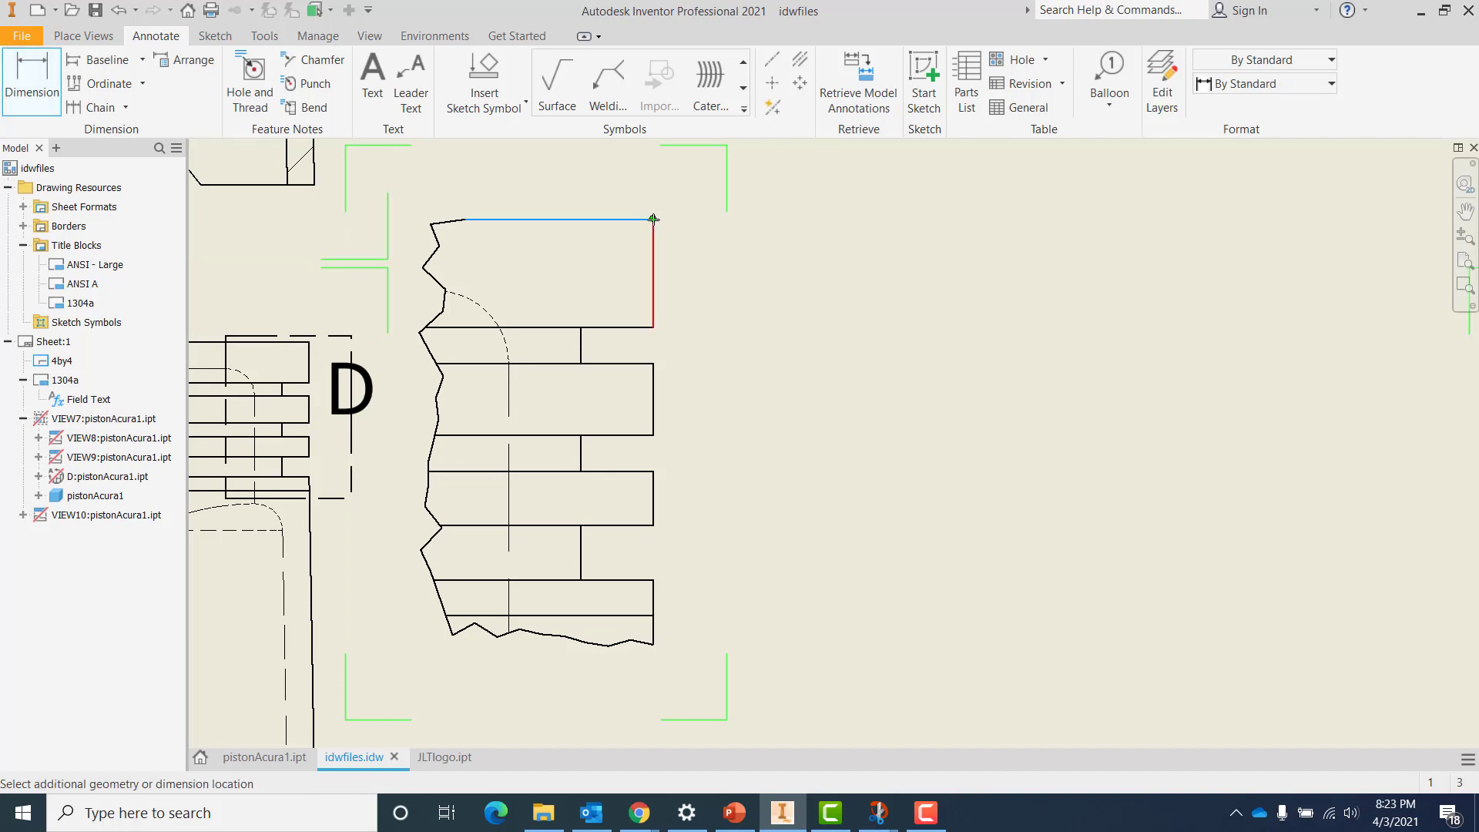
pyautogui.click(653, 327)
pyautogui.click(720, 185)
# Set the top land height dimension's primary unit precision to 4.1234 and accept it
pyautogui.click(1135, 361)
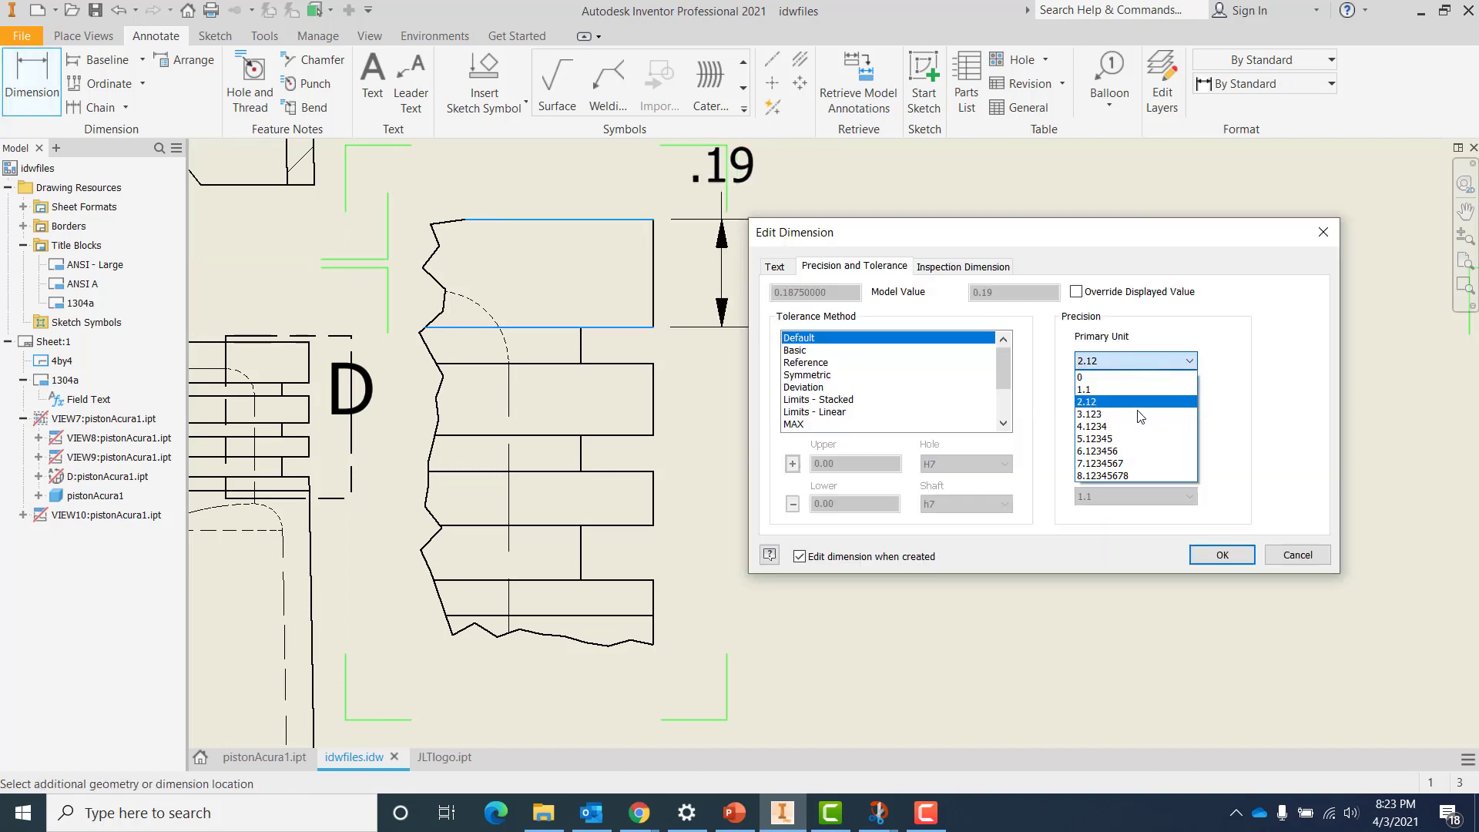
pyautogui.click(1137, 426)
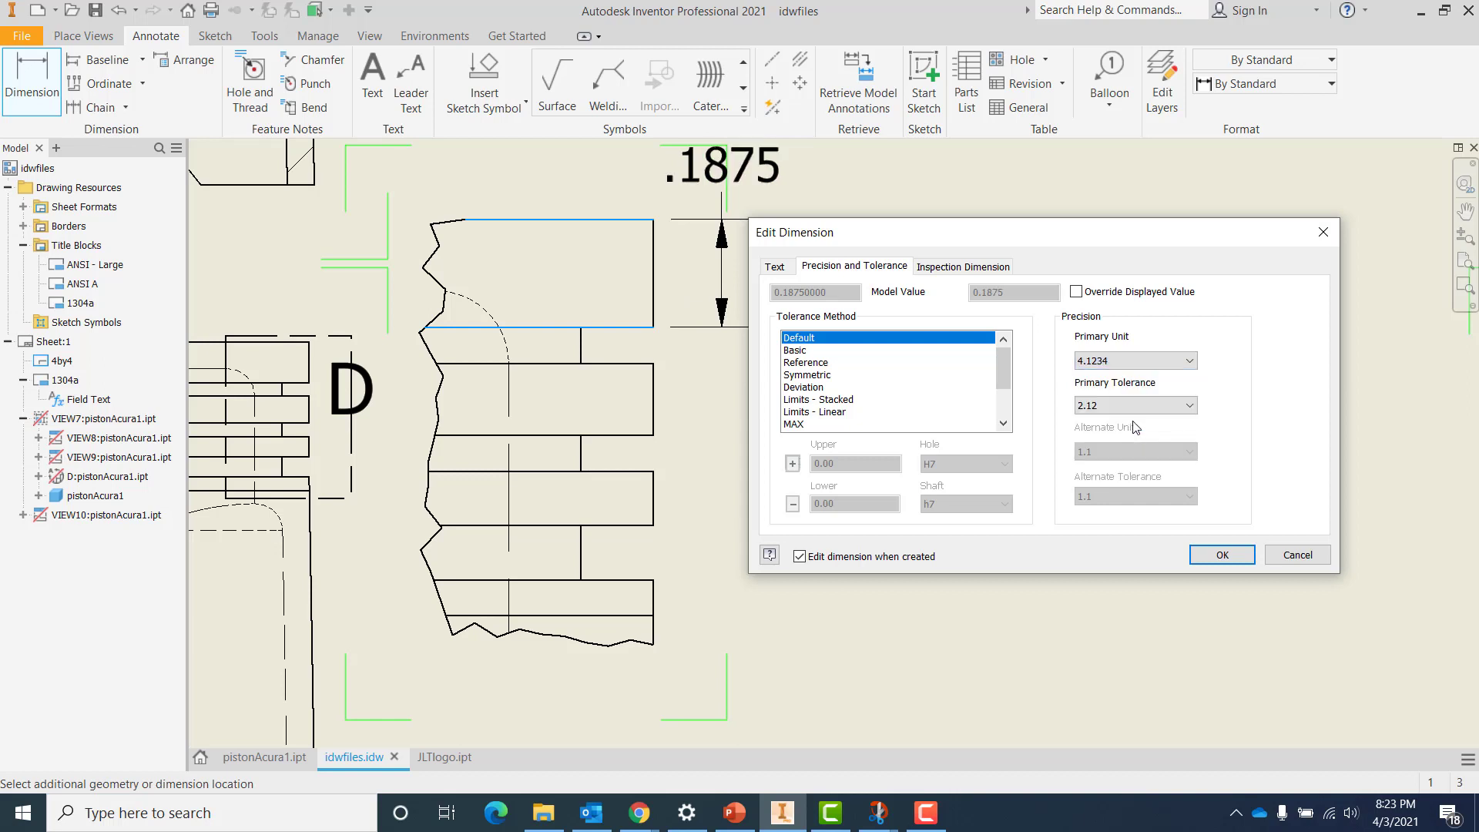
pyautogui.click(1233, 557)
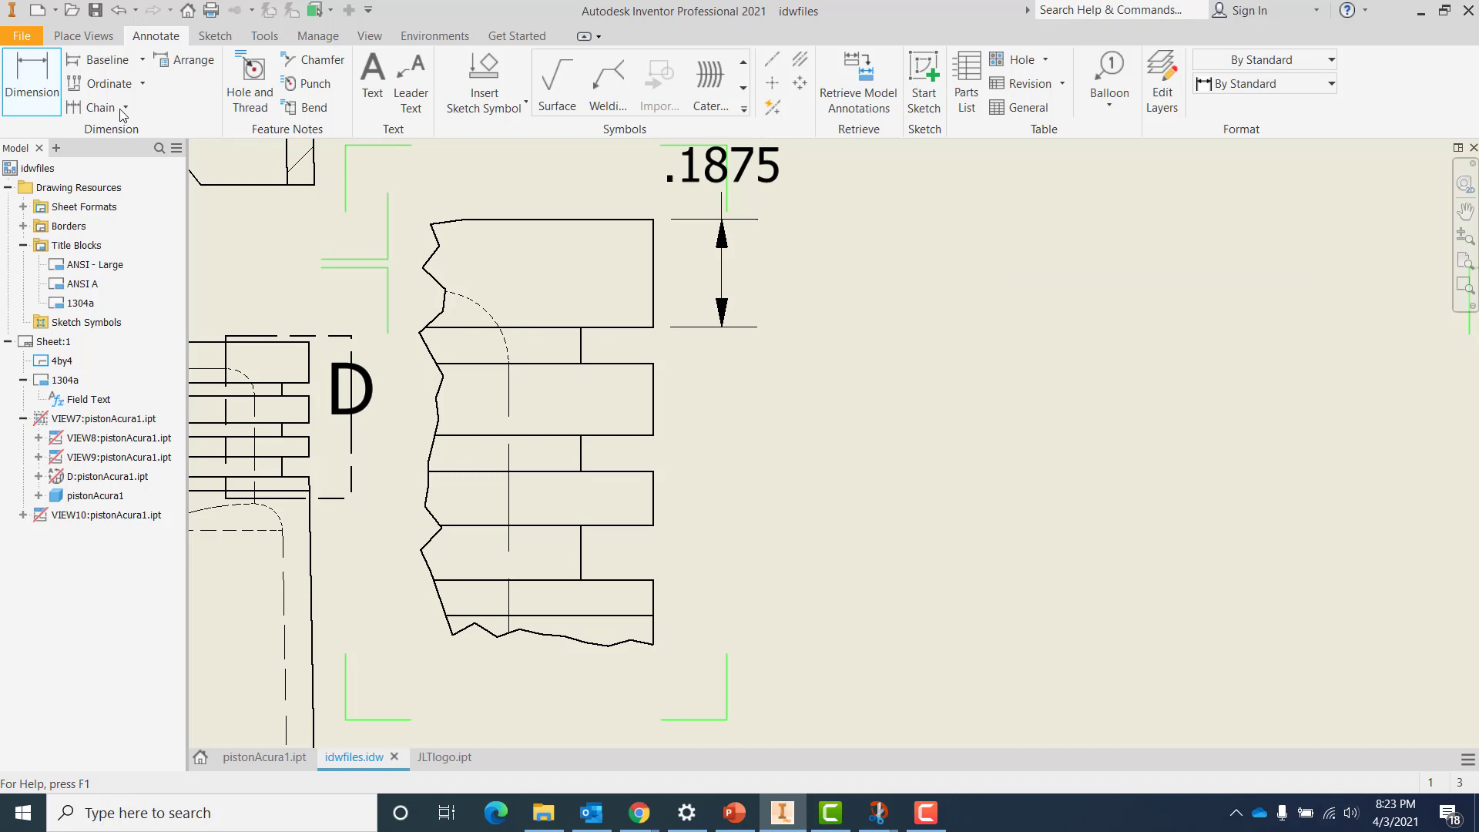
# Dimension the height of the second land in the detail view with primary unit precision 3.123, placed outside the first dimension
pyautogui.press('d')
pyautogui.click(651, 363)
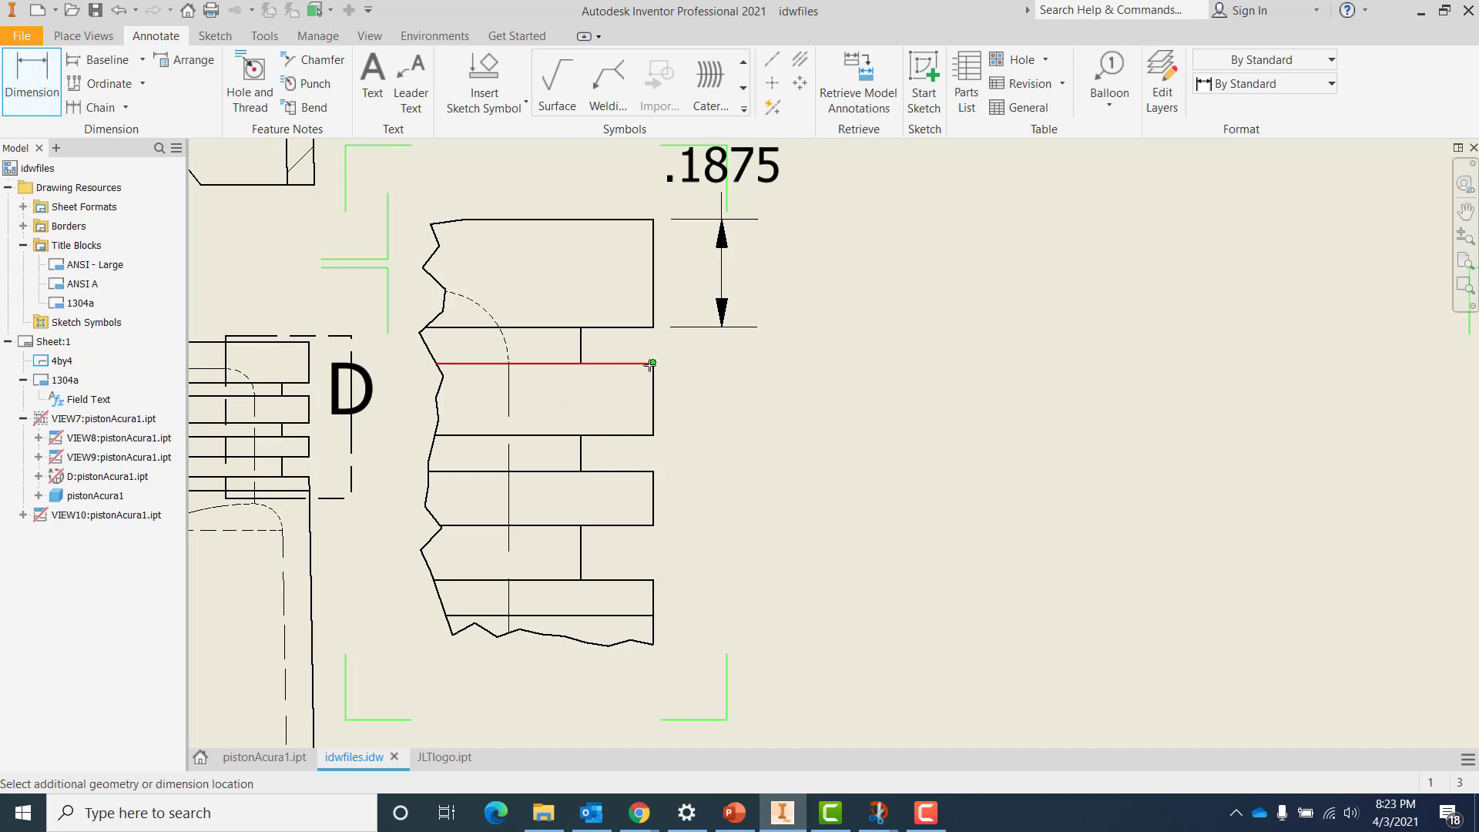
pyautogui.click(659, 433)
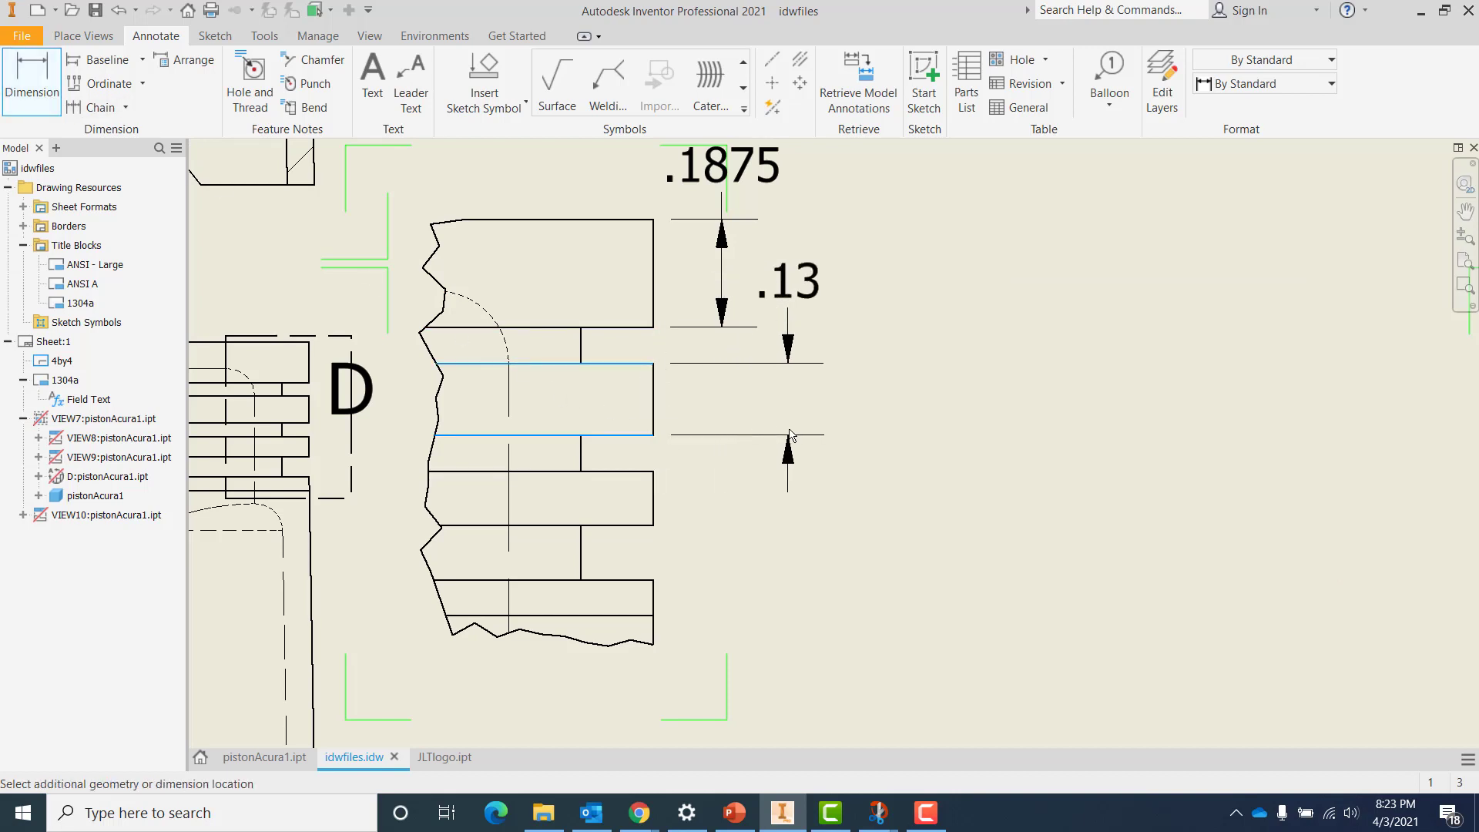
pyautogui.click(790, 436)
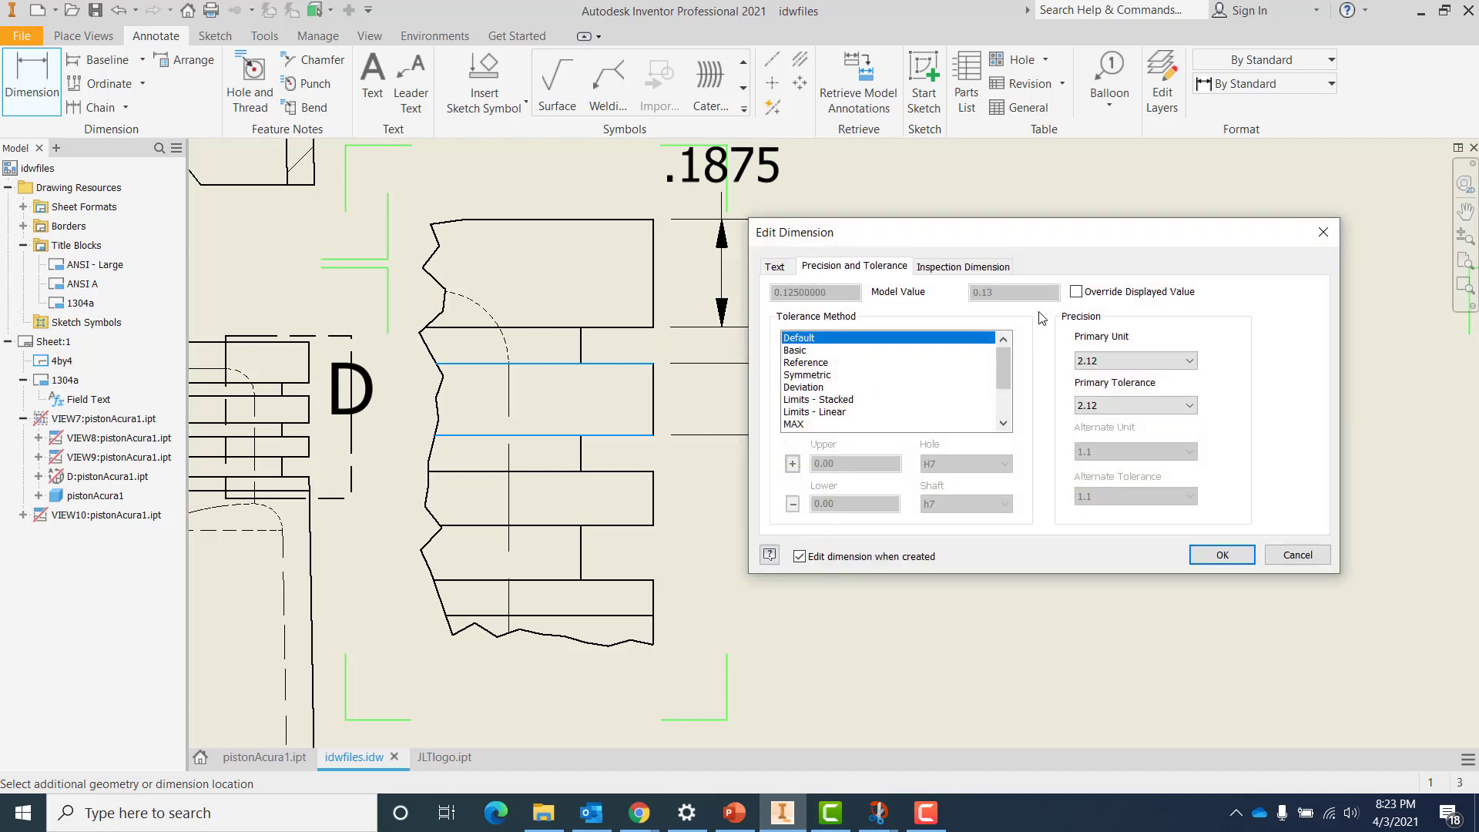
pyautogui.click(1189, 360)
pyautogui.click(1152, 417)
pyautogui.moveTo(1034, 242); pyautogui.dragTo(1120, 333)
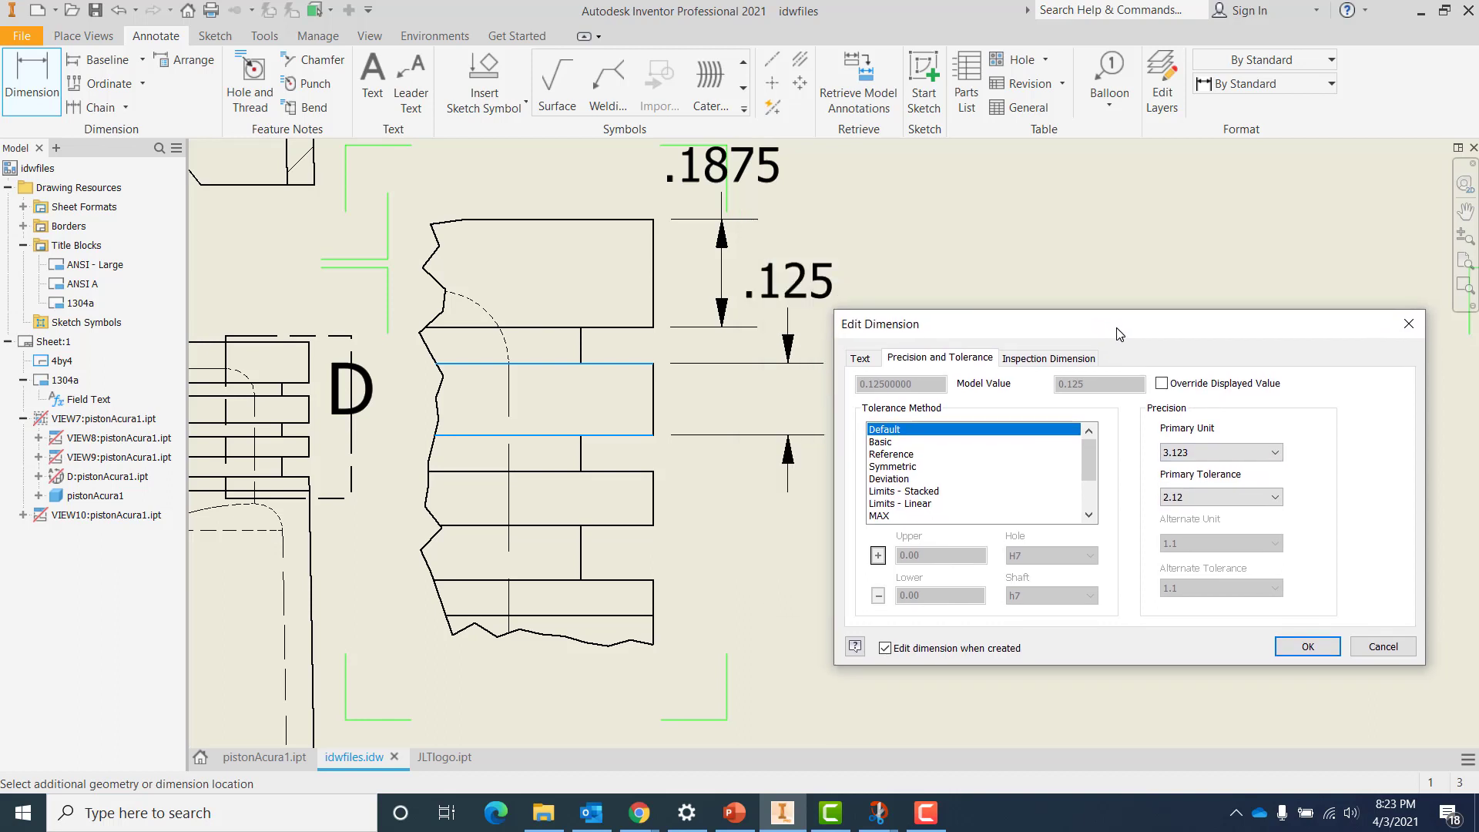
pyautogui.click(1307, 646)
# Dimension the height of the third land in the detail view with primary unit precision 5.12345, placed farther out
pyautogui.click(46, 97)
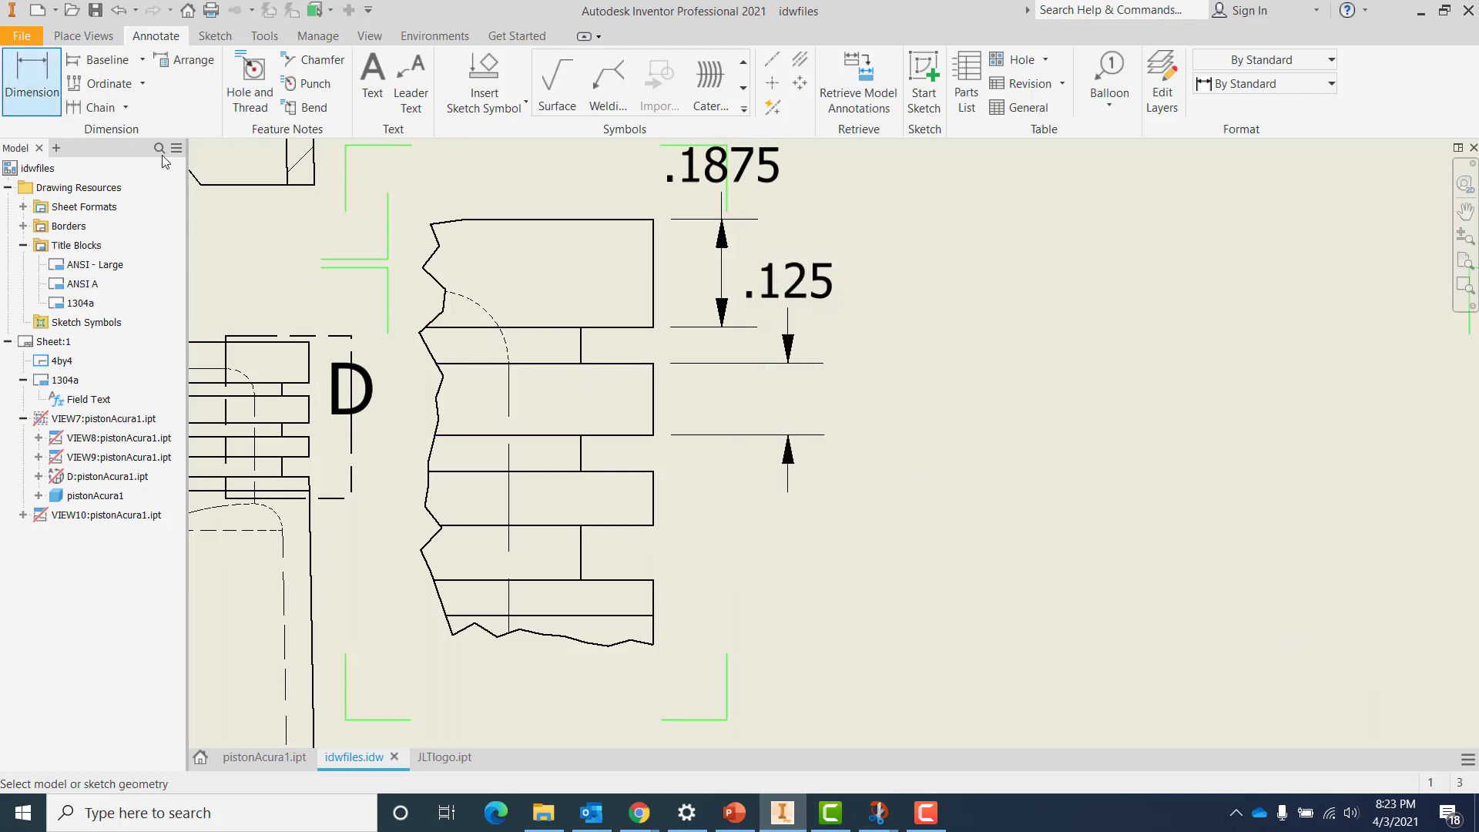
pyautogui.click(651, 471)
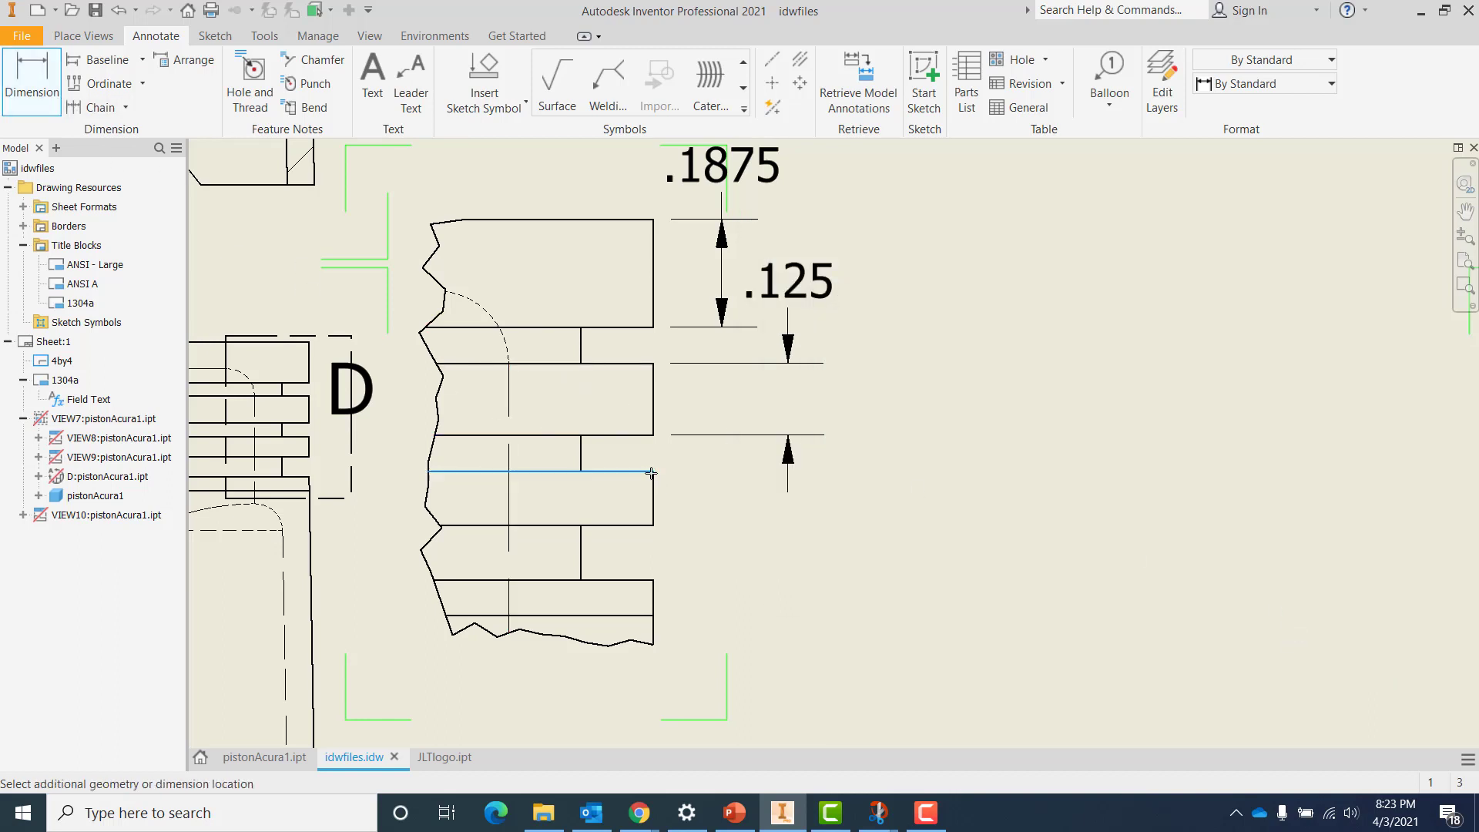
pyautogui.click(651, 526)
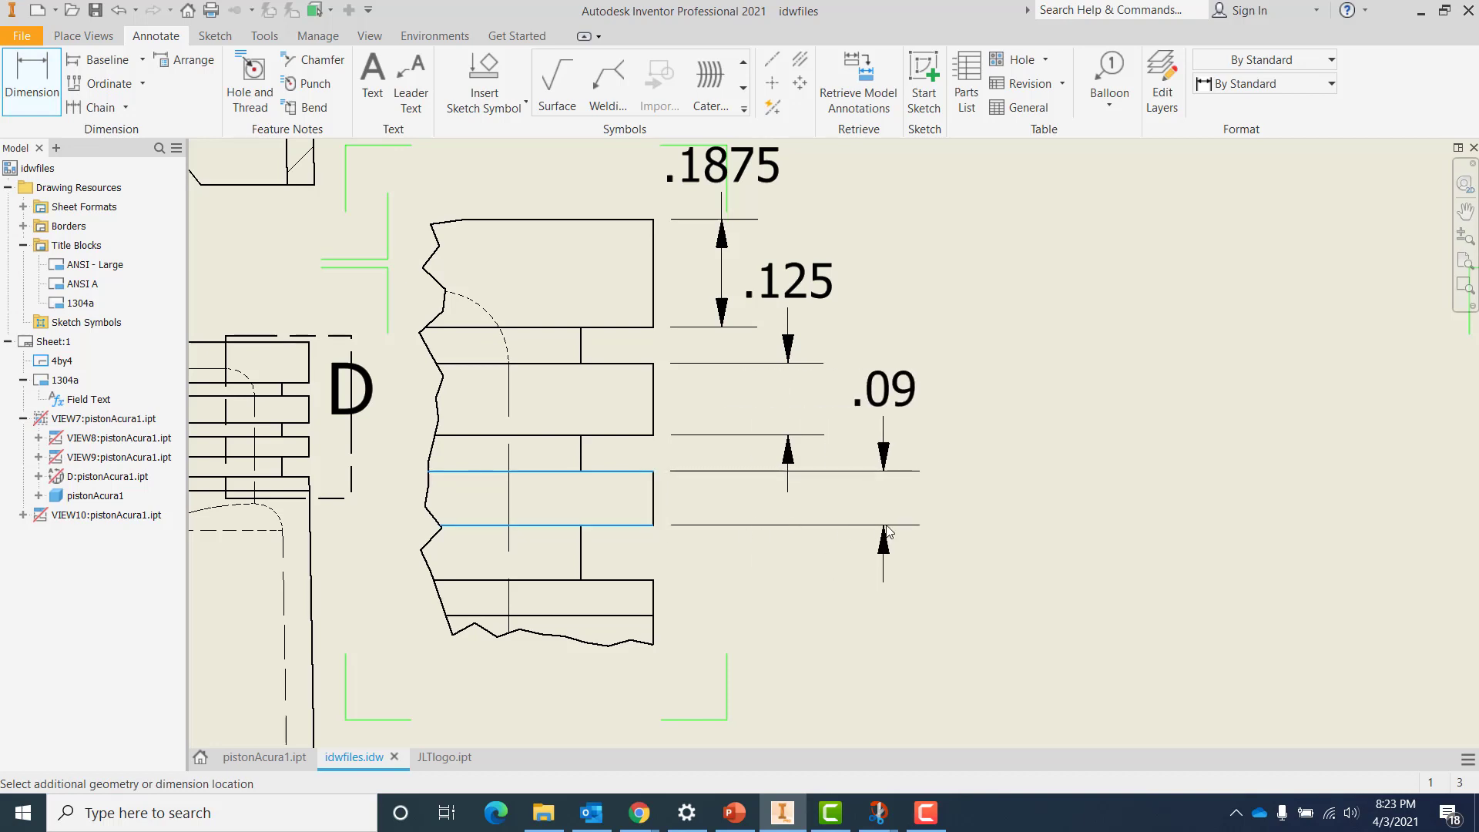
pyautogui.click(888, 532)
pyautogui.moveTo(1099, 329); pyautogui.dragTo(493, 303)
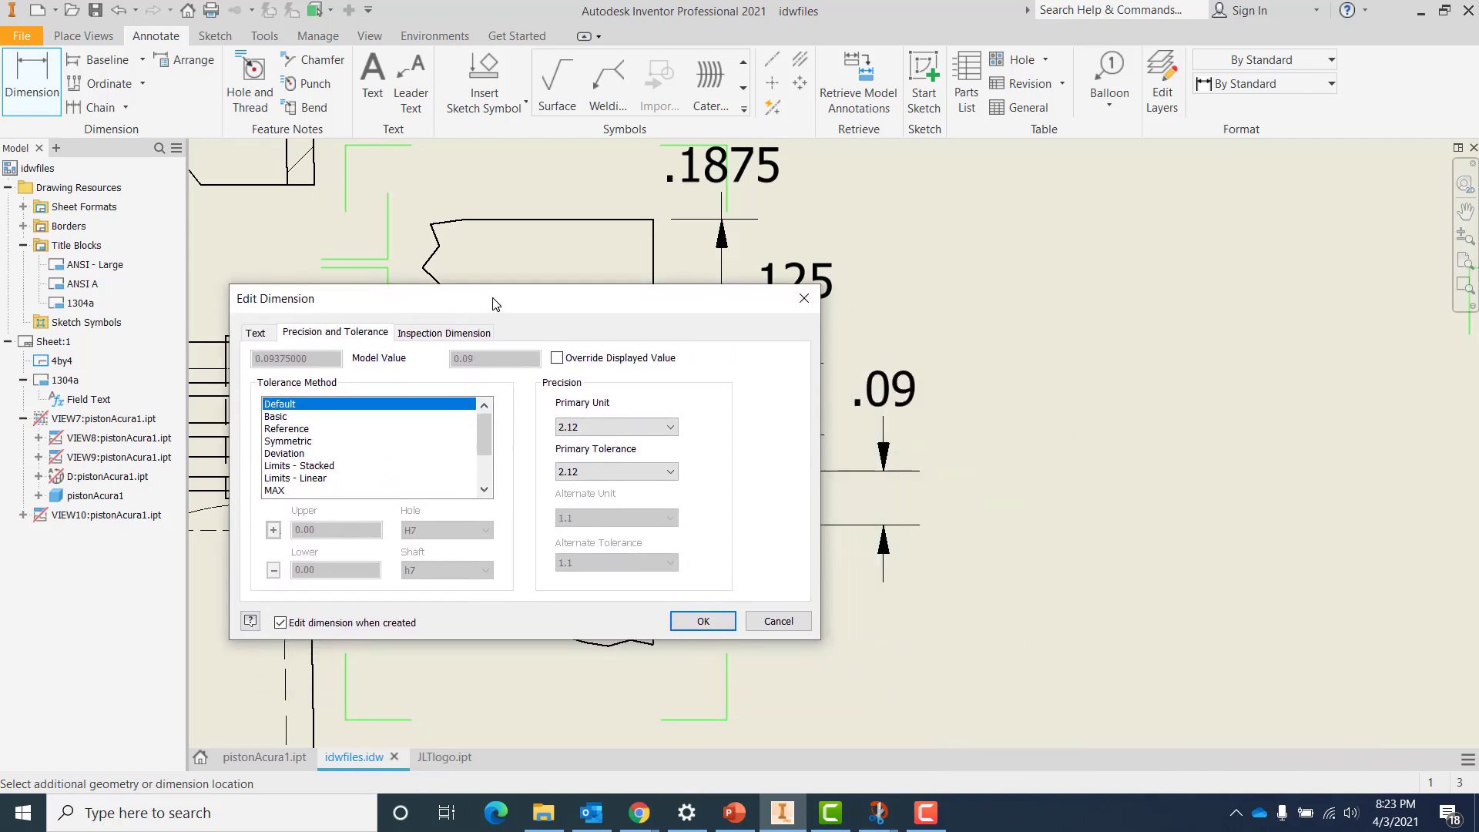
pyautogui.click(633, 427)
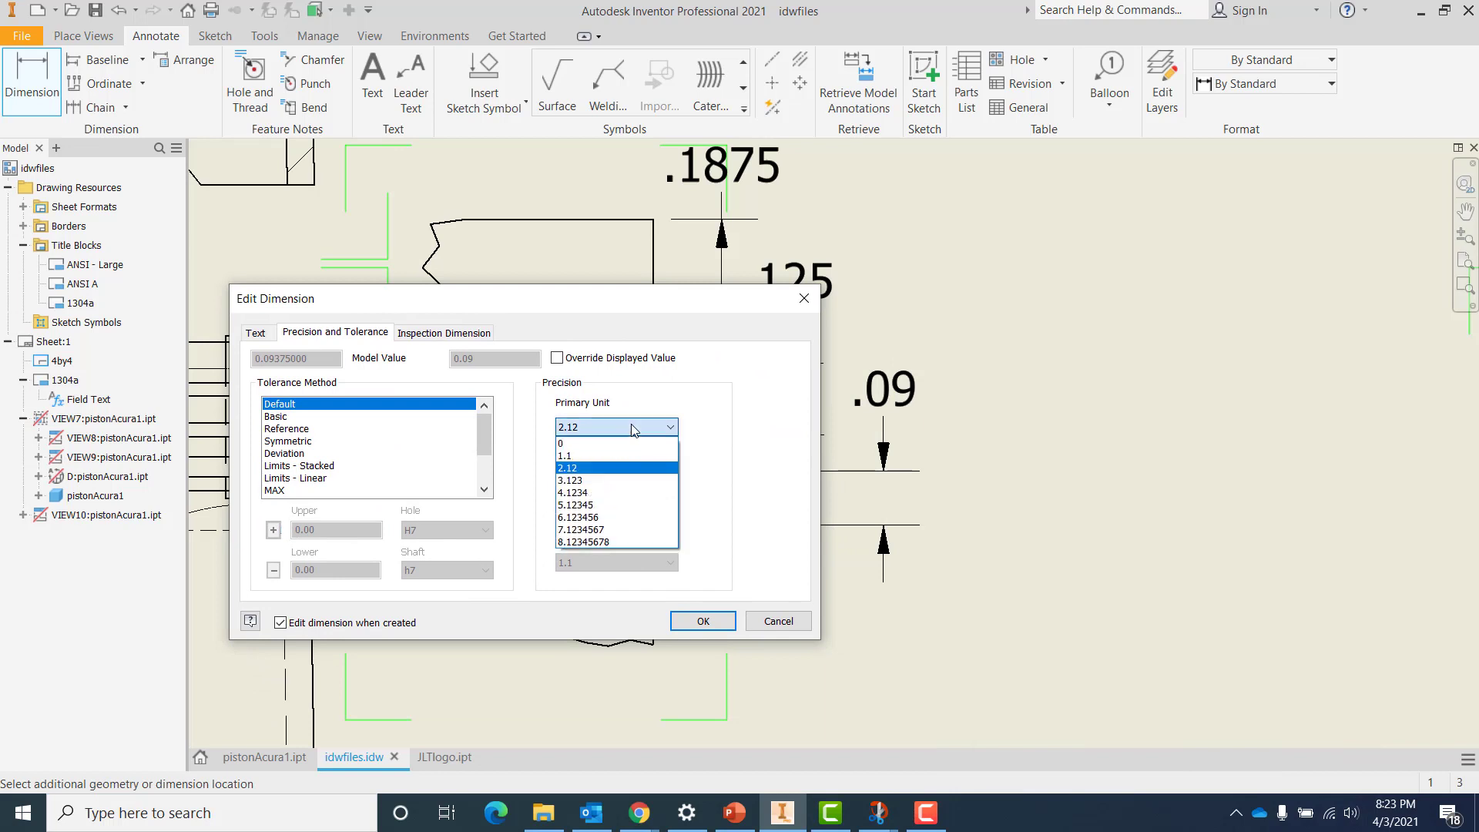
pyautogui.click(624, 493)
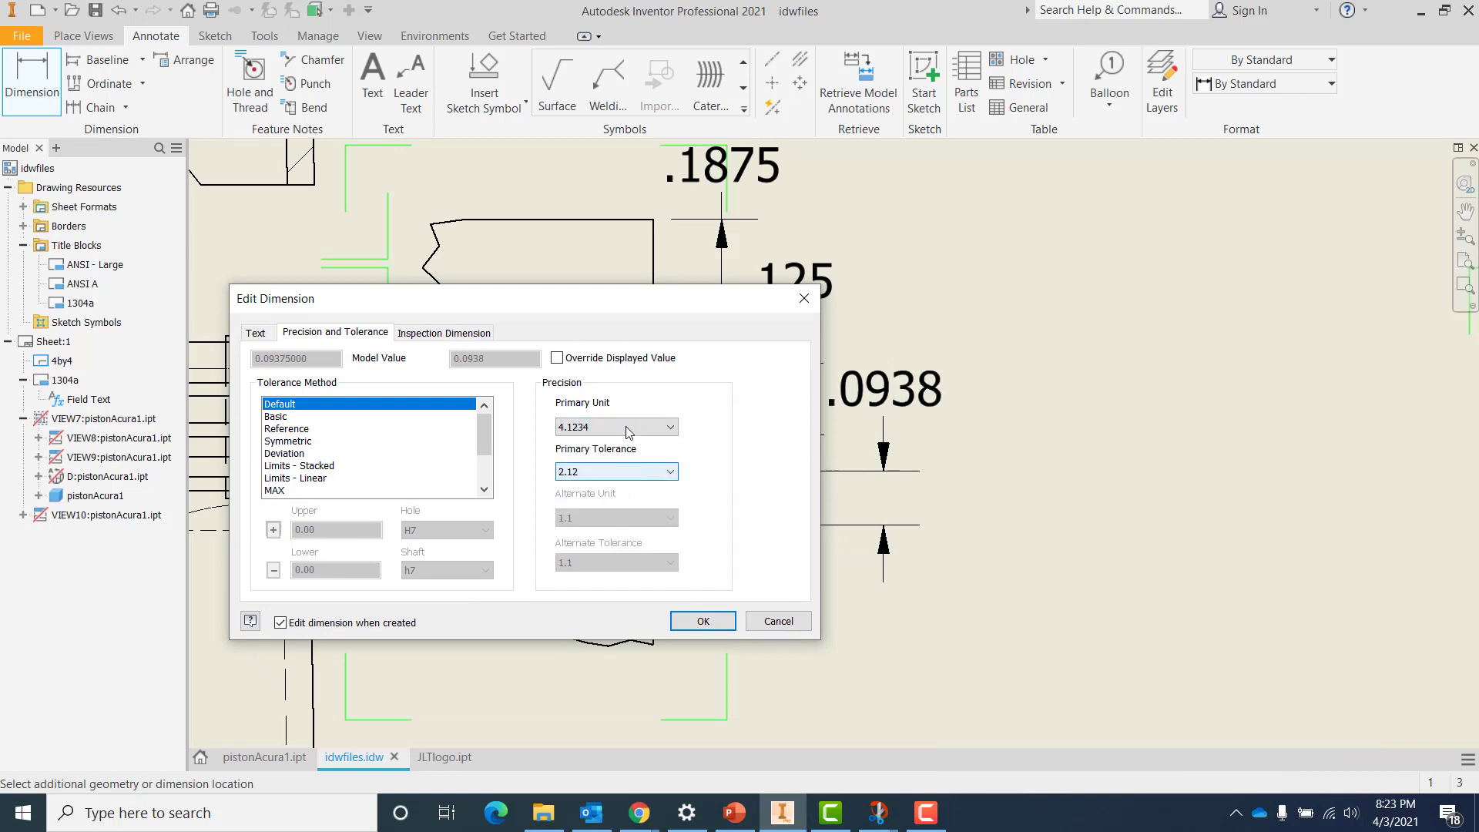
pyautogui.click(625, 426)
pyautogui.click(621, 504)
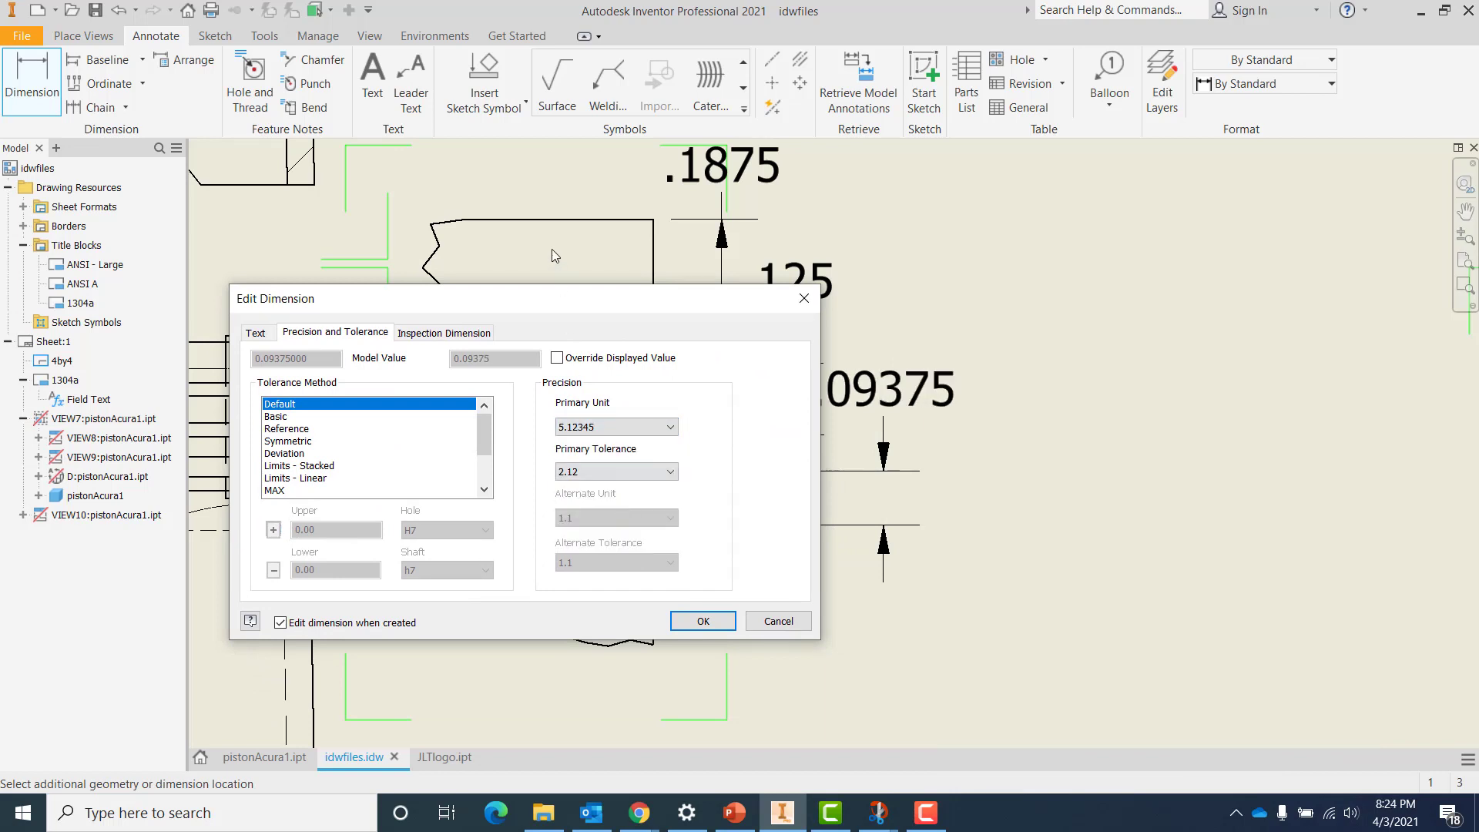
pyautogui.moveTo(477, 299)
pyautogui.mouseDown()
pyautogui.moveTo(651, 298)
pyautogui.moveTo(1150, 245)
pyautogui.moveTo(662, 228)
pyautogui.mouseUp()
pyautogui.click(823, 545)
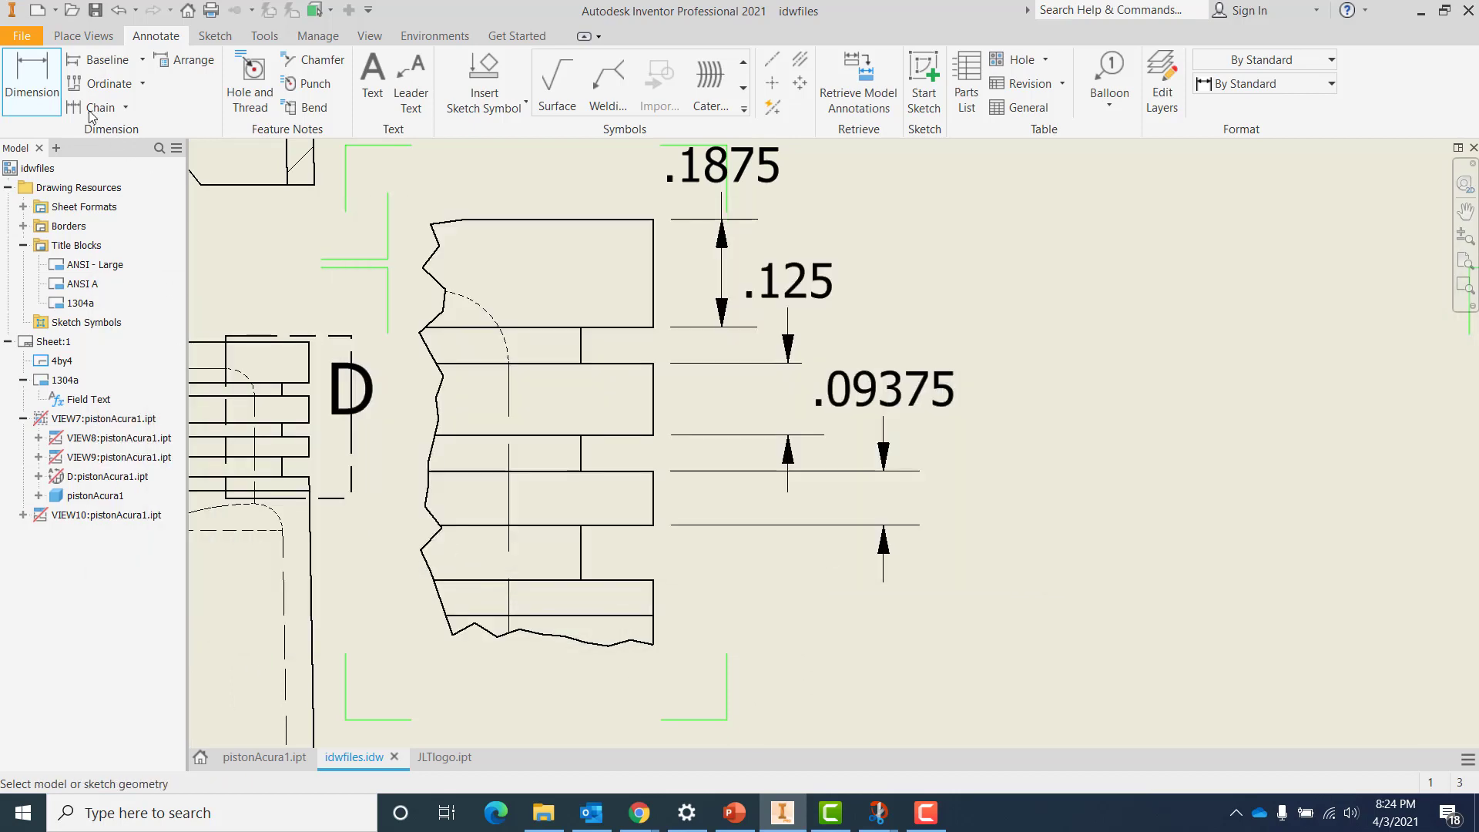
# Dimension the distance between the two lowest horizontal edges in the detail view with primary unit precision 4.1234
pyautogui.click(621, 579)
pyautogui.click(651, 614)
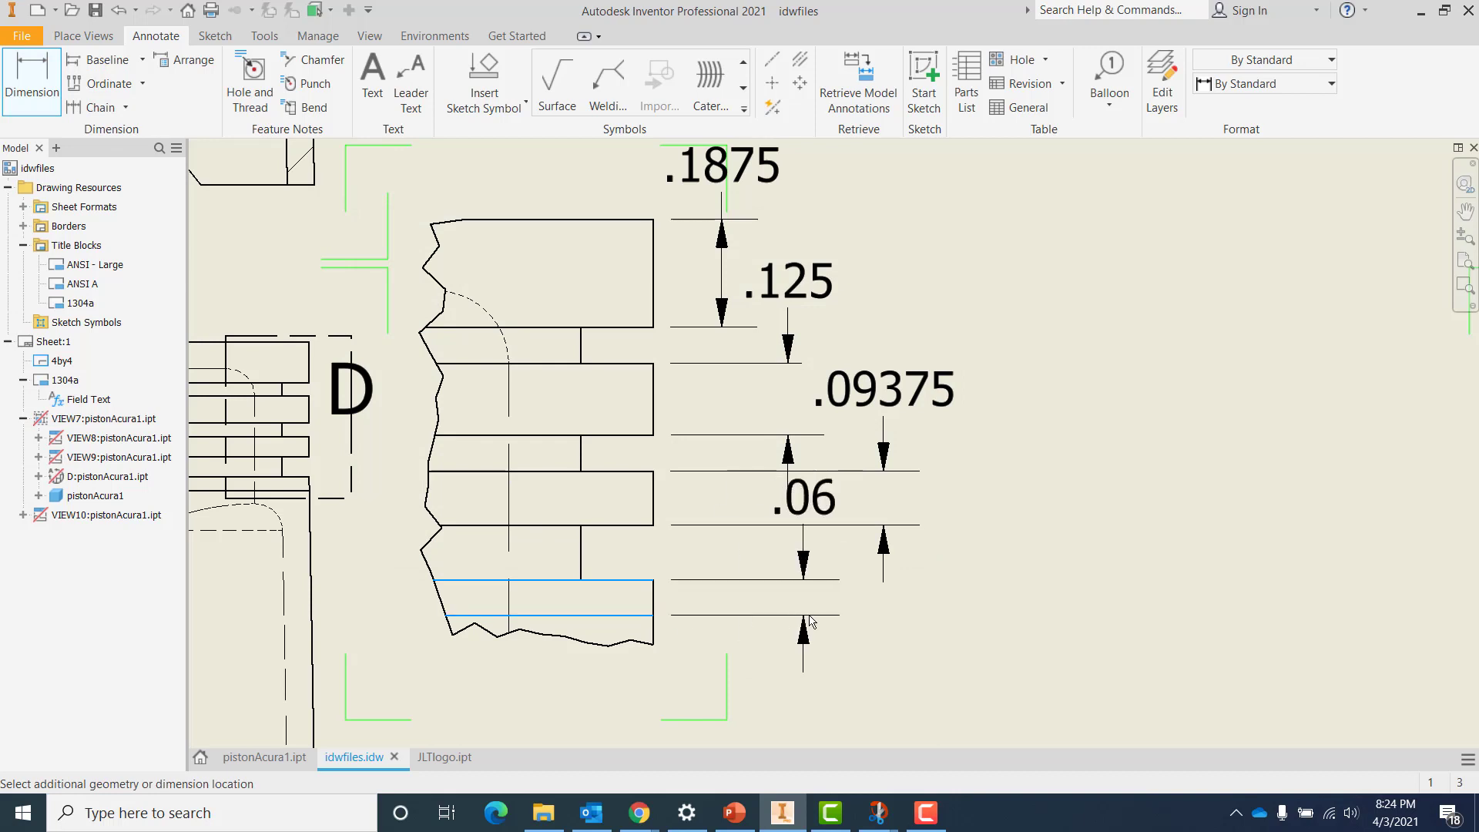
pyautogui.click(981, 604)
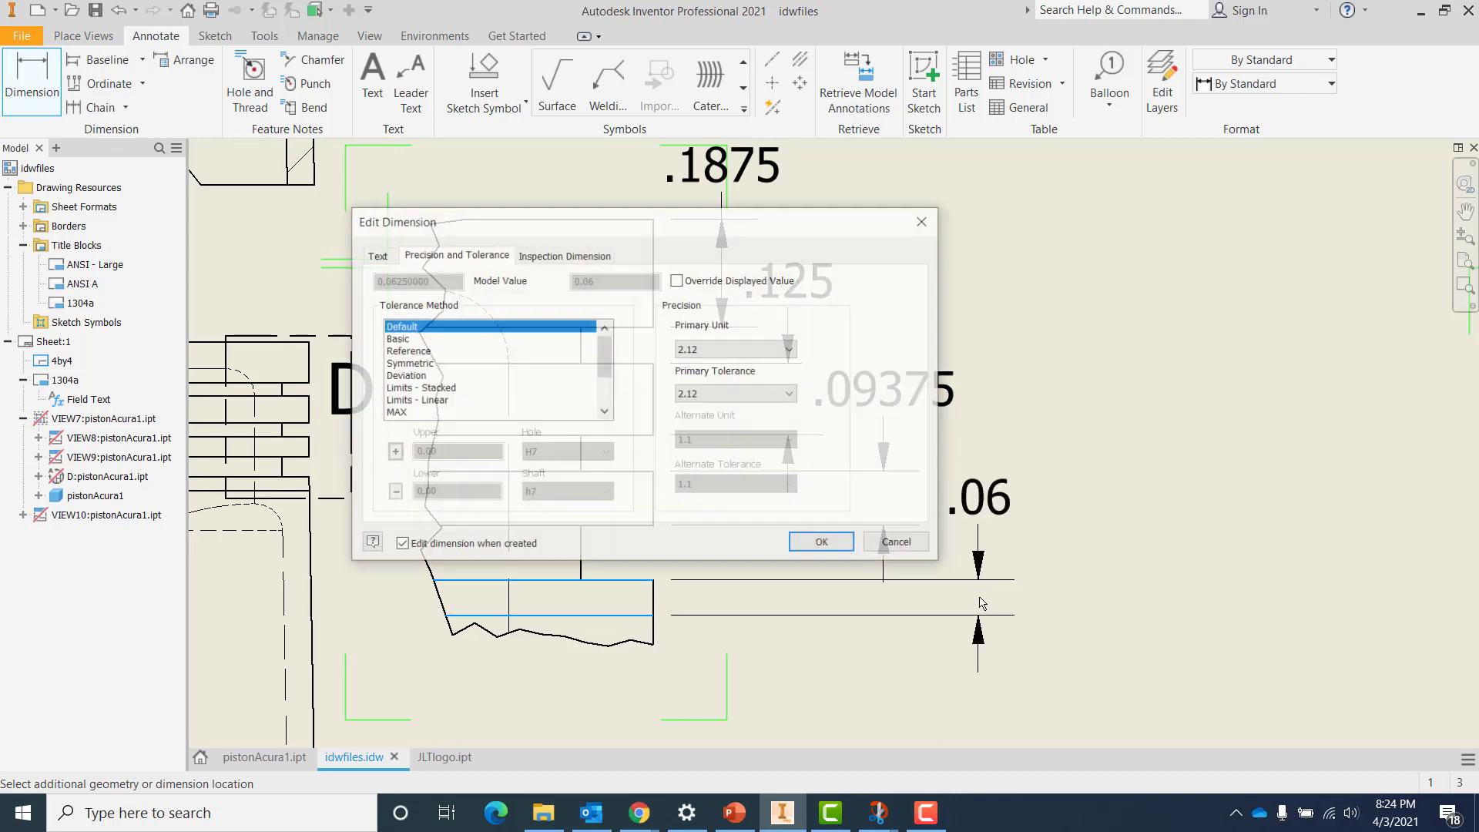
pyautogui.click(711, 351)
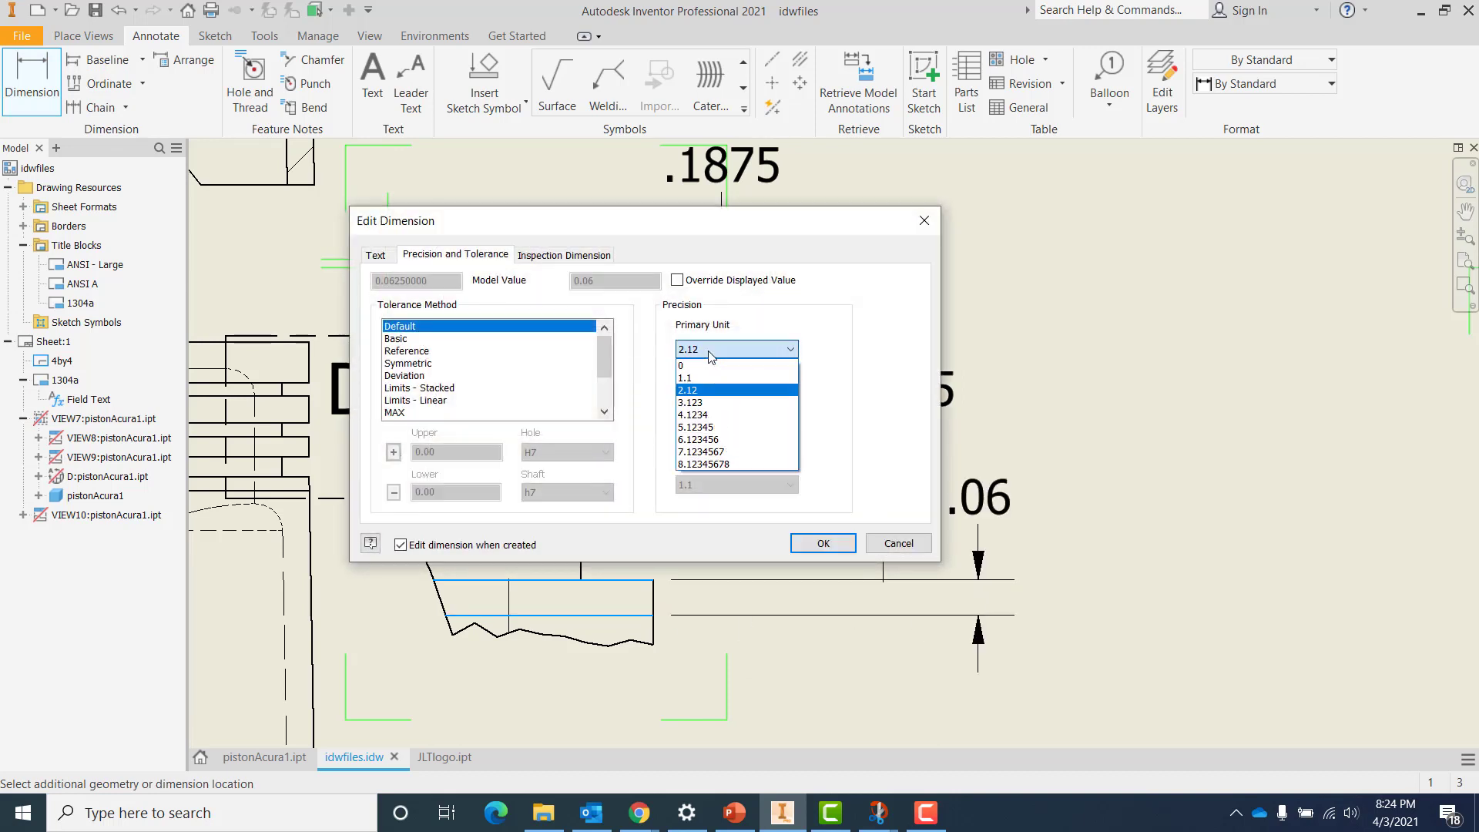
pyautogui.click(714, 416)
pyautogui.click(823, 543)
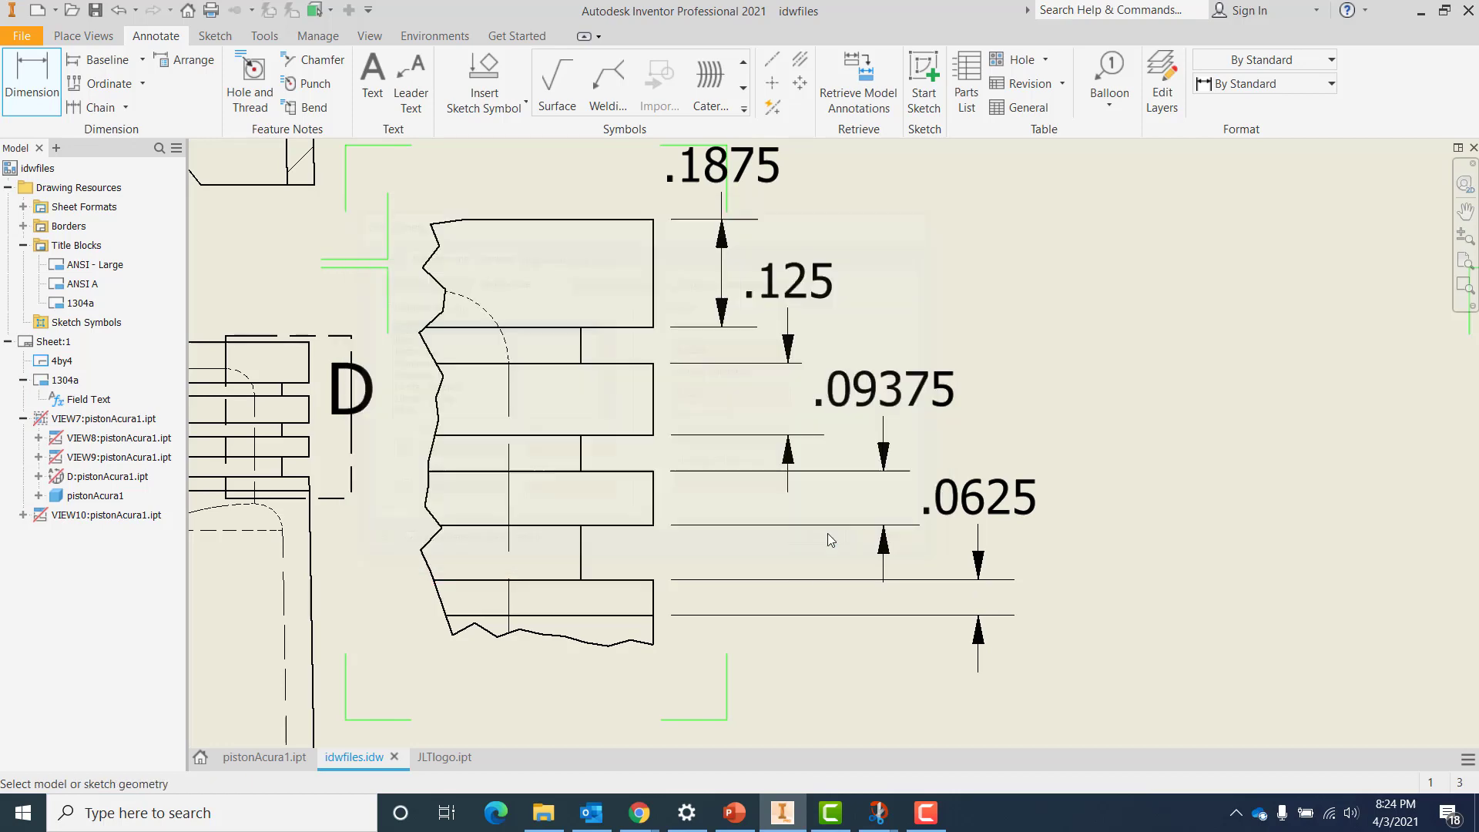
# Arrange the four vertical dimensions beside the detail view with Arrange Dimensions
pyautogui.scroll(3, 1123, 395)
pyautogui.moveTo(1122, 384); pyautogui.dragTo(947, 406, button='middle')
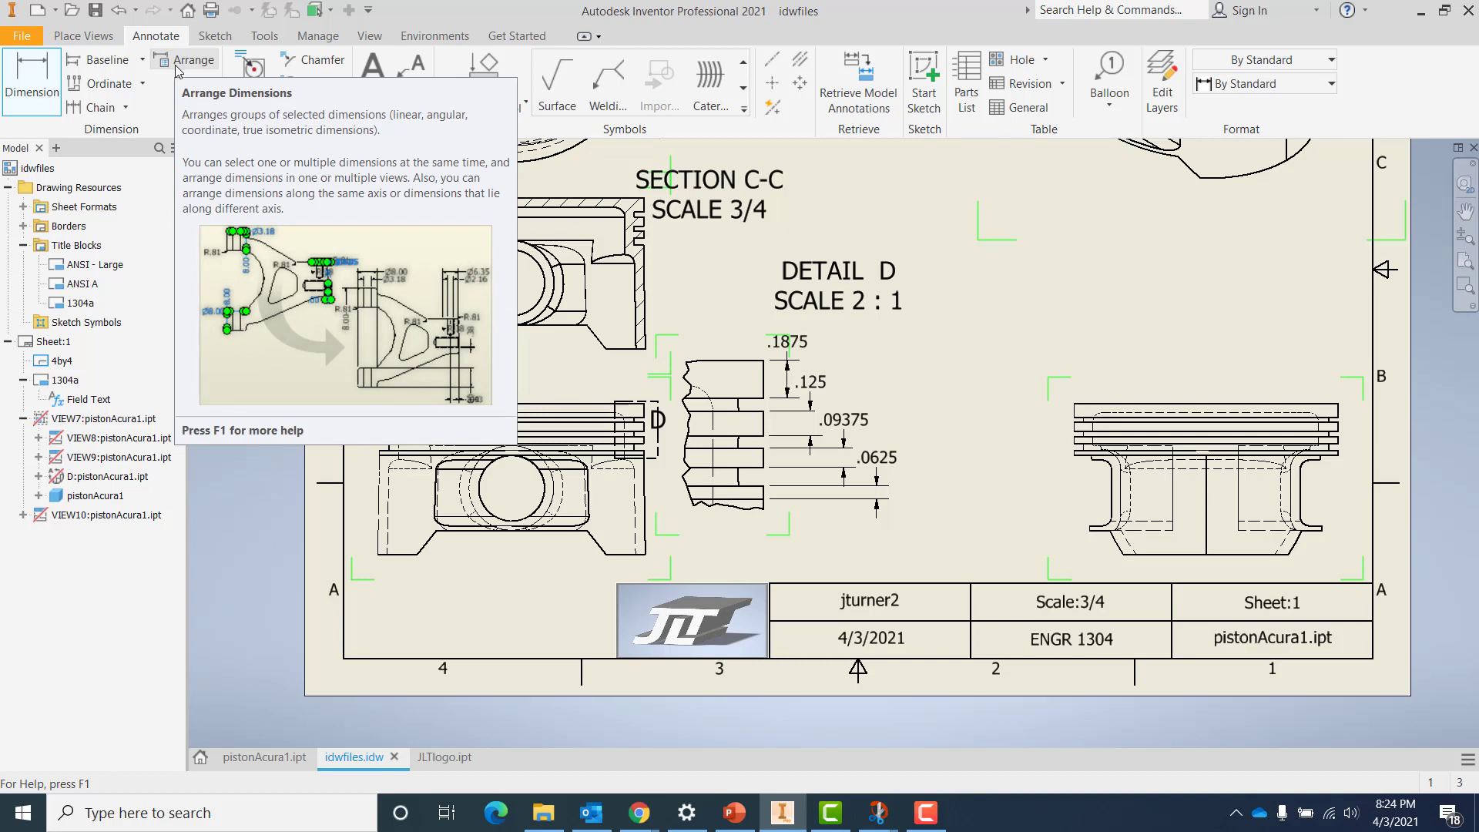
pyautogui.click(176, 67)
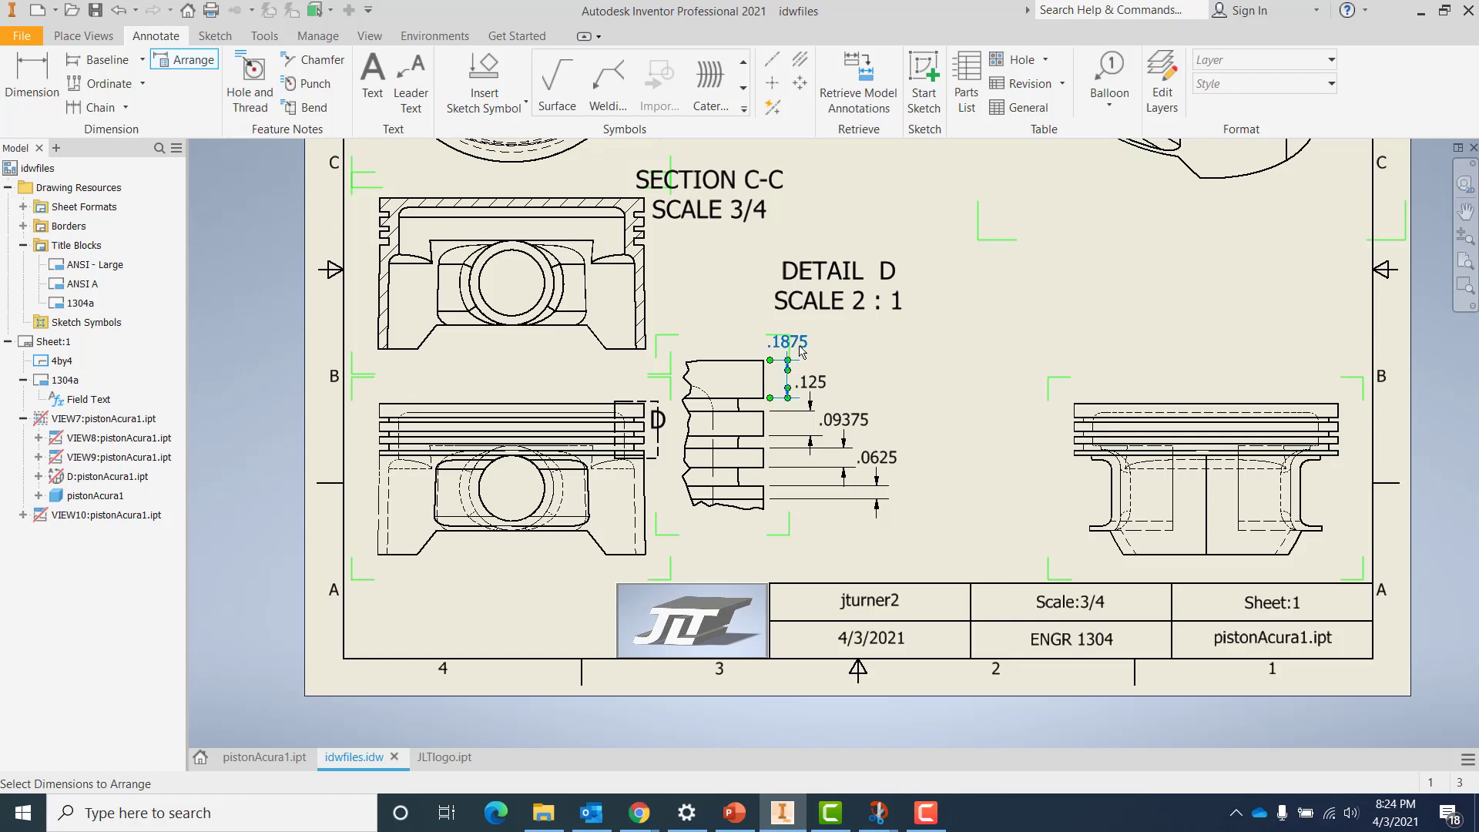
pyautogui.click(857, 424)
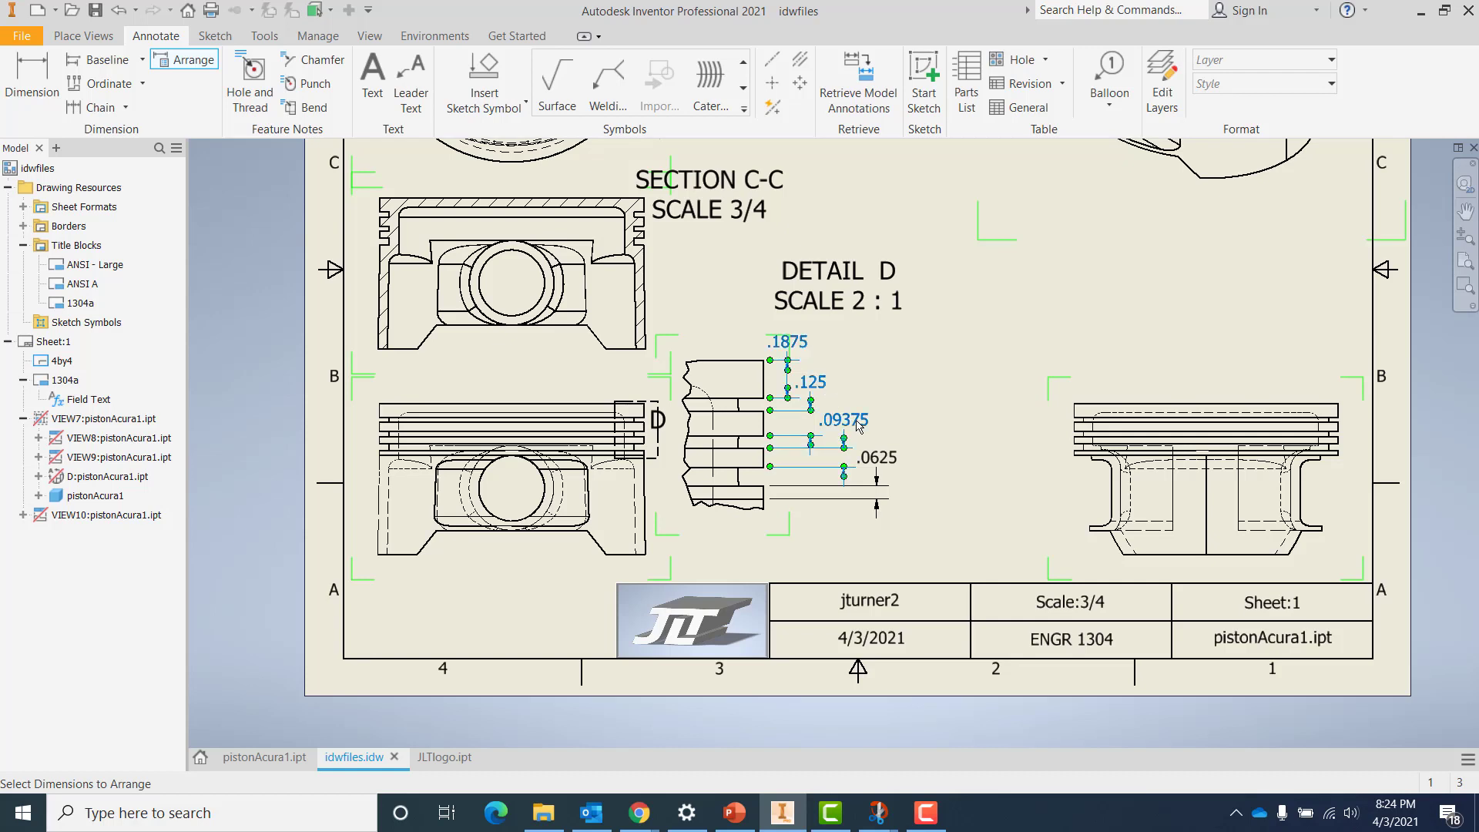
pyautogui.click(887, 463)
pyautogui.rightClick(892, 395)
pyautogui.click(963, 396)
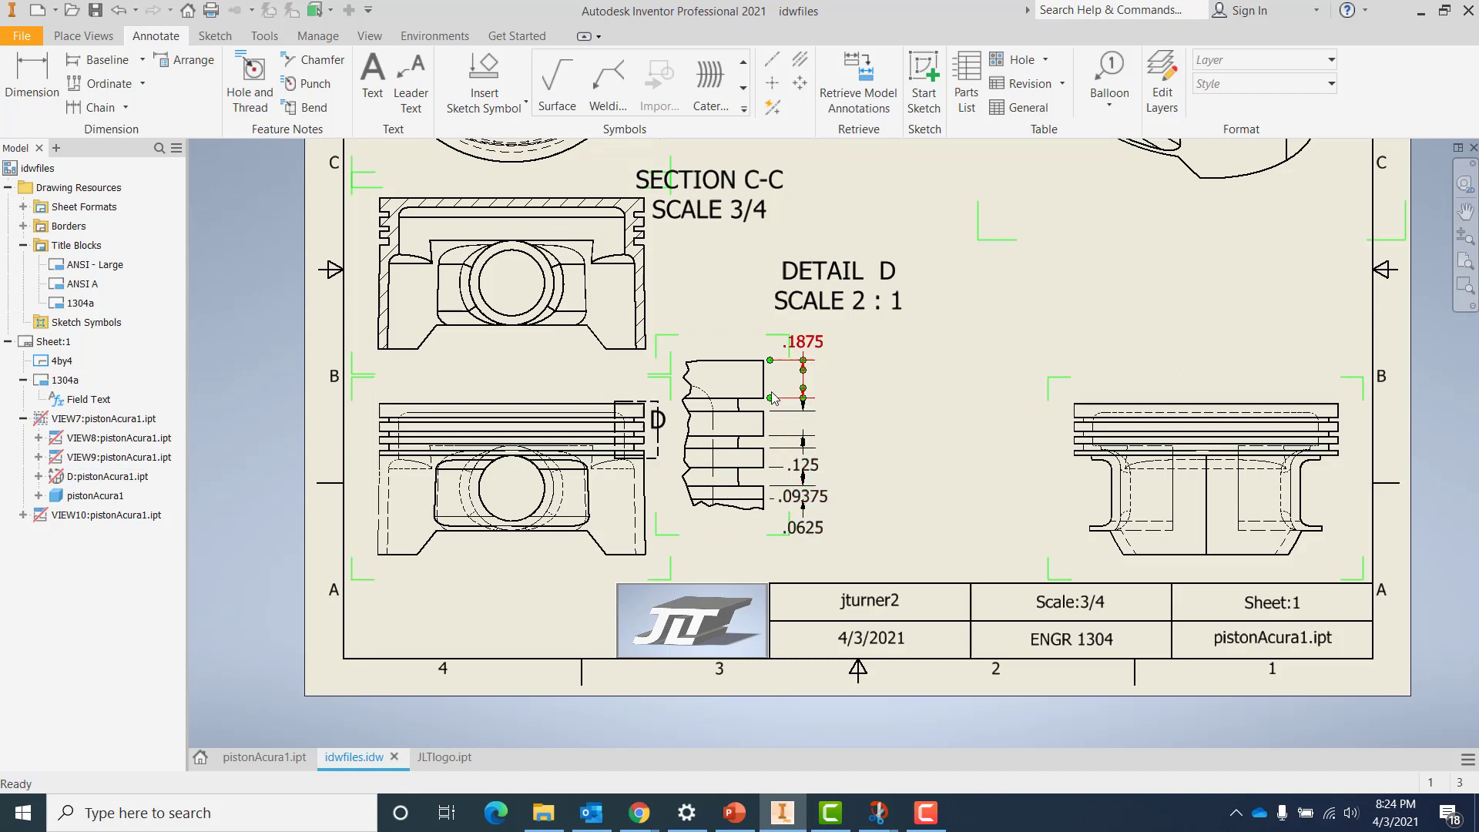
# Edit the Detail D view and set its scale to 5 : 1
pyautogui.rightClick(734, 336)
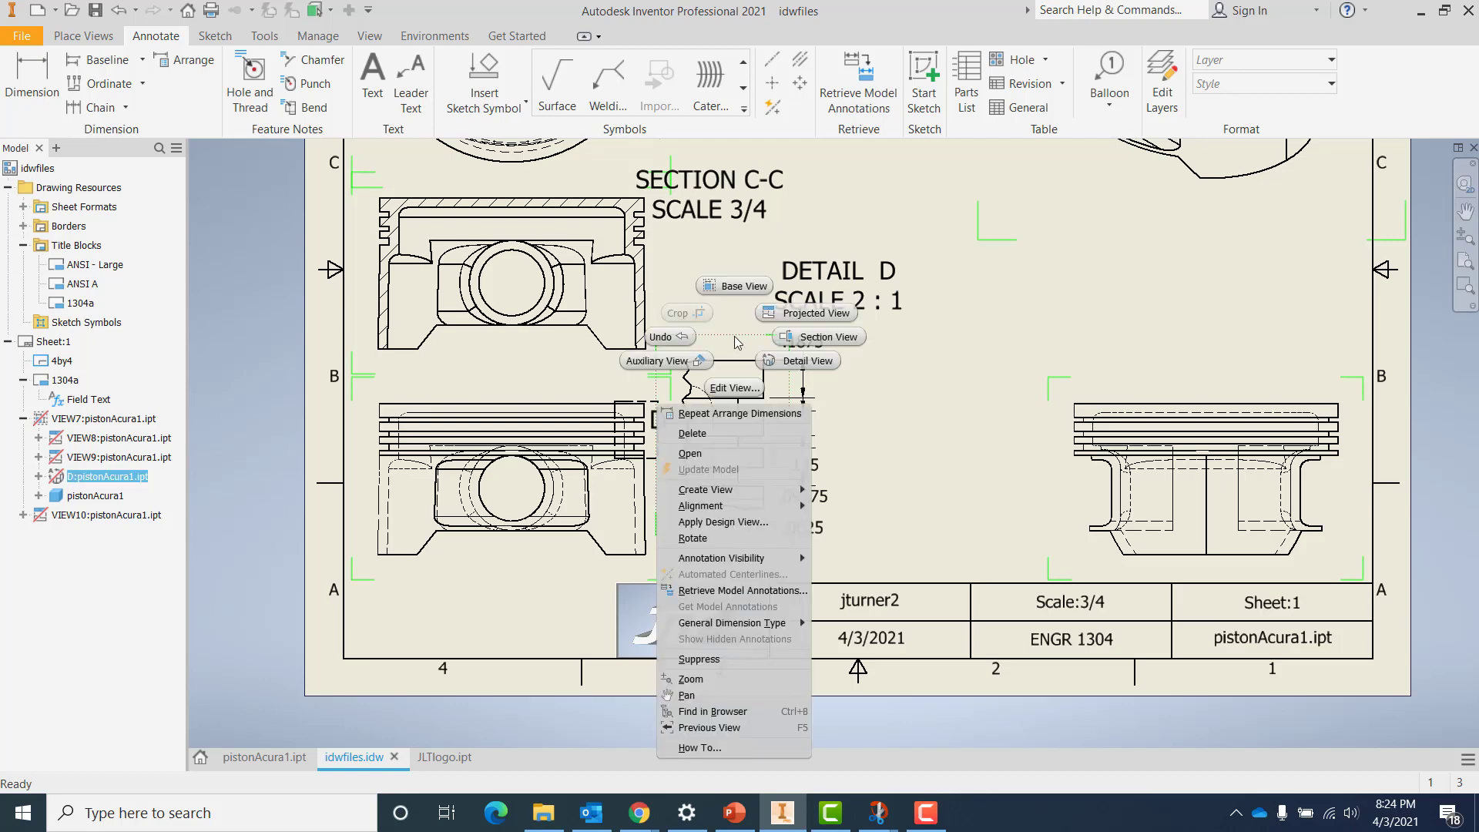
pyautogui.click(735, 387)
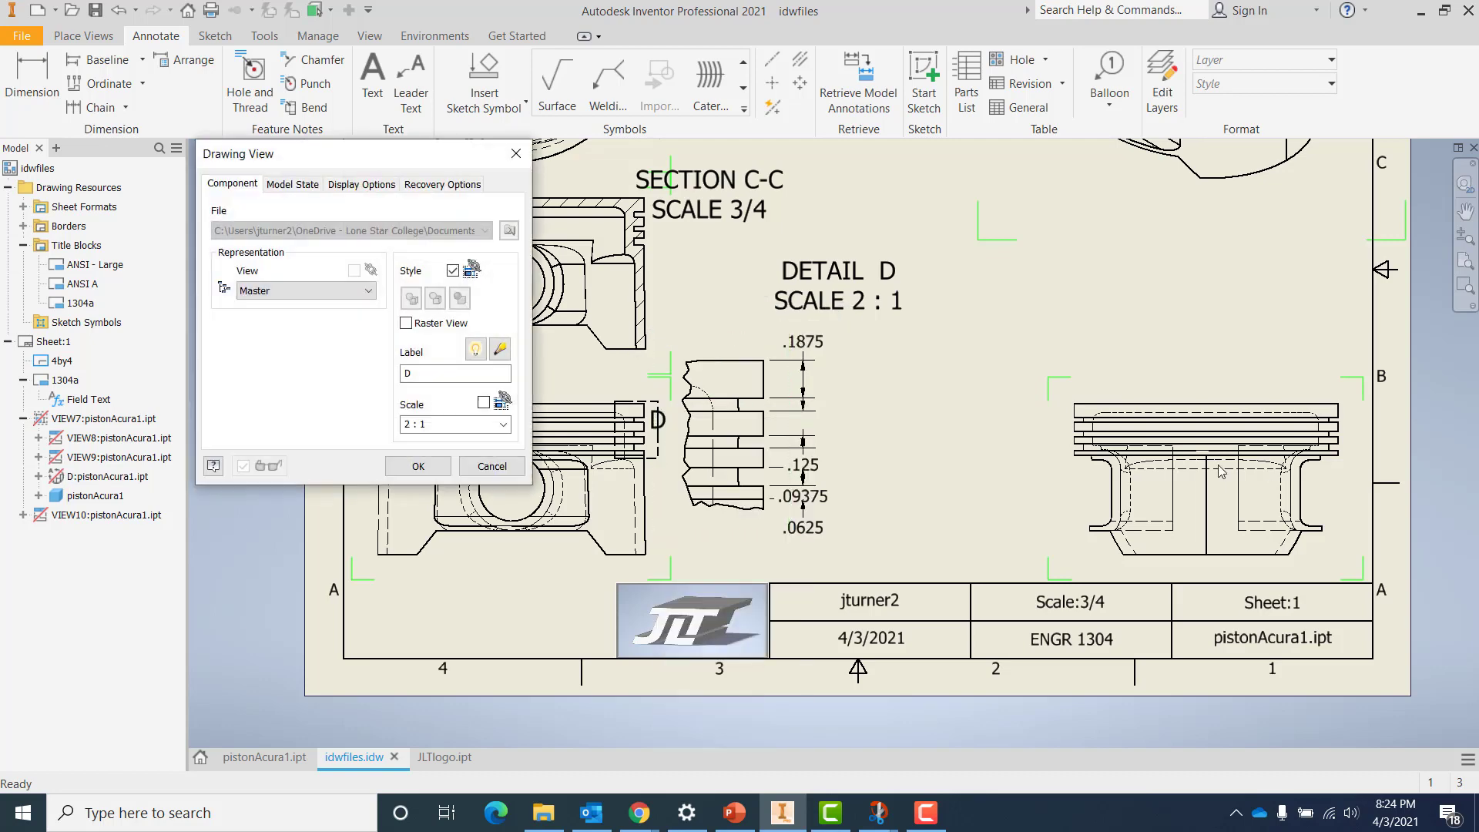
pyautogui.click(502, 425)
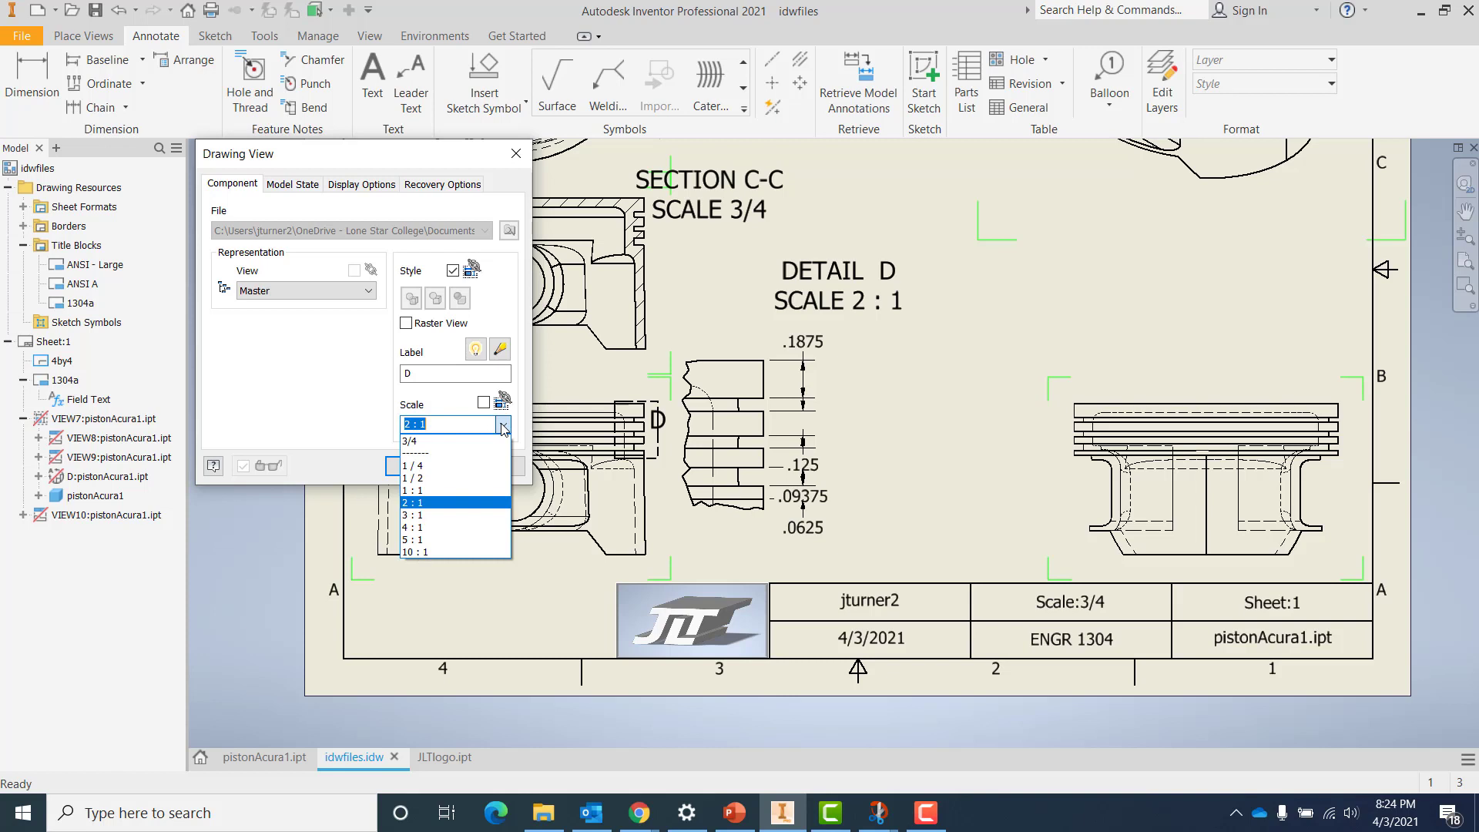
pyautogui.click(443, 539)
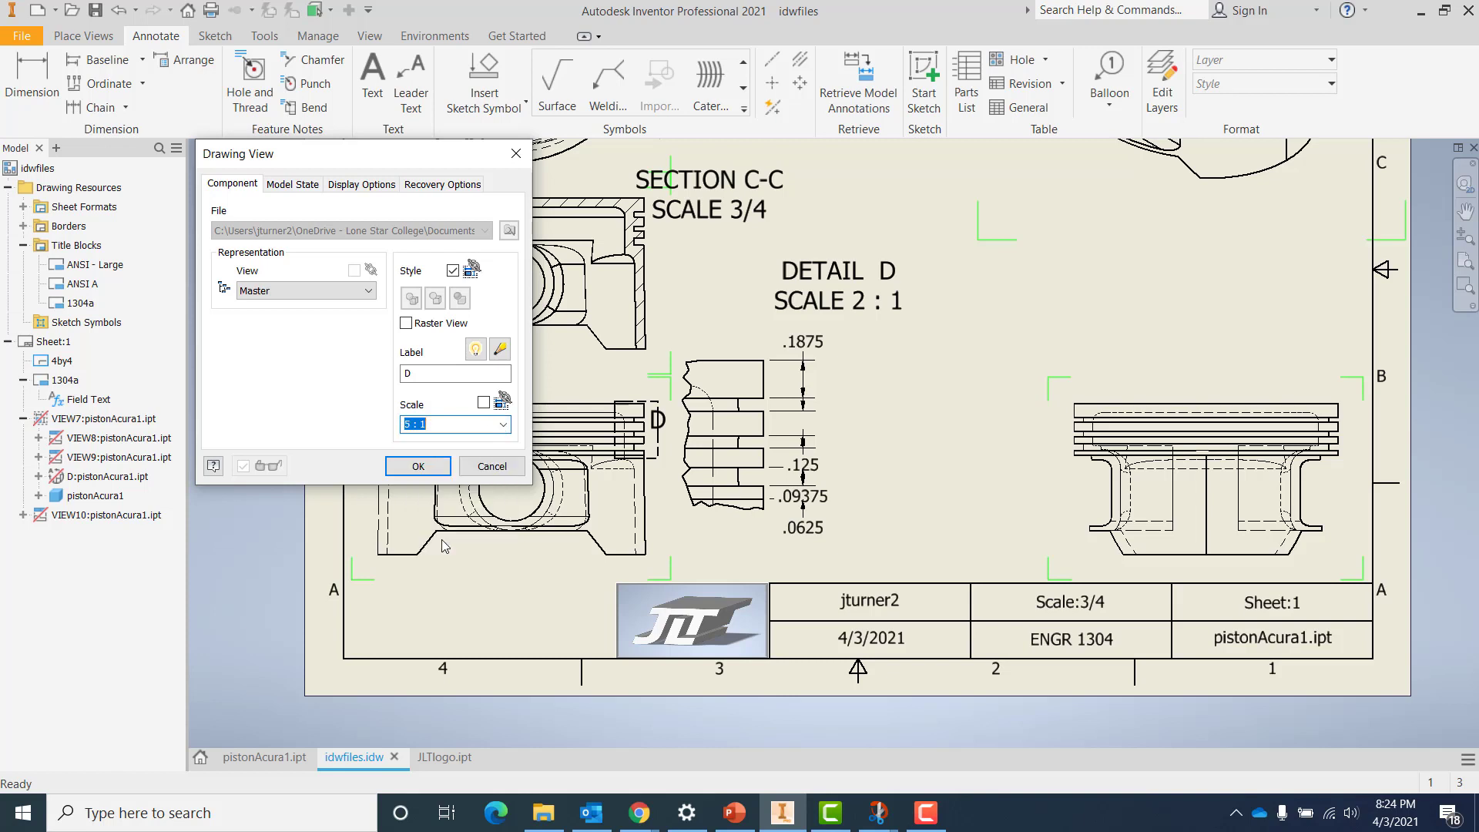
pyautogui.click(422, 469)
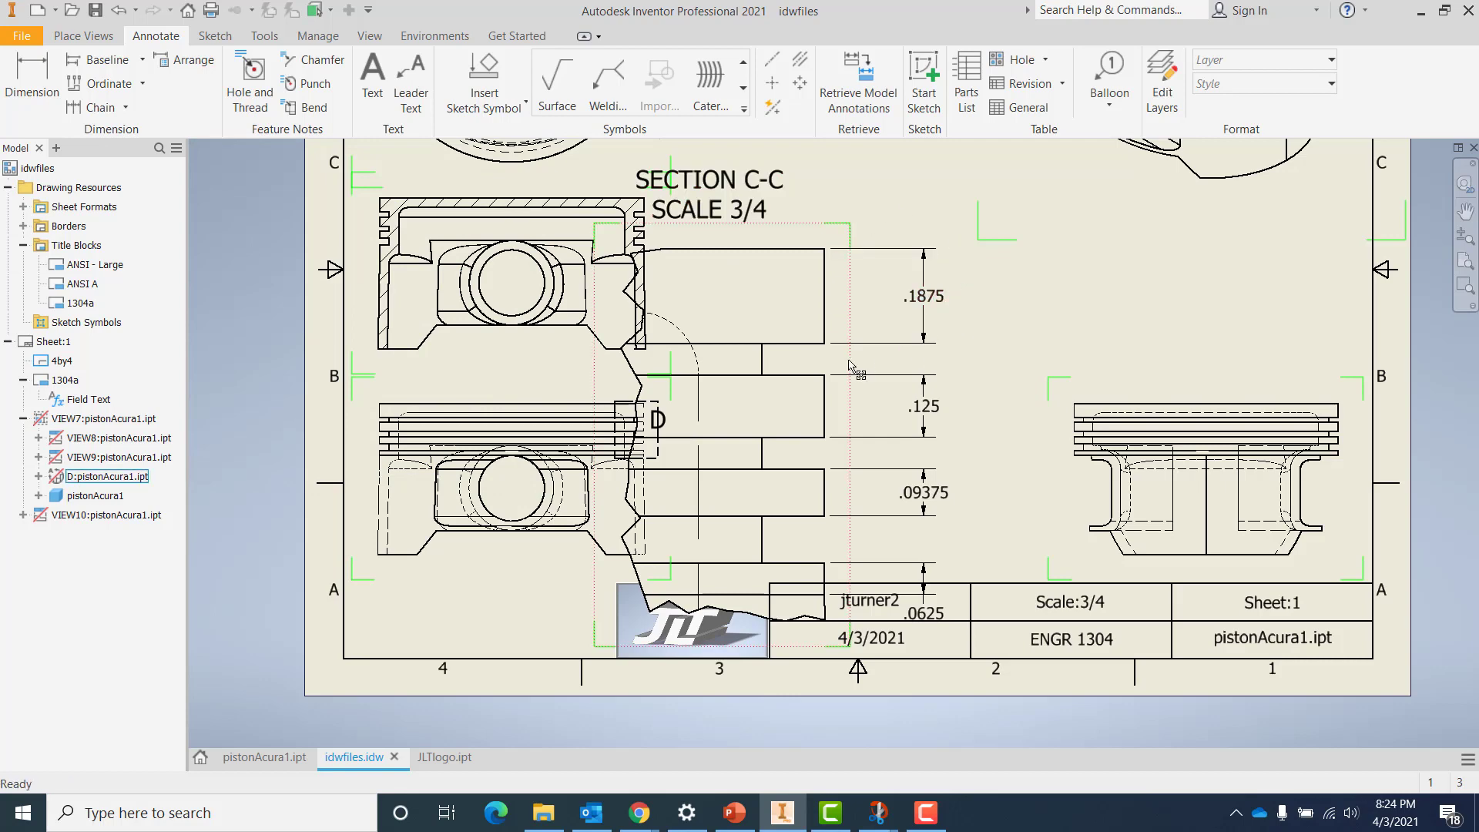
# Move the Detail D view between the front and right side views, and place its label inside the detail's top land
pyautogui.scroll(-3, 951, 341)
pyautogui.moveTo(815, 281); pyautogui.dragTo(875, 243)
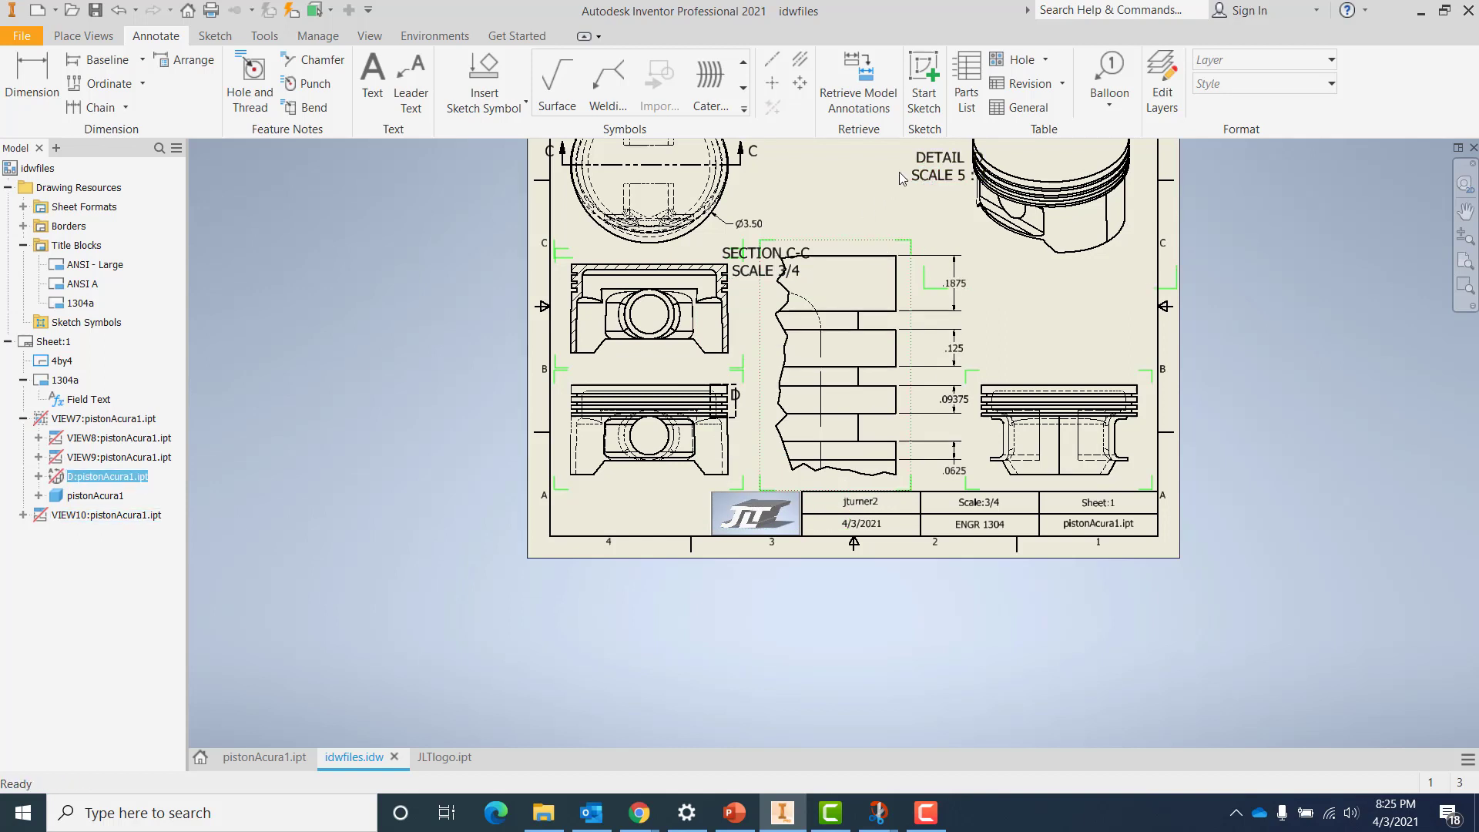
pyautogui.moveTo(928, 183); pyautogui.dragTo(823, 293)
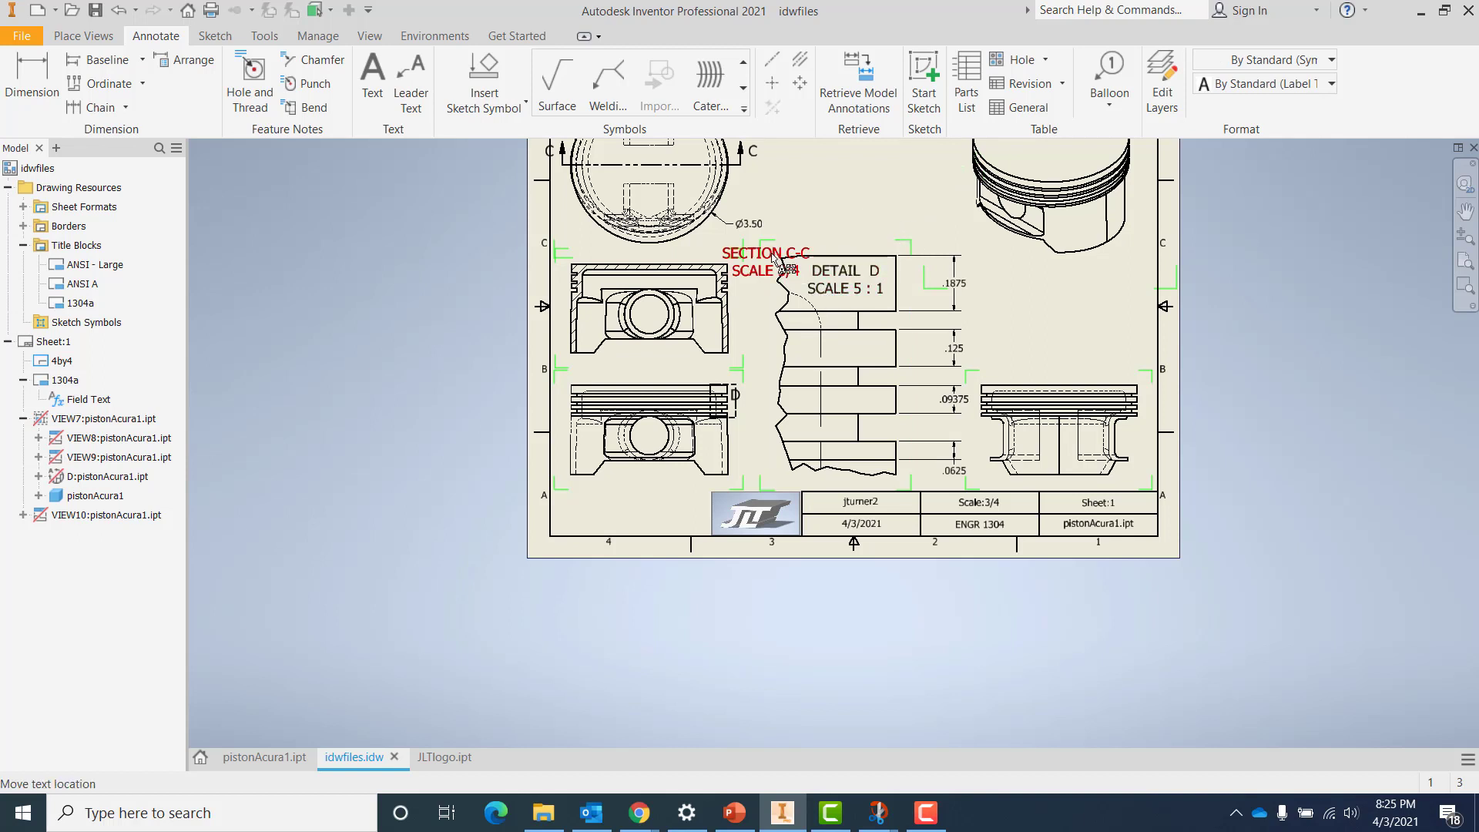
# Move the Section C-C label beneath the section view and shift the Detail D view to clear the surrounding views
pyautogui.moveTo(765, 252); pyautogui.dragTo(836, 212)
pyautogui.click(850, 225)
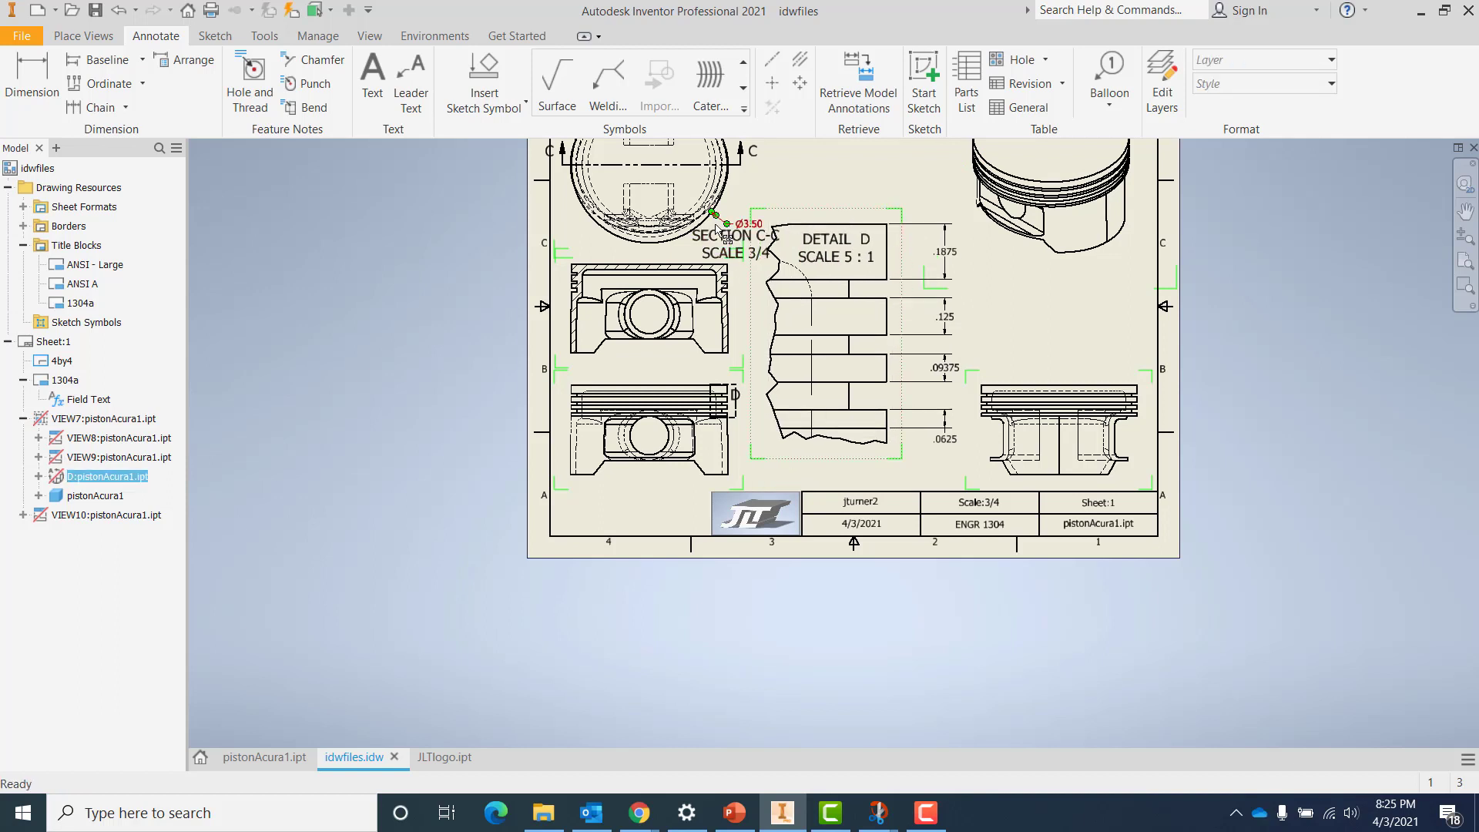
pyautogui.moveTo(719, 243); pyautogui.dragTo(633, 354)
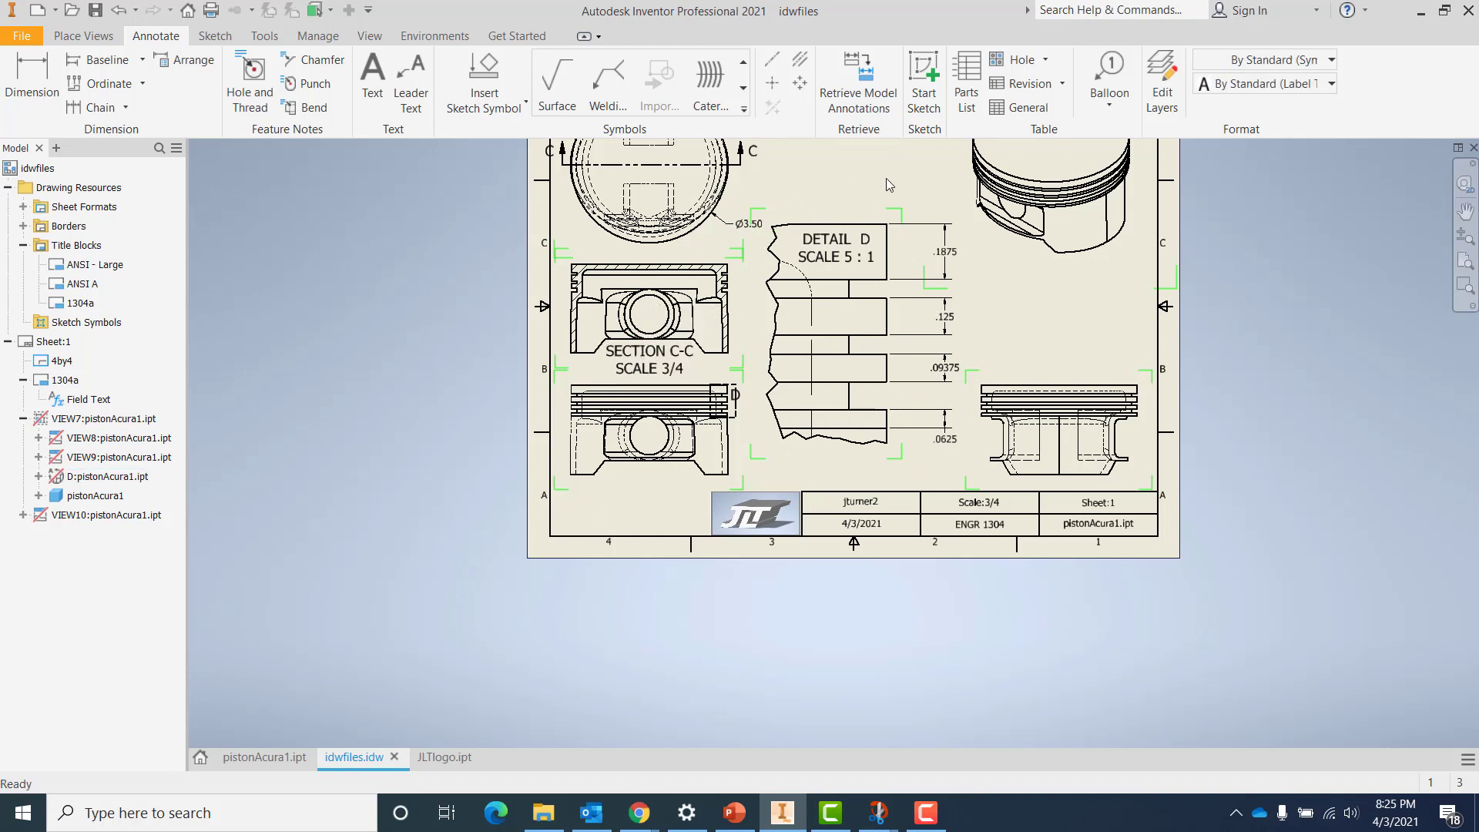
pyautogui.click(847, 216)
pyautogui.moveTo(846, 213); pyautogui.dragTo(843, 219)
pyautogui.click(1049, 308)
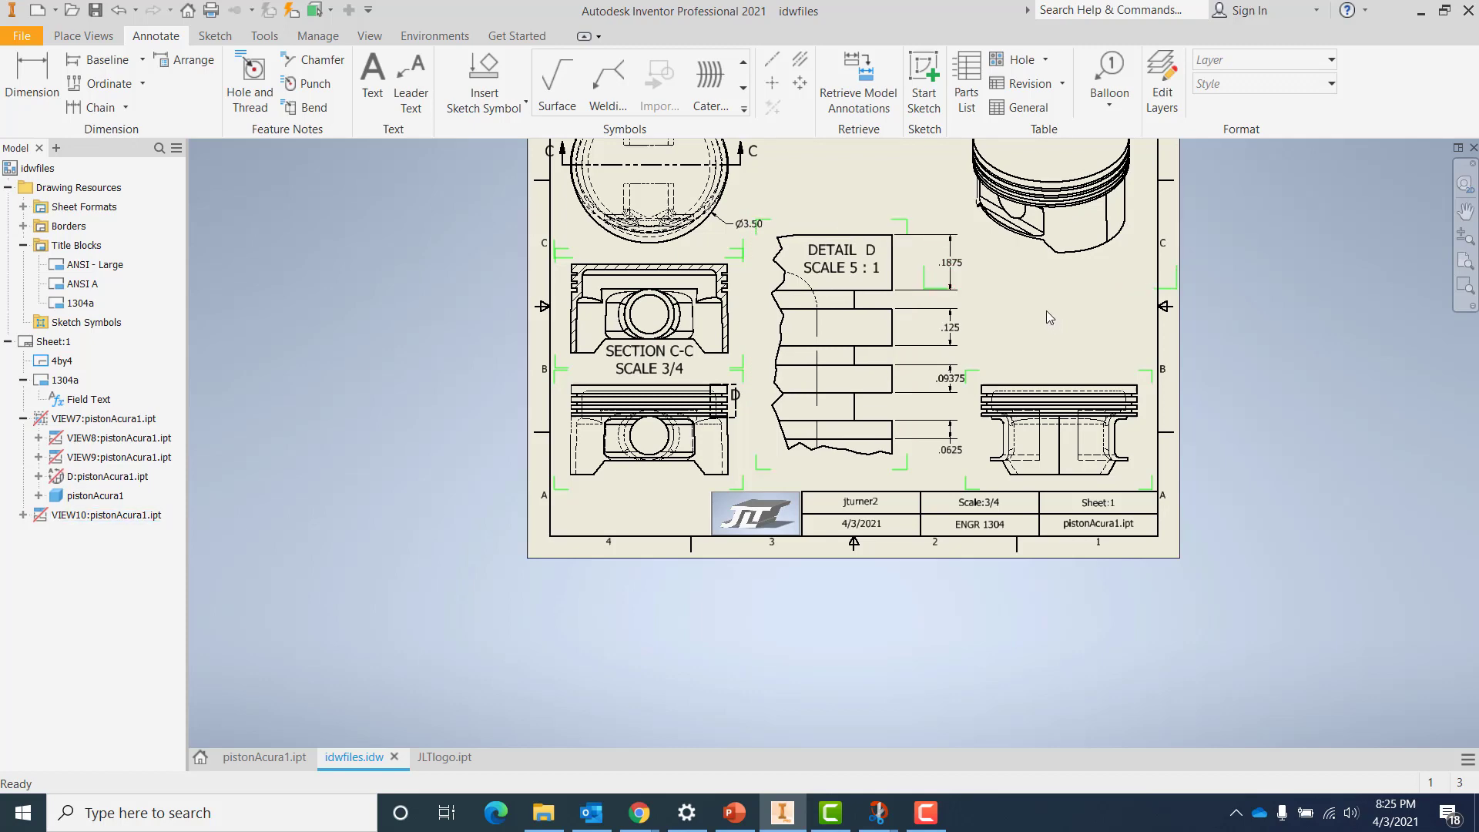
# Dimension the horizontal run of the left slanted edge at the base of the front view, placing it below the piston skirt
pyautogui.moveTo(846, 188); pyautogui.dragTo(837, 245, button='middle')
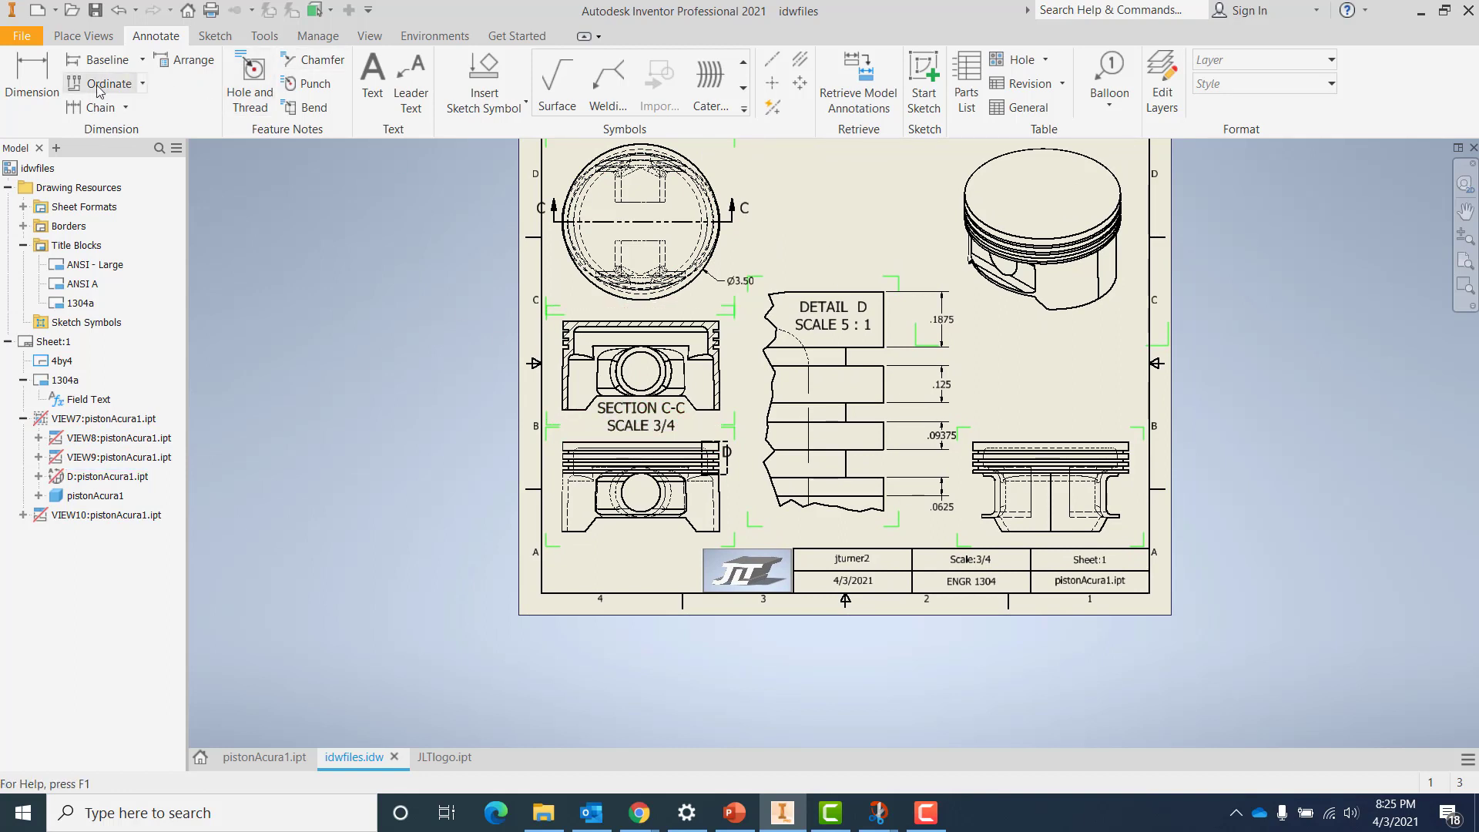
pyautogui.click(34, 74)
pyautogui.scroll(-5, 608, 560)
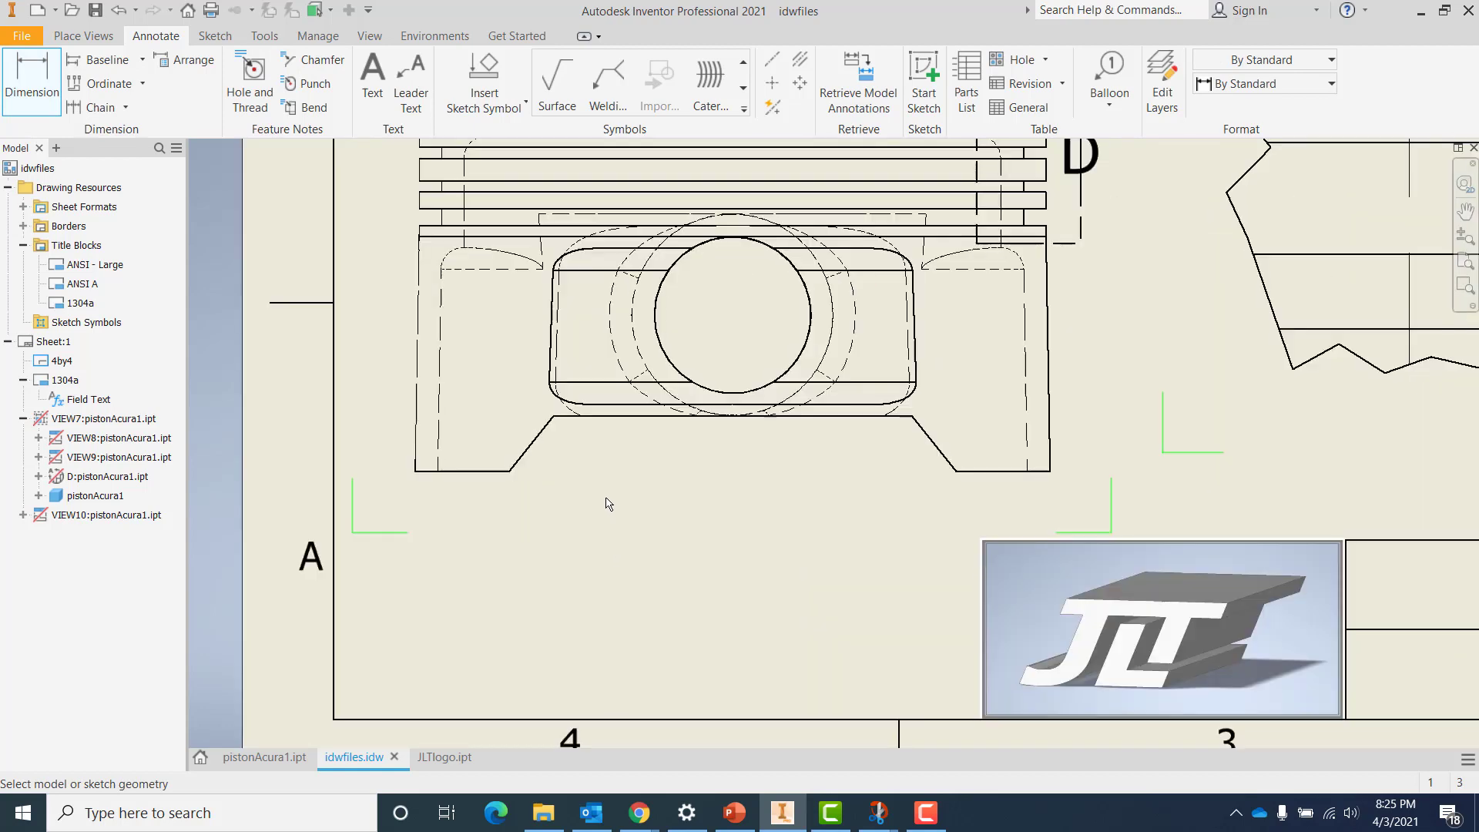
pyautogui.click(548, 423)
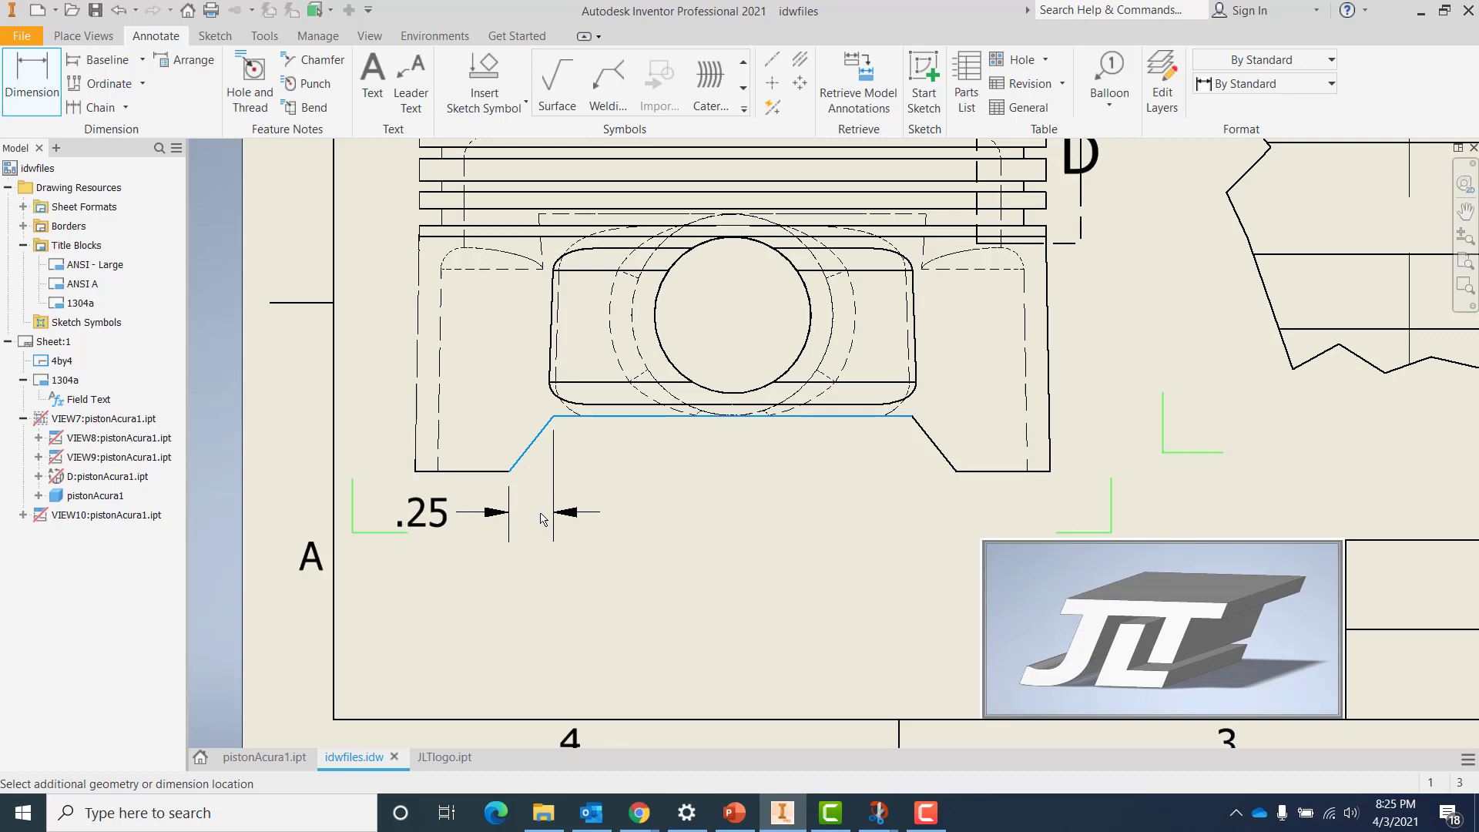
pyautogui.click(542, 518)
pyautogui.click(836, 544)
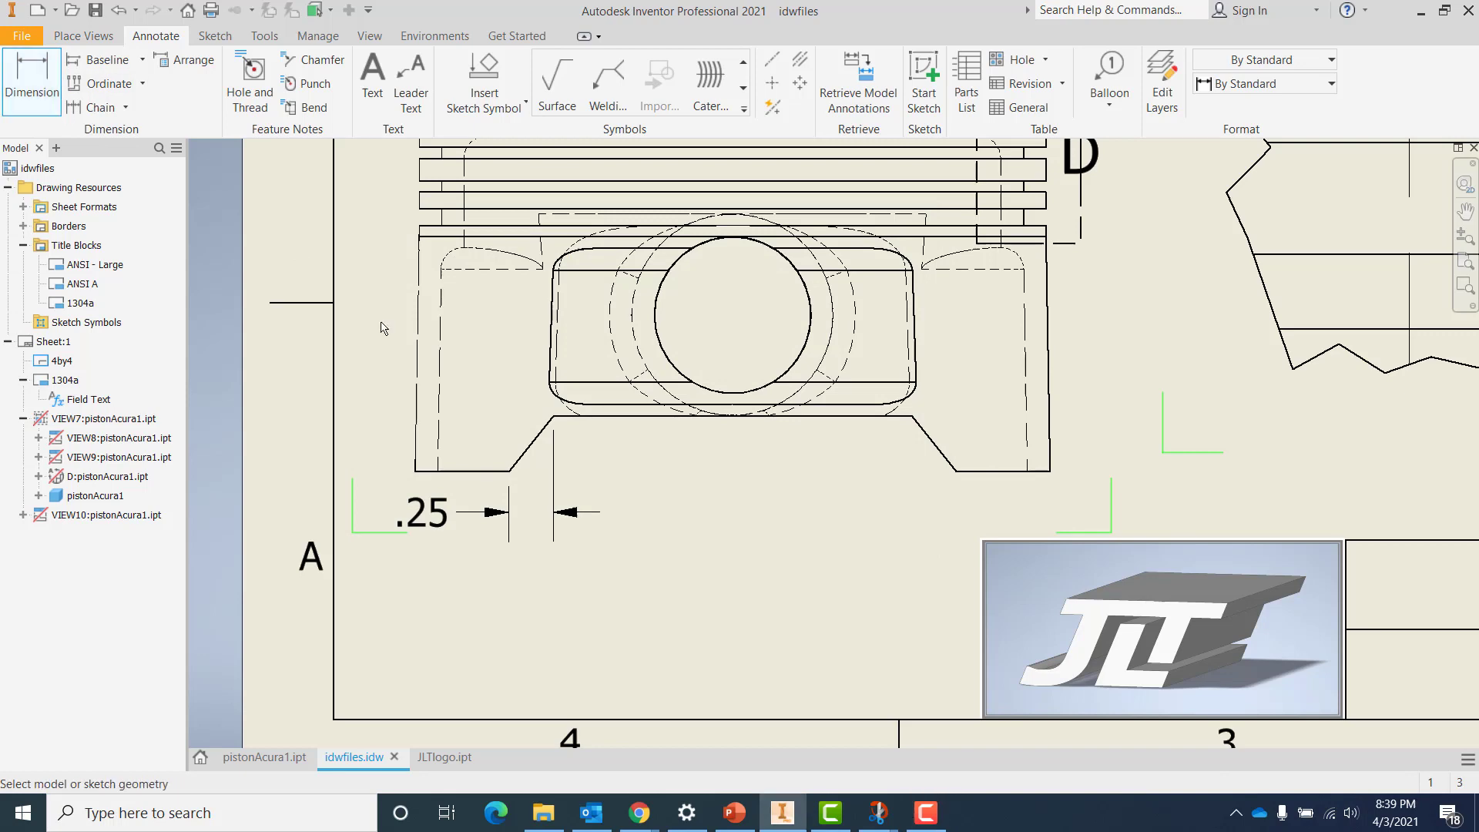
# Dimension the vertical height of the front view's bottom cutout with primary unit precision 4.1234
pyautogui.click(547, 426)
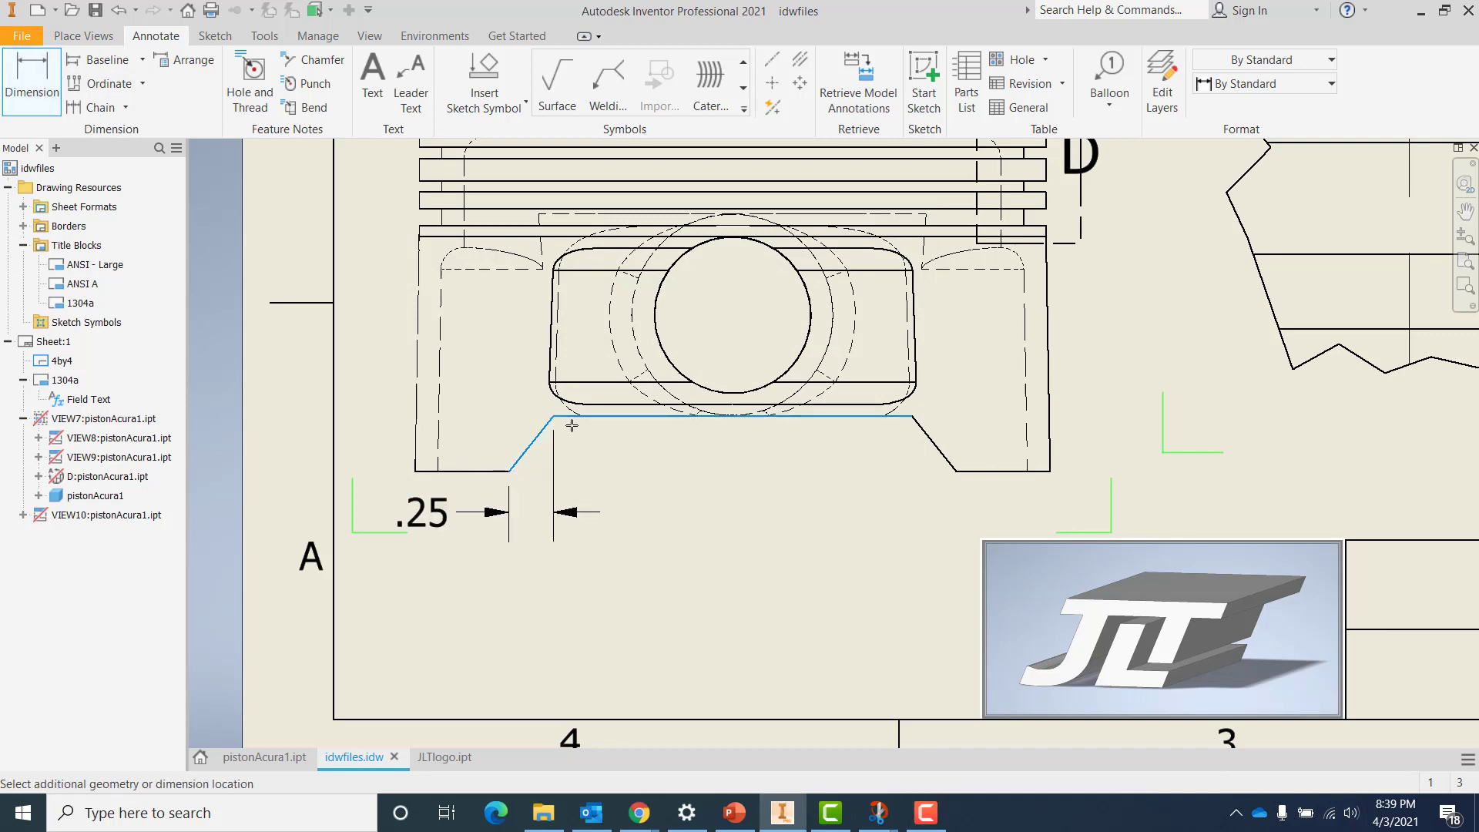
pyautogui.click(644, 467)
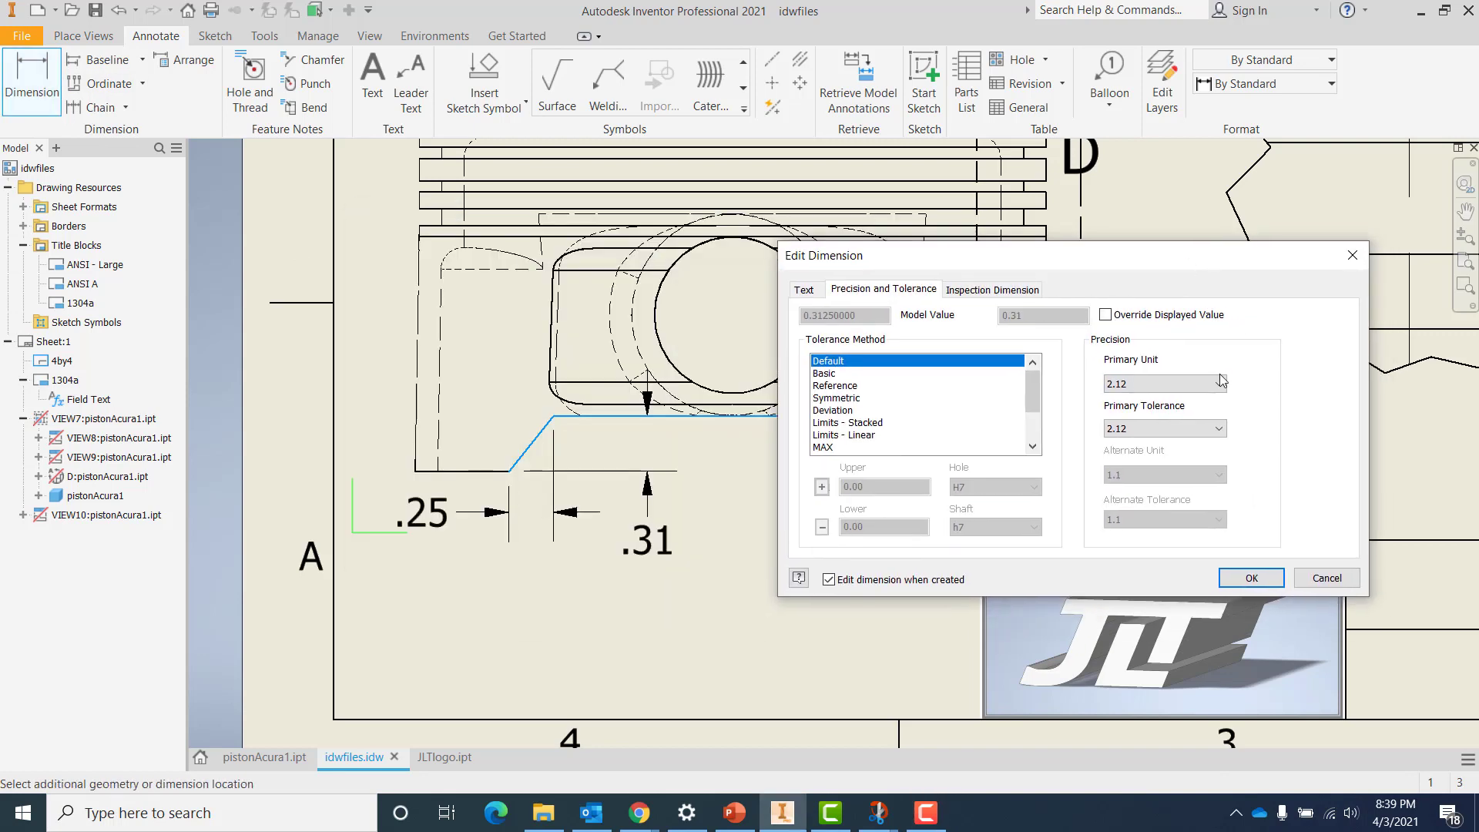
pyautogui.click(1163, 383)
pyautogui.click(1163, 441)
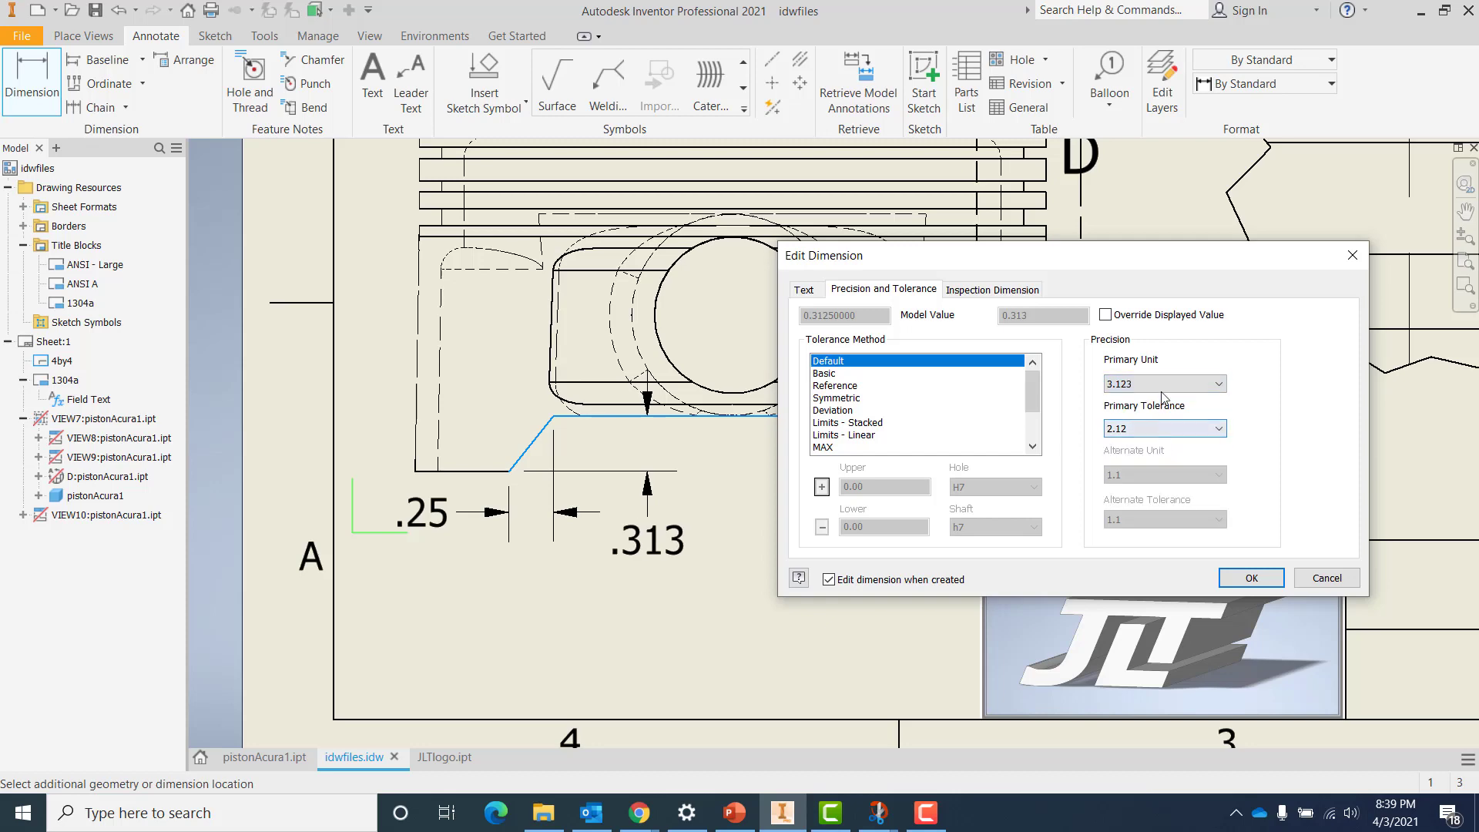
pyautogui.click(1163, 384)
pyautogui.click(1163, 441)
pyautogui.click(1251, 578)
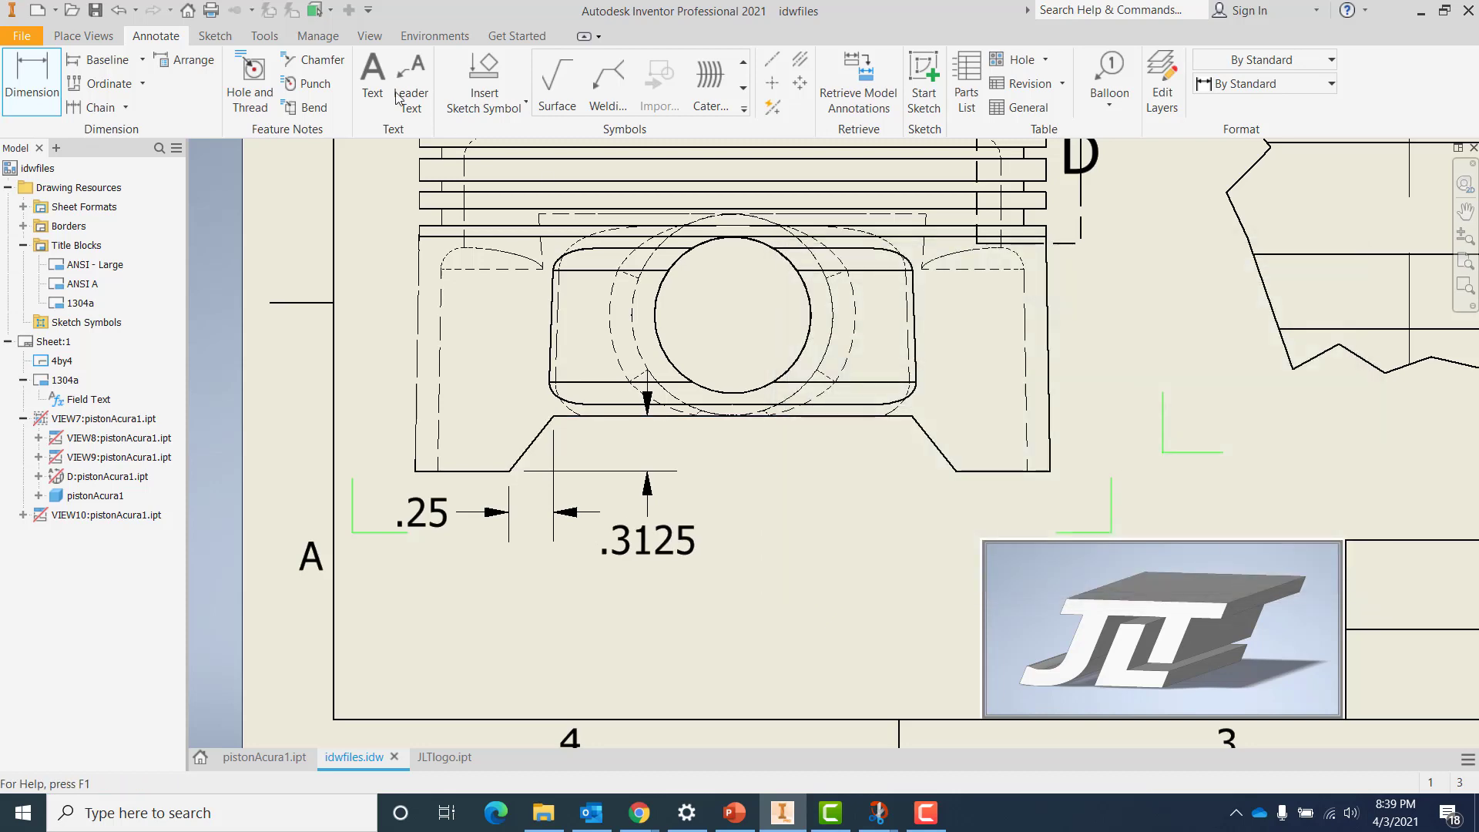
# Dimension the front view's vertical distance from the skirt bottom to the lowest ring land's lower edge, with primary unit precision 4.1234
pyautogui.scroll(3, 977, 245)
pyautogui.click(982, 236)
pyautogui.scroll(-3, 1251, 433)
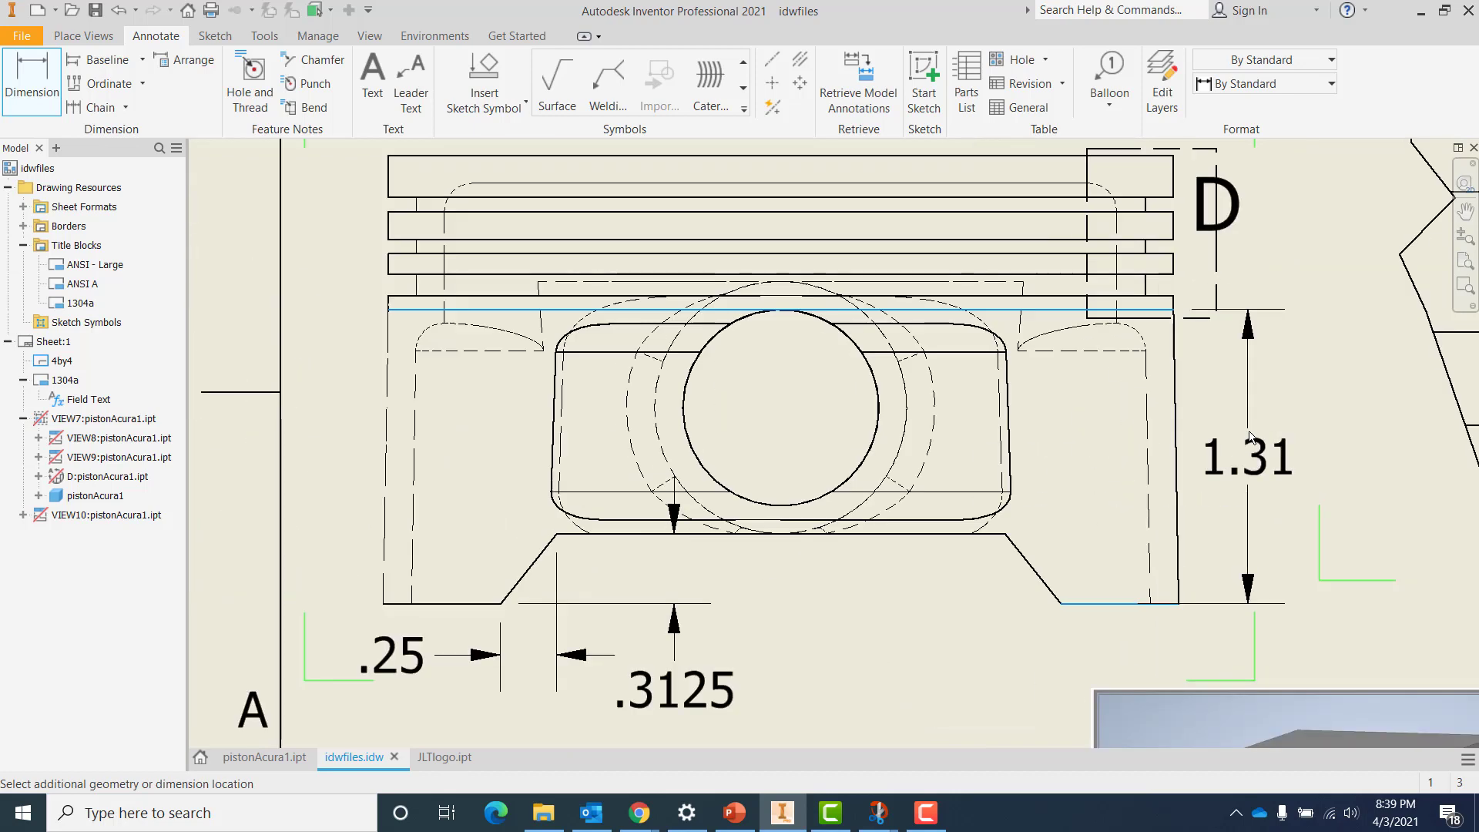
pyautogui.scroll(2, 1002, 462)
pyautogui.click(933, 469)
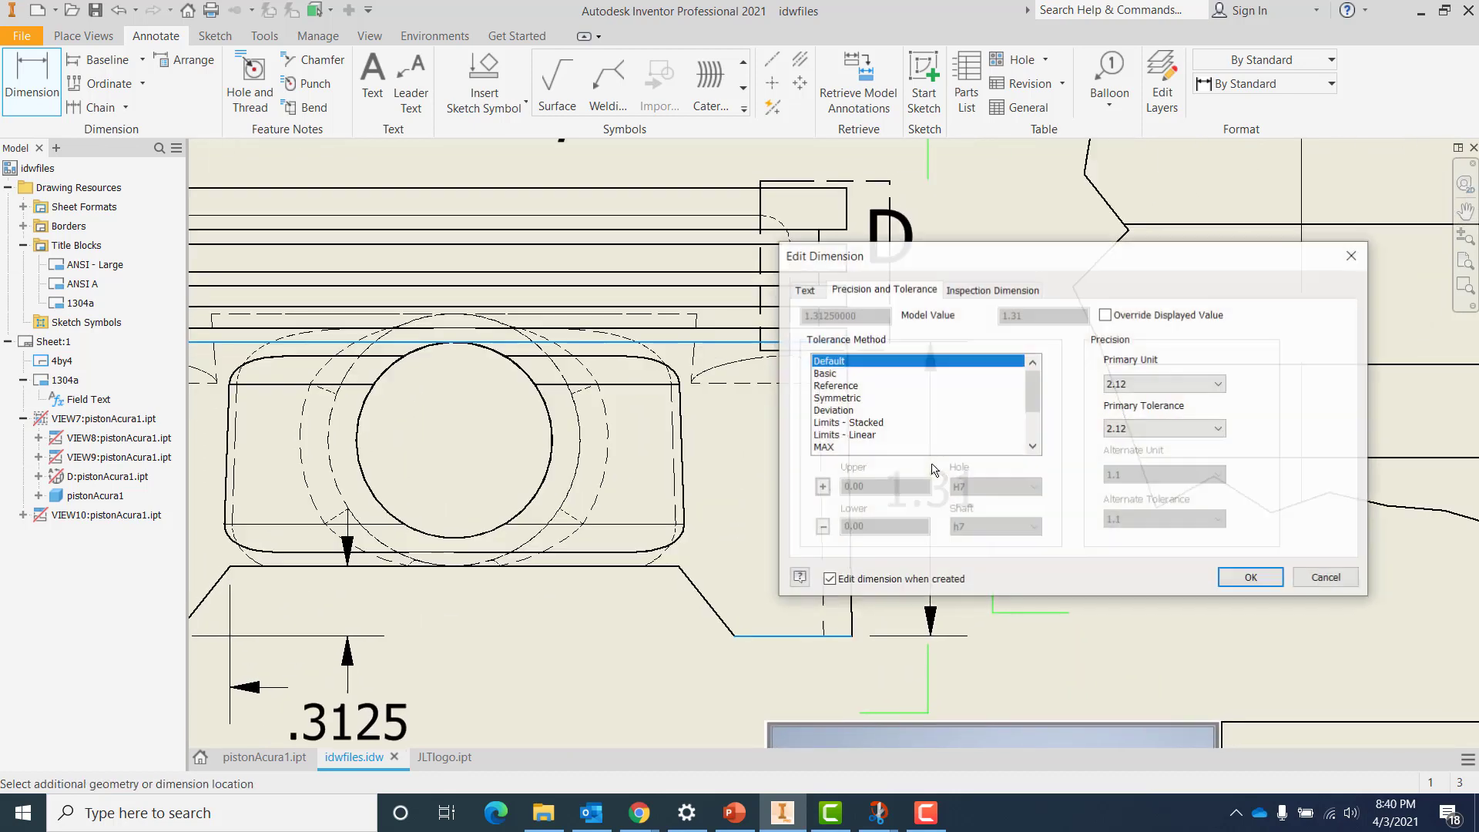
pyautogui.moveTo(1122, 255); pyautogui.dragTo(557, 276)
pyautogui.click(600, 398)
pyautogui.click(584, 462)
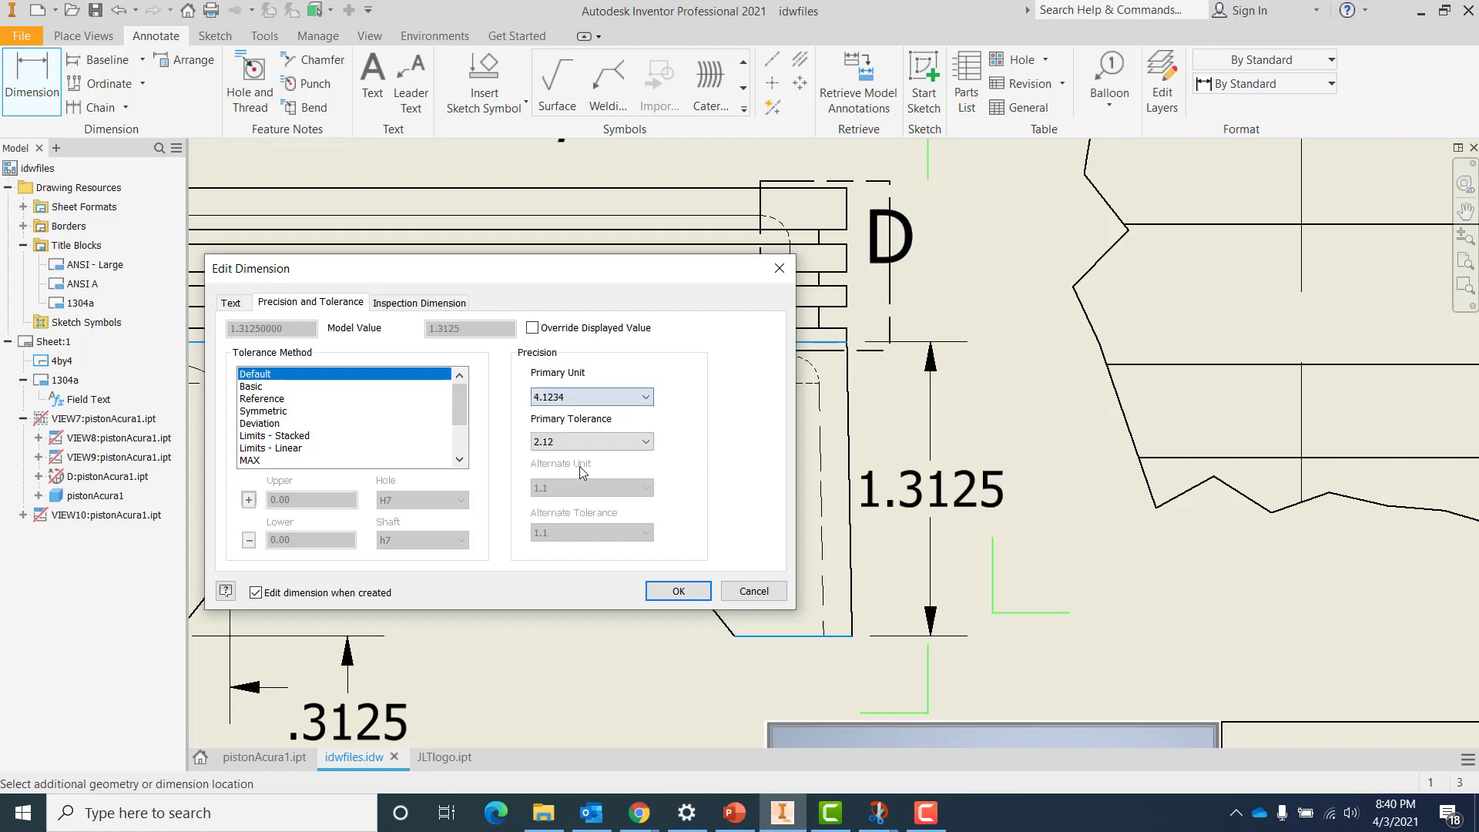
pyautogui.click(678, 591)
# Dimension the pin hole diameter in the section view with primary unit precision 3.123, placing it outside the view's lower edge
pyautogui.moveTo(691, 671); pyautogui.dragTo(702, 582, button='middle')
pyautogui.scroll(-3, 703, 582)
pyautogui.moveTo(895, 256)
pyautogui.mouseDown(button='middle')
pyautogui.moveTo(898, 419)
pyautogui.moveTo(978, 532)
pyautogui.mouseUp(button='middle')
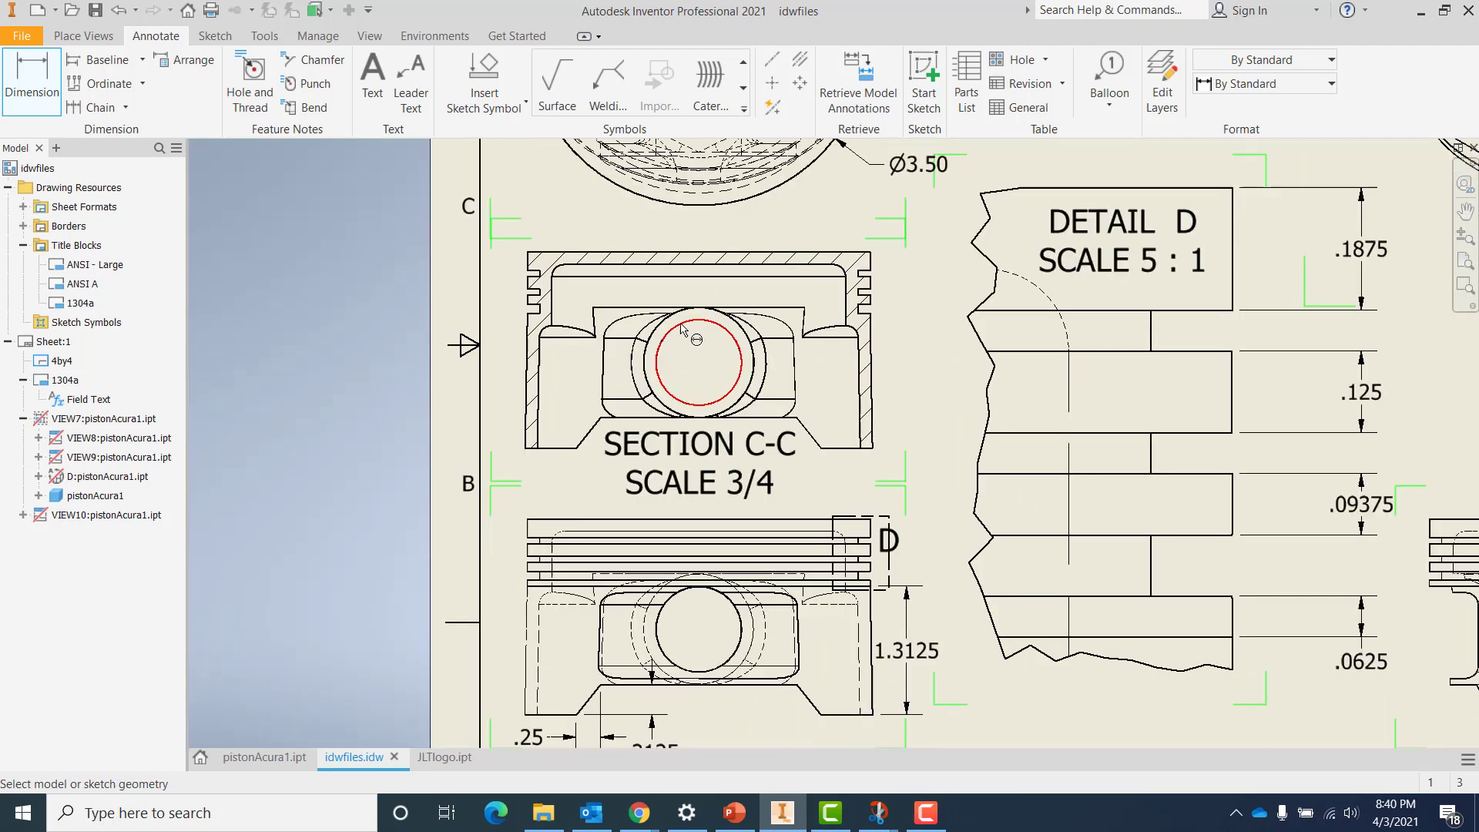
pyautogui.click(661, 348)
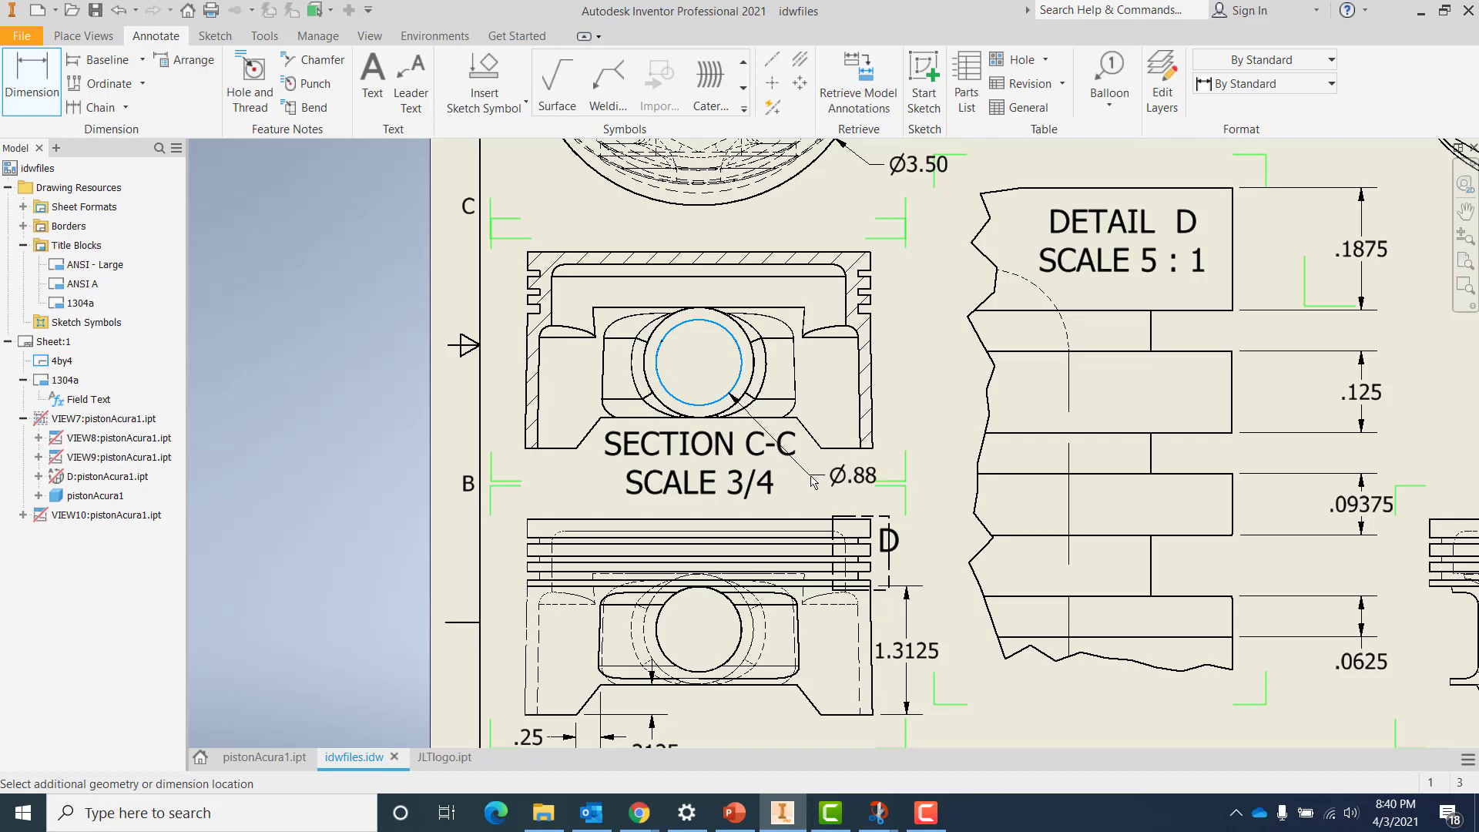
pyautogui.click(805, 478)
pyautogui.click(645, 397)
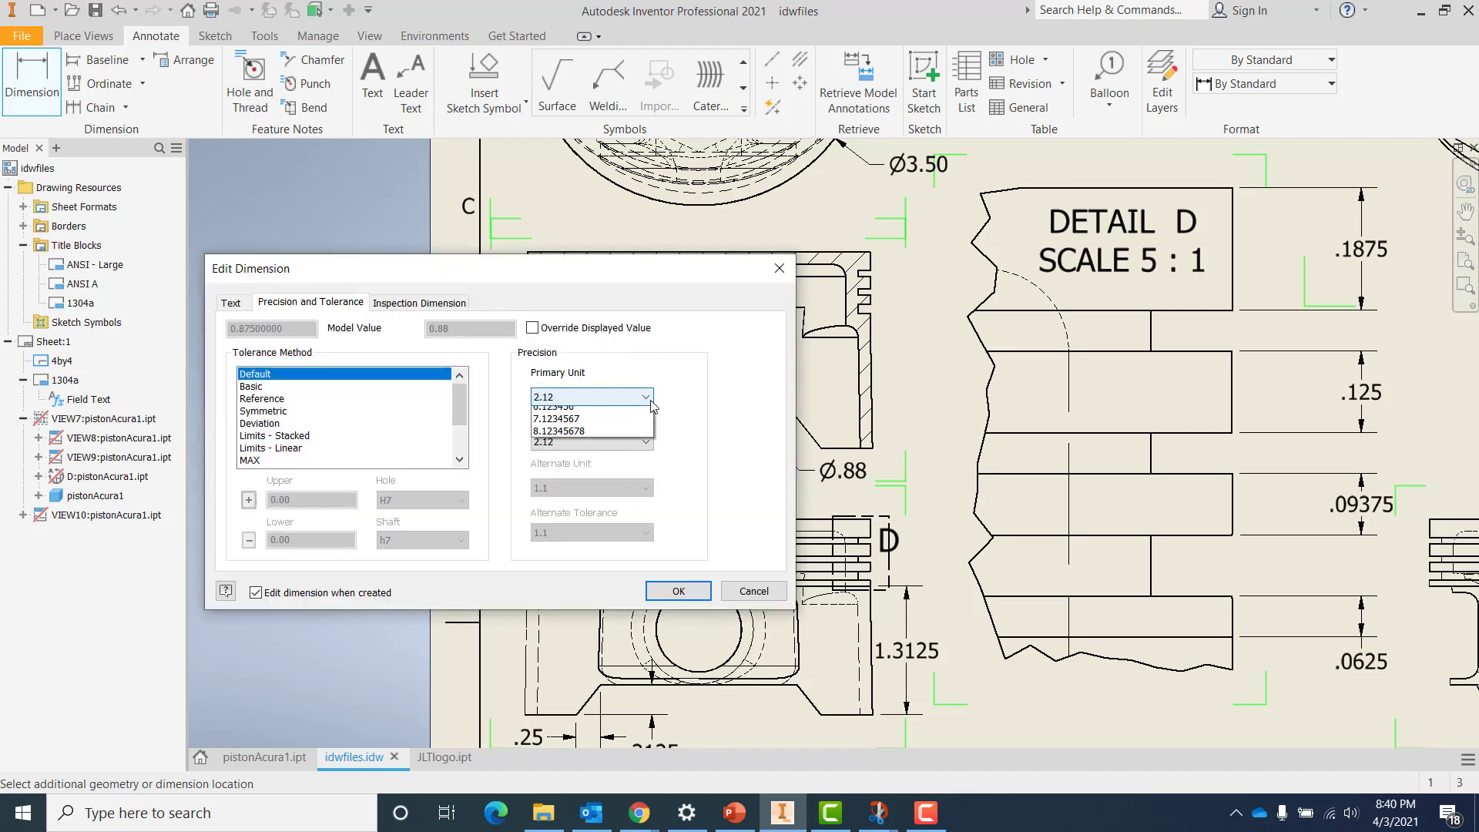
pyautogui.click(625, 450)
pyautogui.click(678, 591)
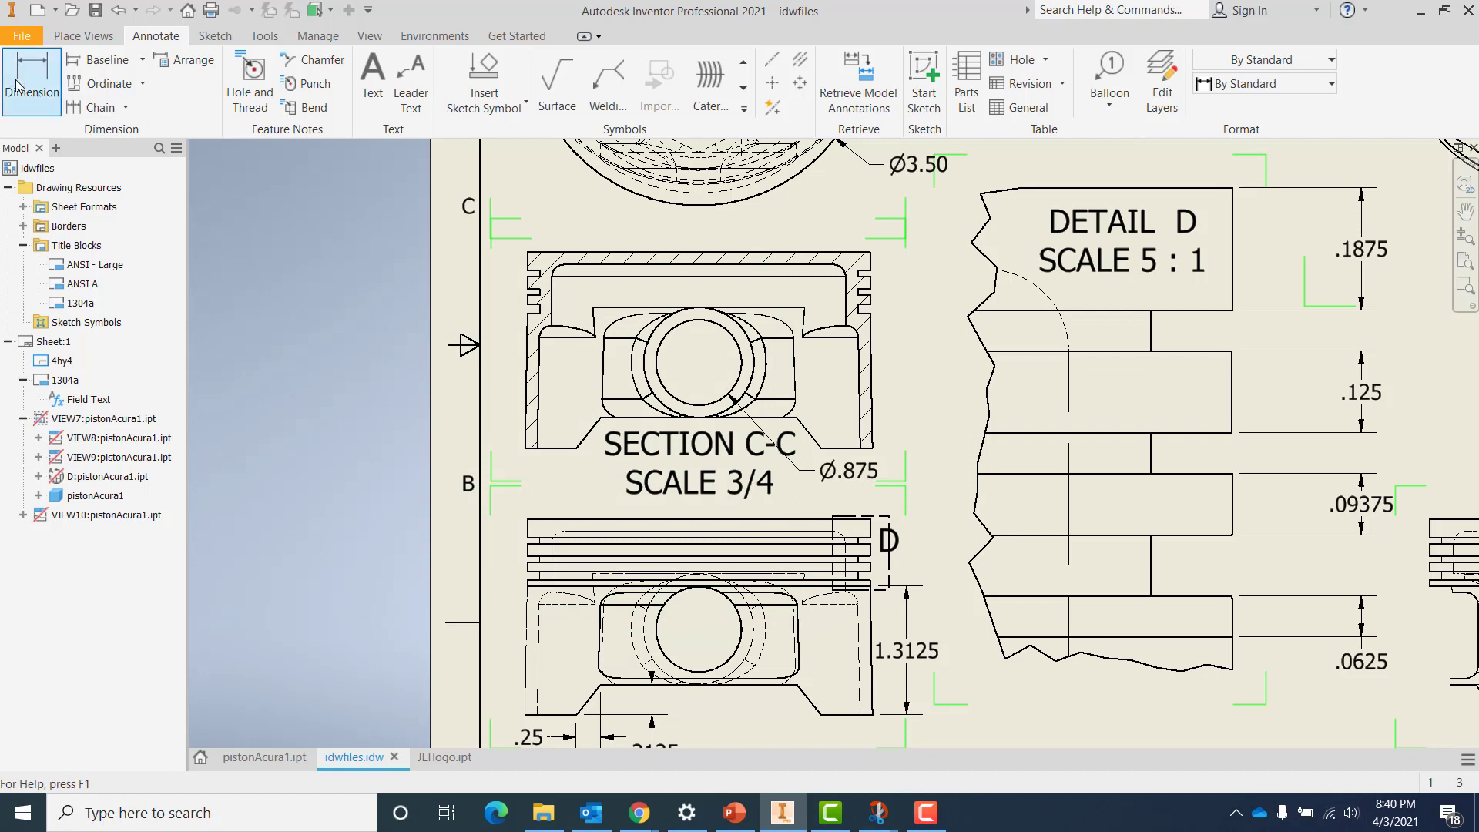
# Dimension the skirt wall thickness in the section view with primary unit precision 3.123, placing it below the wall
pyautogui.click(859, 346)
pyautogui.click(871, 381)
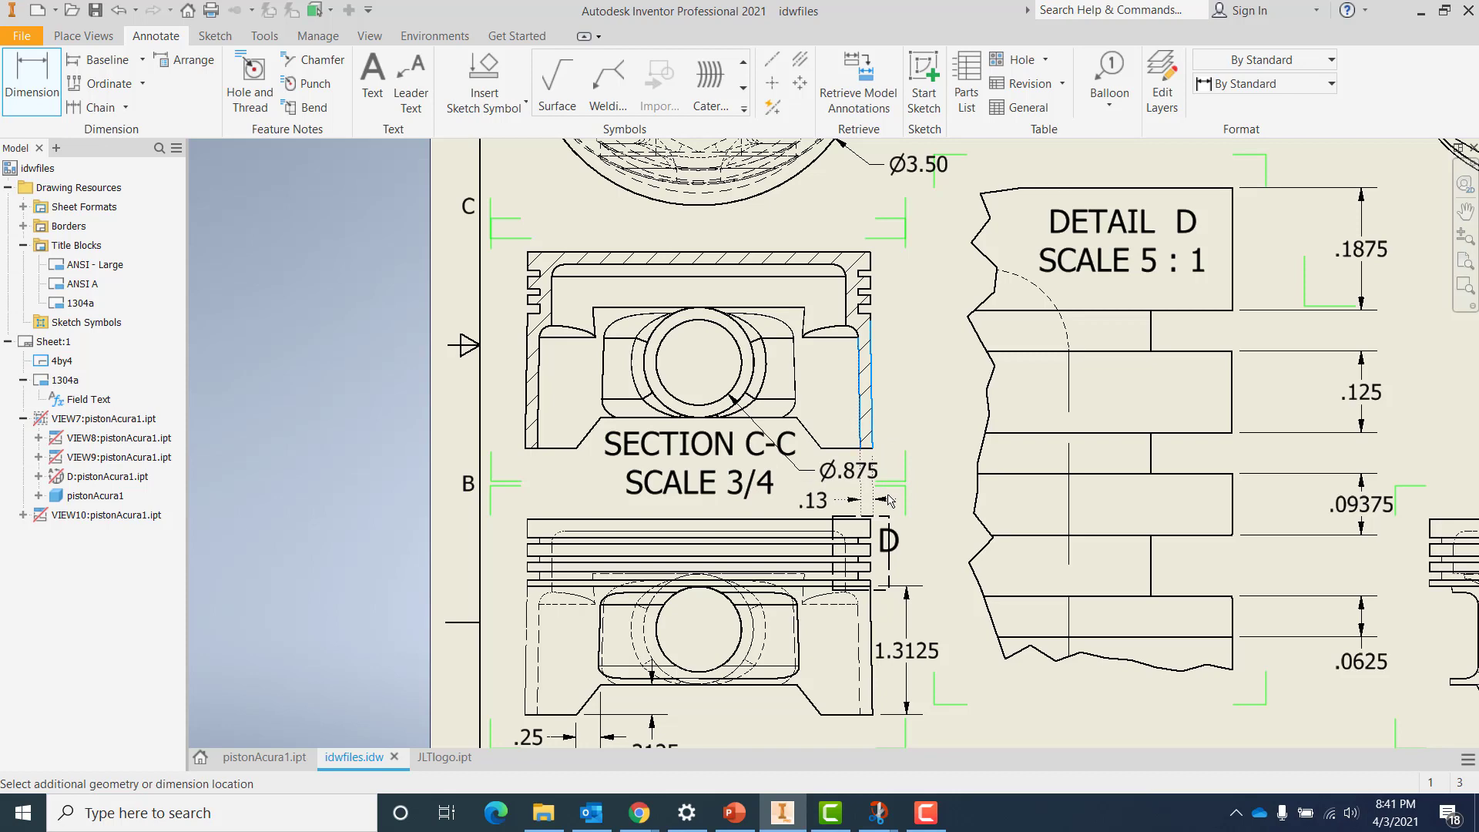
pyautogui.click(891, 502)
pyautogui.click(592, 397)
pyautogui.click(586, 453)
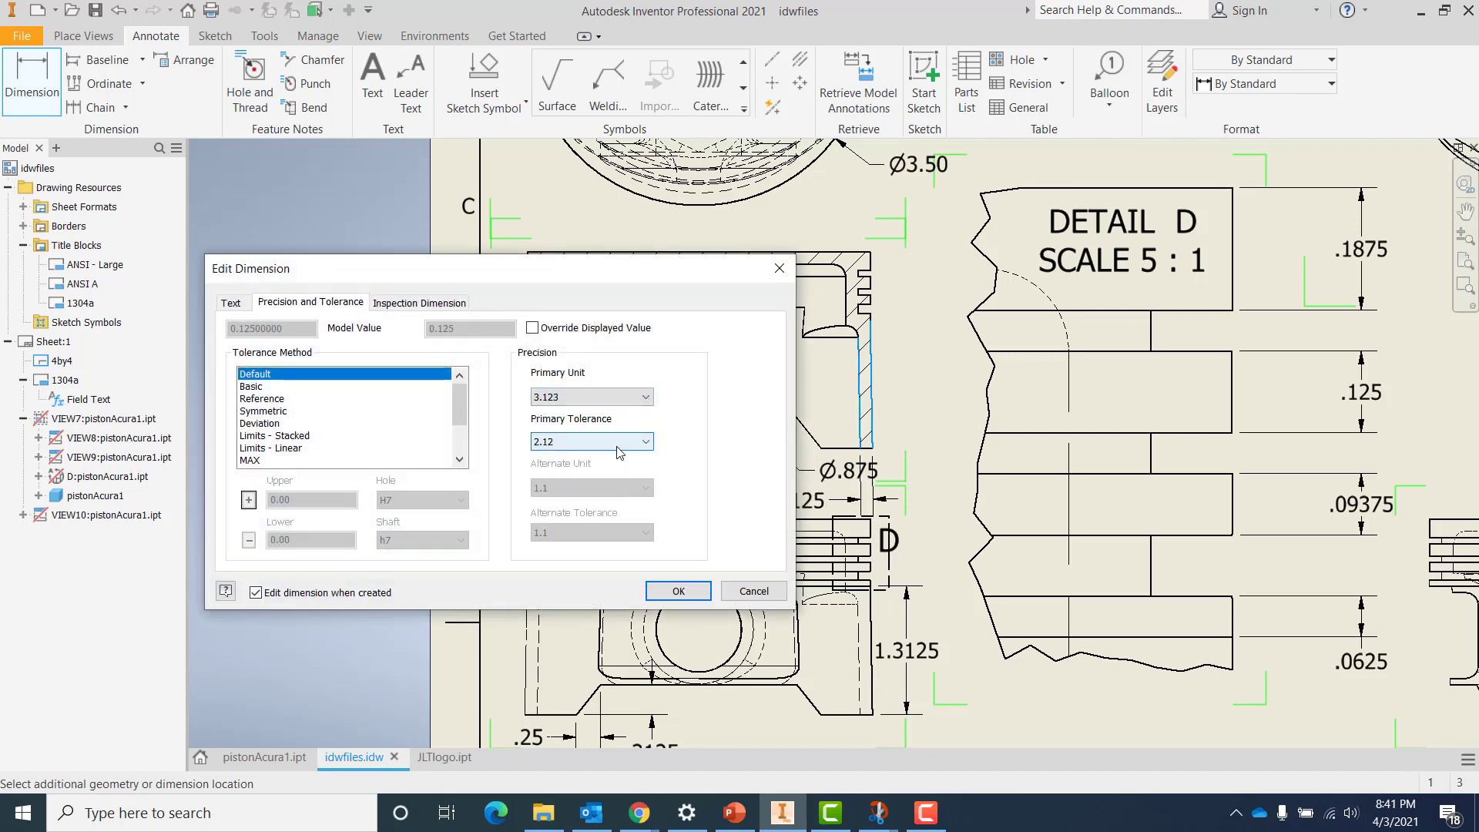
pyautogui.click(677, 591)
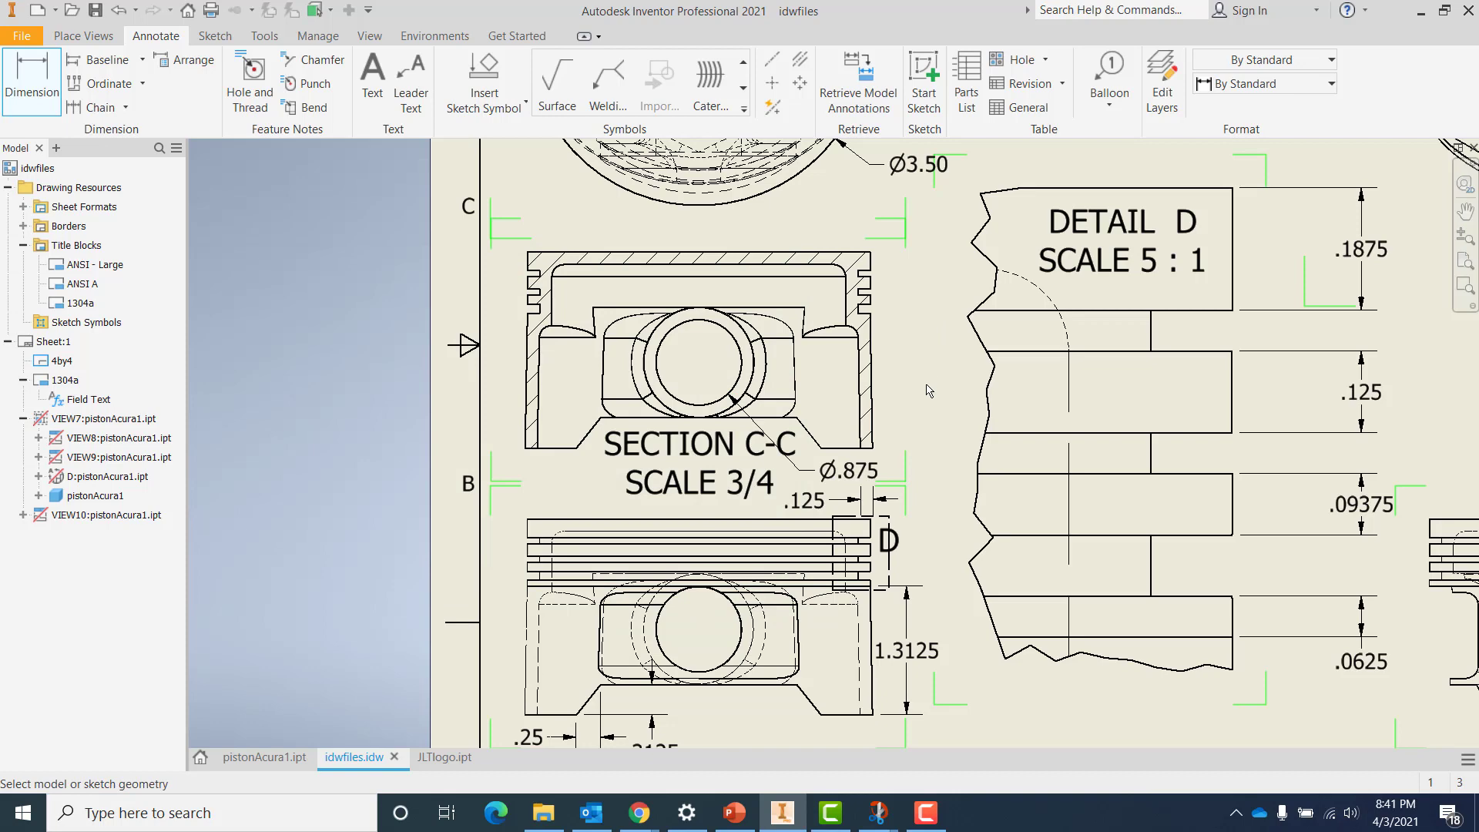
# Dimension the horizontal depth of the left recess in the right side view and place its text outside the piston's left edge
pyautogui.moveTo(928, 391); pyautogui.dragTo(912, 358, button='middle')
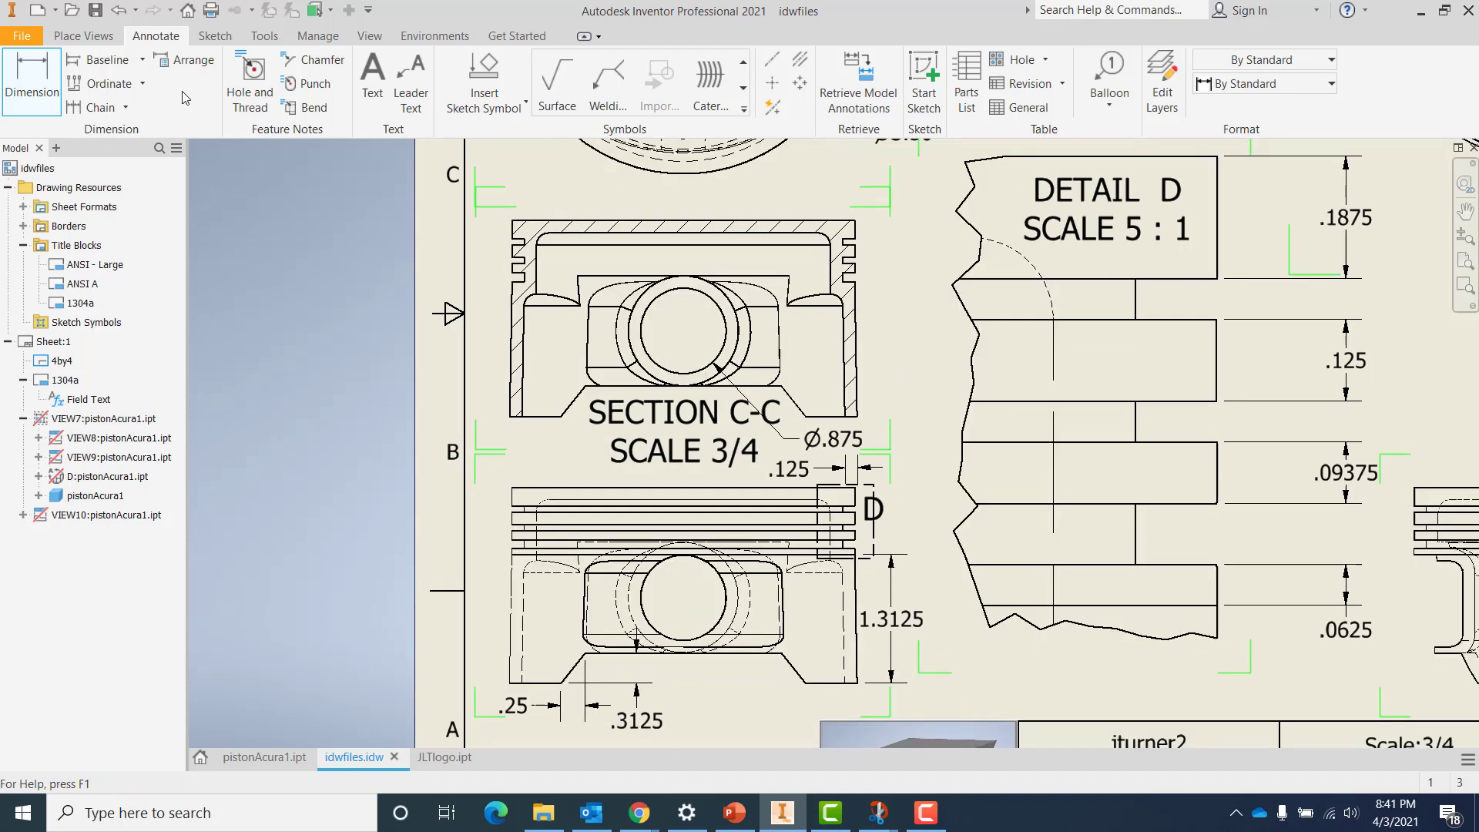
pyautogui.scroll(-3, 1046, 676)
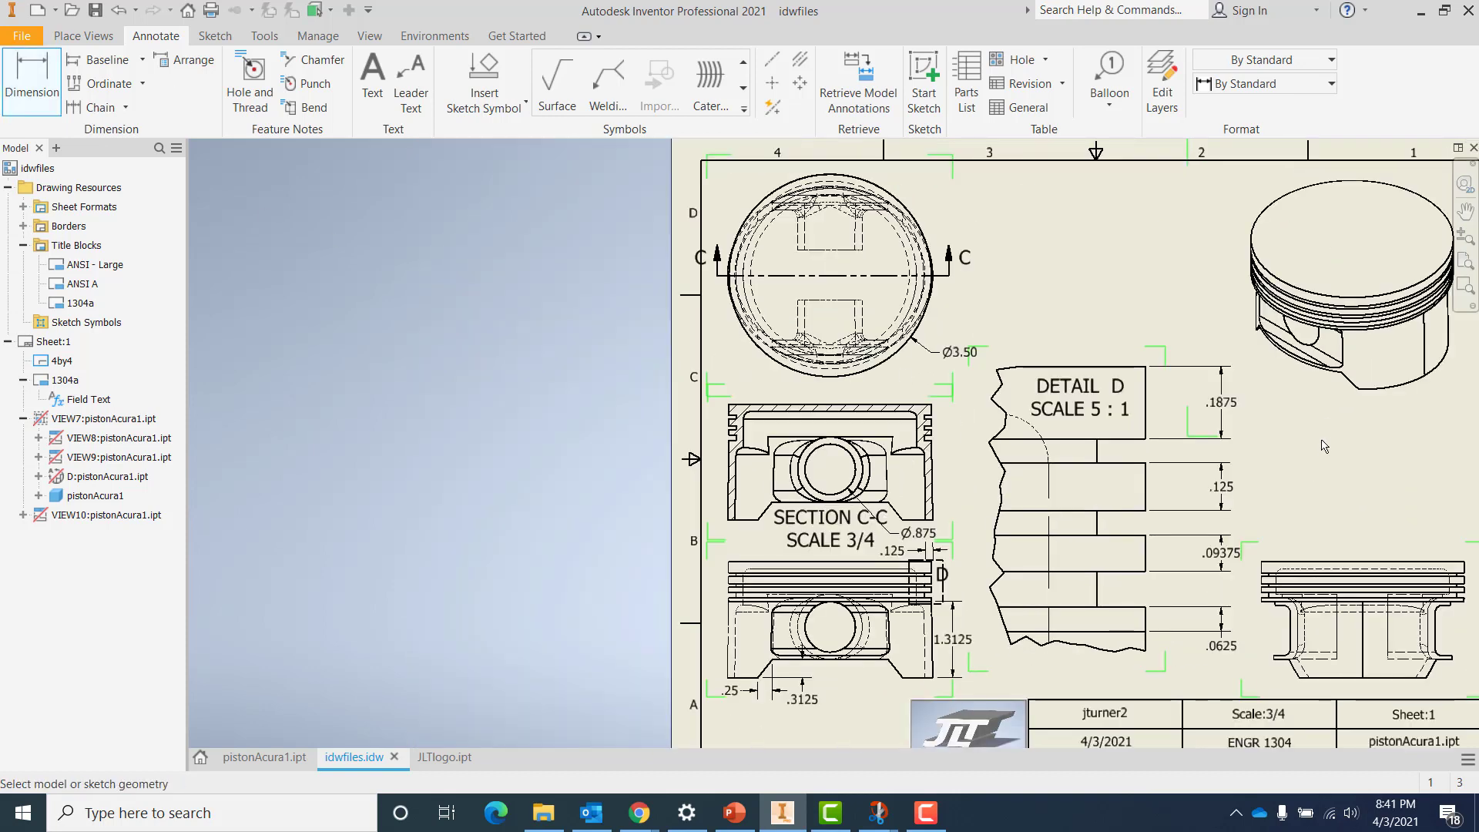
pyautogui.moveTo(1321, 443); pyautogui.dragTo(1112, 401, button='middle')
pyautogui.scroll(1, 986, 572)
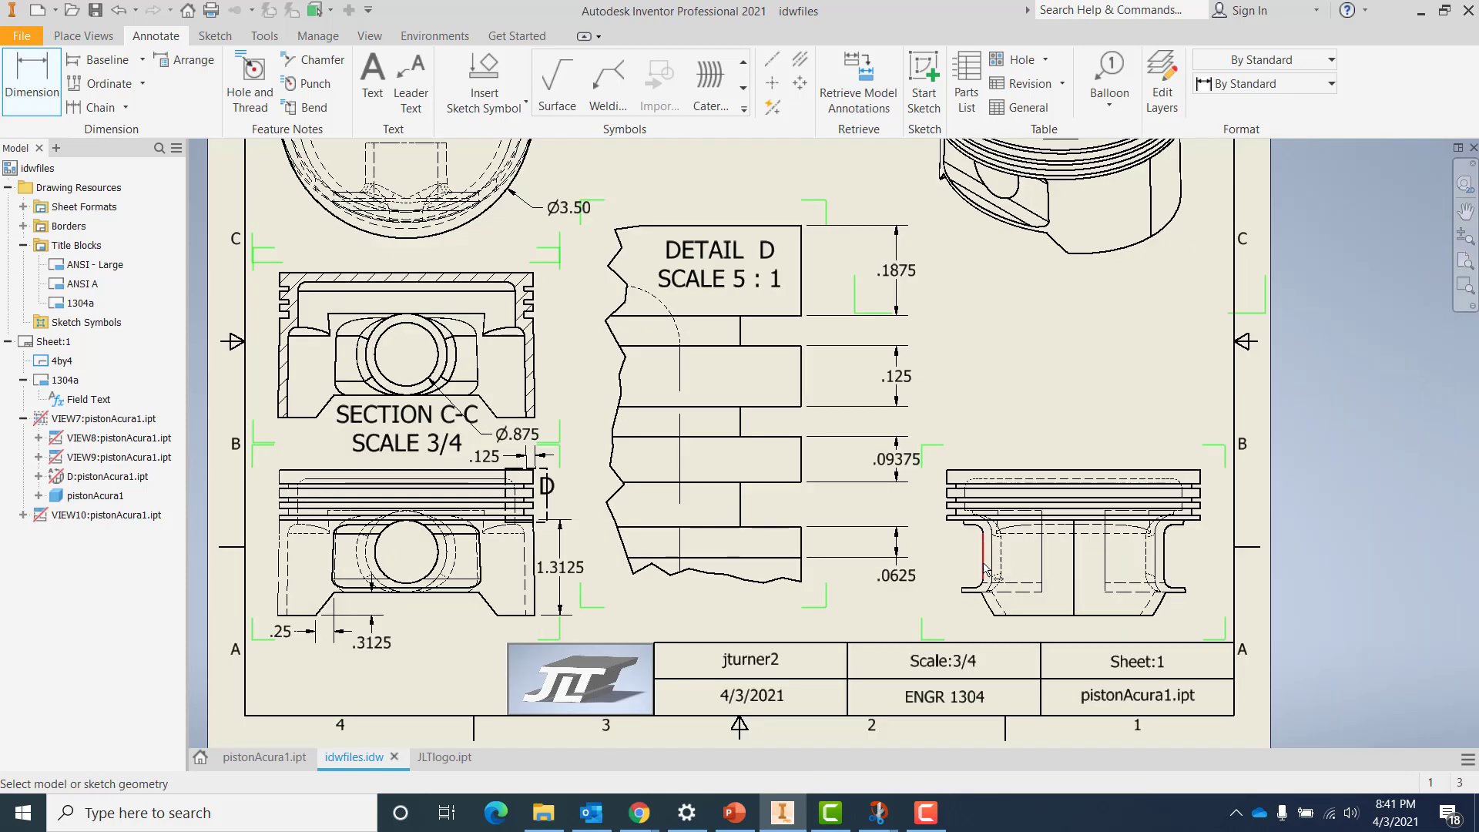
pyautogui.click(947, 521)
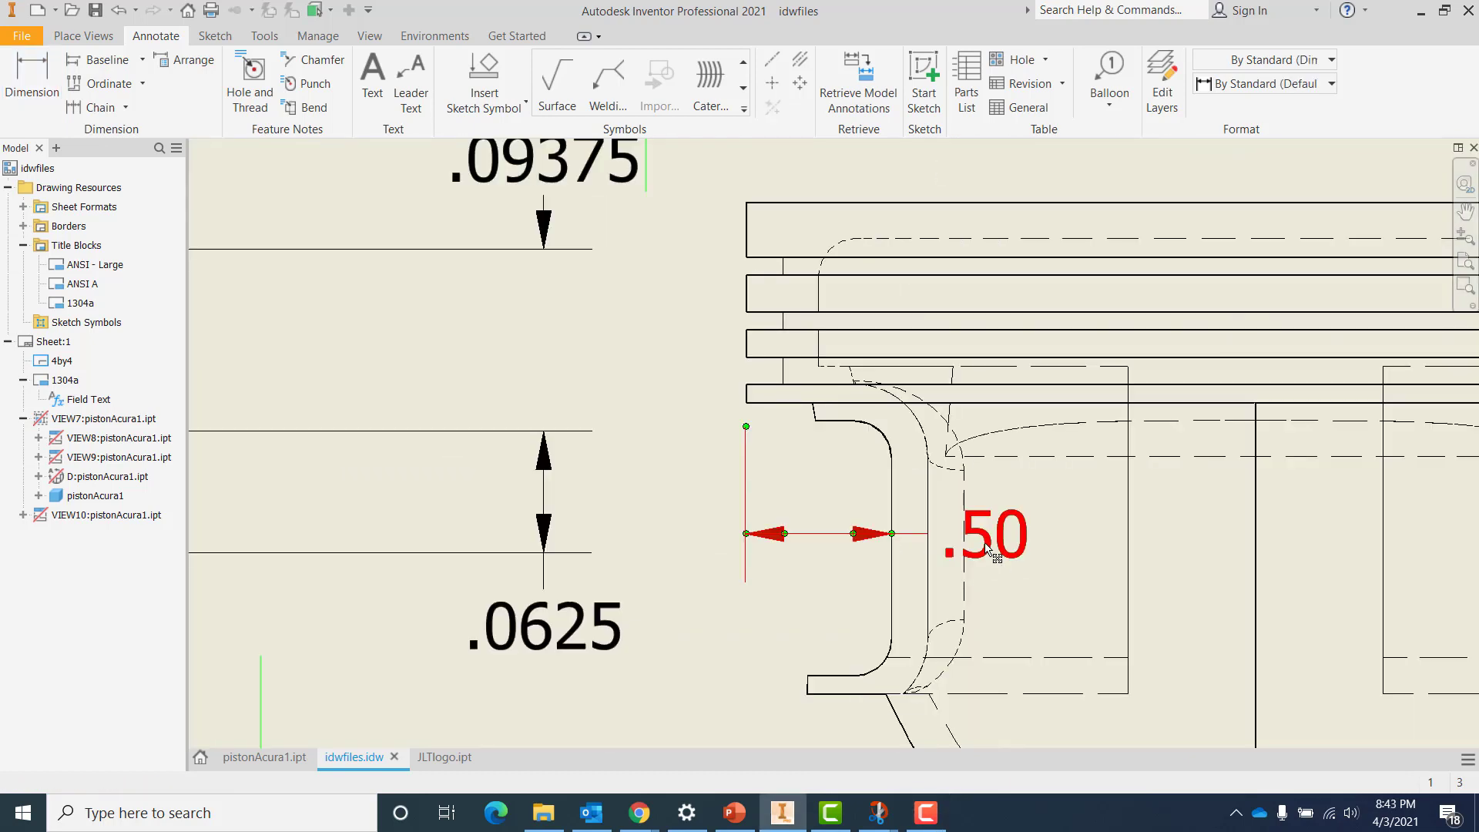
pyautogui.moveTo(993, 528)
pyautogui.mouseDown()
pyautogui.moveTo(750, 533)
pyautogui.moveTo(778, 495)
pyautogui.mouseUp()
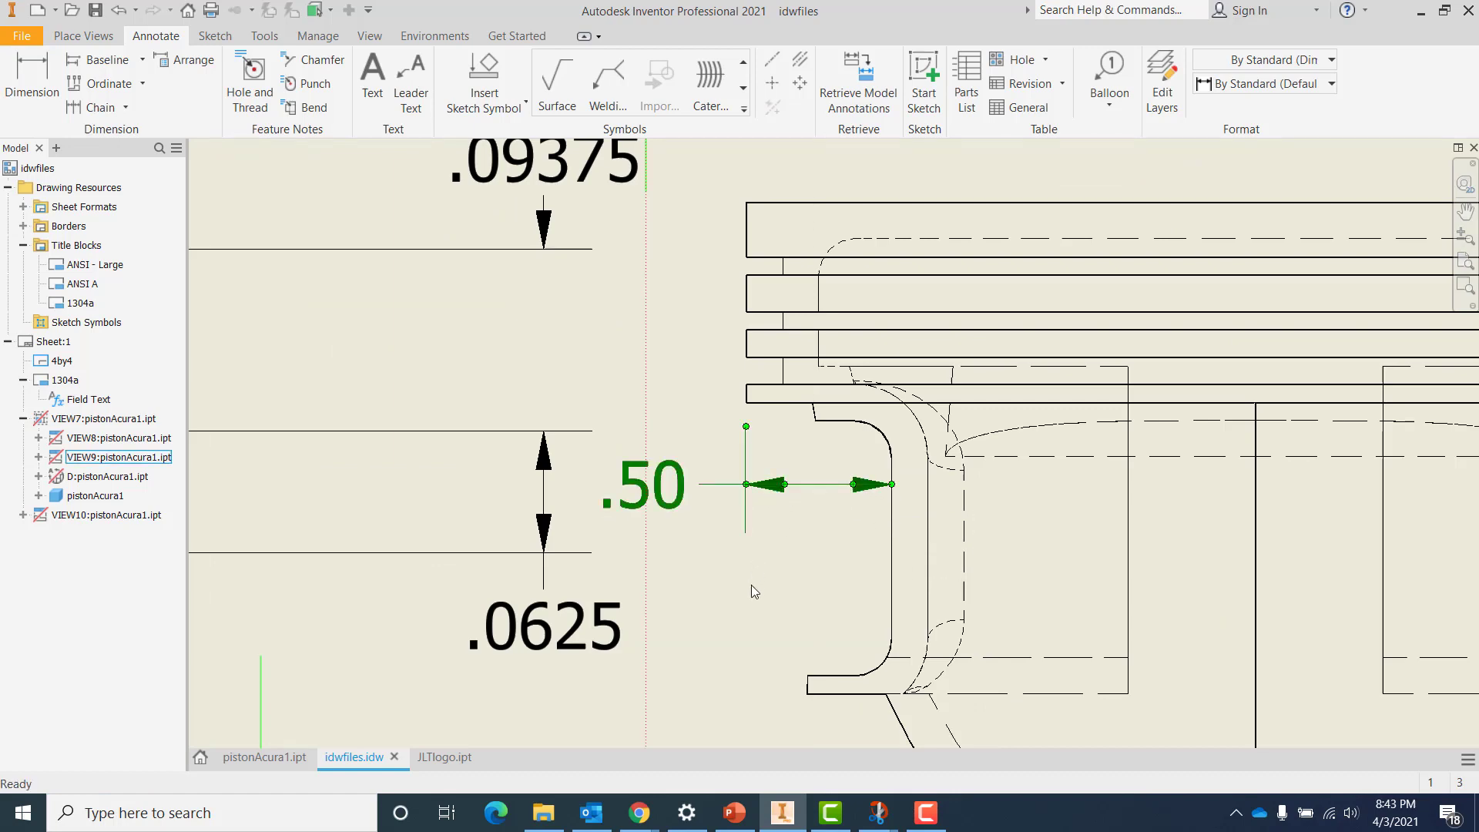
# Set the Label Text (ANSI) style's text height to 0.120 in, save it, and move the Detail D label toward the top land's upper-right corner
pyautogui.scroll(-5, 733, 575)
pyautogui.press('Home')
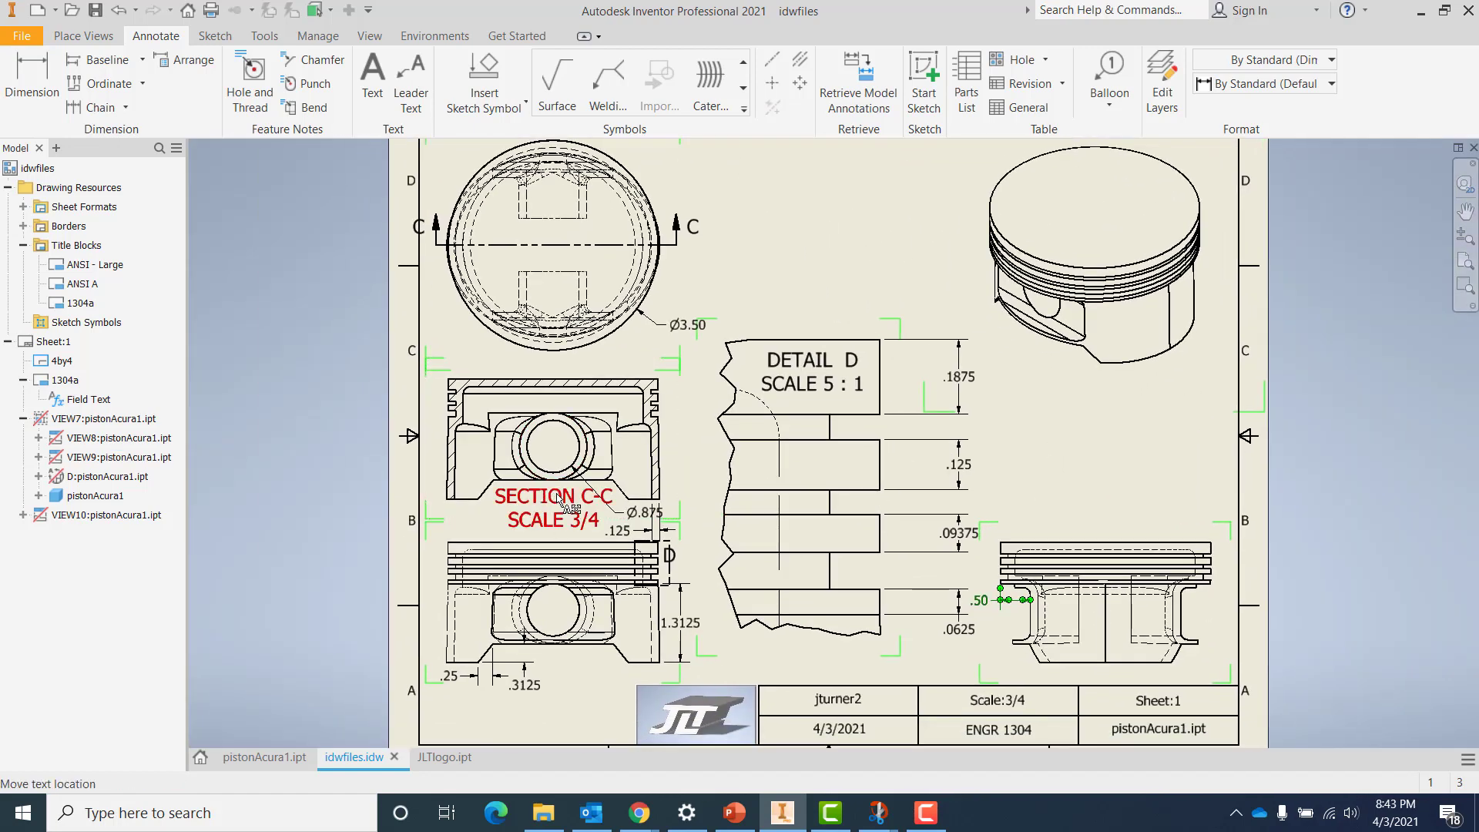
pyautogui.rightClick(560, 500)
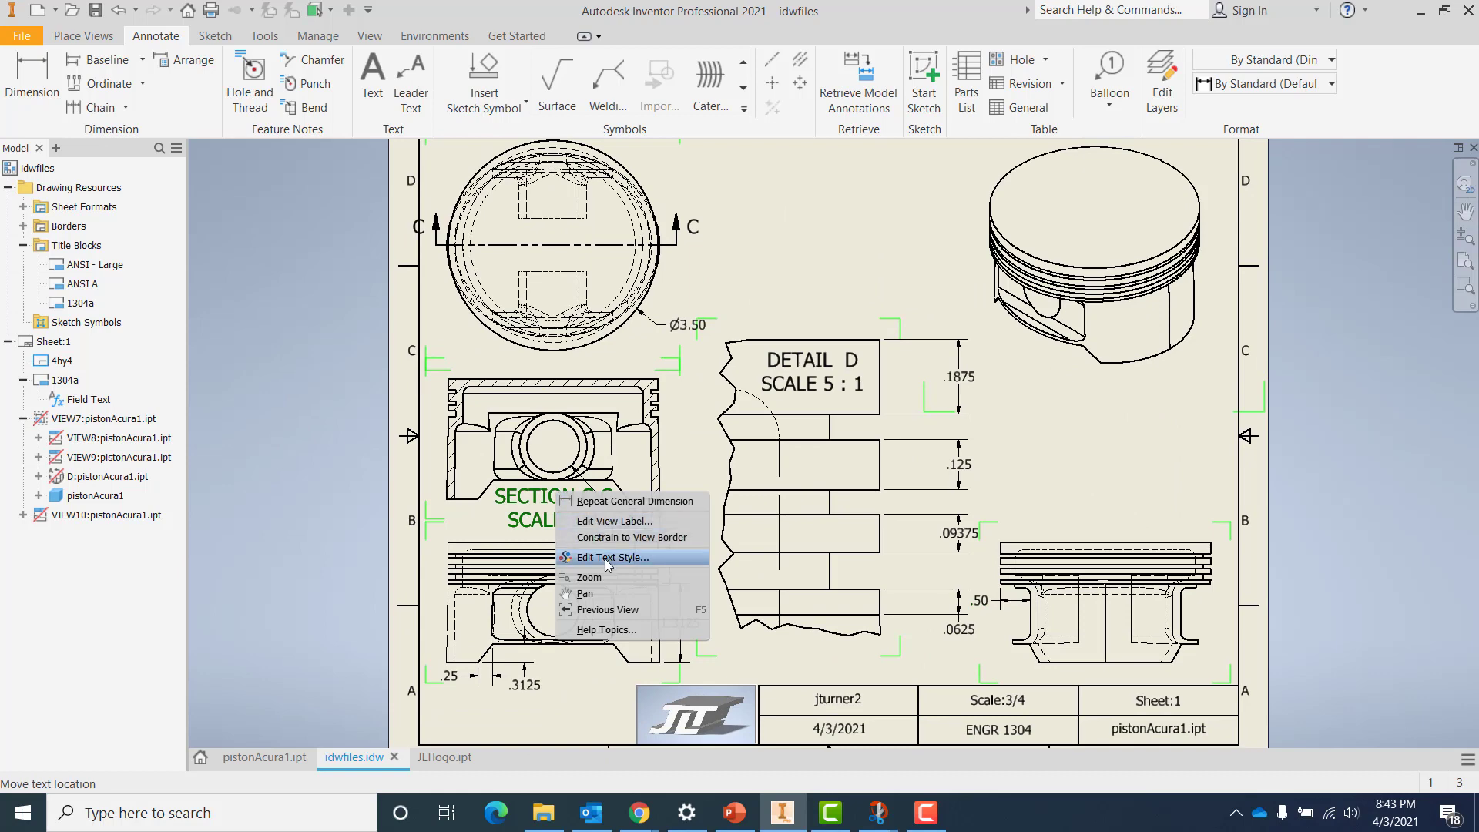
pyautogui.press('Escape')
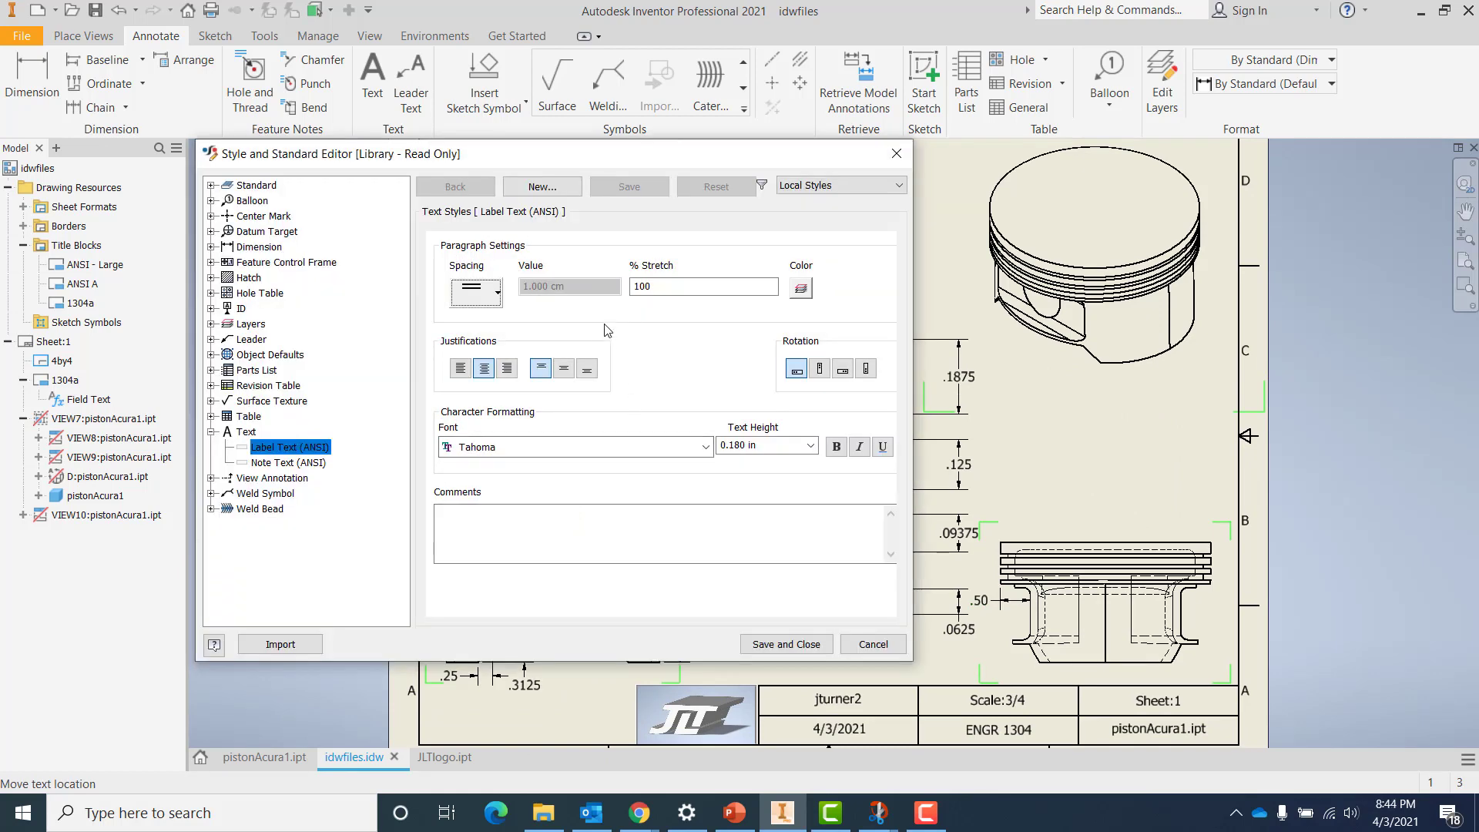
pyautogui.click(811, 445)
pyautogui.click(755, 486)
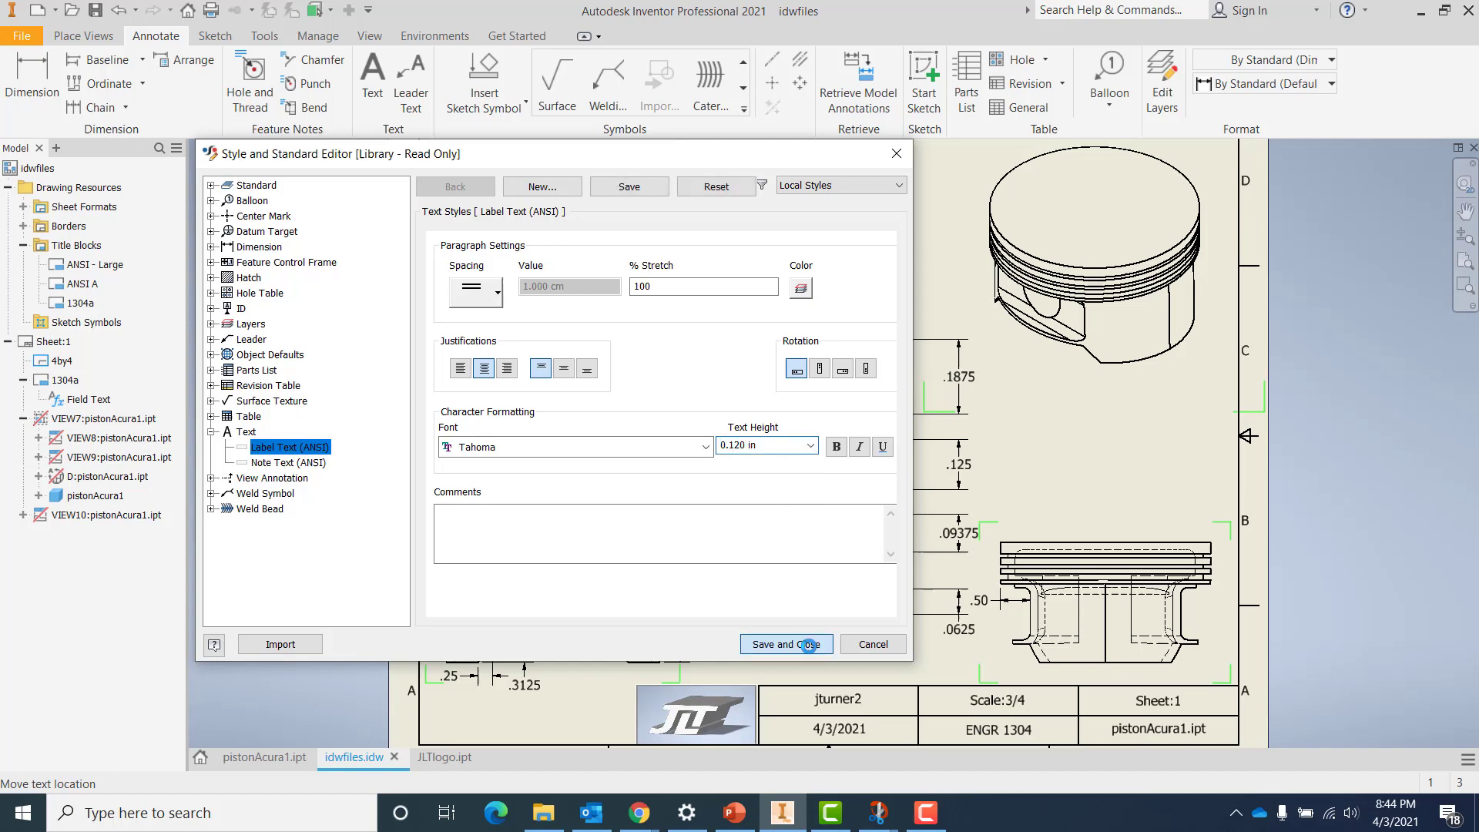
pyautogui.click(805, 645)
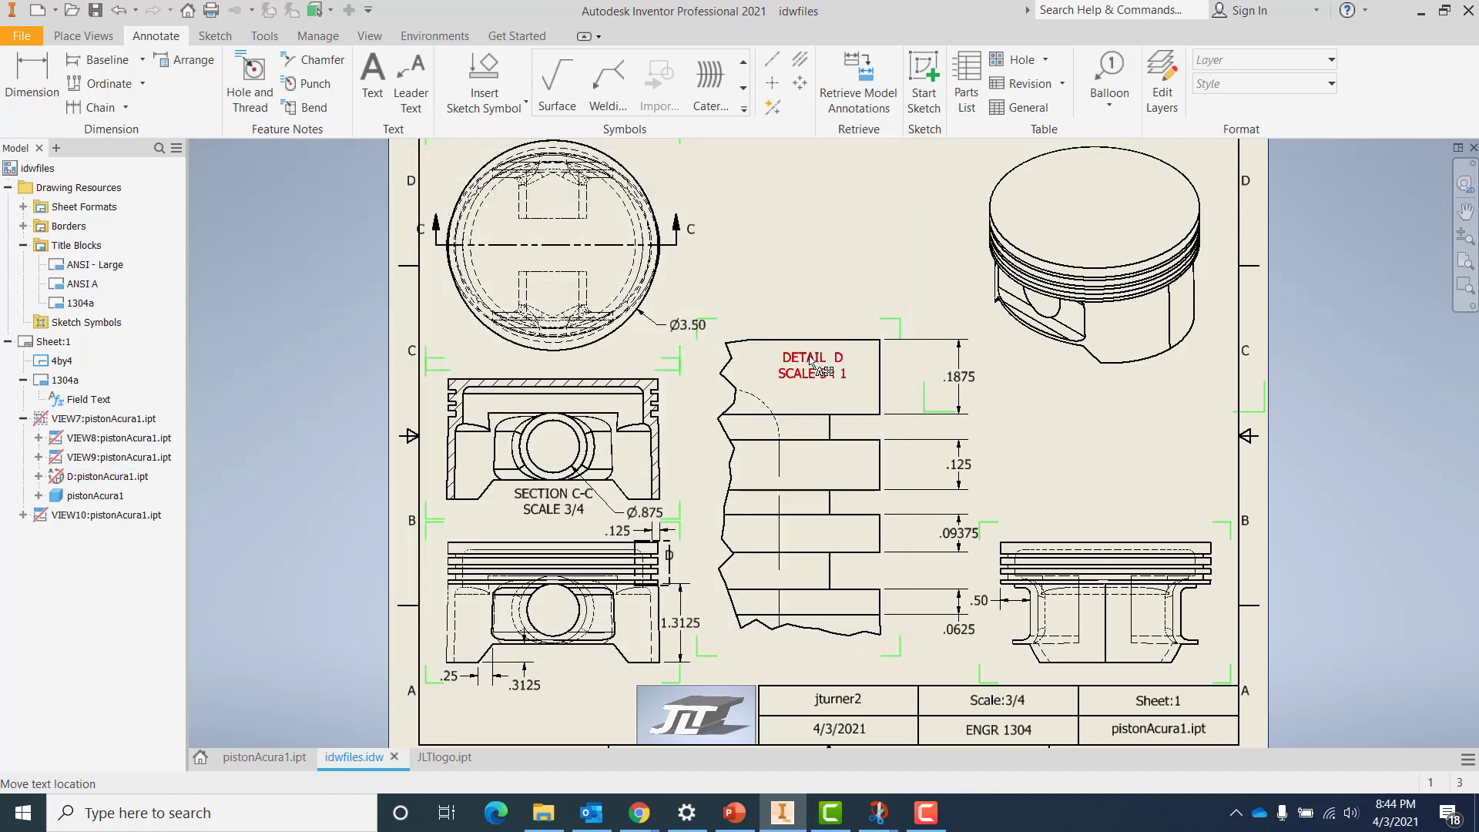
pyautogui.moveTo(814, 358); pyautogui.dragTo(866, 354)
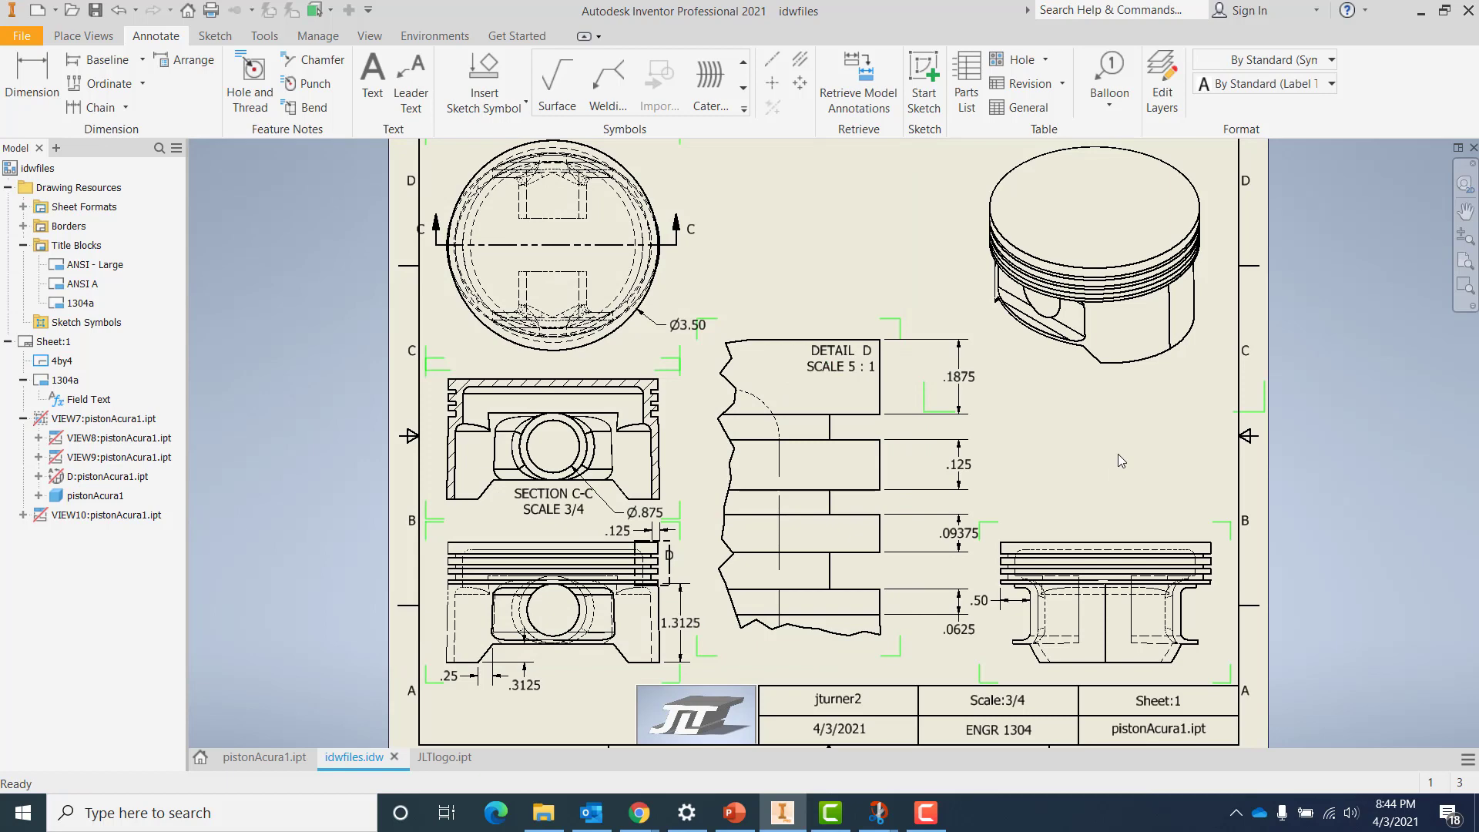